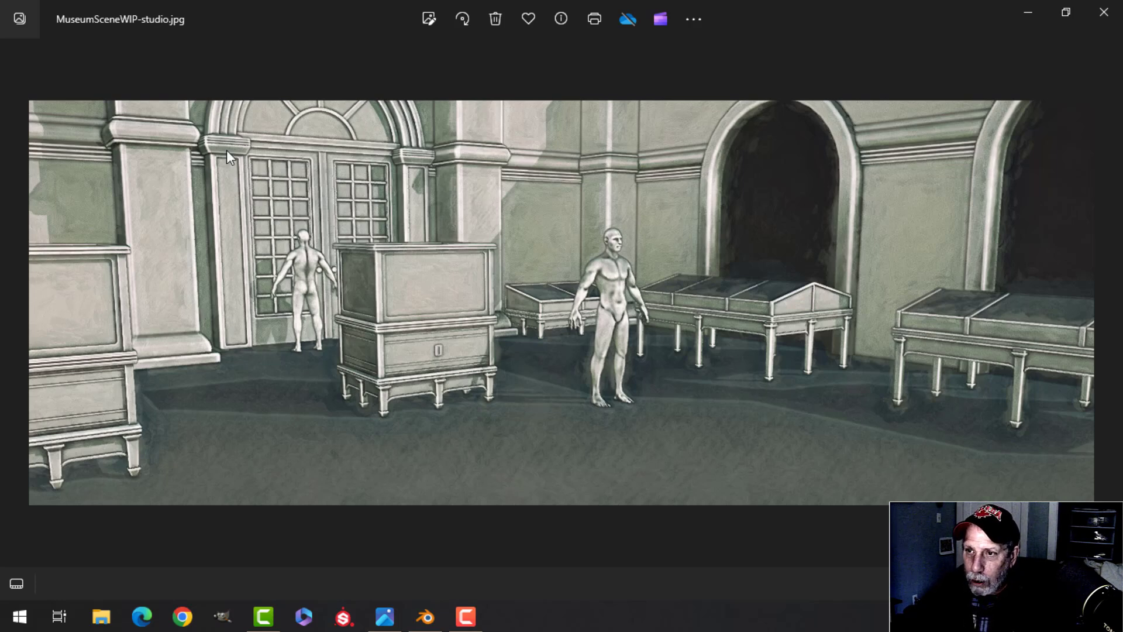
# Switch to Blender and enable the Move object gizmo in the viewport.
pyautogui.click(426, 616)
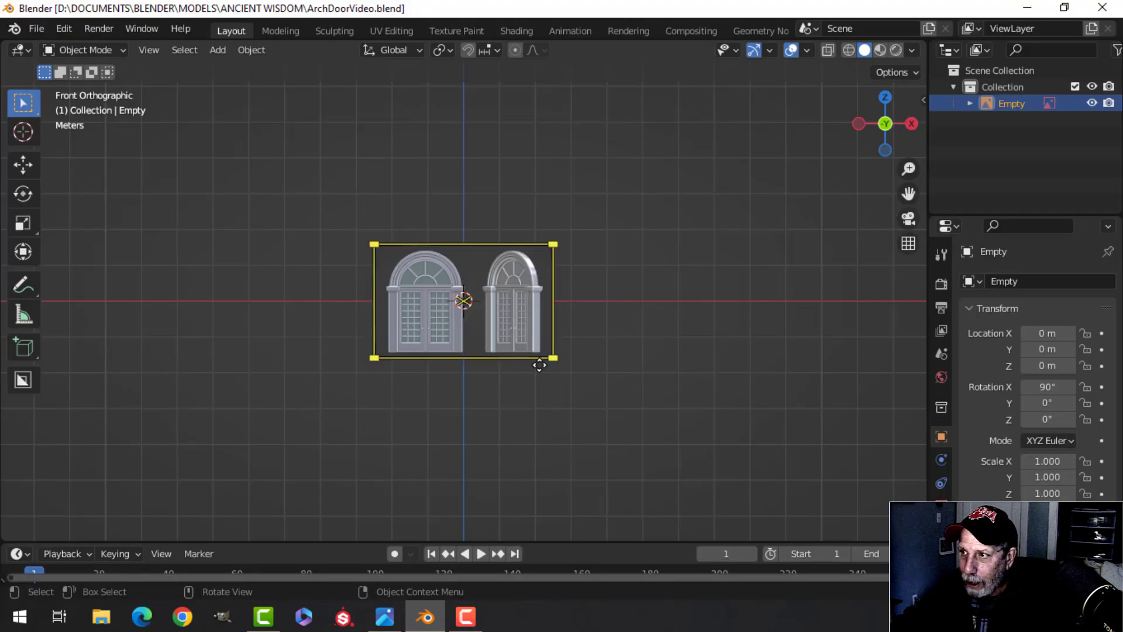
pyautogui.click(769, 51)
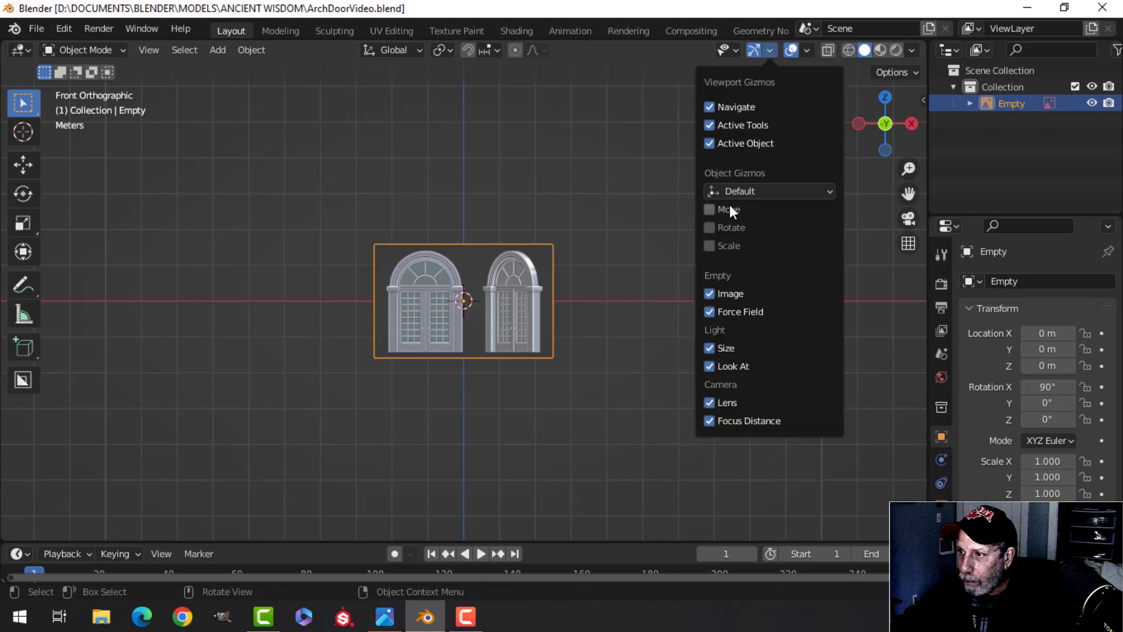
# Scale the arched-door reference image by a factor of 3.
pyautogui.press('s')
pyautogui.press('3')
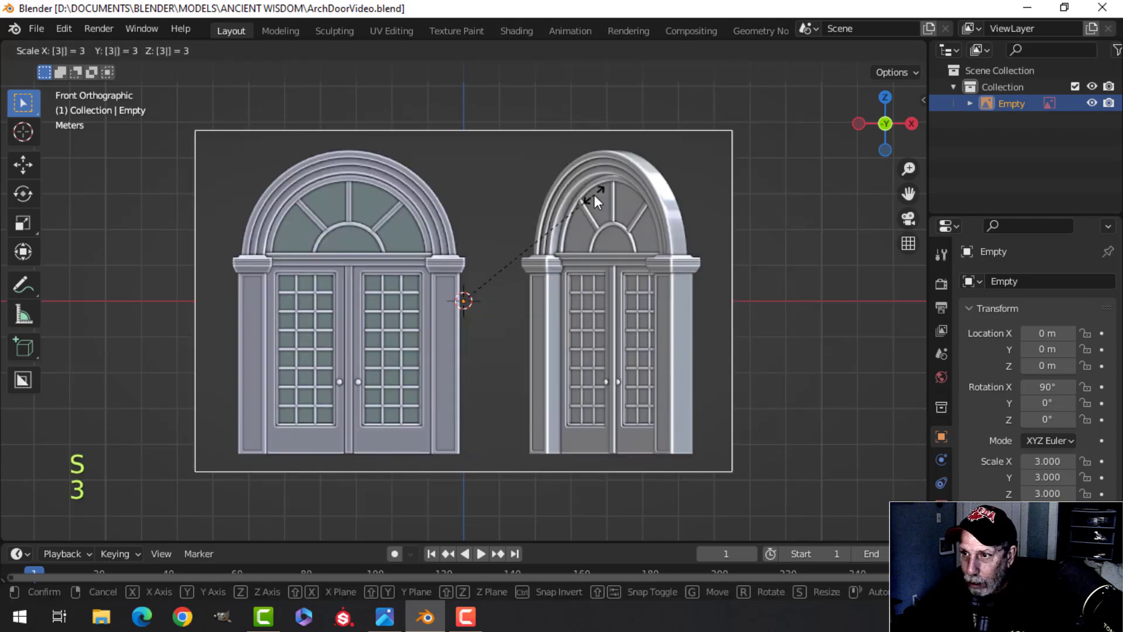
pyautogui.press('Return')
pyautogui.scroll(1, 557, 281)
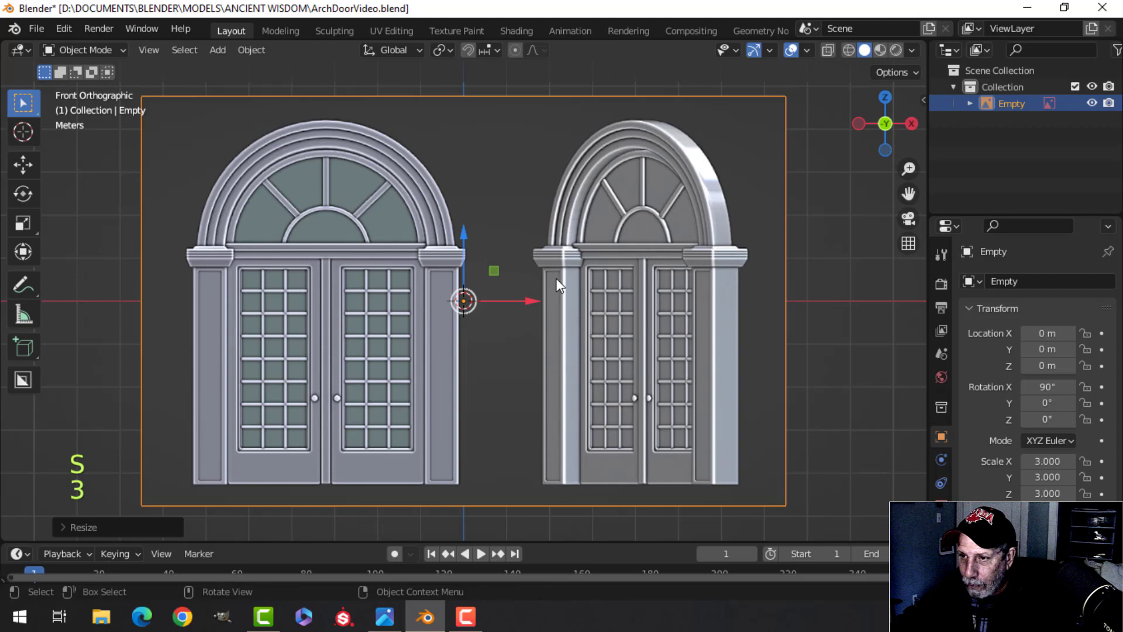
# Center the front-view door of the reference image over the world origin, at about X 3.21 m and Z -1.01 m.
pyautogui.press('g')
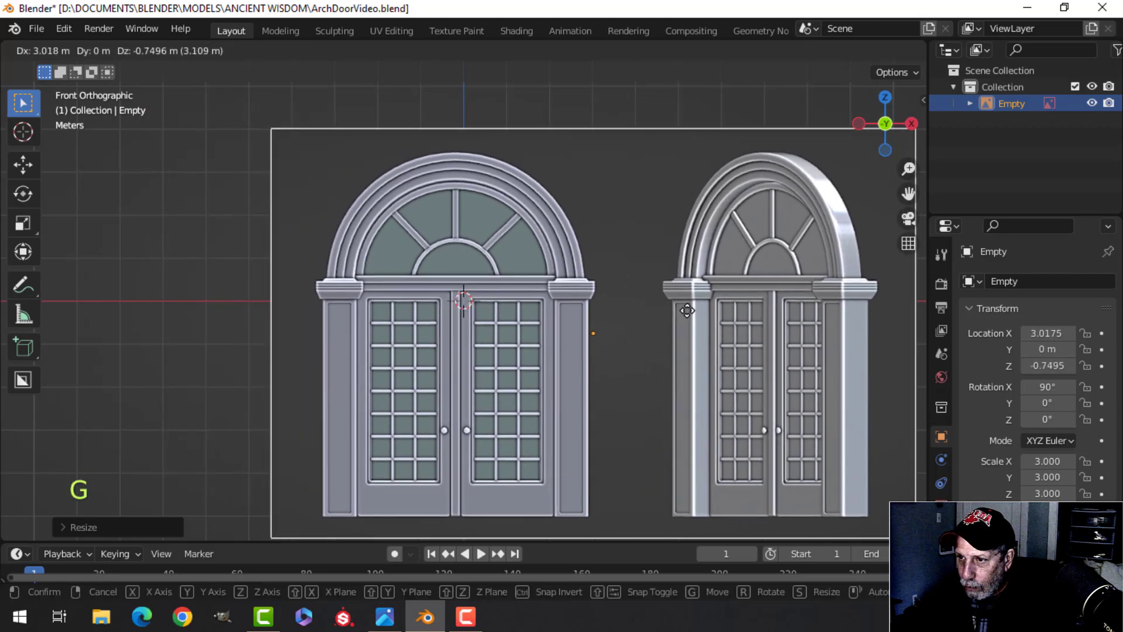
pyautogui.click(692, 318)
pyautogui.scroll(5, 665, 315)
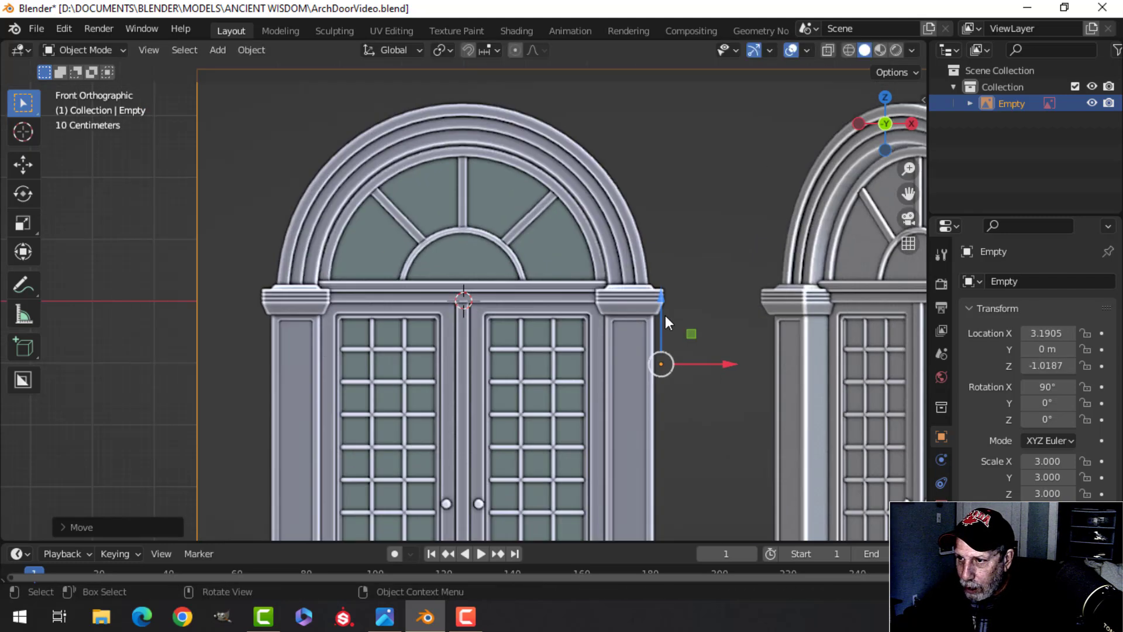
pyautogui.press('g')
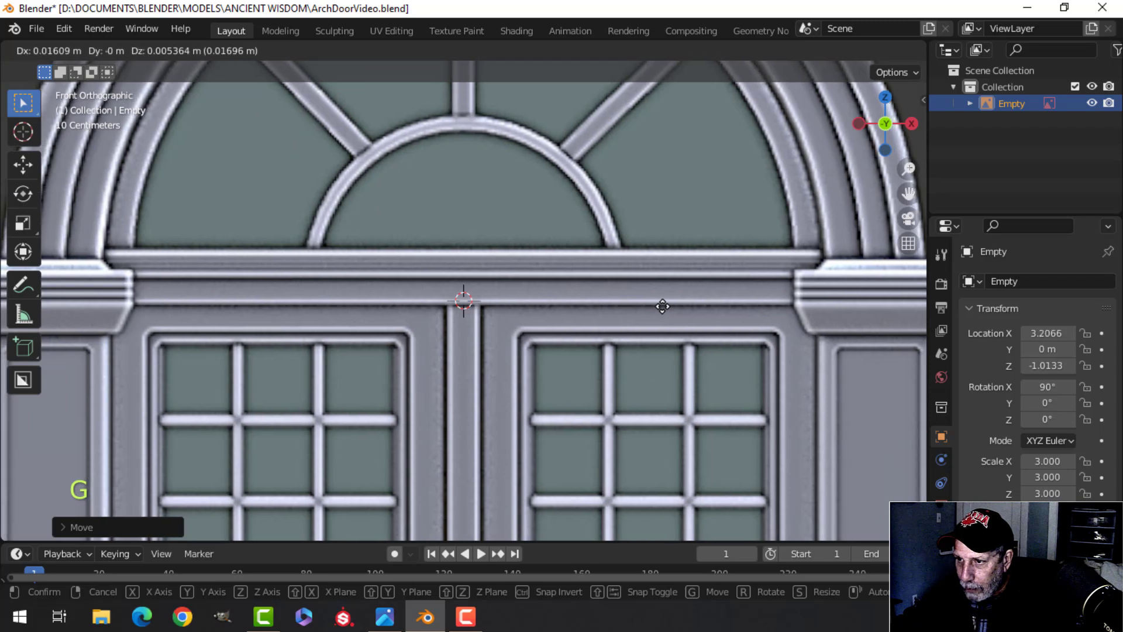
pyautogui.click(662, 307)
pyautogui.scroll(-6, 639, 297)
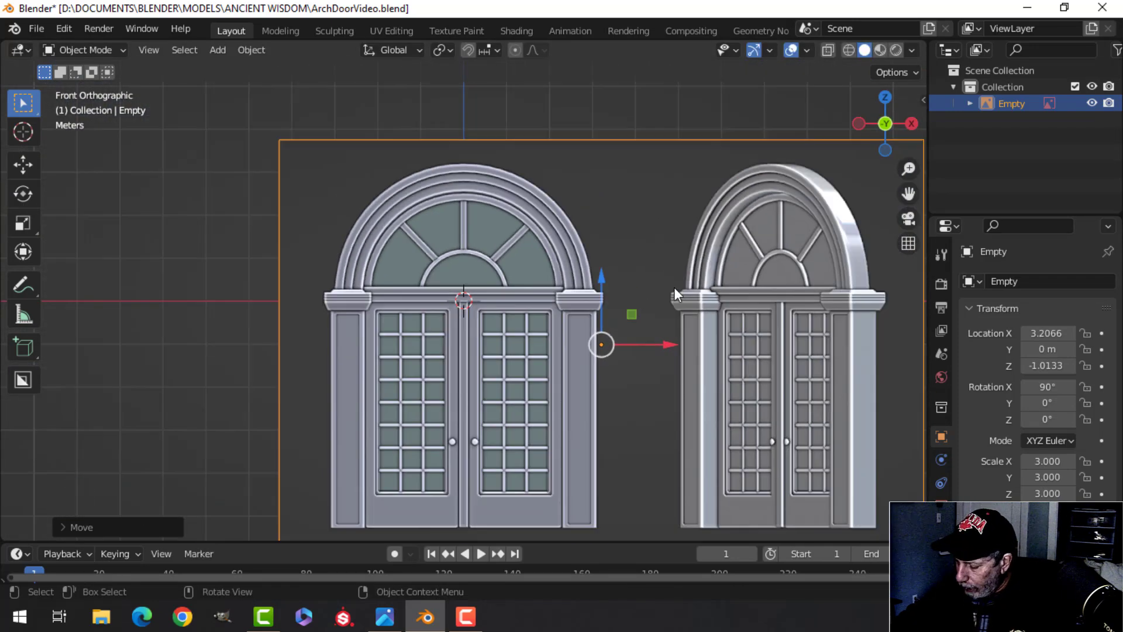
# Move the reference image back along the Y axis to about 3.88 m and return to the front view.
pyautogui.press('KP_3')
pyautogui.moveTo(524, 344); pyautogui.dragTo(707, 340)
pyautogui.press('KP_1')
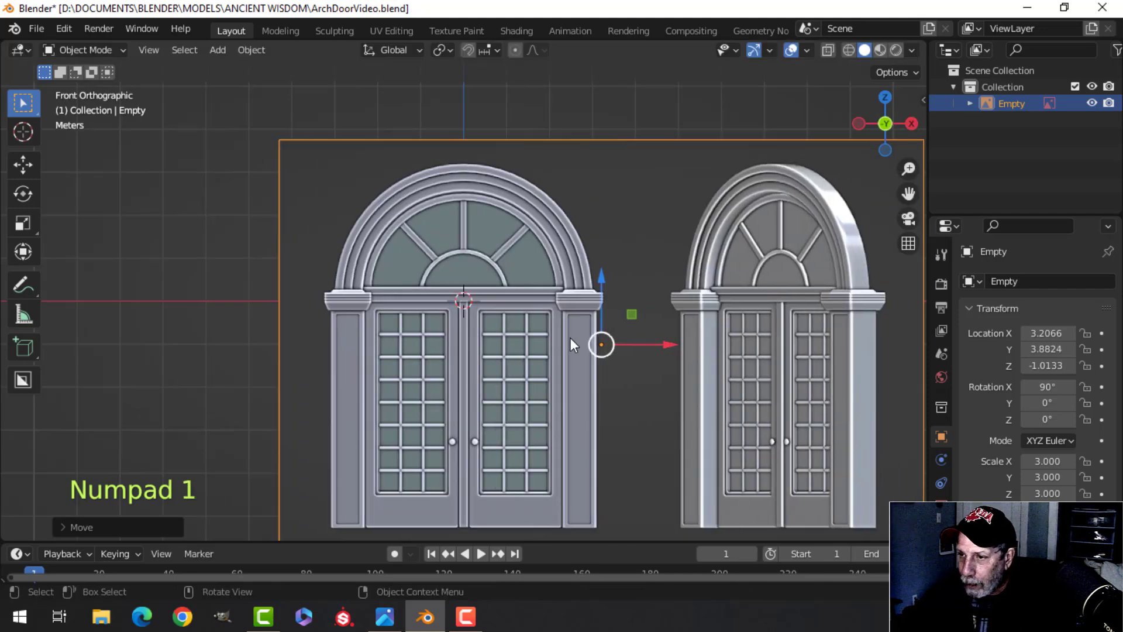
# Enable viewport cavity of type Both, with world-space ridge and valley at 2.5 and screen-space ridge and valley at 2.0.
pyautogui.scroll(3, 538, 338)
pyautogui.scroll(-1, 535, 332)
pyautogui.keyDown('shift'); pyautogui.moveTo(544, 251); pyautogui.dragTo(526, 230, button='middle'); pyautogui.keyUp('shift')
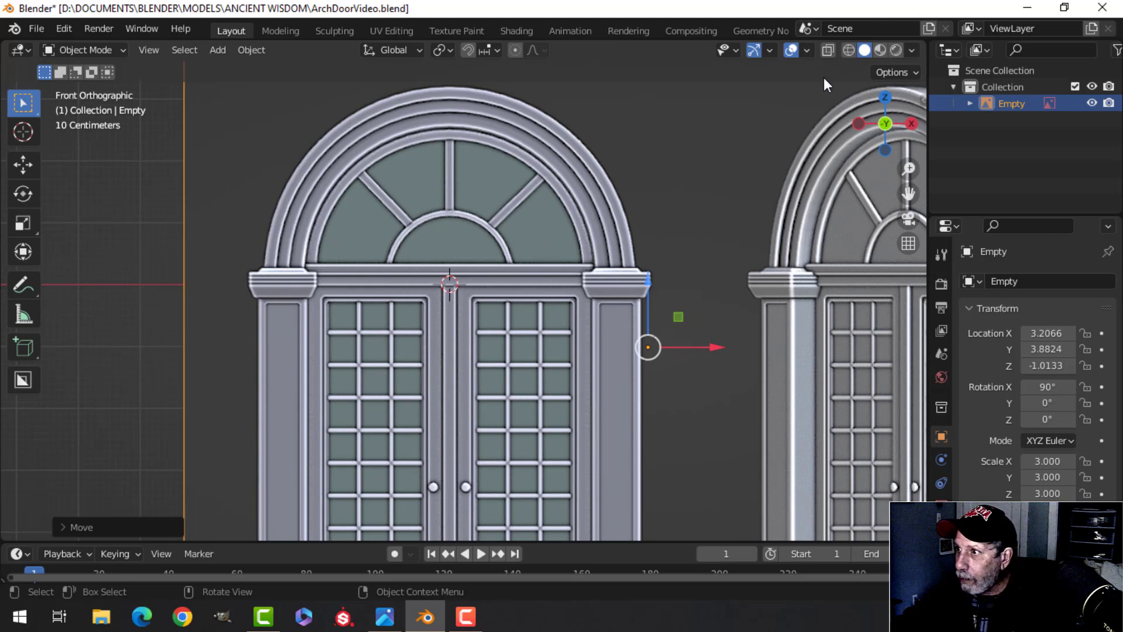
pyautogui.click(911, 50)
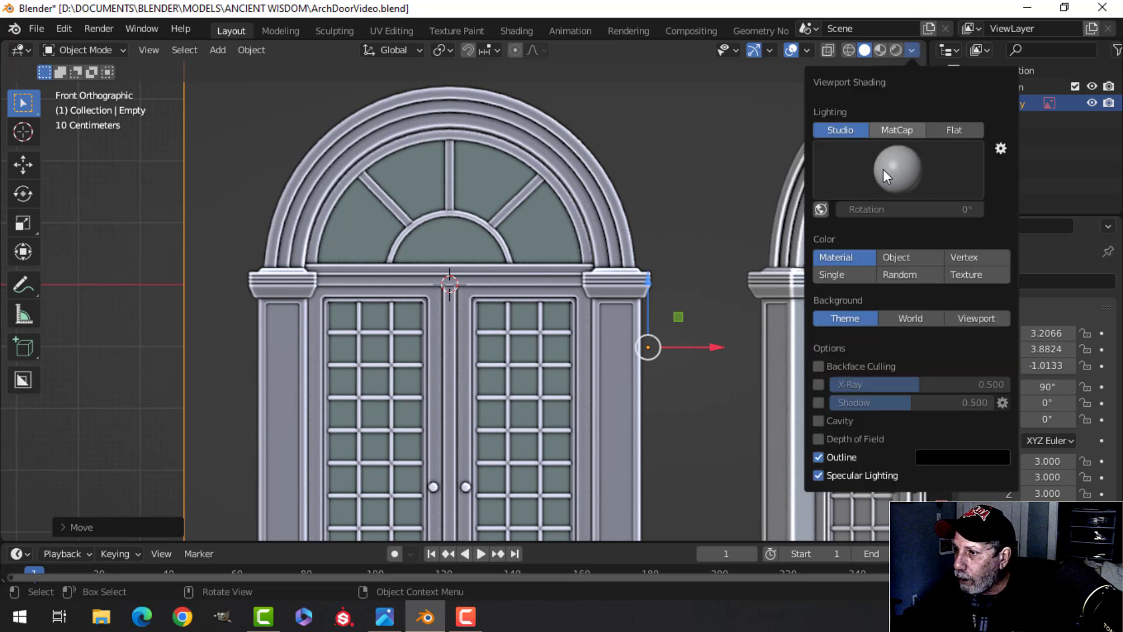
pyautogui.click(819, 421)
pyautogui.click(963, 420)
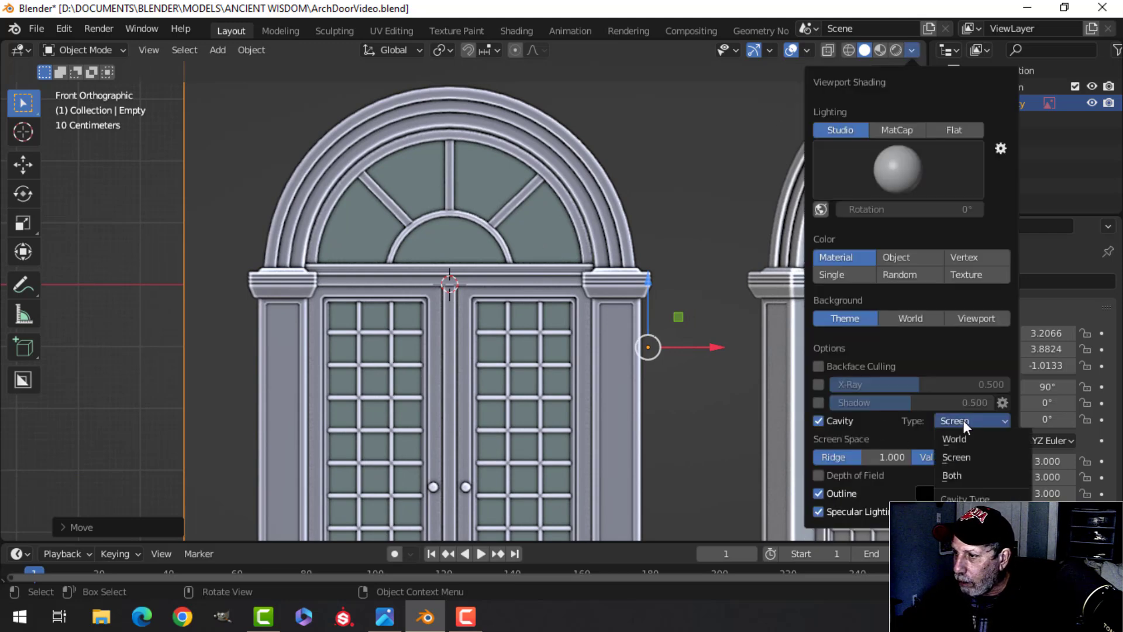
pyautogui.click(954, 474)
pyautogui.moveTo(859, 457); pyautogui.dragTo(994, 456)
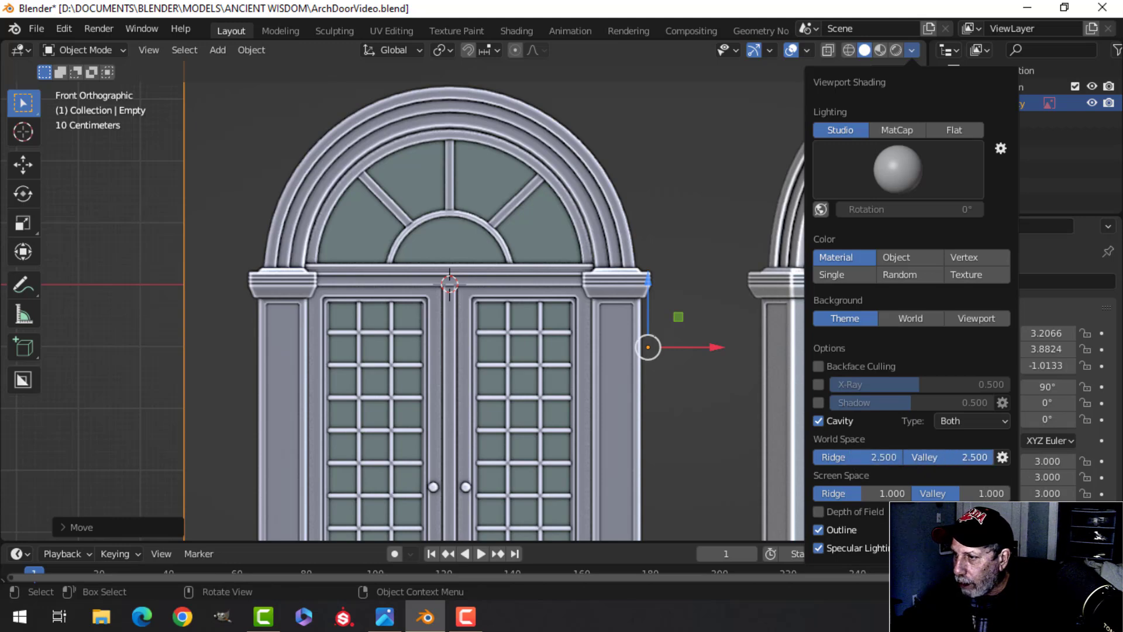
pyautogui.moveTo(868, 496); pyautogui.dragTo(955, 496)
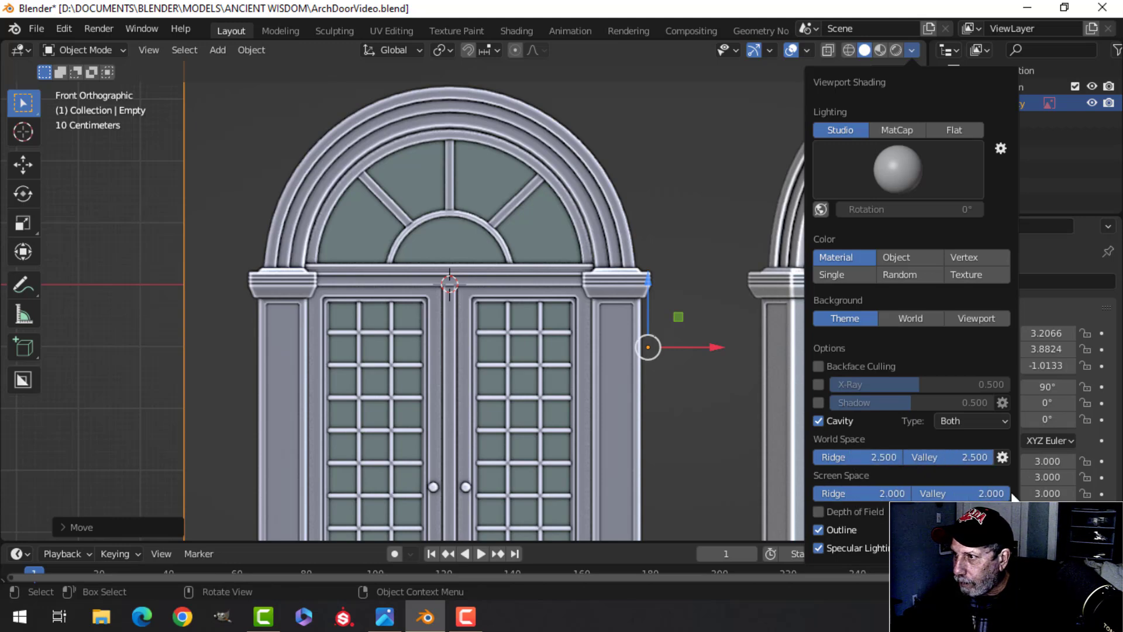
# Set the viewport lighting to MatCap and choose the pale grey glossy sphere.
pyautogui.click(897, 129)
pyautogui.click(902, 163)
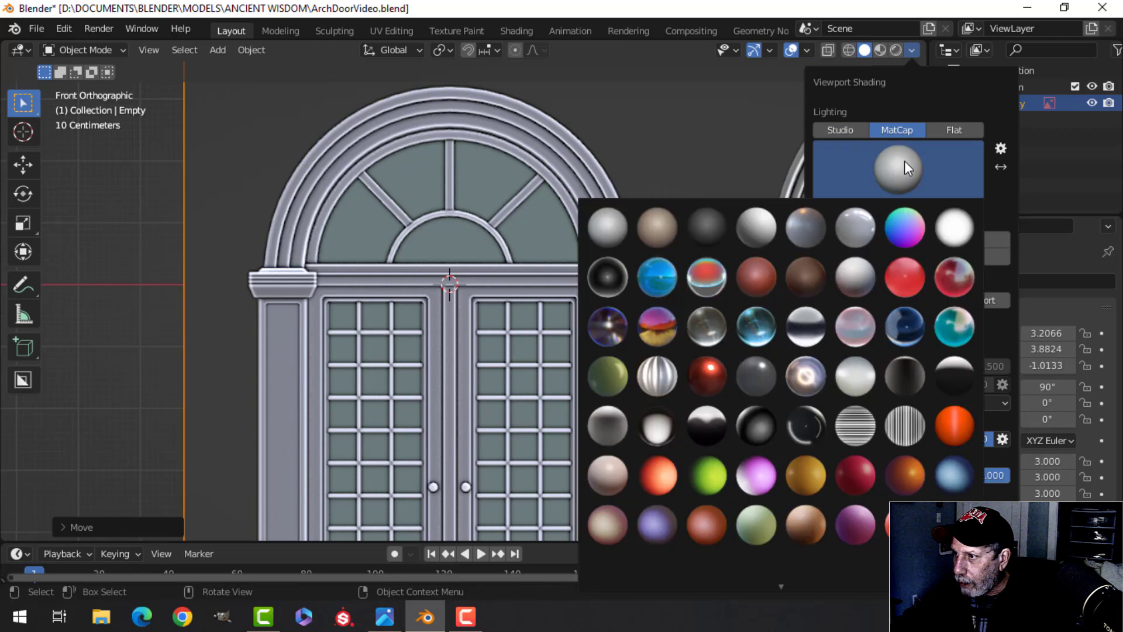
pyautogui.click(858, 286)
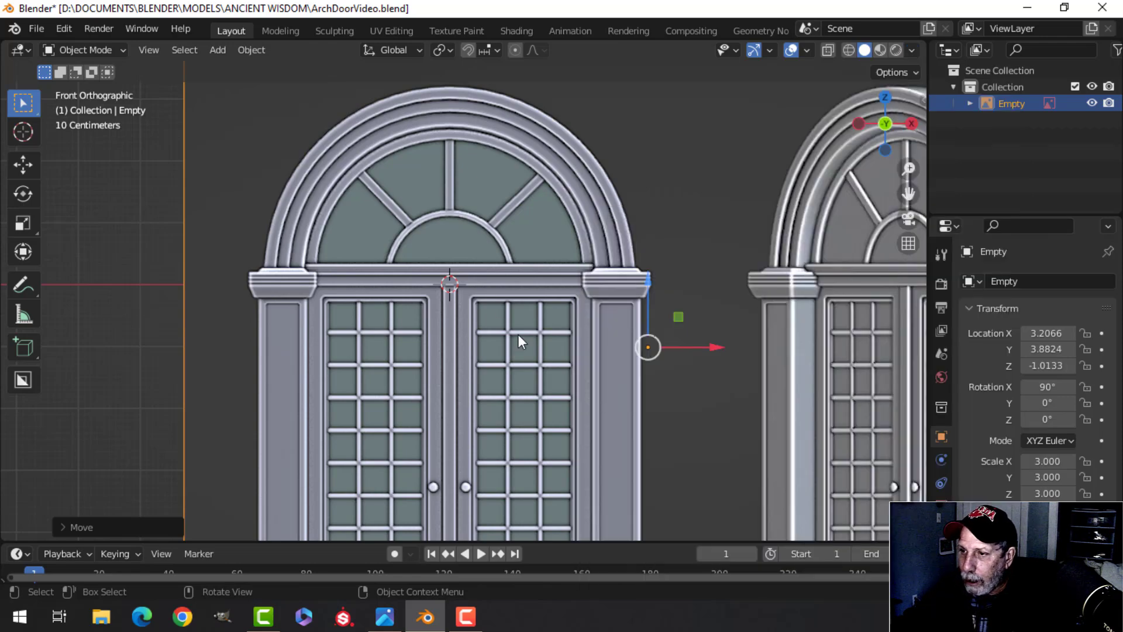
# Add a mesh circle at the world origin.
pyautogui.scroll(4, 438, 301)
pyautogui.scroll(-3, 485, 293)
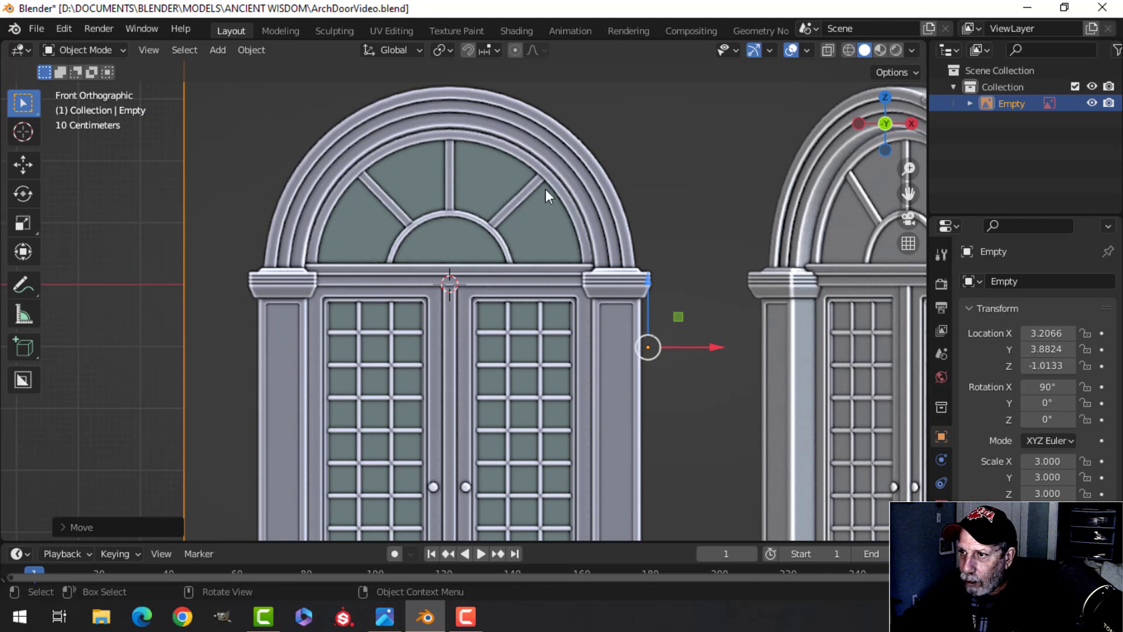
pyautogui.hotkey('shift', 'a')
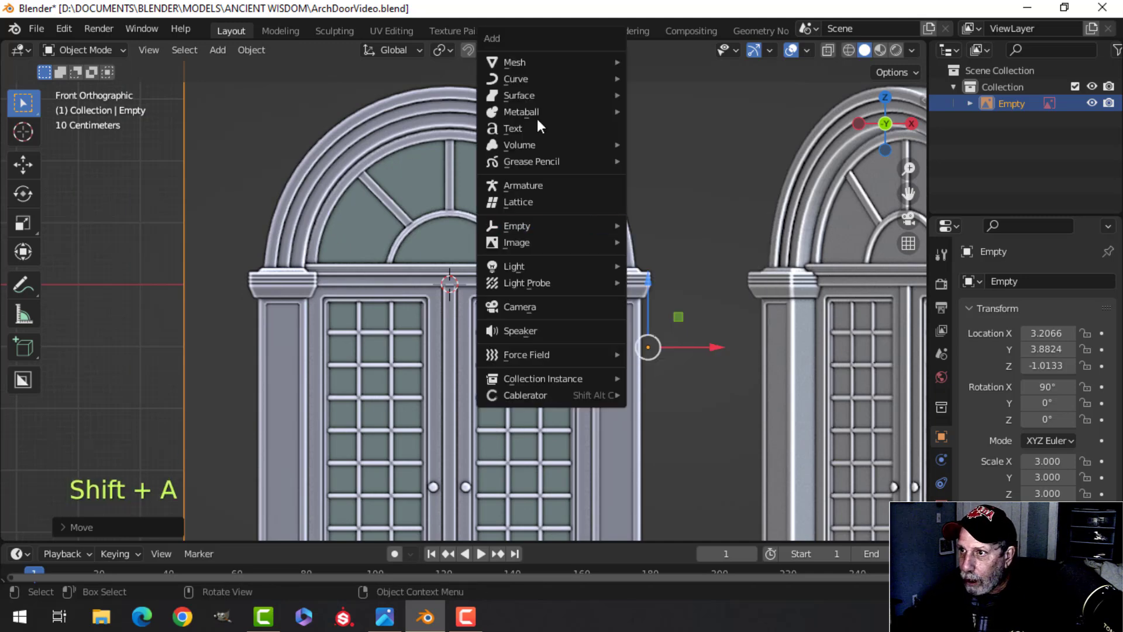
pyautogui.moveTo(537, 61)
pyautogui.click(658, 98)
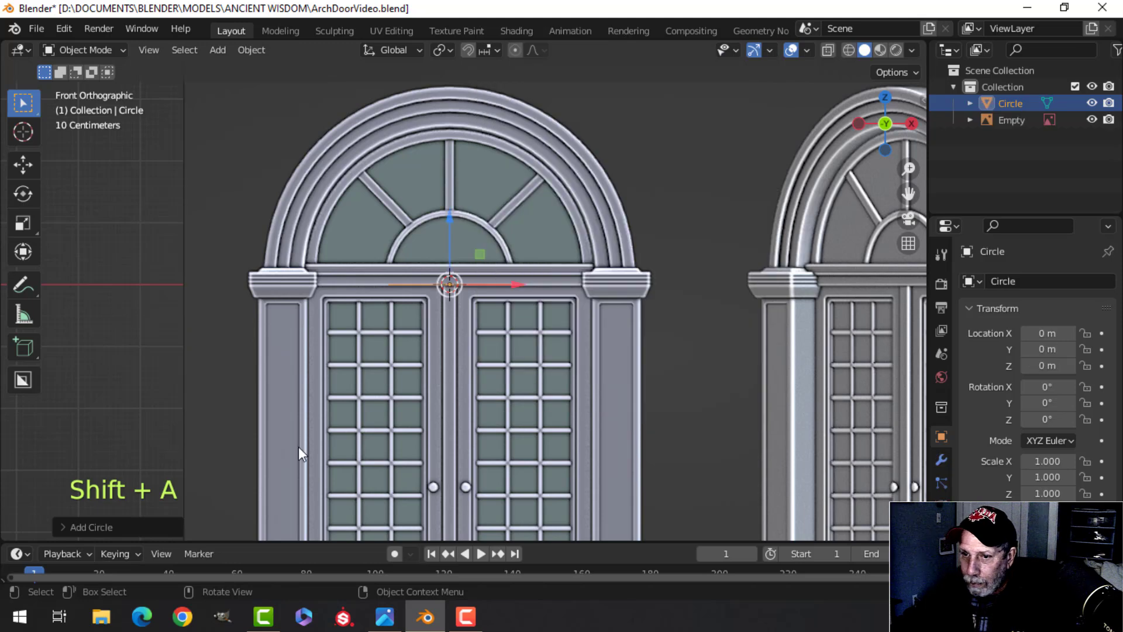
# Enter Edit Mode and rotate the circle 90° about the X axis so it faces the front view.
pyautogui.press('Tab')
pyautogui.scroll(2, 579, 293)
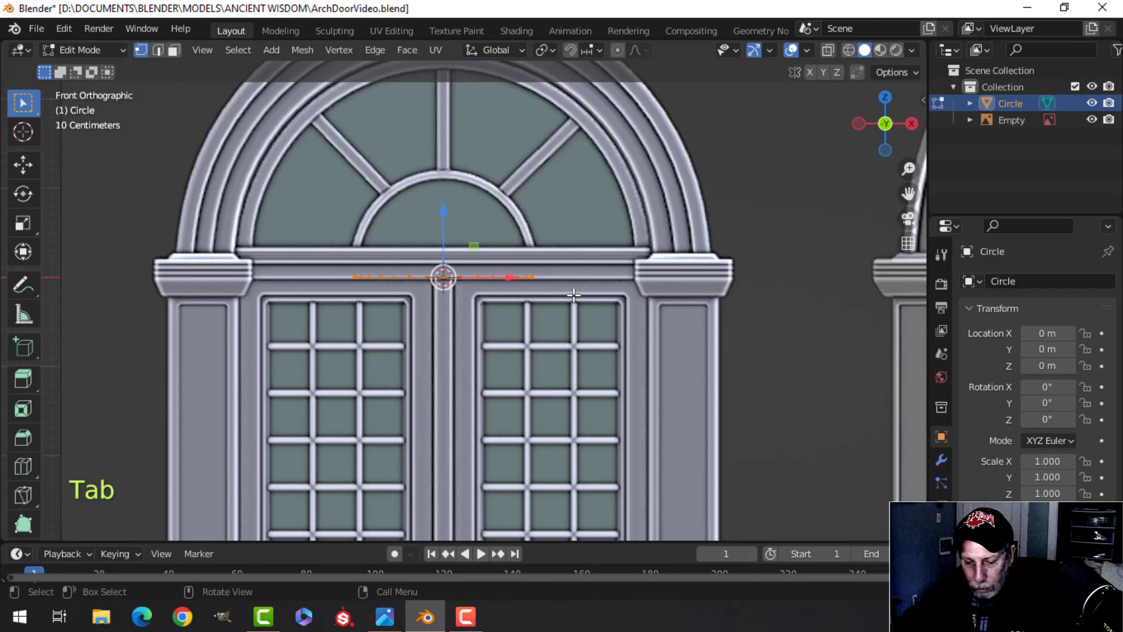
pyautogui.press('r')
pyautogui.press('x')
pyautogui.press('9')
pyautogui.press('0')
pyautogui.click(574, 294)
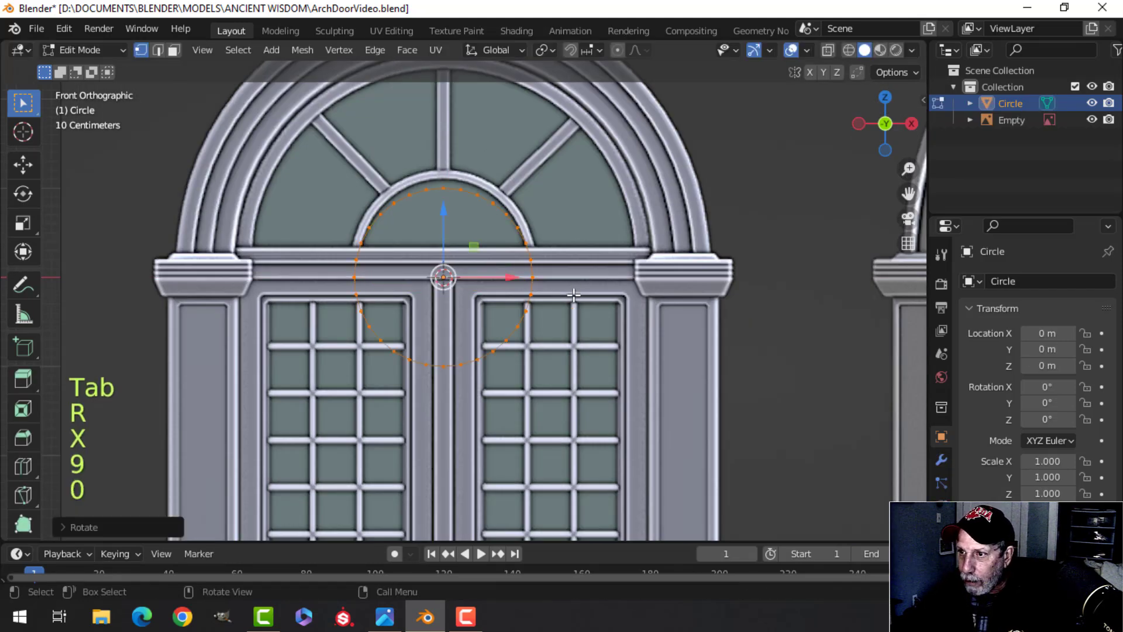
# Scale the circle up and raise it about 0.1 m along Z to follow the outer edge of the innermost arch trim.
pyautogui.press('s')
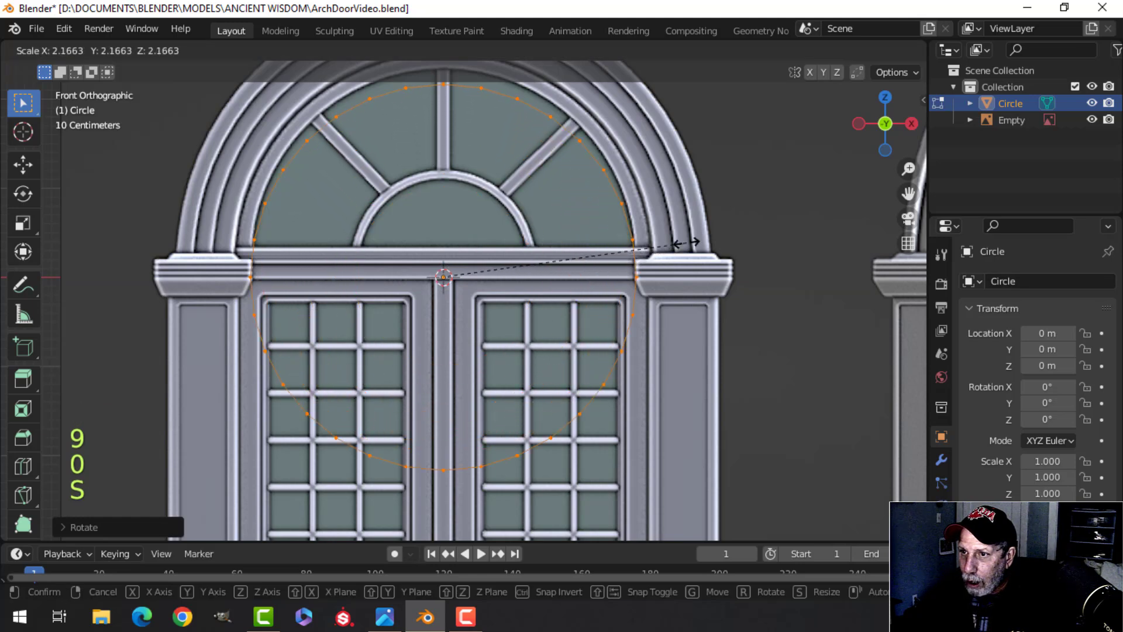
pyautogui.click(704, 234)
pyautogui.keyDown('shift'); pyautogui.moveTo(504, 235); pyautogui.dragTo(504, 293, button='middle'); pyautogui.keyUp('shift')
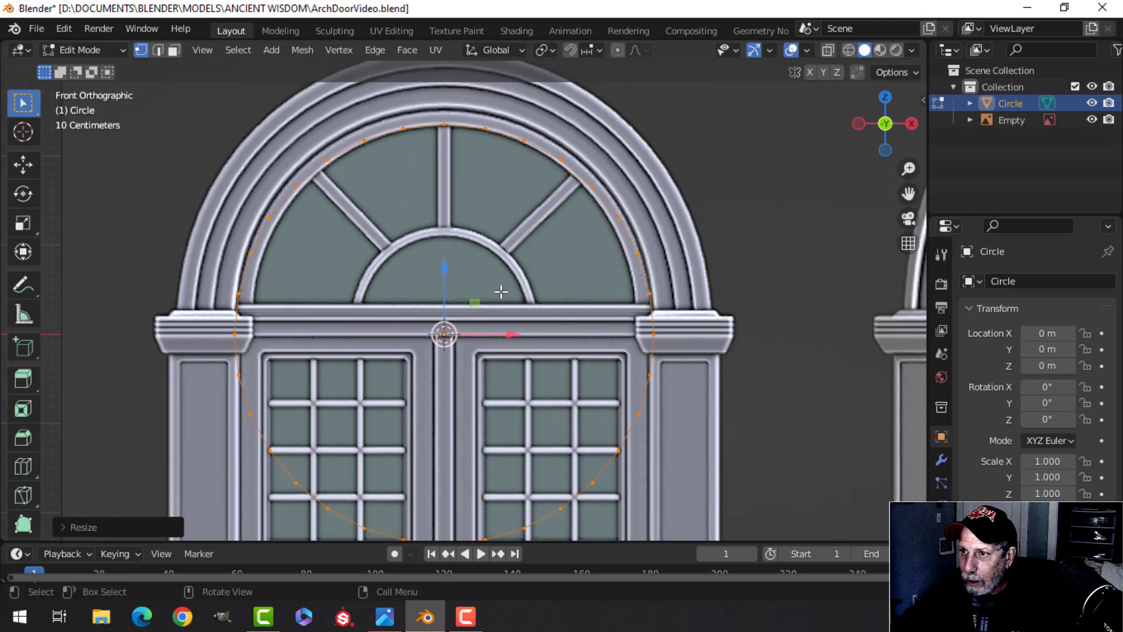
pyautogui.press('g')
pyautogui.press('z')
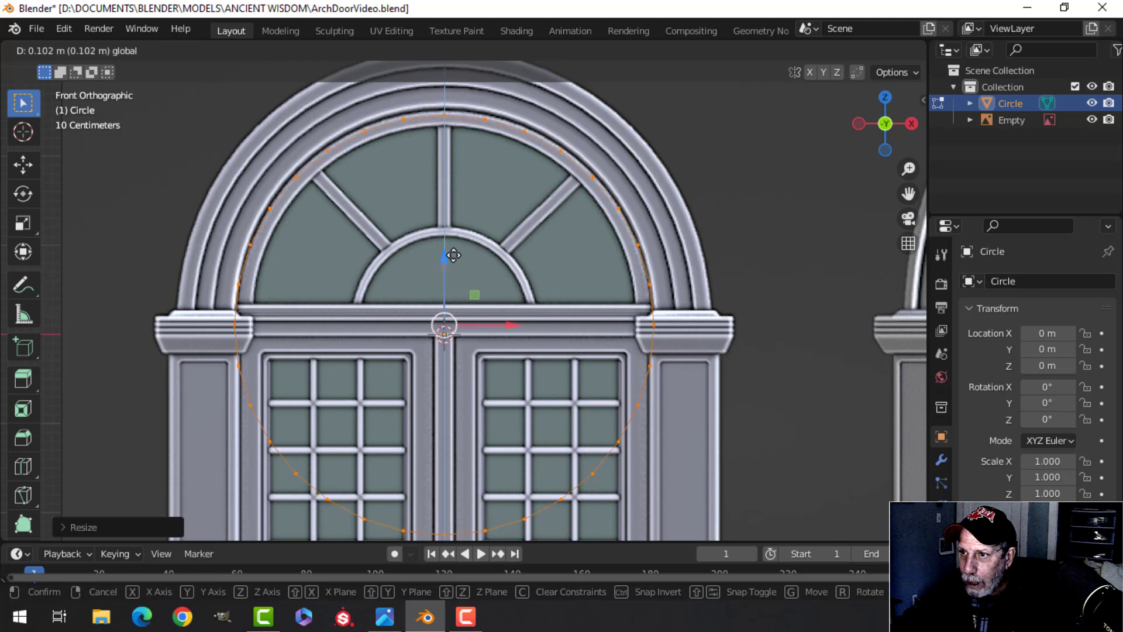
pyautogui.click(457, 253)
pyautogui.press('s')
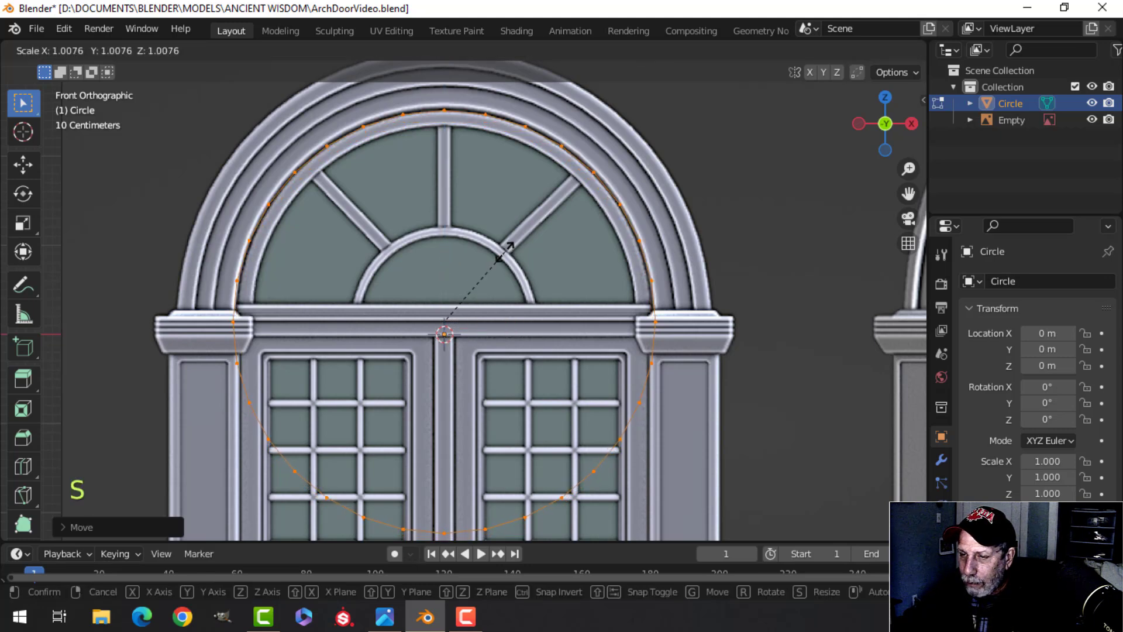
pyautogui.press('shift')
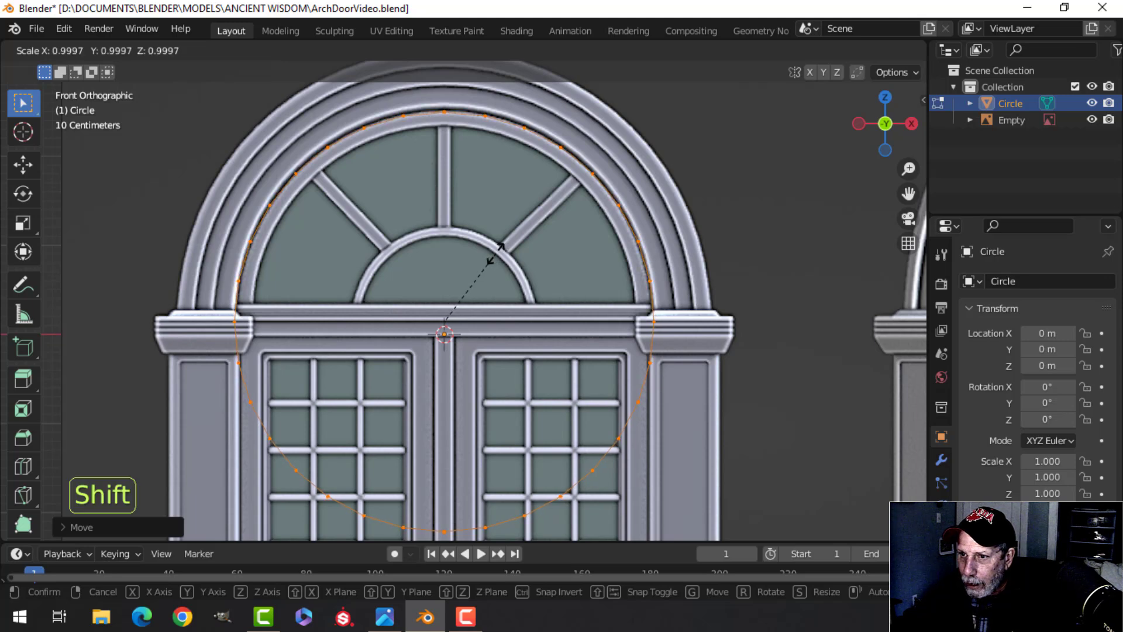
pyautogui.click(492, 256)
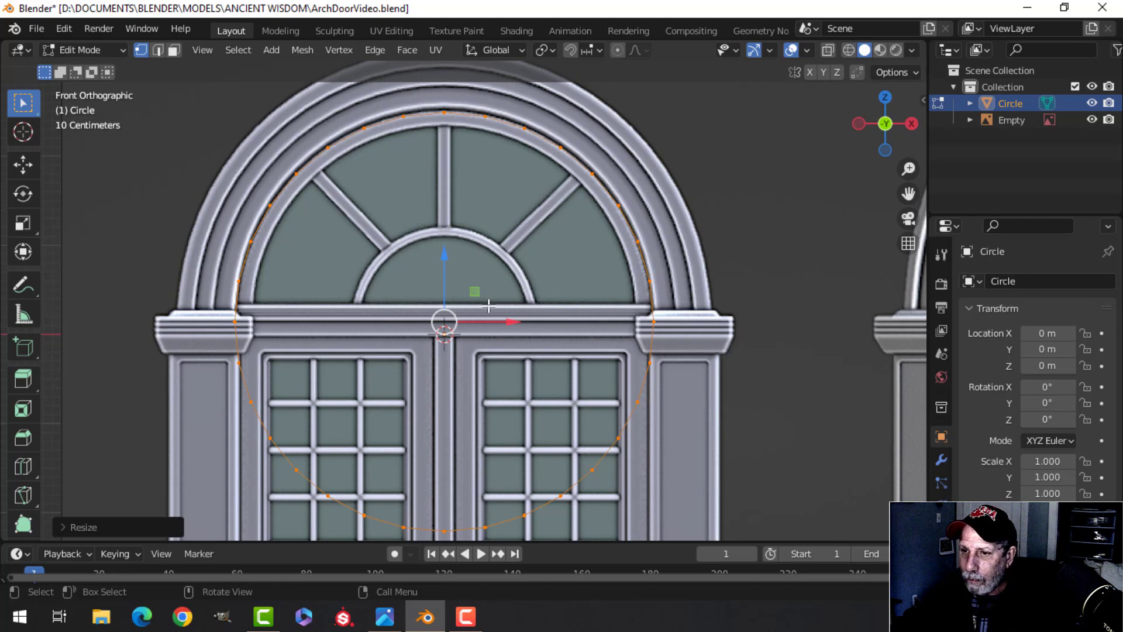
# Extrude the circle's edge and scale it inward to about 0.93, forming a flat ring over the innermost arch trim.
pyautogui.press('e')
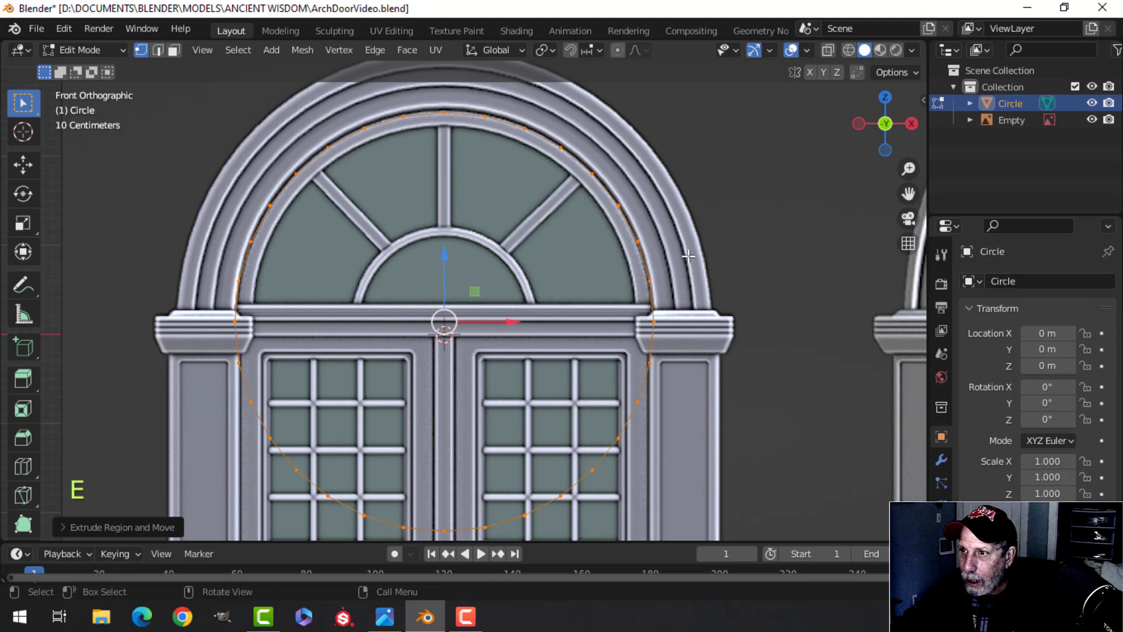
pyautogui.press('s')
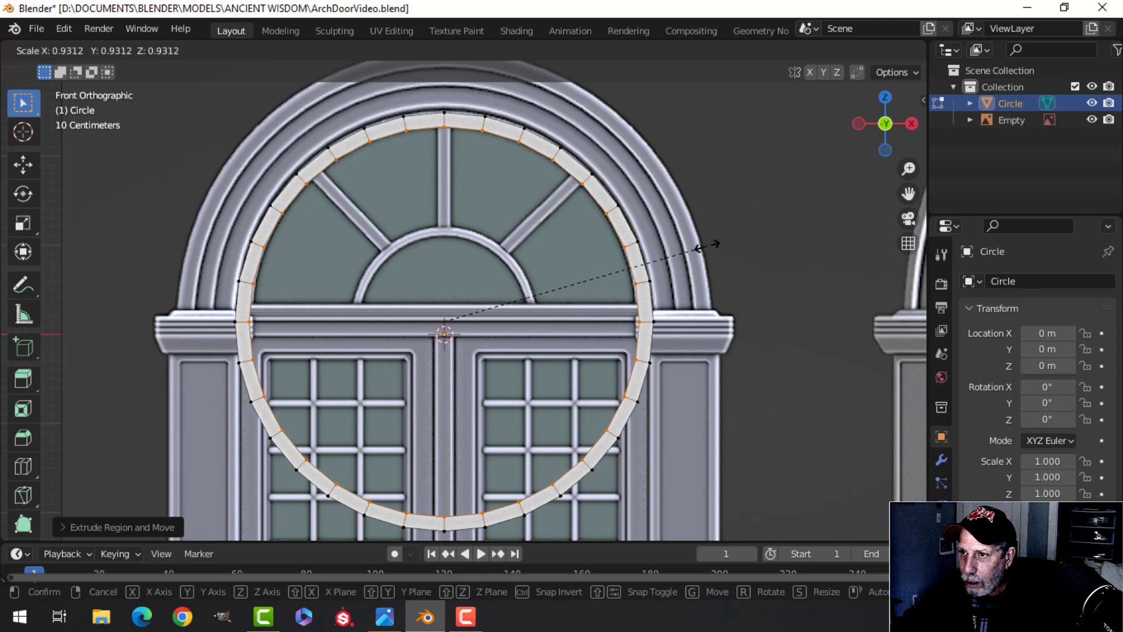
pyautogui.click(706, 246)
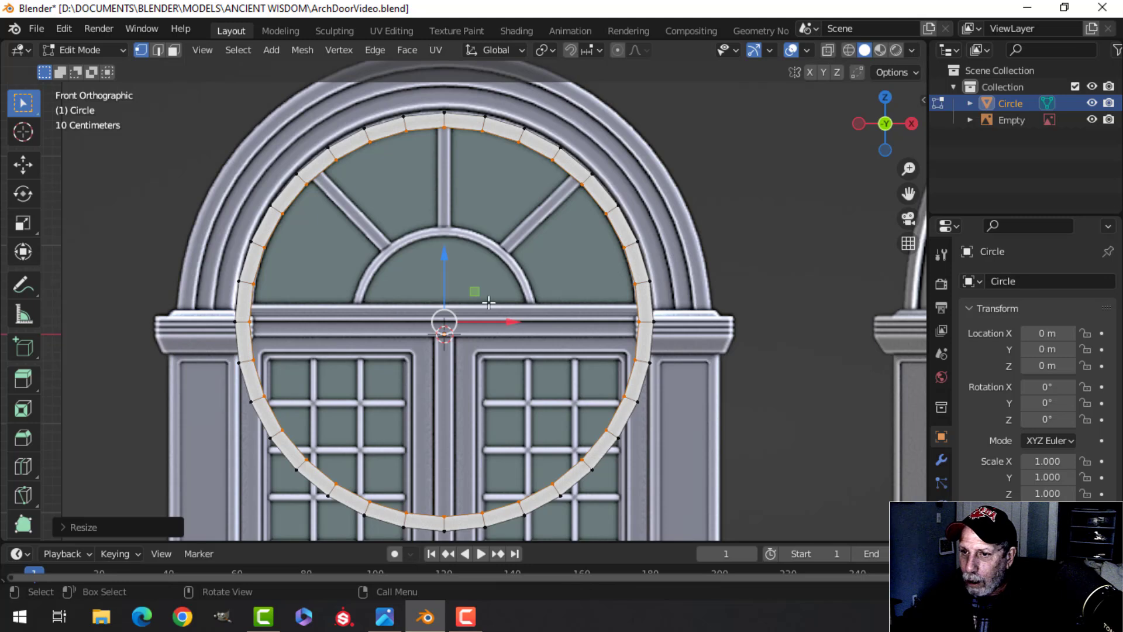
# Delete the vertices of the ring's lower half, leaving the half-round arch above the door header.
pyautogui.hotkey('alt', 'a')
pyautogui.scroll(-1, 488, 310)
pyautogui.keyDown('shift'); pyautogui.moveTo(522, 337); pyautogui.dragTo(504, 279, button='middle'); pyautogui.keyUp('shift')
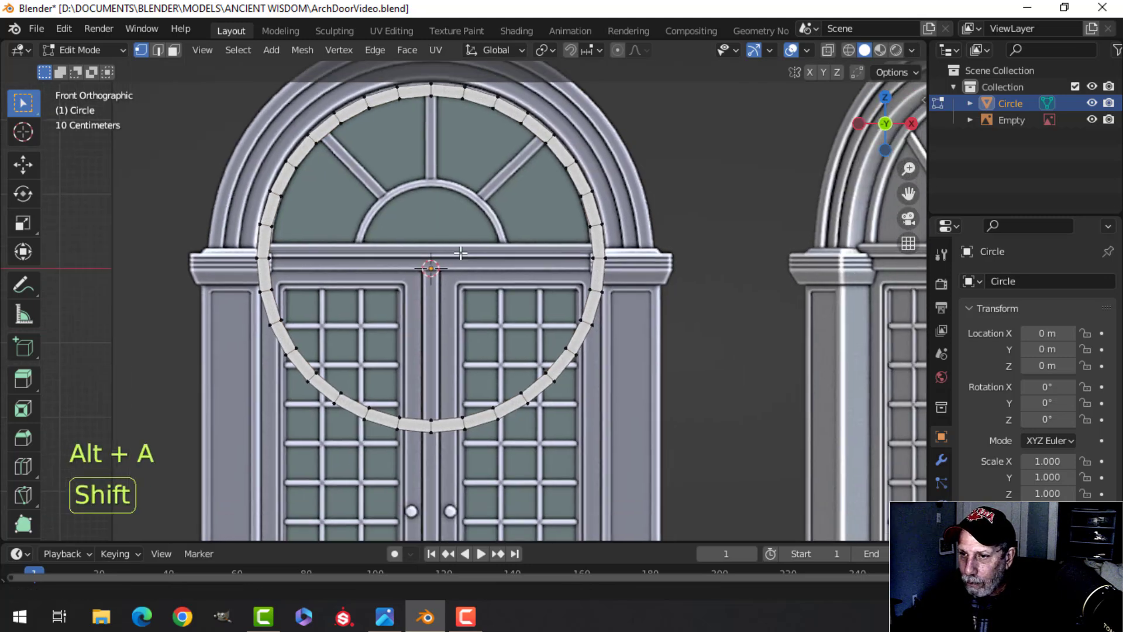
pyautogui.press('b')
pyautogui.moveTo(667, 468); pyautogui.dragTo(209, 269)
pyautogui.press('x')
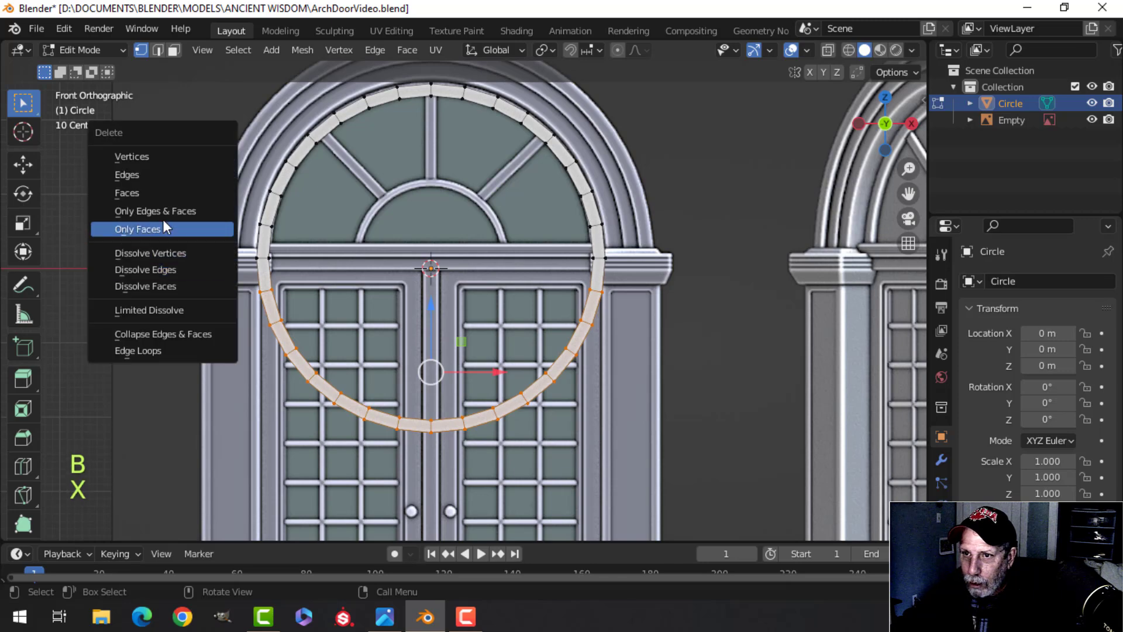
pyautogui.click(155, 154)
# Extrude the whole arch strip in depth toward the reference image and delete its back faces.
pyautogui.press('a')
pyautogui.moveTo(471, 295); pyautogui.dragTo(533, 293, button='middle')
pyautogui.press('e')
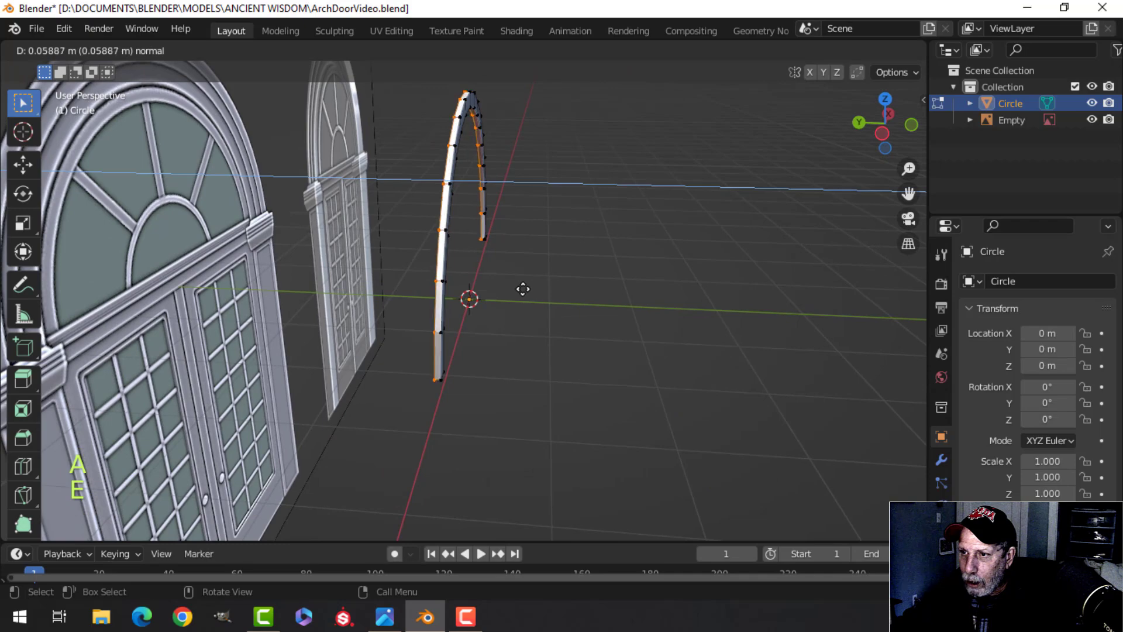
pyautogui.click(513, 288)
pyautogui.moveTo(515, 283); pyautogui.dragTo(477, 280, button='middle')
pyautogui.press('x')
pyautogui.click(561, 302)
# Delete the end-cap faces at both lower ends of the arch strip in face selection mode.
pyautogui.press('3')
pyautogui.click(474, 158)
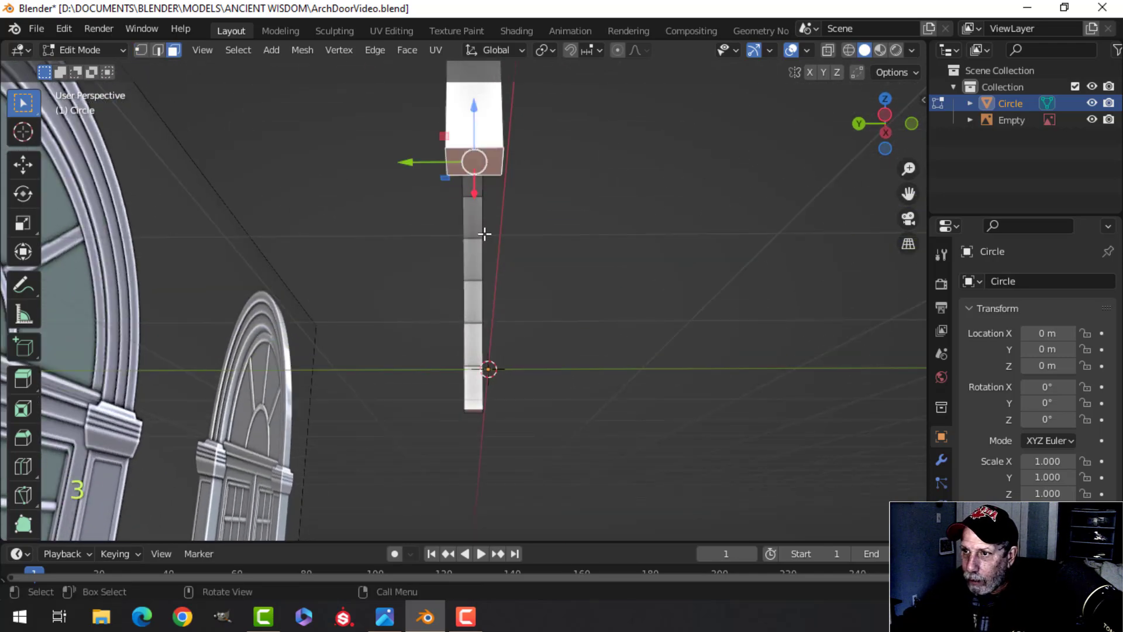
pyautogui.press('x')
pyautogui.click(532, 368)
pyautogui.moveTo(531, 368)
pyautogui.mouseDown(button='middle')
pyautogui.moveTo(477, 351)
pyautogui.moveTo(501, 326)
pyautogui.moveTo(435, 353)
pyautogui.moveTo(442, 375)
pyautogui.moveTo(519, 383)
pyautogui.mouseUp(button='middle')
pyautogui.click(435, 351)
pyautogui.press('x')
pyautogui.click(434, 350)
pyautogui.scroll(2, 450, 345)
pyautogui.keyDown('shift'); pyautogui.moveTo(431, 320); pyautogui.dragTo(450, 351, button='middle'); pyautogui.keyUp('shift')
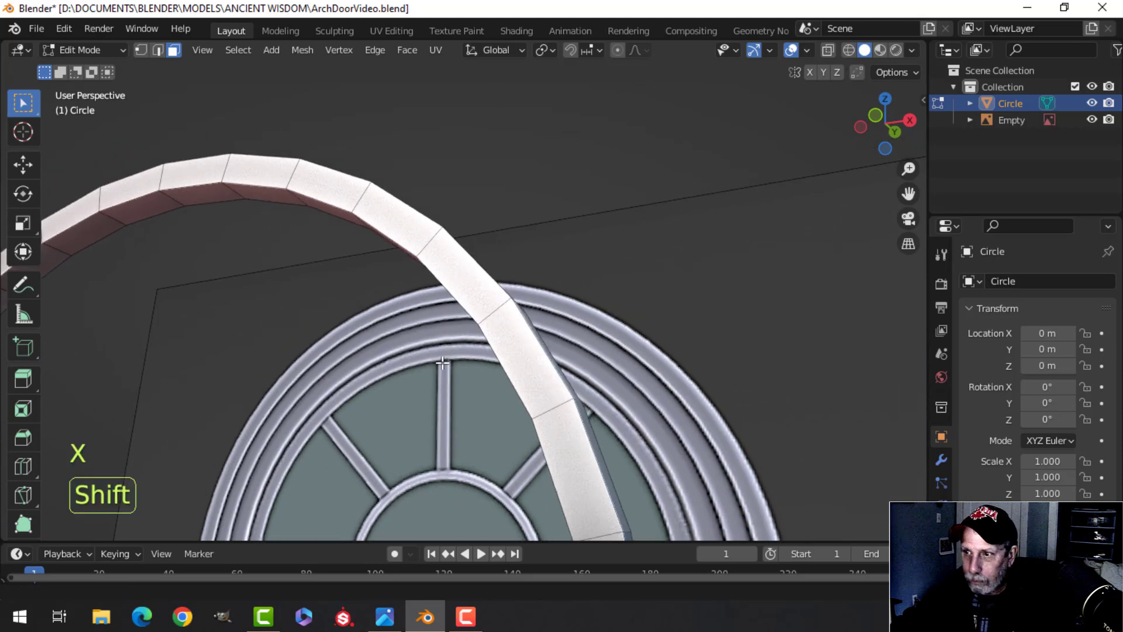
# Bevel the two long front edge loops of the arch strip.
pyautogui.keyDown('alt'); pyautogui.keyDown('shift'); pyautogui.click(485, 268); pyautogui.keyUp('shift'); pyautogui.keyUp('alt')
pyautogui.hotkey('alt', 'a')
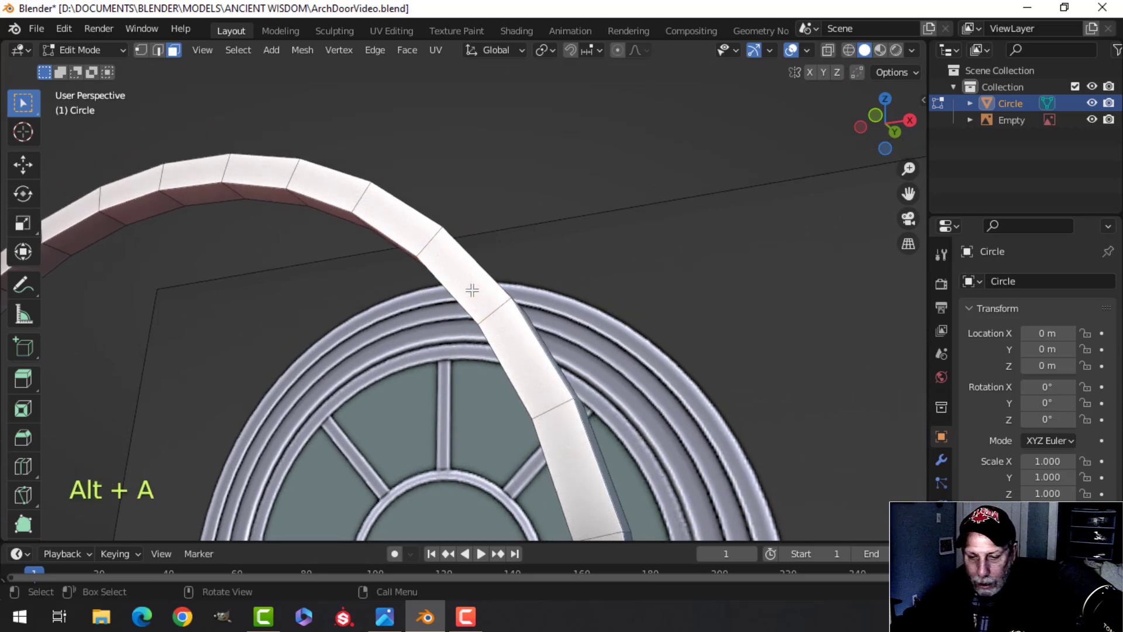
pyautogui.press('2')
pyautogui.moveTo(489, 283); pyautogui.dragTo(430, 289, button='middle')
pyautogui.keyDown('alt'); pyautogui.keyDown('shift'); pyautogui.click(430, 289); pyautogui.keyUp('shift'); pyautogui.keyUp('alt')
pyautogui.keyDown('alt'); pyautogui.keyDown('shift'); pyautogui.click(415, 310); pyautogui.keyUp('shift'); pyautogui.keyUp('alt')
pyautogui.scroll(2, 500, 276)
pyautogui.keyDown('shift'); pyautogui.moveTo(501, 276); pyautogui.dragTo(485, 303, button='middle'); pyautogui.keyUp('shift')
pyautogui.hotkey('ctrl', 'b')
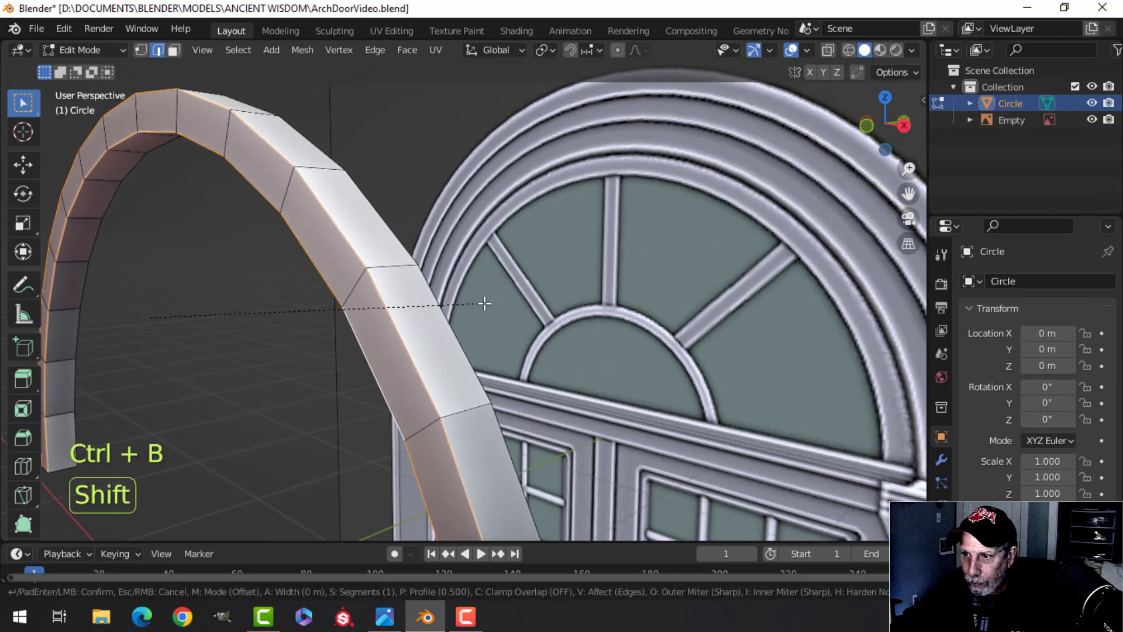
pyautogui.click(531, 296)
# Shade the arch strip smooth in Object Mode and give it a level 1 subdivision surface.
pyautogui.press('Tab')
pyautogui.rightClick(343, 228)
pyautogui.click(342, 228)
pyautogui.hotkey('ctrl', '1')
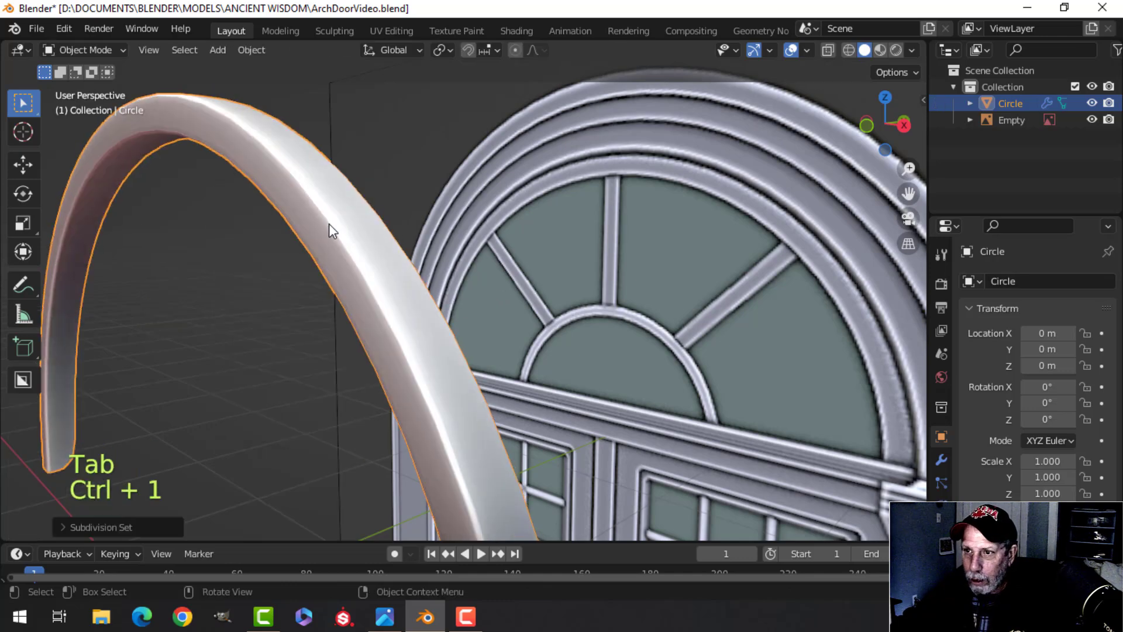
pyautogui.hotkey('alt', 'a')
pyautogui.moveTo(334, 228); pyautogui.dragTo(459, 209, button='middle')
pyautogui.scroll(-2, 405, 222)
# Add a mesh plane in front view and scale it down to roughly the width of the door's side columns.
pyautogui.press('KP_1')
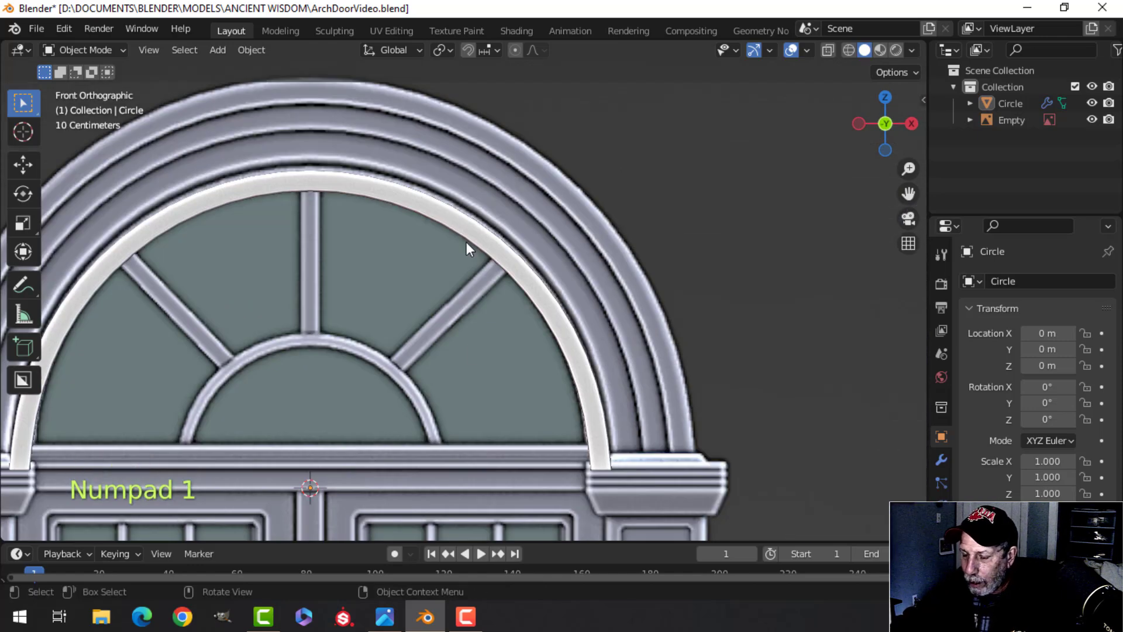
pyautogui.scroll(-2, 509, 359)
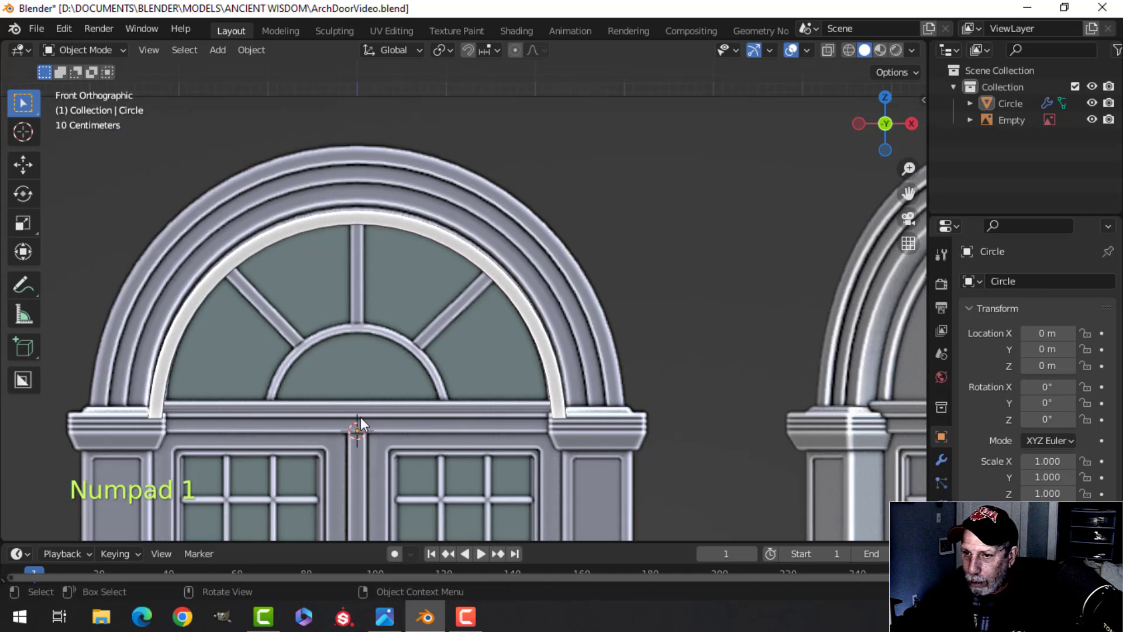
pyautogui.keyDown('shift'); pyautogui.moveTo(292, 364); pyautogui.dragTo(422, 282, button='middle'); pyautogui.keyUp('shift')
pyautogui.scroll(-2, 419, 303)
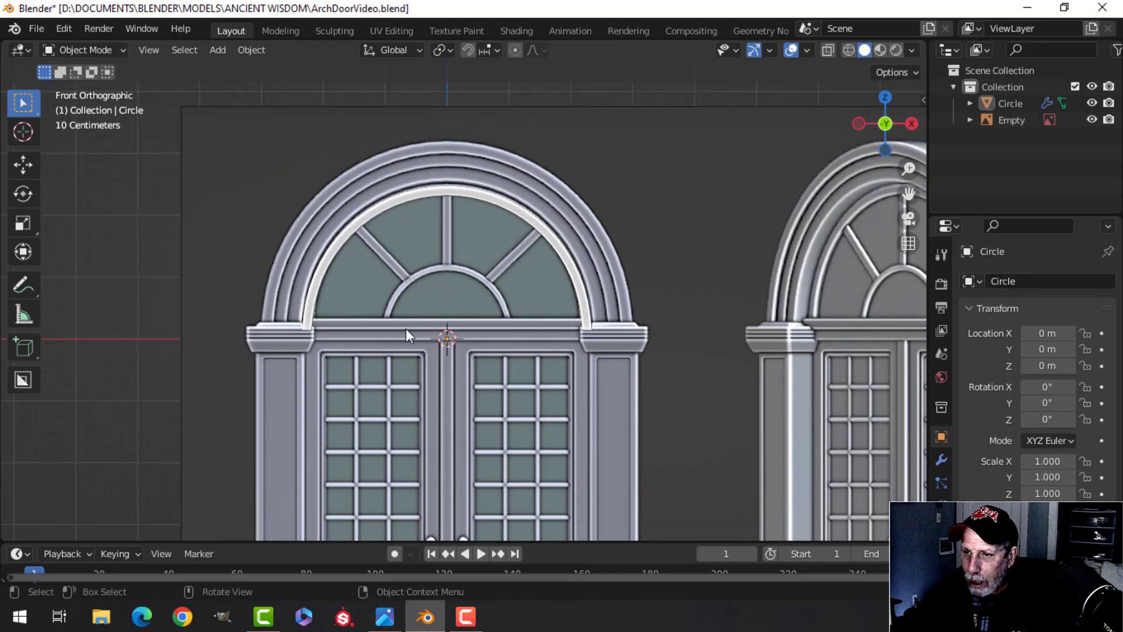
pyautogui.scroll(2, 405, 328)
pyautogui.scroll(-4, 203, 387)
pyautogui.keyDown('shift'); pyautogui.moveTo(260, 344); pyautogui.dragTo(339, 227, button='middle'); pyautogui.keyUp('shift')
pyautogui.keyDown('shift'); pyautogui.moveTo(415, 300); pyautogui.dragTo(398, 324, button='middle'); pyautogui.keyUp('shift')
pyautogui.scroll(1, 398, 324)
pyautogui.keyDown('shift'); pyautogui.moveTo(437, 293); pyautogui.dragTo(442, 286, button='middle'); pyautogui.keyUp('shift')
pyautogui.hotkey('shift', 'a')
pyautogui.moveTo(483, 243)
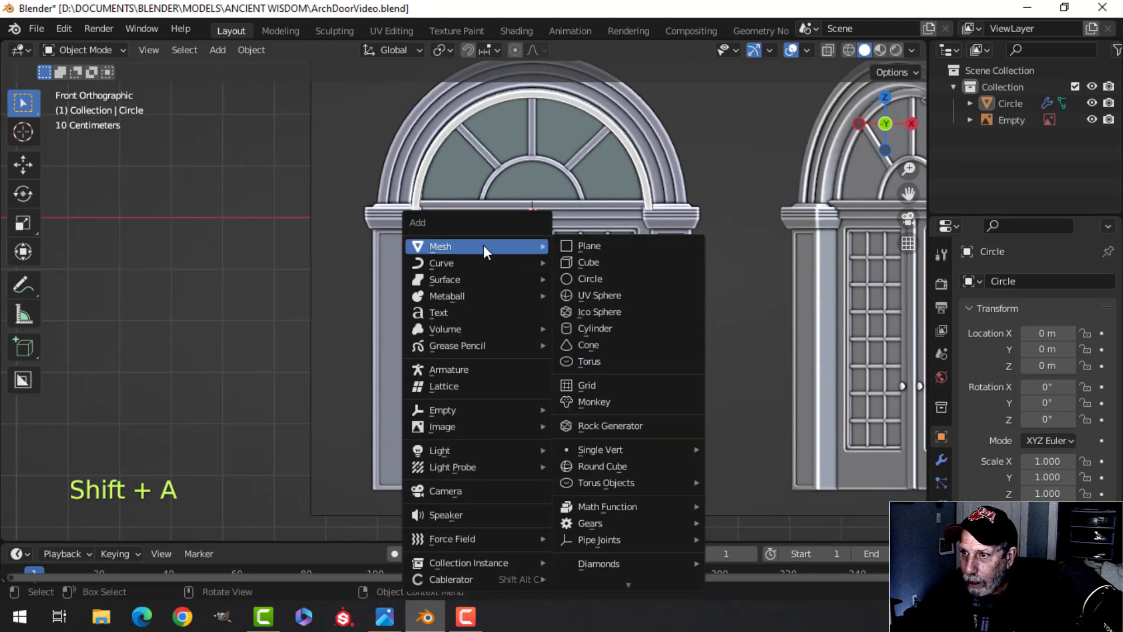
pyautogui.click(585, 244)
pyautogui.press('Tab')
pyautogui.press('s')
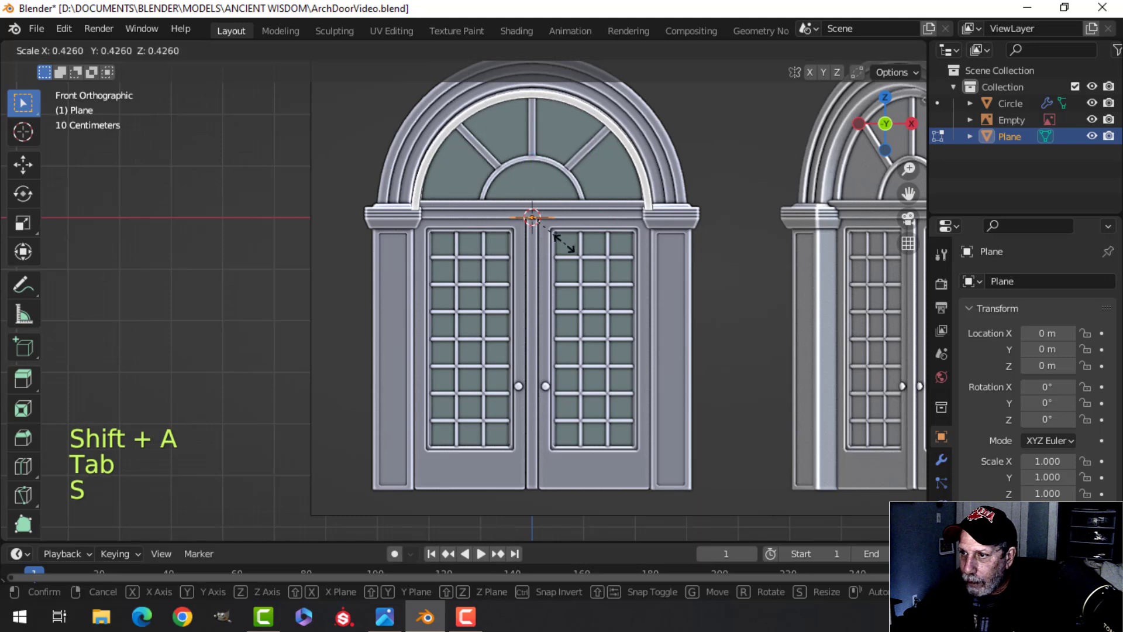
pyautogui.click(541, 271)
# Move the plane to the base of the left column and align it with the column's bottom edge in the reference.
pyautogui.press('g')
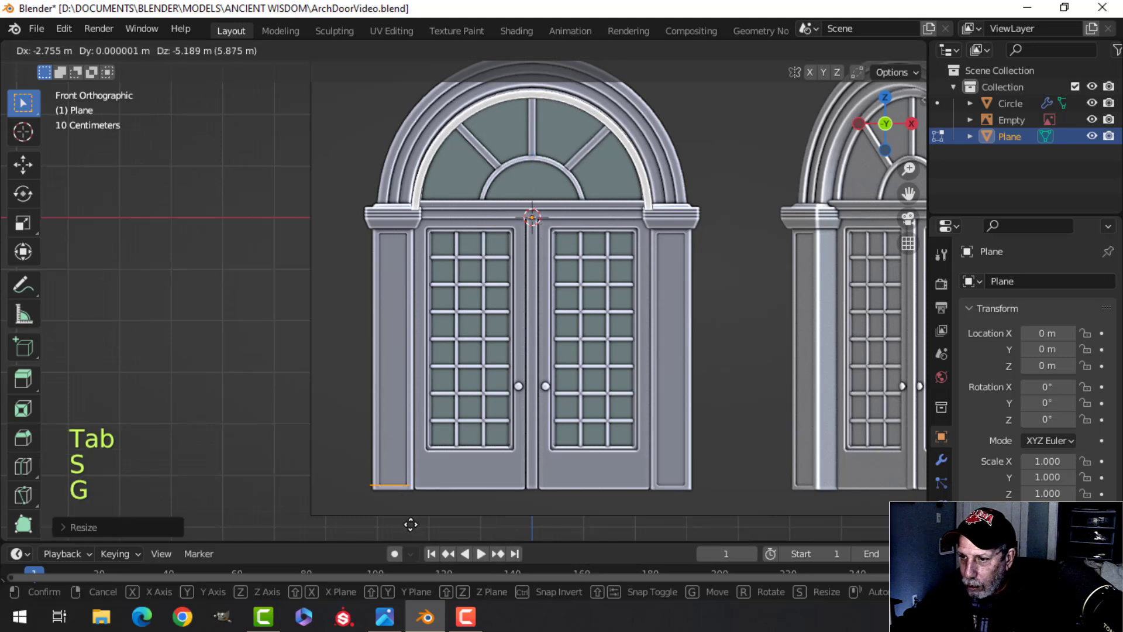
pyautogui.click(409, 526)
pyautogui.scroll(2, 398, 492)
pyautogui.keyDown('shift'); pyautogui.moveTo(413, 509); pyautogui.dragTo(454, 315, button='middle'); pyautogui.keyUp('shift')
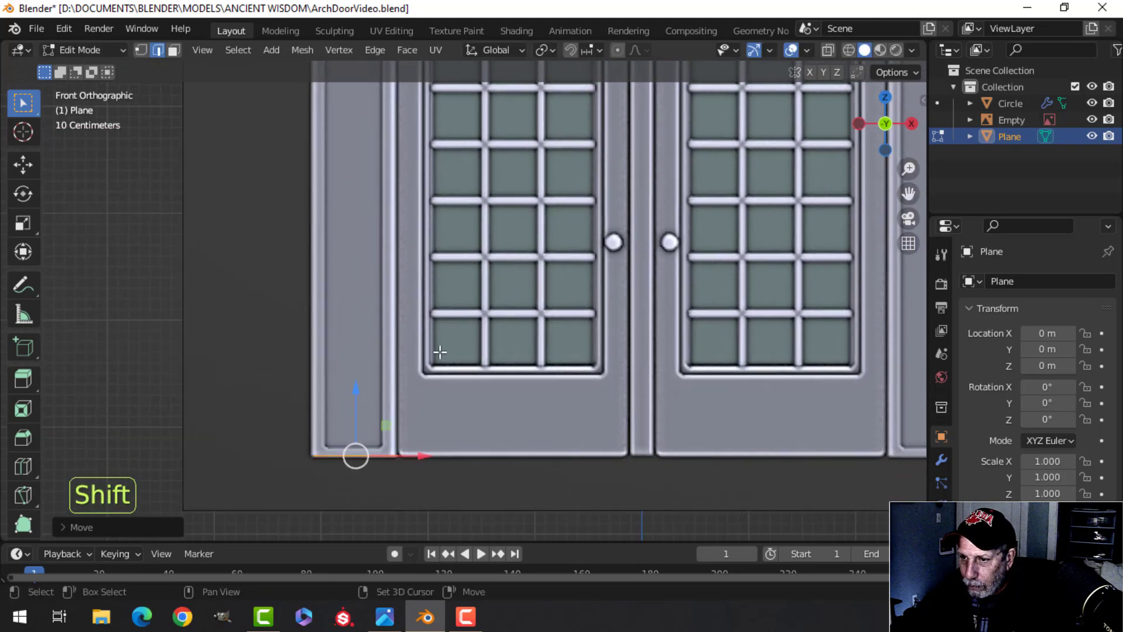
pyautogui.scroll(2, 454, 315)
pyautogui.keyDown('shift'); pyautogui.moveTo(419, 356); pyautogui.dragTo(477, 270, button='middle'); pyautogui.keyUp('shift')
pyautogui.press('g')
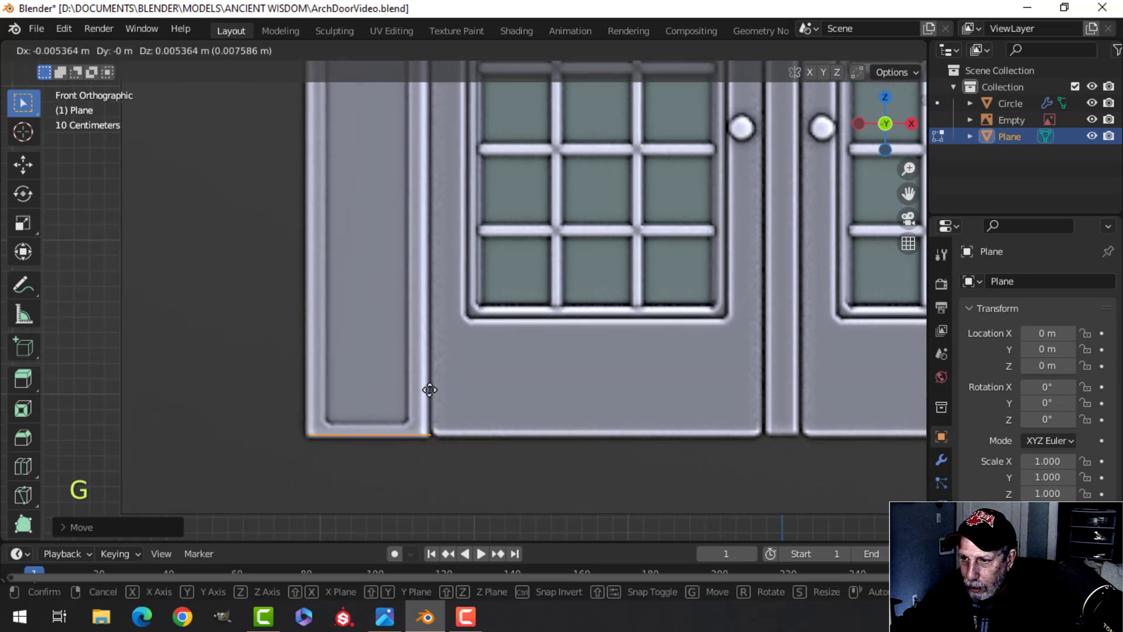
pyautogui.click(427, 391)
# Extrude the plane upward to the underside of the left column's capital.
pyautogui.scroll(-4, 427, 391)
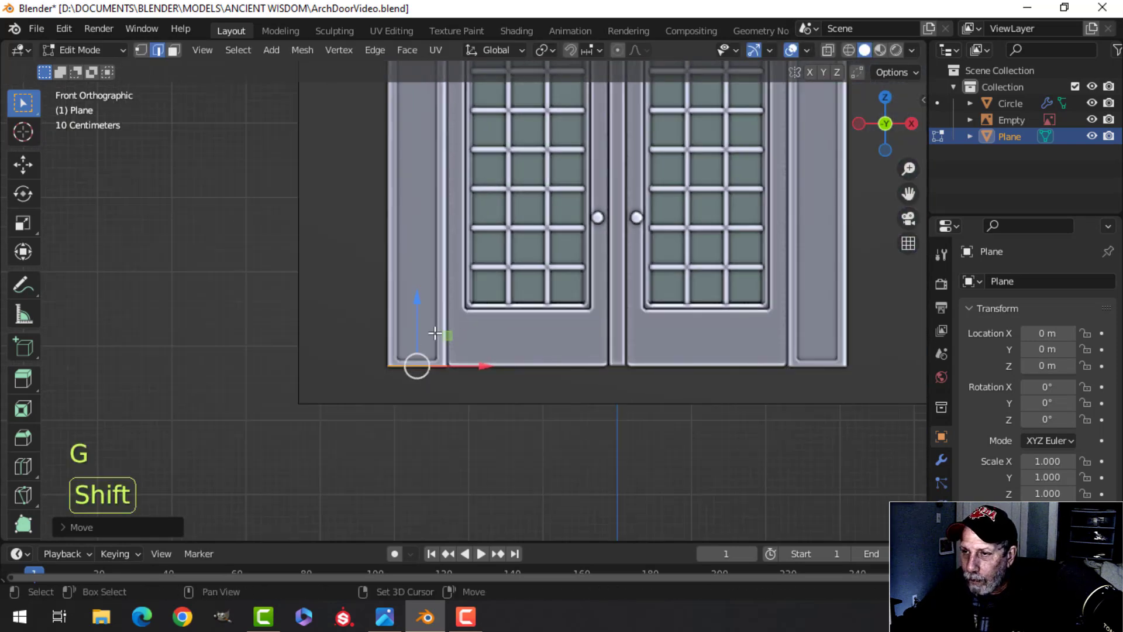
pyautogui.keyDown('shift'); pyautogui.moveTo(433, 324); pyautogui.dragTo(422, 439, button='middle'); pyautogui.keyUp('shift')
pyautogui.press('e')
pyautogui.click(421, 439)
pyautogui.moveTo(409, 421); pyautogui.dragTo(418, 180)
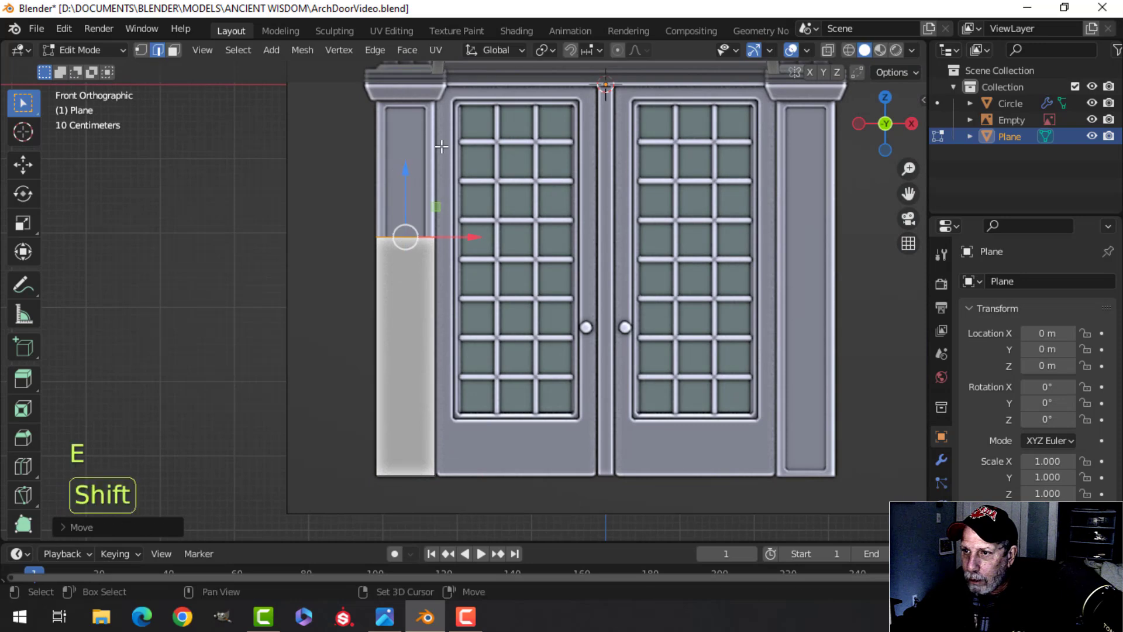
pyautogui.keyDown('shift'); pyautogui.moveTo(418, 180); pyautogui.dragTo(428, 314, button='middle'); pyautogui.keyUp('shift')
pyautogui.moveTo(416, 316); pyautogui.dragTo(437, 176)
pyautogui.scroll(3, 481, 228)
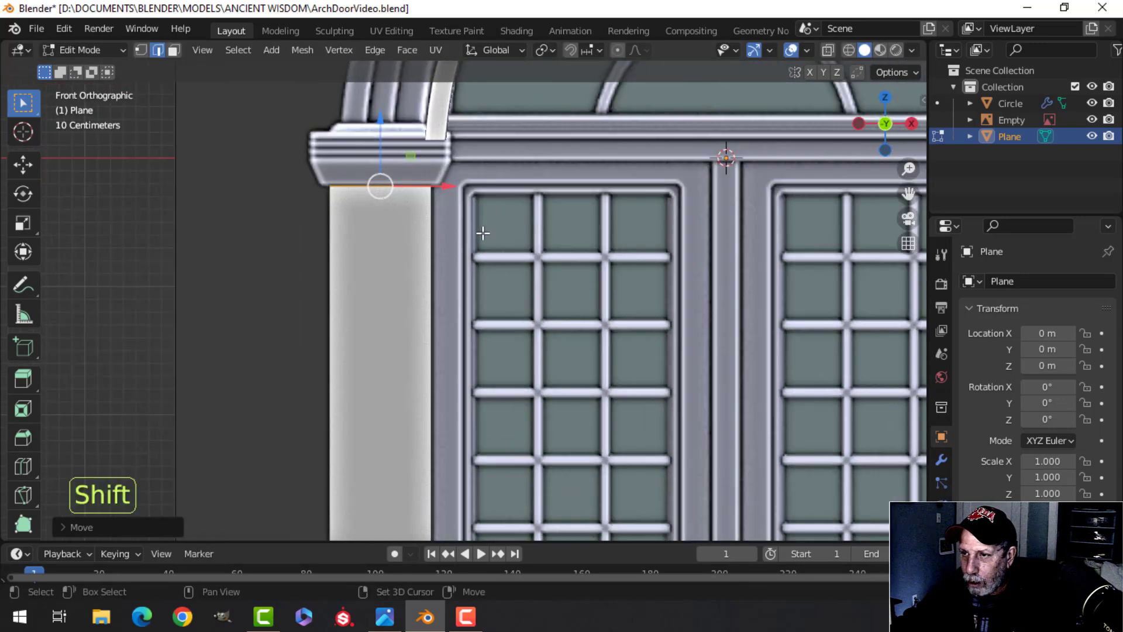
# In wireframe shading, extrude the column's top face in place and scale it outward to about 1.12, matching the capital's lower edge.
pyautogui.keyDown('shift'); pyautogui.moveTo(482, 228); pyautogui.dragTo(534, 316, button='middle'); pyautogui.keyUp('shift')
pyautogui.press('z')
pyautogui.click(437, 325)
pyautogui.keyDown('shift'); pyautogui.moveTo(437, 326); pyautogui.dragTo(446, 353, button='middle'); pyautogui.keyUp('shift')
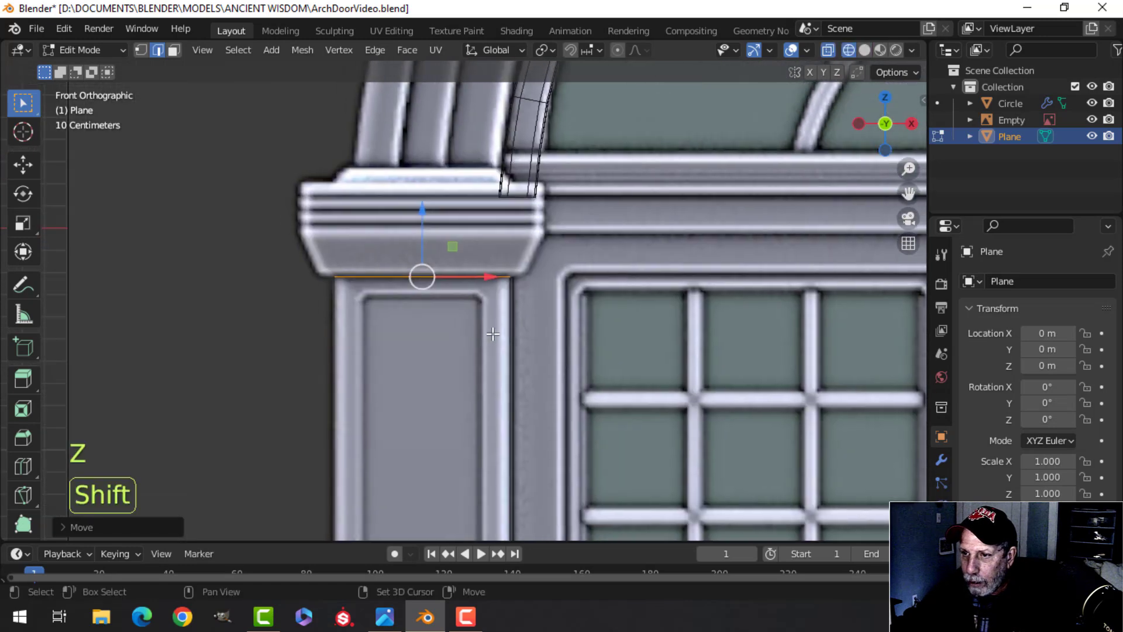
pyautogui.scroll(3, 491, 332)
pyautogui.press('1')
pyautogui.keyDown('shift'); pyautogui.moveTo(564, 320); pyautogui.dragTo(581, 319, button='middle'); pyautogui.keyUp('shift')
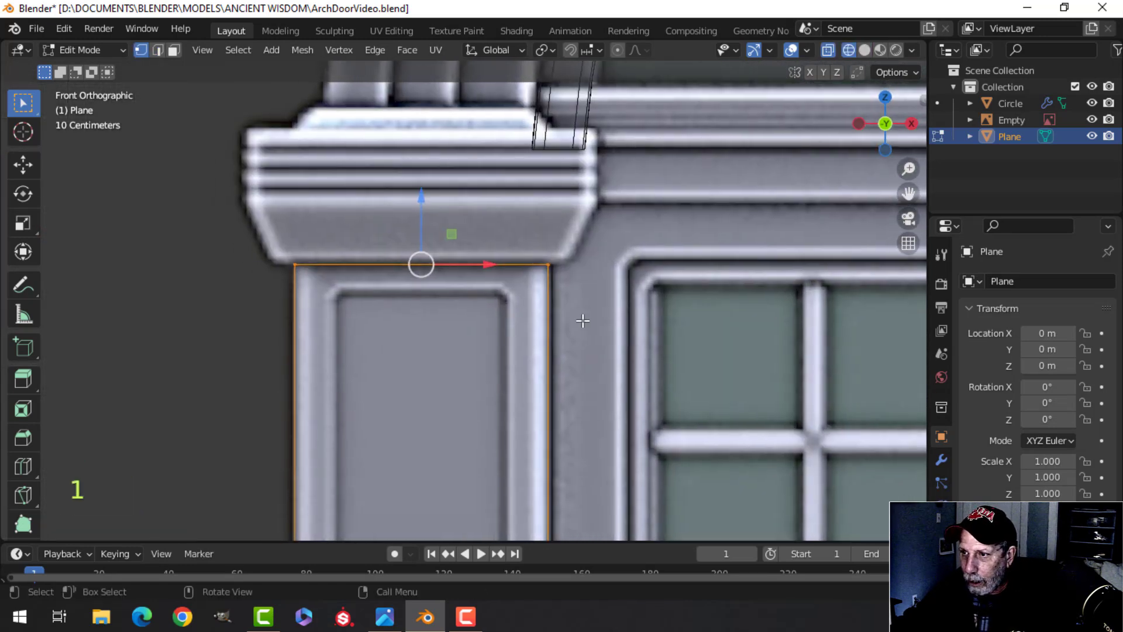
pyautogui.press('e')
pyautogui.press('s')
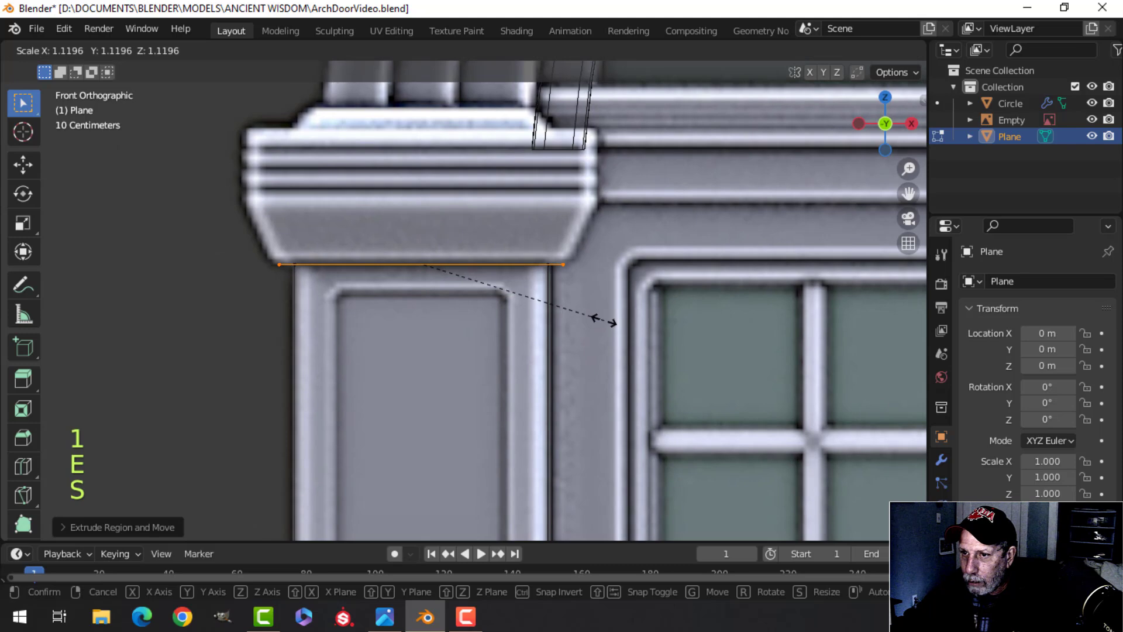
pyautogui.click(609, 321)
# Extrude the top face up along the capital's flared part and scale it outward to about 1.15.
pyautogui.scroll(-2, 504, 324)
pyautogui.keyDown('shift'); pyautogui.moveTo(491, 326); pyautogui.dragTo(494, 359, button='middle'); pyautogui.keyUp('shift')
pyautogui.press('e')
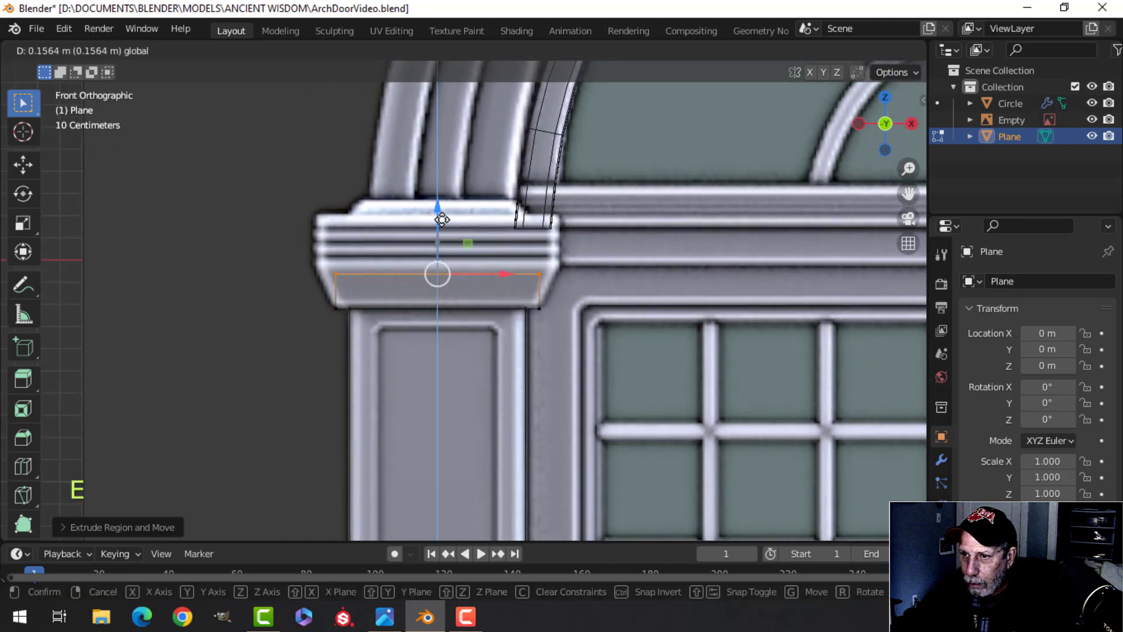
pyautogui.click(441, 212)
pyautogui.press('s')
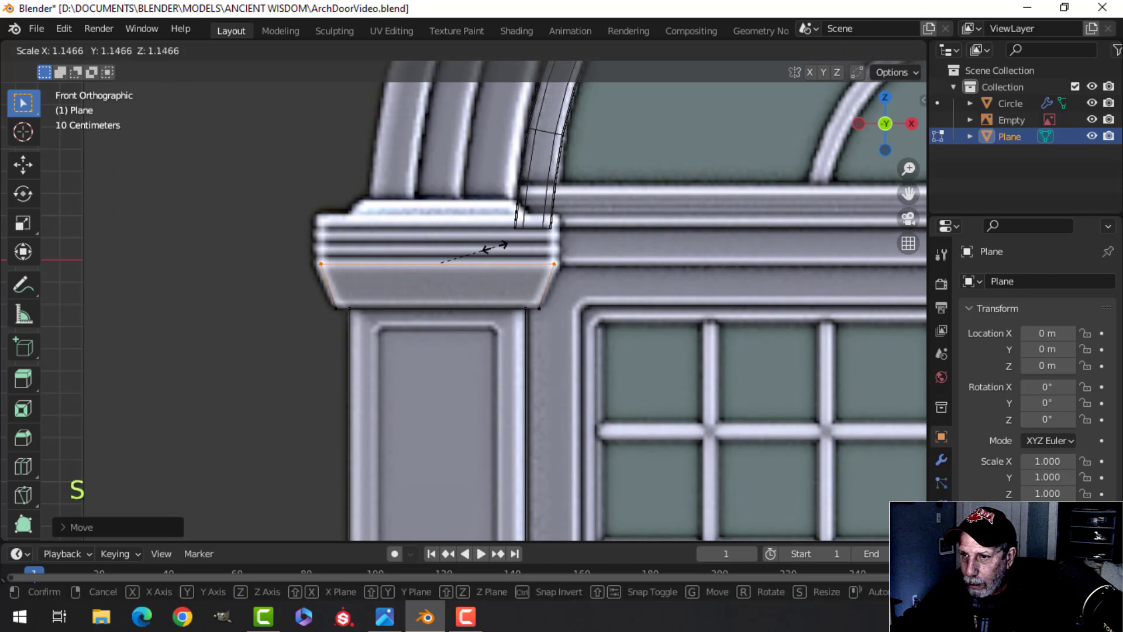
pyautogui.click(496, 247)
# Extrude the top face upward about 0.22 m to form the capital's straight band.
pyautogui.keyDown('shift'); pyautogui.moveTo(454, 251); pyautogui.dragTo(451, 338, button='middle'); pyautogui.keyUp('shift')
pyautogui.scroll(1, 451, 339)
pyautogui.press('e')
pyautogui.rightClick(451, 339)
pyautogui.press('e')
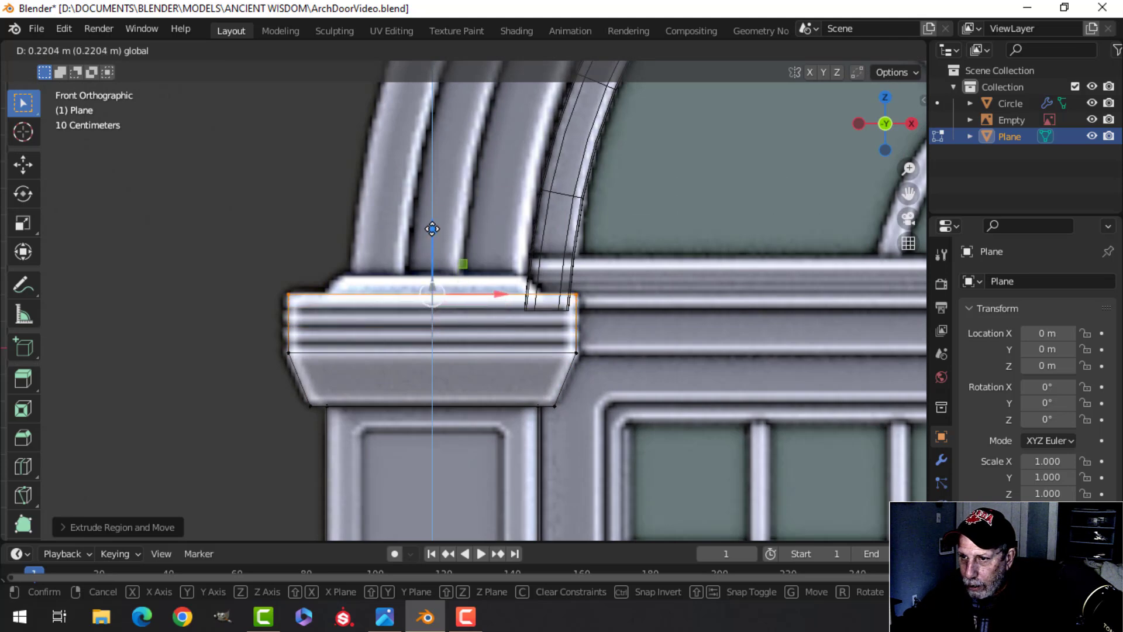
pyautogui.click(432, 230)
# Inset the band's top by extruding and scaling to about 0.83, then raise a cap block tapered to about 0.86.
pyautogui.keyDown('shift'); pyautogui.moveTo(494, 279); pyautogui.dragTo(523, 297, button='middle'); pyautogui.keyUp('shift')
pyautogui.press('s')
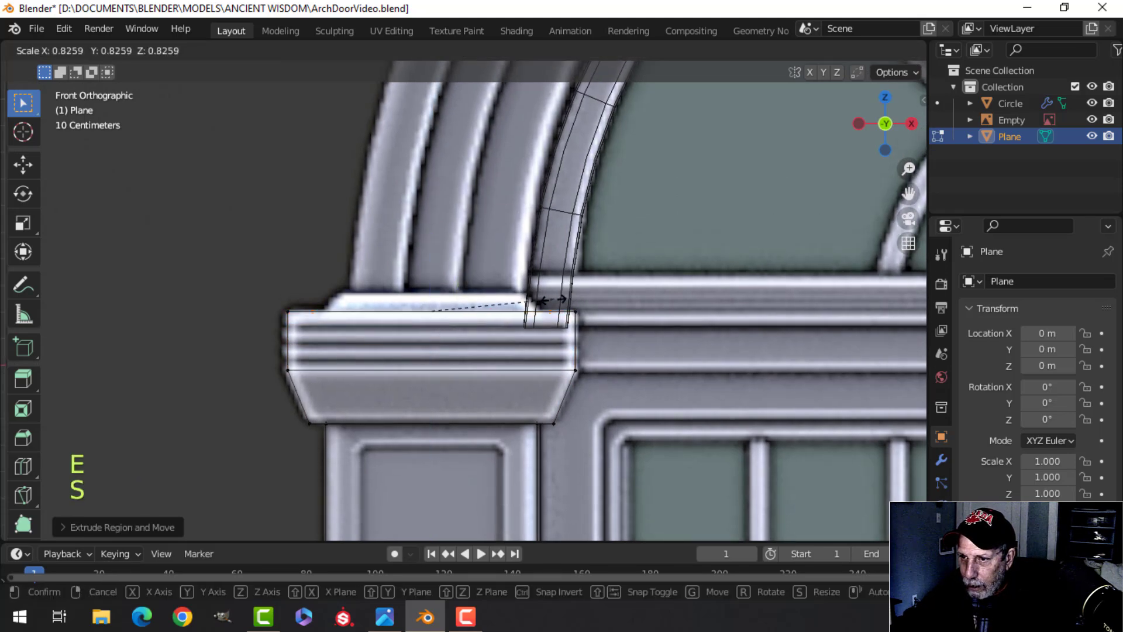
pyautogui.click(539, 299)
pyautogui.press('e')
pyautogui.click(464, 298)
pyautogui.moveTo(436, 254); pyautogui.dragTo(441, 234)
pyautogui.press('s')
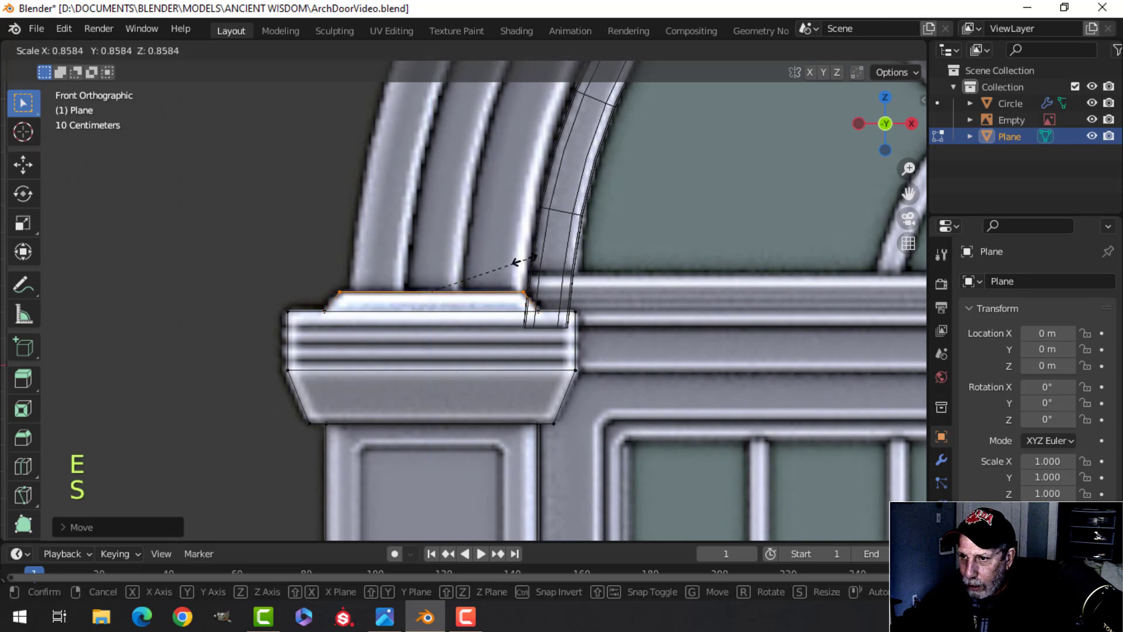
pyautogui.click(527, 257)
# Return to solid shading and add two evenly spaced horizontal loop cuts around the capital's straight band.
pyautogui.press('z')
pyautogui.moveTo(655, 298)
pyautogui.mouseDown(button='middle')
pyautogui.moveTo(492, 344)
pyautogui.moveTo(539, 410)
pyautogui.moveTo(461, 301)
pyautogui.moveTo(419, 329)
pyautogui.moveTo(383, 321)
pyautogui.moveTo(434, 338)
pyautogui.moveTo(432, 329)
pyautogui.mouseUp(button='middle')
pyautogui.scroll(2, 524, 401)
pyautogui.scroll(-2, 462, 300)
pyautogui.scroll(2, 383, 321)
pyautogui.hotkey('alt', 'a')
pyautogui.scroll(1, 348, 312)
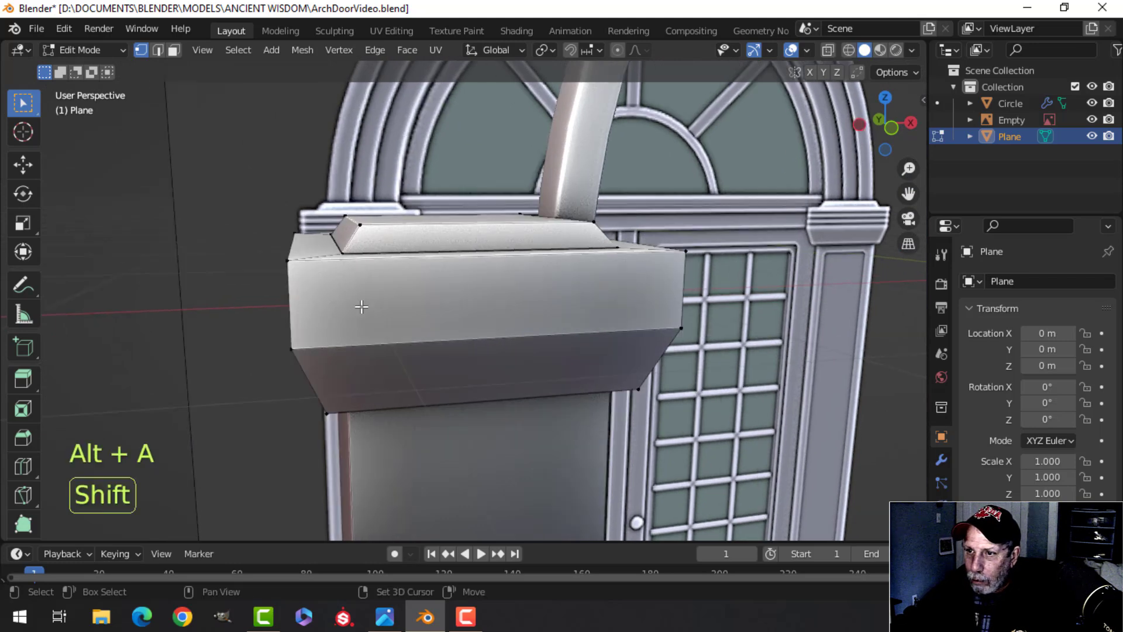
pyautogui.keyDown('shift'); pyautogui.moveTo(348, 312); pyautogui.dragTo(488, 379, button='middle'); pyautogui.keyUp('shift')
pyautogui.keyDown('shift'); pyautogui.moveTo(478, 324); pyautogui.dragTo(454, 295, button='middle'); pyautogui.keyUp('shift')
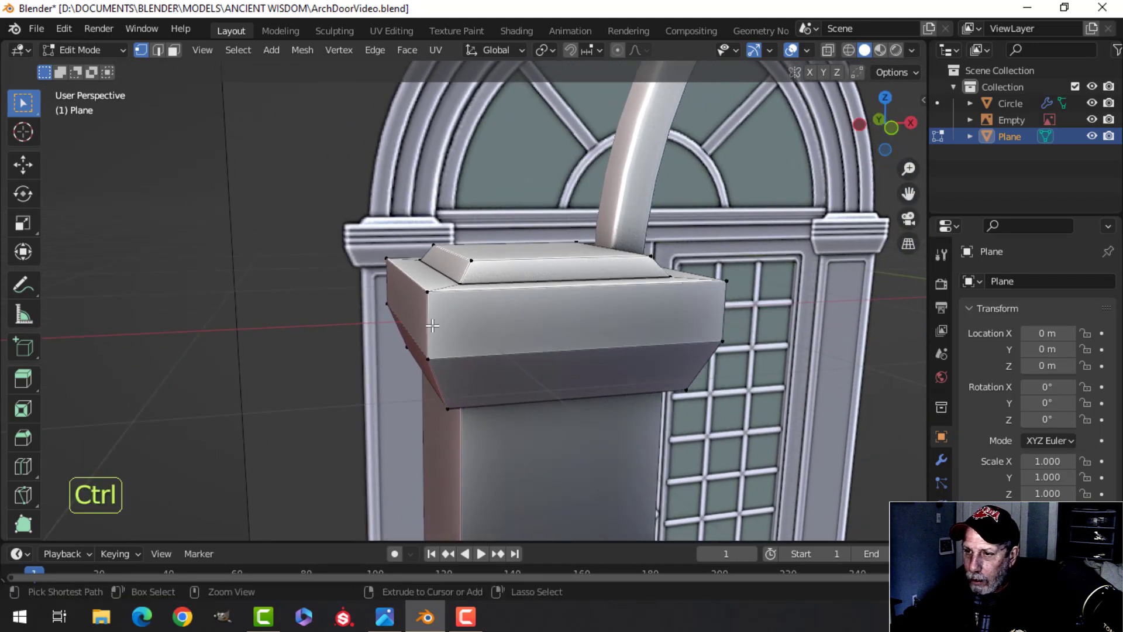
pyautogui.hotkey('ctrl', 'r')
pyautogui.scroll(1, 431, 325)
pyautogui.click(431, 324)
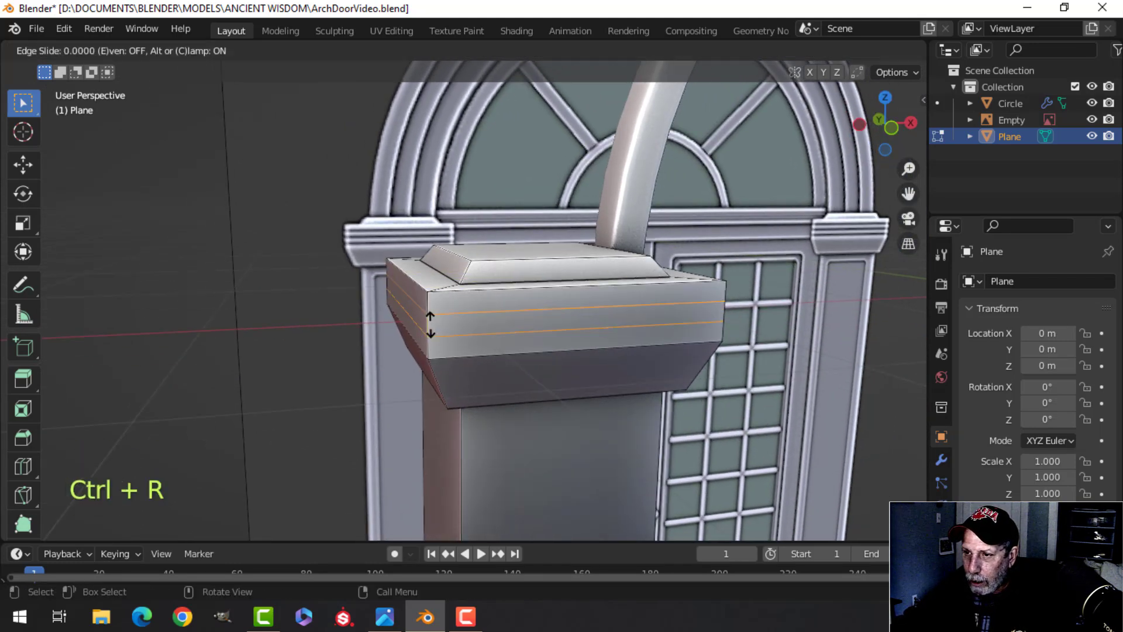
pyautogui.rightClick(431, 324)
# Bevel both loop cuts on the capital's band about 0.022 m wide with 2 segments.
pyautogui.moveTo(506, 327); pyautogui.dragTo(567, 345, button='middle')
pyautogui.hotkey('alt', 'a')
pyautogui.press('2')
pyautogui.keyDown('alt'); pyautogui.keyDown('shift'); pyautogui.click(497, 330); pyautogui.keyUp('shift'); pyautogui.keyUp('alt')
pyautogui.keyDown('alt'); pyautogui.keyDown('shift'); pyautogui.click(567, 345); pyautogui.keyUp('shift'); pyautogui.keyUp('alt')
pyautogui.hotkey('ctrl', 'b')
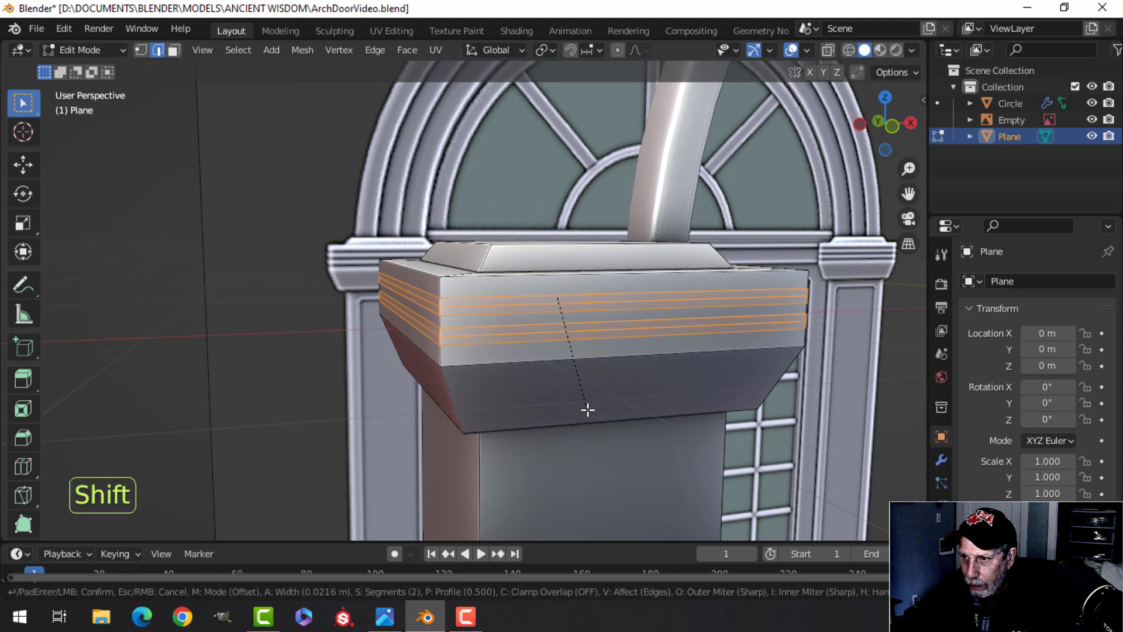
pyautogui.click(588, 409)
pyautogui.scroll(2, 501, 331)
pyautogui.hotkey('alt', 'a')
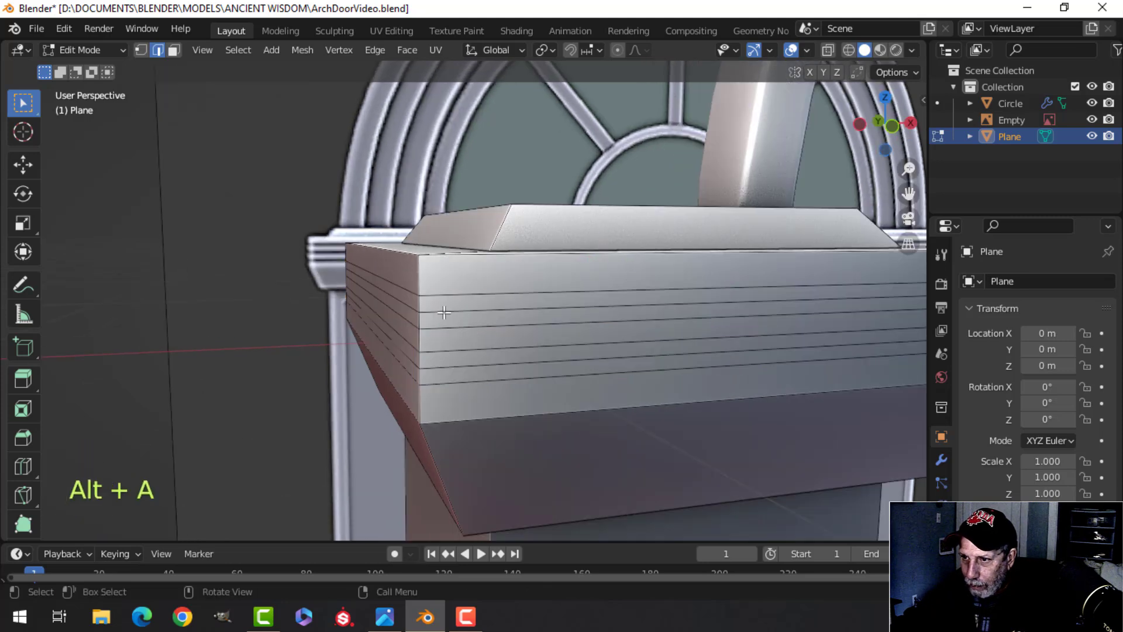
# Scale the middle loops of both bevelled strips outward to about 1.01 and bevel them about 0.014 m with 2 segments.
pyautogui.keyDown('alt'); pyautogui.keyDown('shift'); pyautogui.click(444, 313); pyautogui.keyUp('shift'); pyautogui.keyUp('alt')
pyautogui.press('s')
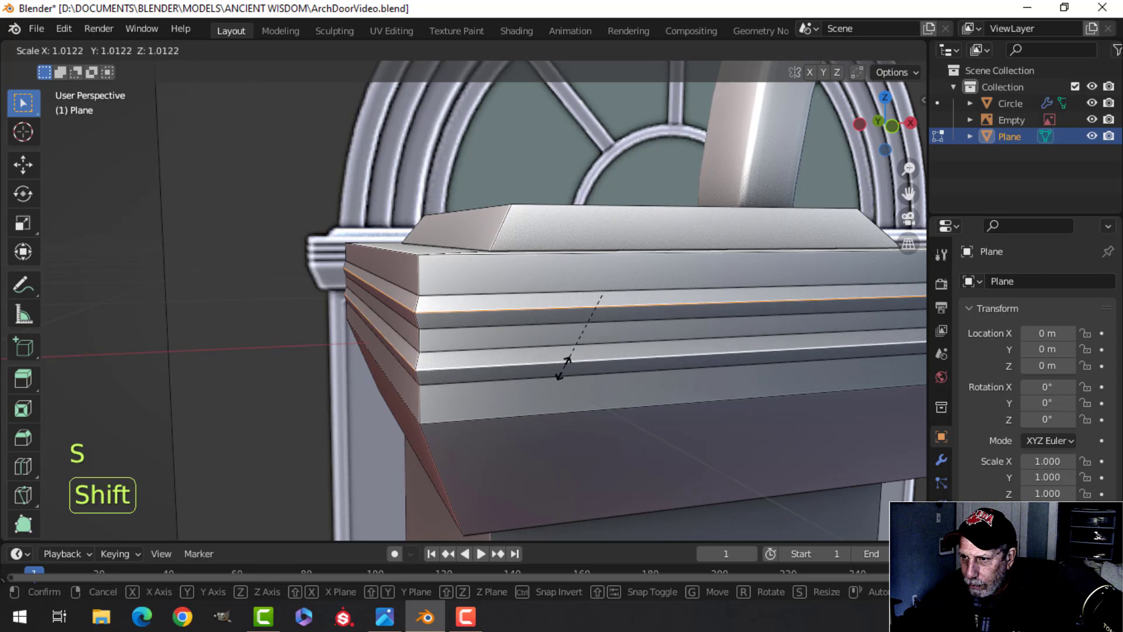
pyautogui.click(604, 350)
pyautogui.hotkey('ctrl', 'b')
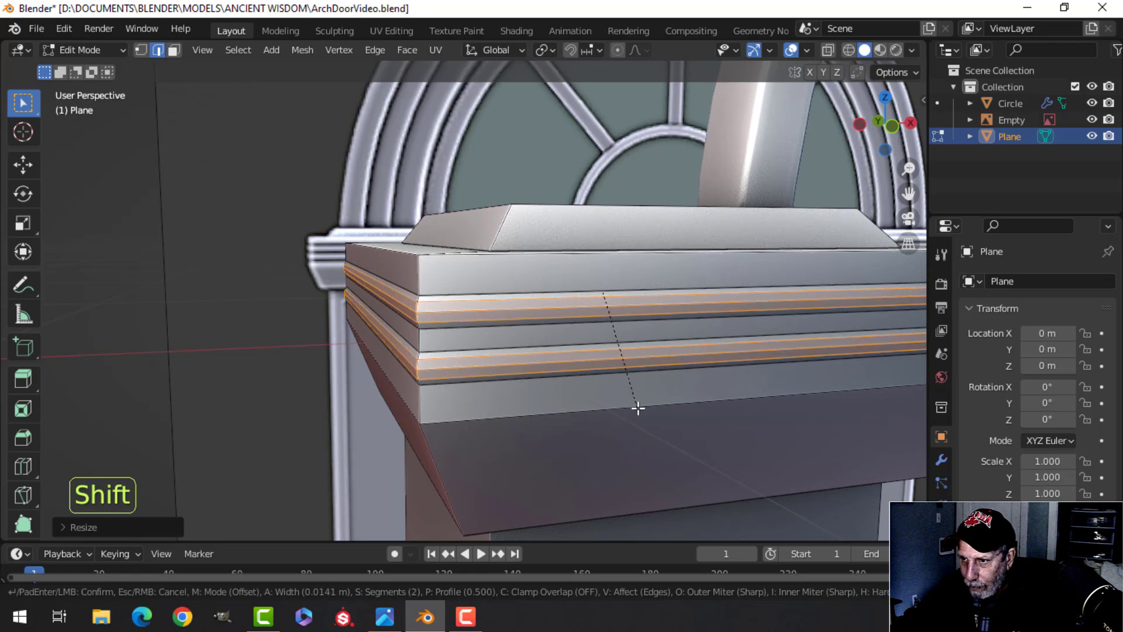
pyautogui.click(637, 408)
pyautogui.scroll(2, 490, 356)
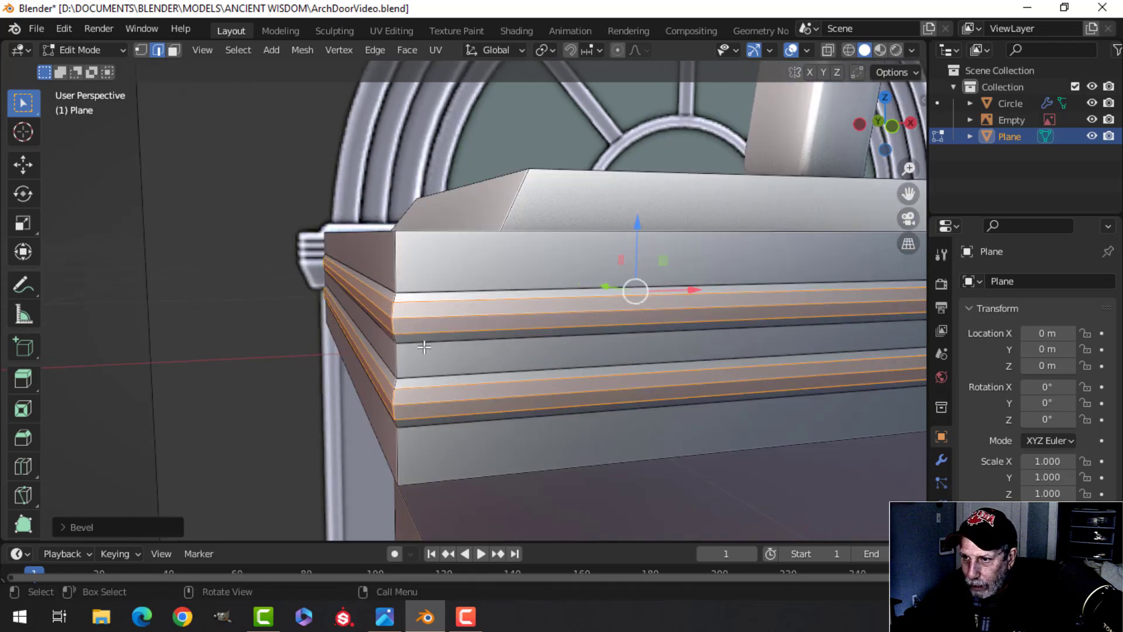
# Bevel the edges of the cap block's top face about 0.017 m wide with 2 segments.
pyautogui.scroll(-3, 425, 348)
pyautogui.hotkey('alt', 'a')
pyautogui.moveTo(547, 343); pyautogui.dragTo(523, 351, button='middle')
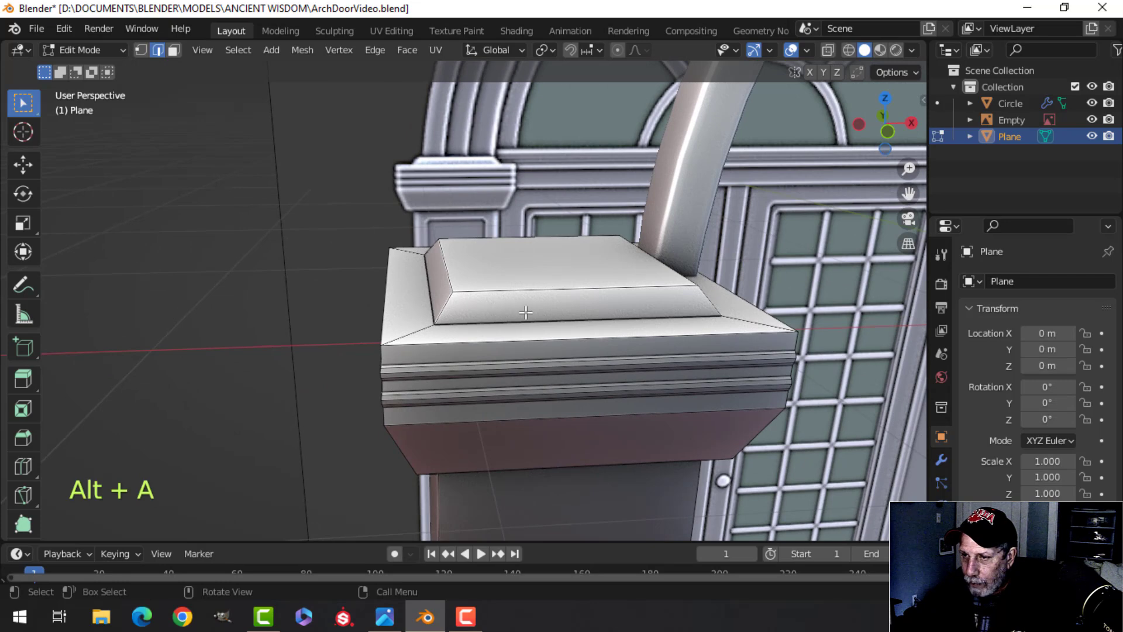
pyautogui.press('3')
pyautogui.click(516, 271)
pyautogui.hotkey('ctrl', 'b')
pyautogui.press('shift')
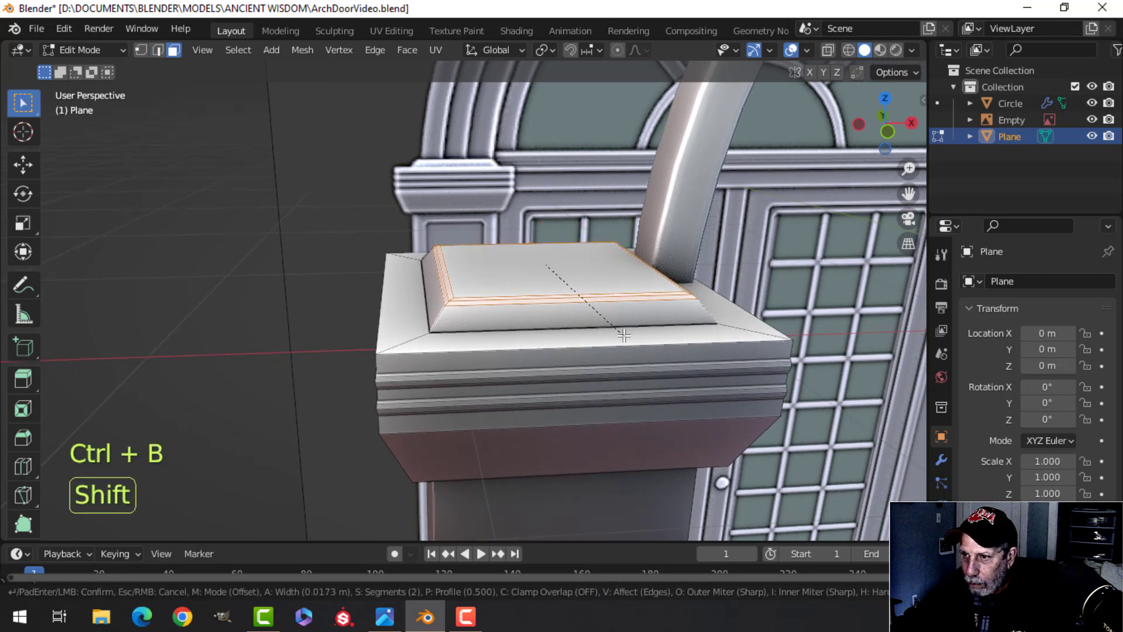
pyautogui.click(544, 266)
pyautogui.moveTo(544, 265); pyautogui.dragTo(527, 285, button='middle')
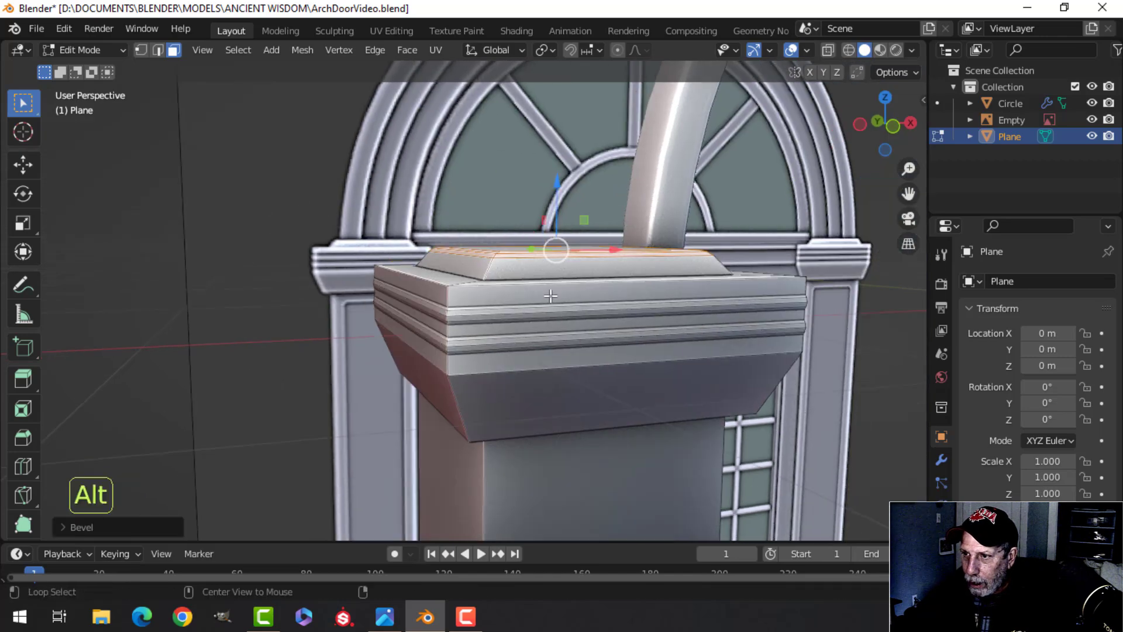
# Bevel the upper outer edge loop of the capital's straight band with 2 segments.
pyautogui.hotkey('alt', 'a')
pyautogui.keyDown('alt'); pyautogui.click(527, 285); pyautogui.keyUp('alt')
pyautogui.hotkey('alt', 'a')
pyautogui.press('2')
pyautogui.keyDown('alt'); pyautogui.keyDown('shift'); pyautogui.click(577, 287); pyautogui.keyUp('shift'); pyautogui.keyUp('alt')
pyautogui.moveTo(577, 286); pyautogui.dragTo(585, 296, button='middle')
pyautogui.hotkey('ctrl', 'b')
pyautogui.press('shift')
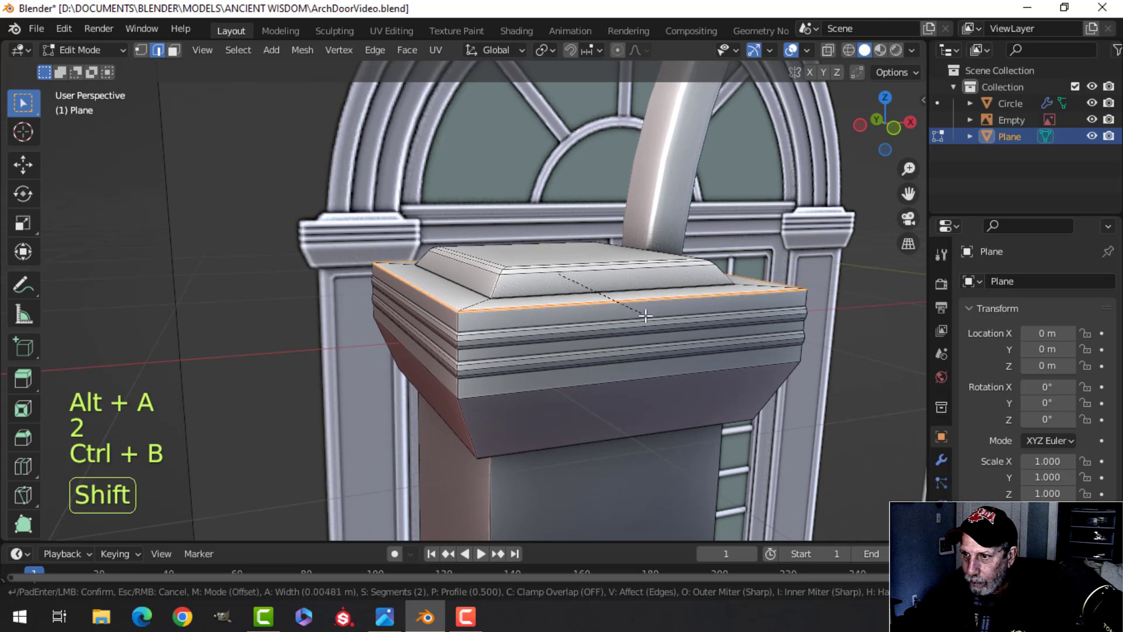
pyautogui.click(670, 329)
pyautogui.moveTo(669, 329); pyautogui.dragTo(606, 324, button='middle')
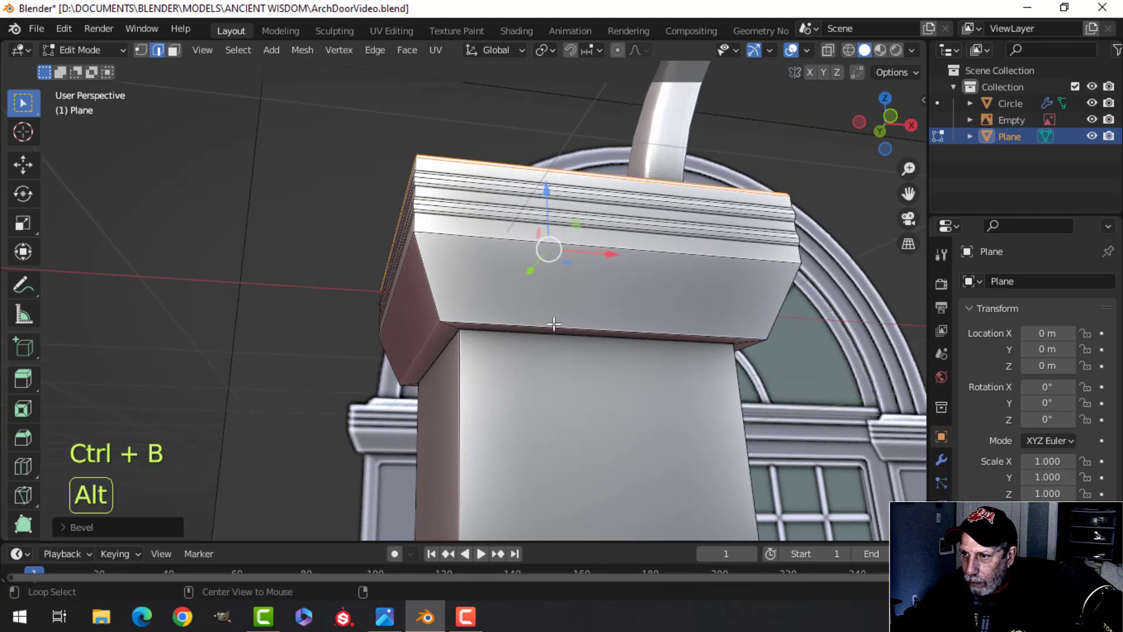
# Bevel the lower outer edge loop of the capital's sloped underside with 2 segments.
pyautogui.hotkey('alt', 'a')
pyautogui.keyDown('alt'); pyautogui.keyDown('shift'); pyautogui.click(603, 322); pyautogui.keyUp('shift'); pyautogui.keyUp('alt')
pyautogui.hotkey('ctrl', 'b')
pyautogui.hotkey('ctrl', 'b')
pyautogui.press('shift')
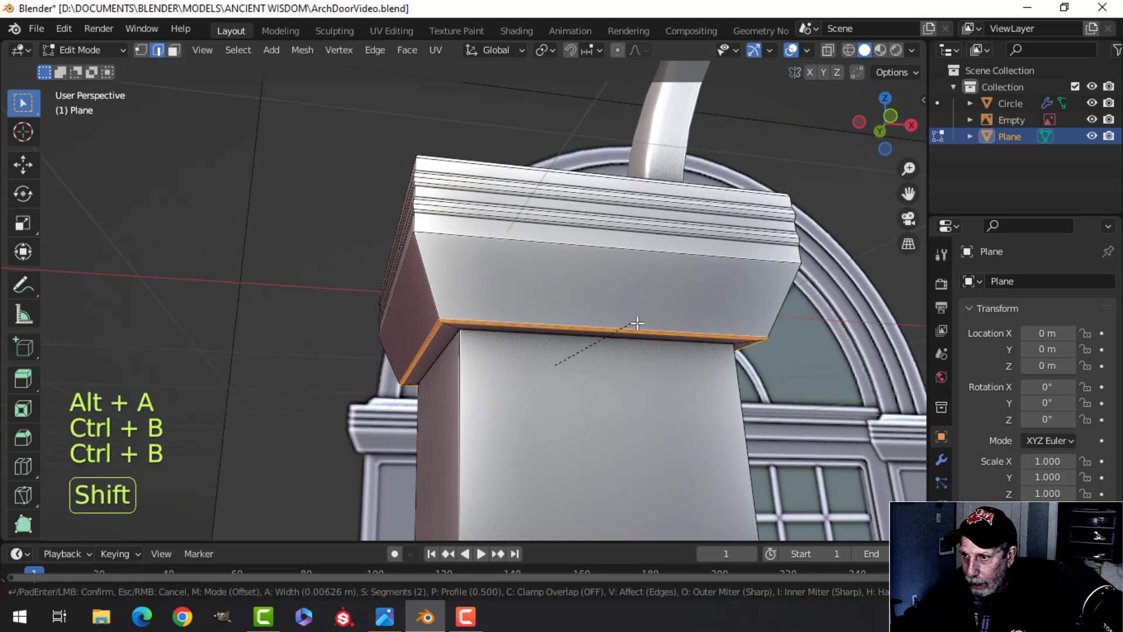
pyautogui.click(669, 318)
pyautogui.moveTo(669, 319); pyautogui.dragTo(599, 271, button='middle')
# Bevel the edge loop where the column shaft meets the capital with 2 segments.
pyautogui.hotkey('alt', 'a')
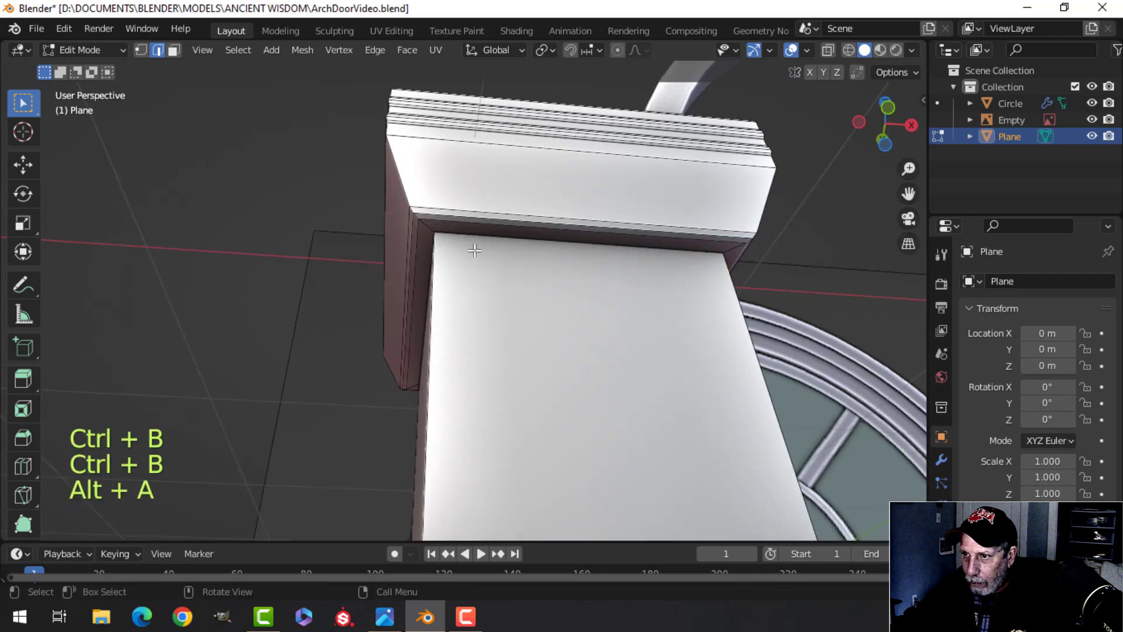
pyautogui.hotkey('ctrl', 'b')
pyautogui.press('shift')
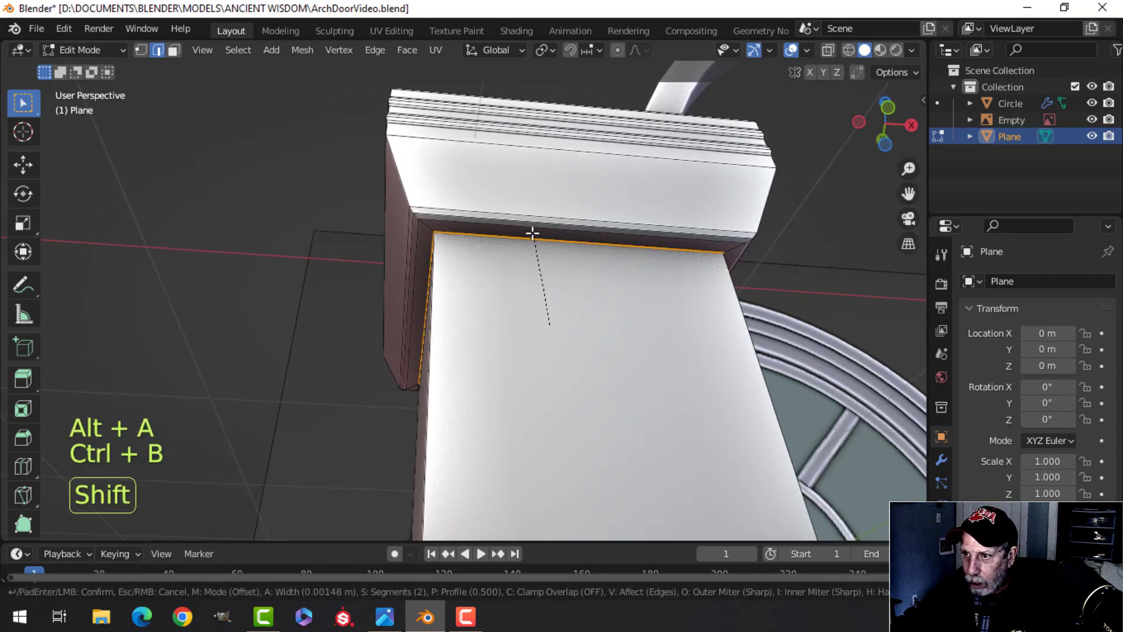
pyautogui.click(546, 325)
pyautogui.moveTo(547, 326); pyautogui.dragTo(534, 394, button='middle')
# Bevel the edge loop at the base of the raised block on top of the capital with 2 segments.
pyautogui.hotkey('alt', 'a')
pyautogui.keyDown('alt'); pyautogui.keyDown('shift'); pyautogui.click(485, 384); pyautogui.keyUp('shift'); pyautogui.keyUp('alt')
pyautogui.hotkey('ctrl', 'b')
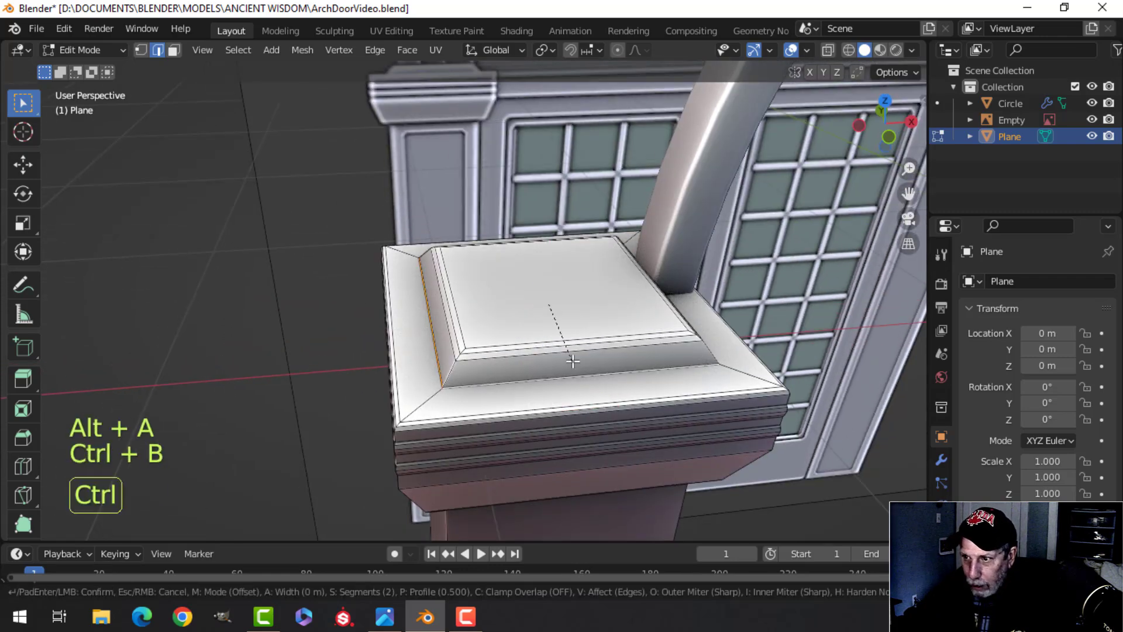
pyautogui.click(588, 392)
pyautogui.scroll(-4, 589, 387)
pyautogui.moveTo(589, 386); pyautogui.dragTo(561, 329, button='middle')
# Bevel the vertical corner edge loops of the column and capital about 0.03 m wide with 2 segments.
pyautogui.hotkey('alt', 'a')
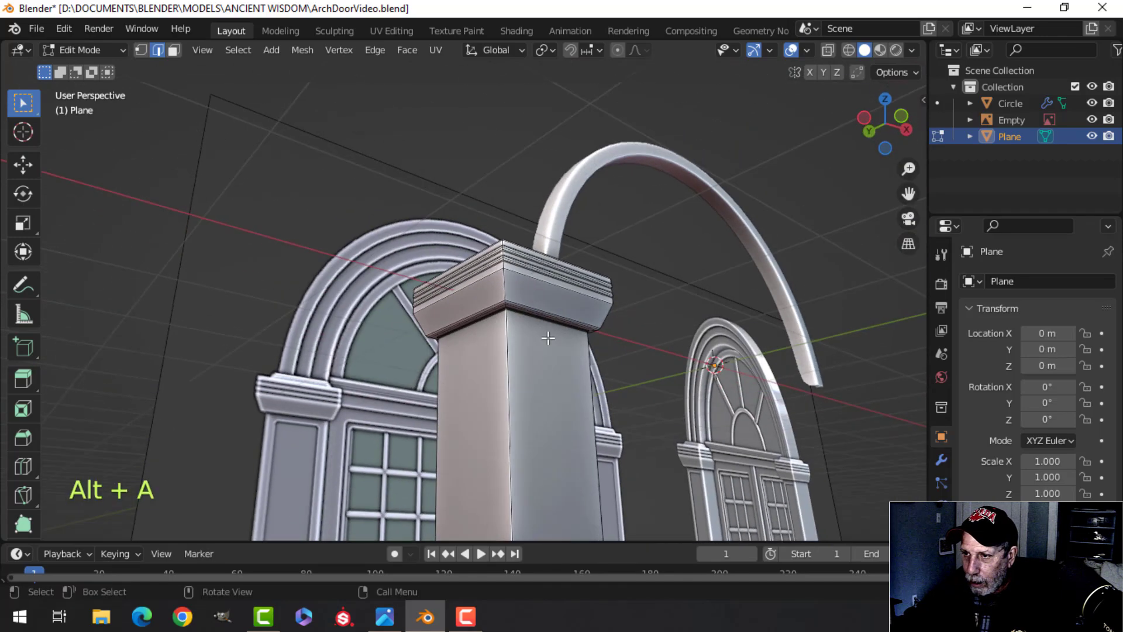
pyautogui.keyDown('alt'); pyautogui.keyDown('shift'); pyautogui.click(509, 364); pyautogui.keyUp('shift'); pyautogui.keyUp('alt')
pyautogui.keyDown('alt'); pyautogui.keyDown('shift'); pyautogui.click(453, 368); pyautogui.keyUp('shift'); pyautogui.keyUp('alt')
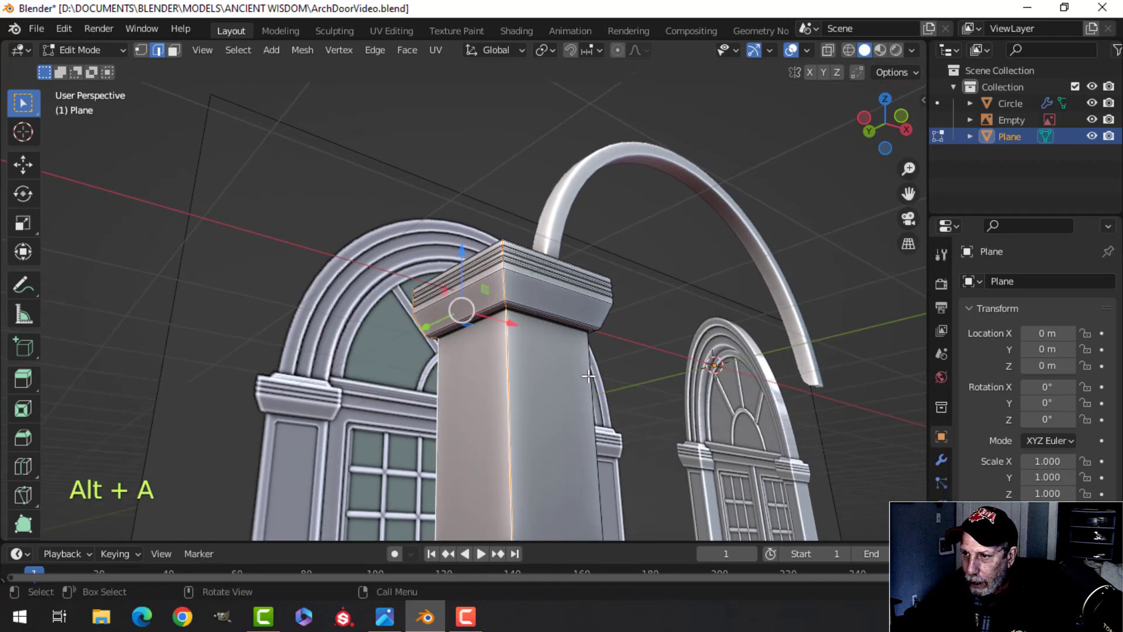
pyautogui.moveTo(587, 364); pyautogui.dragTo(591, 393, button='middle')
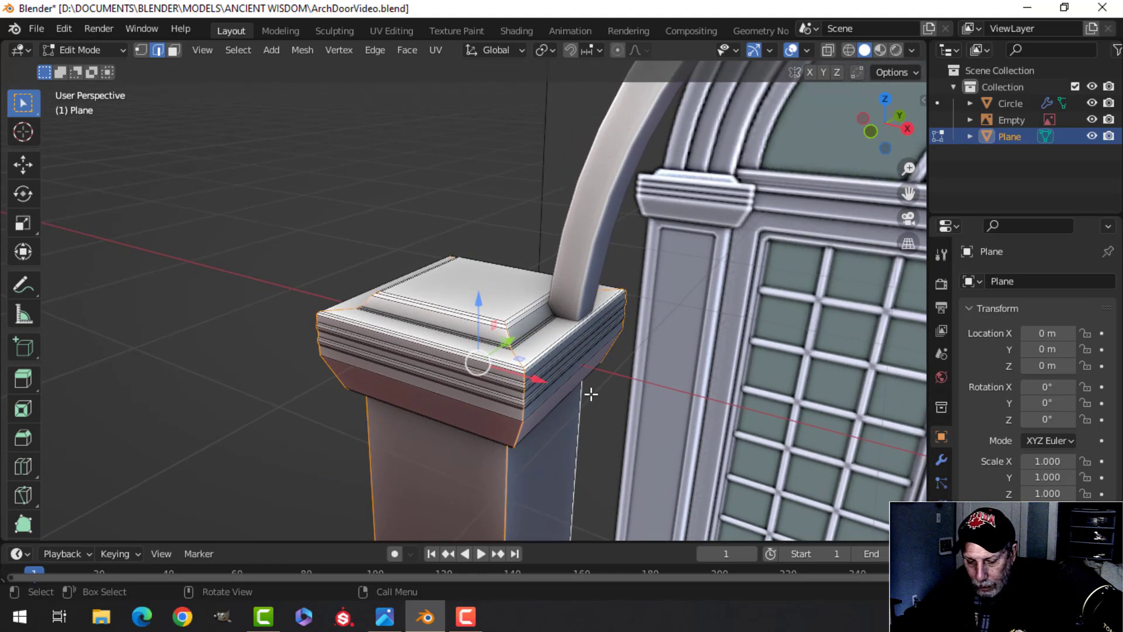
pyautogui.hotkey('ctrl', 'b')
pyautogui.press('shift')
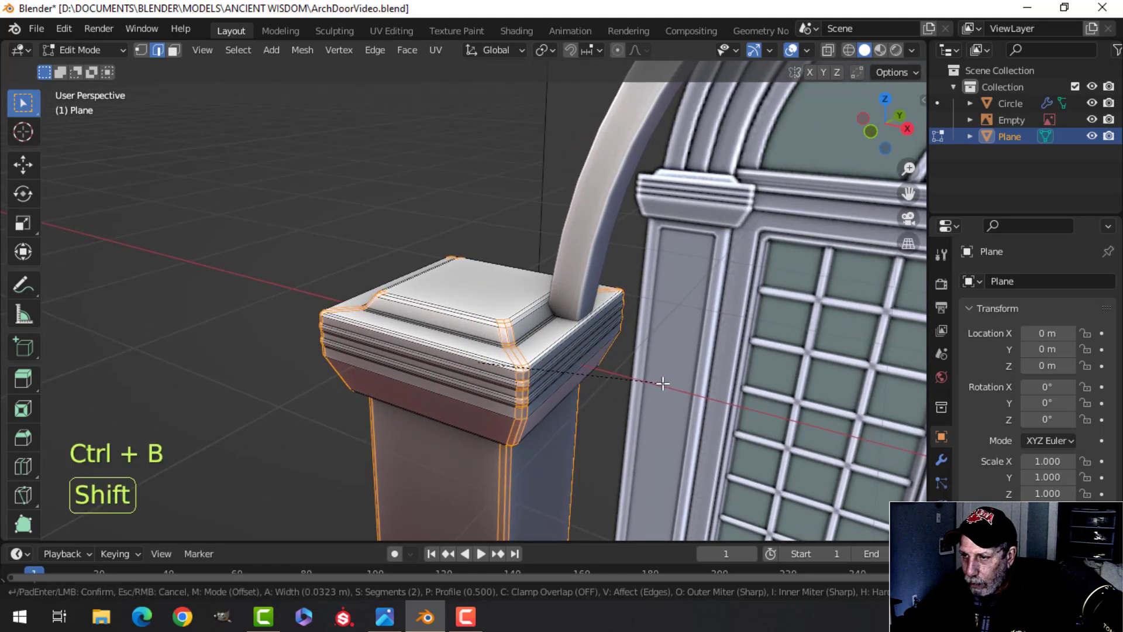
pyautogui.click(675, 382)
# Delete an unneeded face of the column mesh.
pyautogui.press('Tab')
pyautogui.moveTo(523, 415); pyautogui.dragTo(550, 364, button='middle')
pyautogui.hotkey('alt', 'a')
pyautogui.click(527, 341)
pyautogui.press('Tab')
pyautogui.hotkey('alt', 'a')
pyautogui.press('3')
pyautogui.click(476, 414)
pyautogui.press('x')
pyautogui.click(469, 405)
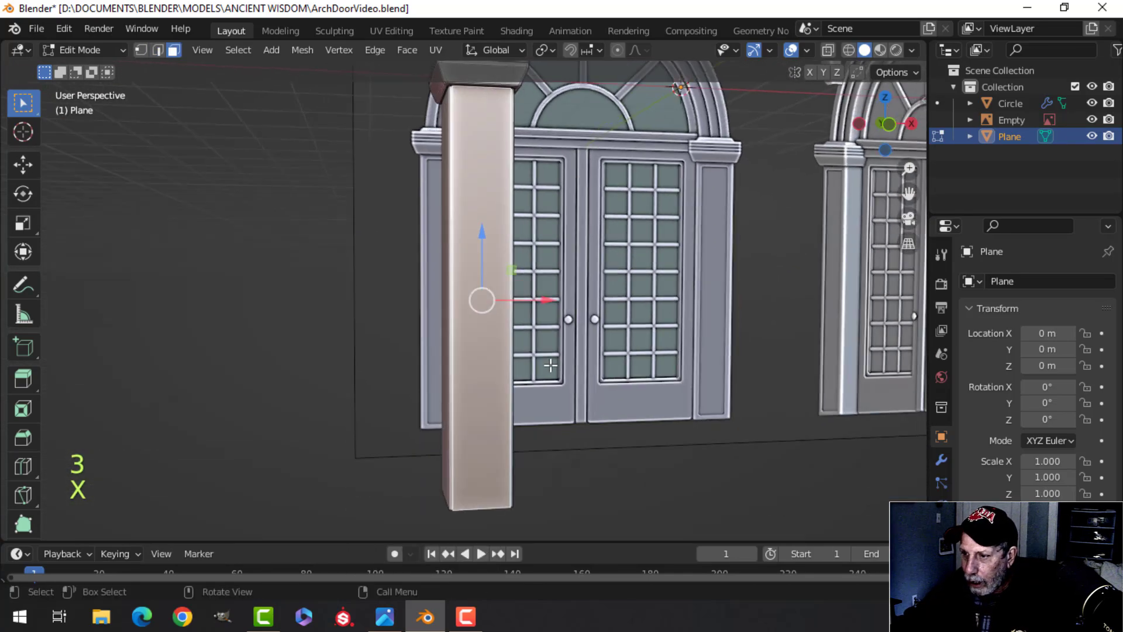
# Inset the column shaft's front face in the front wireframe view to match the panel outline in the reference image.
pyautogui.press('KP_1')
pyautogui.press('z')
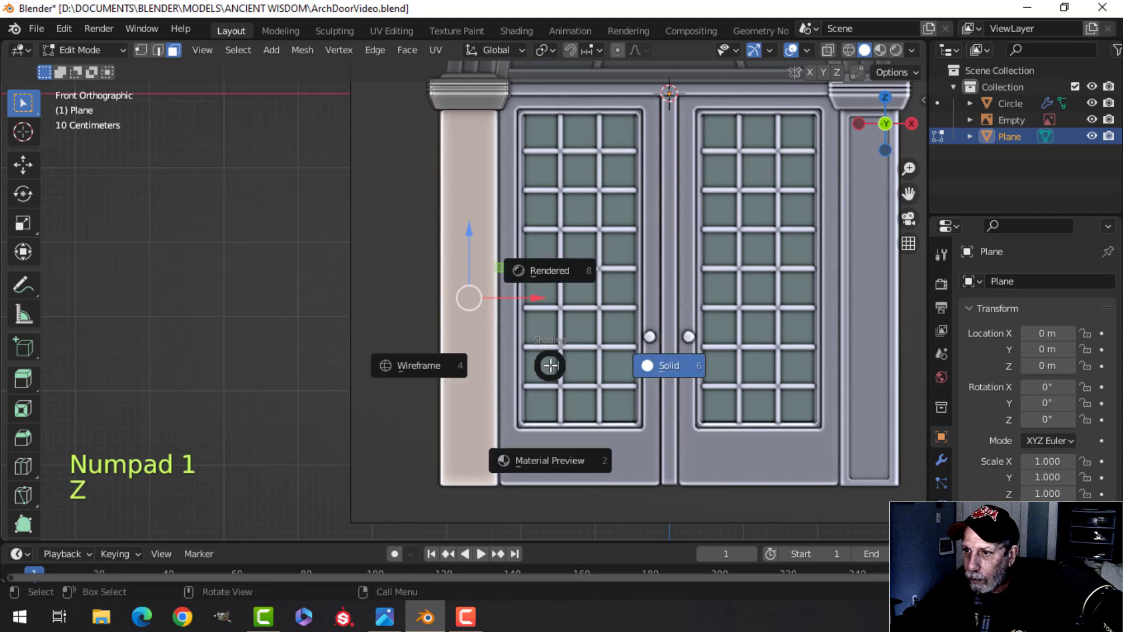
pyautogui.click(428, 364)
pyautogui.scroll(2, 564, 239)
pyautogui.keyDown('shift'); pyautogui.moveTo(582, 161); pyautogui.dragTo(579, 276, button='middle'); pyautogui.keyUp('shift')
pyautogui.scroll(1, 573, 234)
pyautogui.keyDown('shift'); pyautogui.moveTo(623, 180); pyautogui.dragTo(631, 258, button='middle'); pyautogui.keyUp('shift')
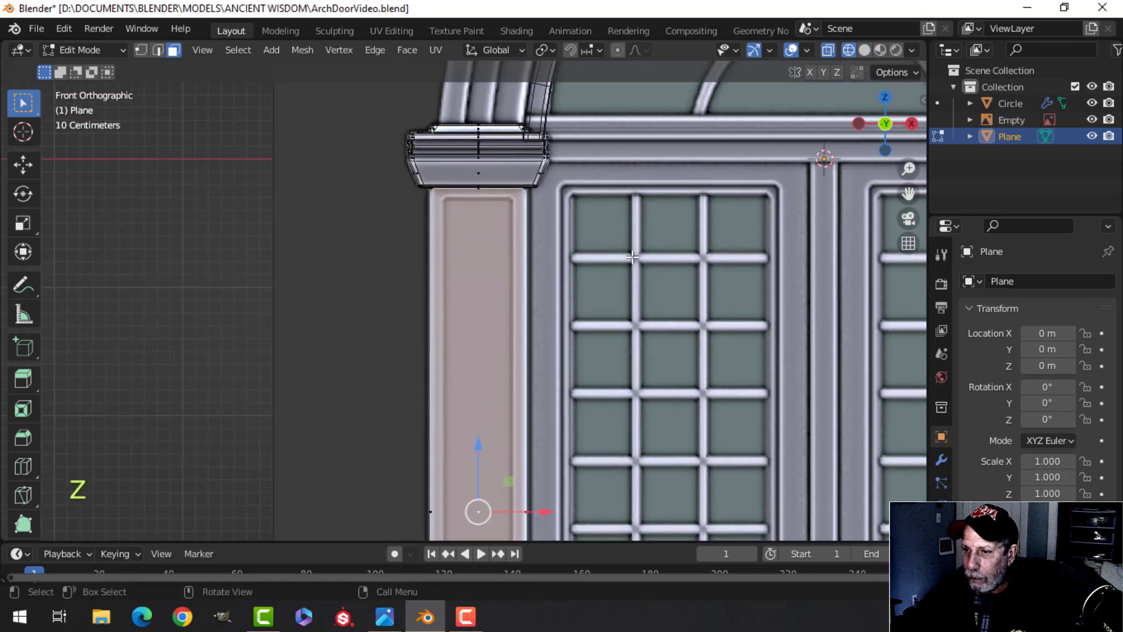
pyautogui.press('i')
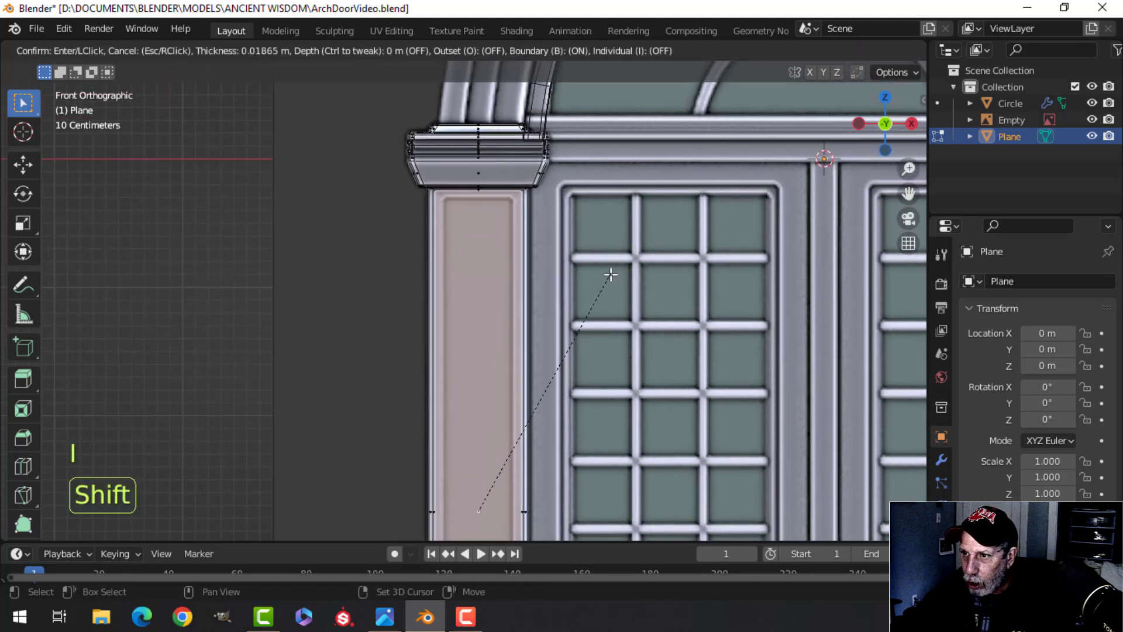
pyautogui.click(532, 310)
# Return to solid shading and extrude the inset front face inward to form a recessed panel.
pyautogui.moveTo(531, 311); pyautogui.dragTo(598, 338, button='middle')
pyautogui.press('z')
pyautogui.click(681, 338)
pyautogui.scroll(4, 654, 310)
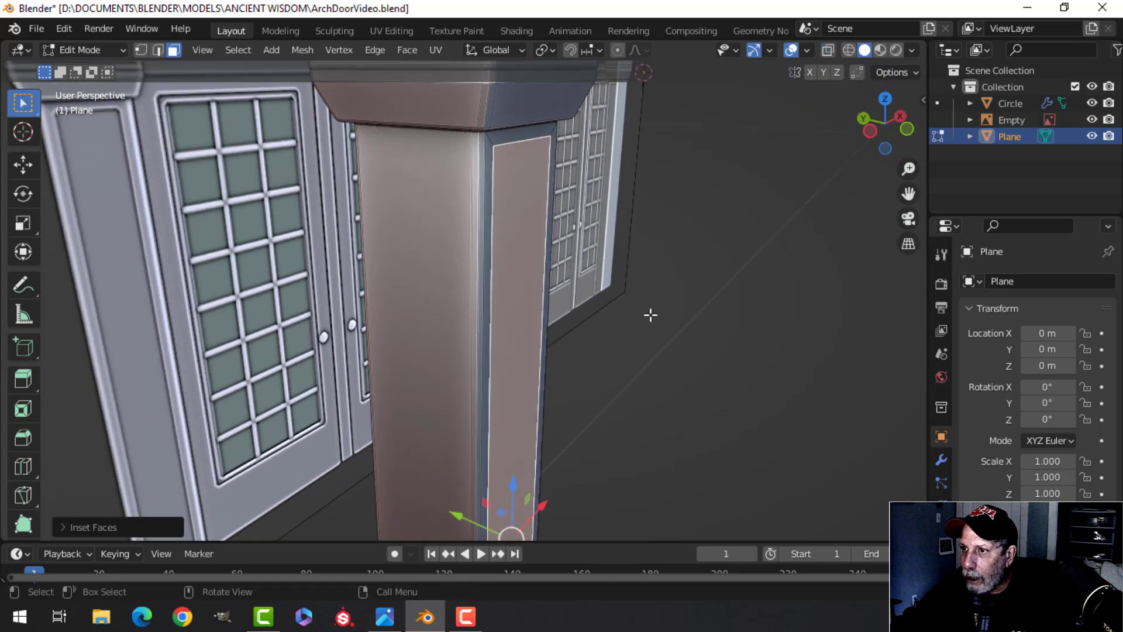
pyautogui.press('e')
pyautogui.click(644, 277)
# Bevel the four corner edges of the column's recessed panel about 0.057 m wide with 4 segments.
pyautogui.moveTo(644, 276); pyautogui.dragTo(458, 246, button='middle')
pyautogui.scroll(2, 533, 261)
pyautogui.scroll(2, 458, 247)
pyautogui.hotkey('alt', 'a')
pyautogui.moveTo(311, 115); pyautogui.dragTo(410, 170, button='middle')
pyautogui.keyDown('shift'); pyautogui.moveTo(410, 169); pyautogui.dragTo(404, 226, button='middle'); pyautogui.keyUp('shift')
pyautogui.scroll(2, 404, 226)
pyautogui.keyDown('shift'); pyautogui.moveTo(403, 225); pyautogui.dragTo(356, 250, button='middle'); pyautogui.keyUp('shift')
pyautogui.press('2')
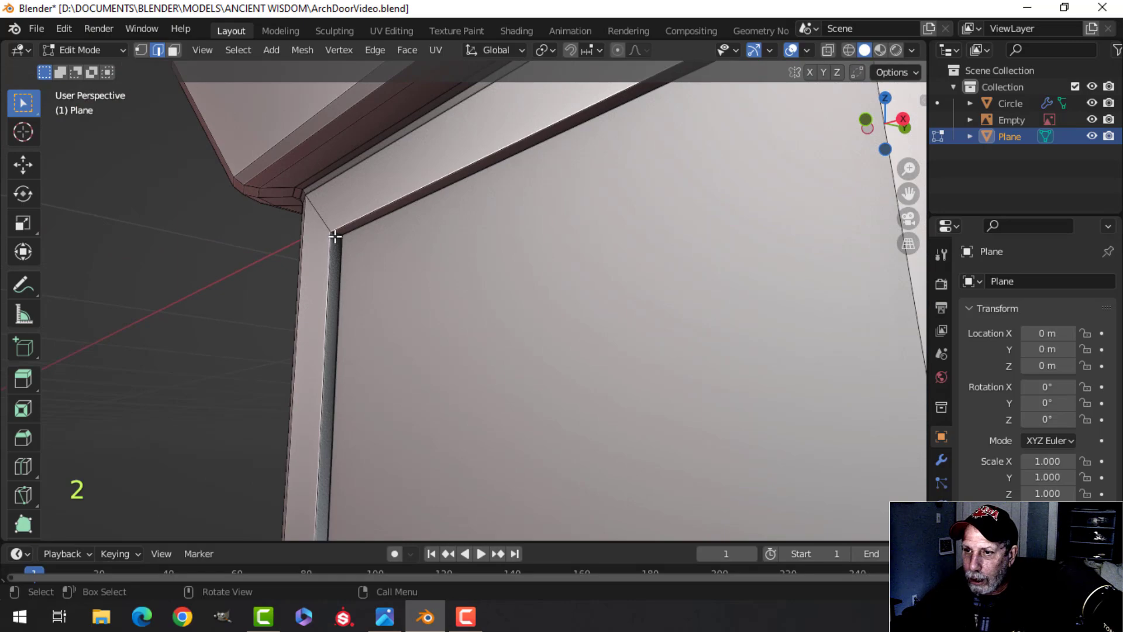
pyautogui.scroll(-5, 418, 257)
pyautogui.keyDown('shift'); pyautogui.moveTo(580, 276); pyautogui.dragTo(465, 288, button='middle'); pyautogui.keyUp('shift')
pyautogui.moveTo(465, 288); pyautogui.dragTo(579, 295, button='middle')
pyautogui.scroll(3, 722, 300)
pyautogui.keyDown('shift'); pyautogui.moveTo(722, 299); pyautogui.dragTo(569, 279, button='middle'); pyautogui.keyUp('shift')
pyautogui.scroll(2, 680, 291)
pyautogui.keyDown('shift'); pyautogui.moveTo(679, 290); pyautogui.dragTo(493, 295, button='middle'); pyautogui.keyUp('shift')
pyautogui.scroll(-7, 554, 318)
pyautogui.keyDown('shift'); pyautogui.moveTo(514, 353); pyautogui.dragTo(518, 65, button='middle'); pyautogui.keyUp('shift')
pyautogui.scroll(-5, 480, 309)
pyautogui.keyDown('shift'); pyautogui.moveTo(480, 309); pyautogui.dragTo(476, 240, button='middle'); pyautogui.keyUp('shift')
pyautogui.moveTo(475, 305); pyautogui.dragTo(406, 166, button='middle')
pyautogui.scroll(3, 411, 306)
pyautogui.scroll(-3, 384, 290)
pyautogui.keyDown('shift'); pyautogui.moveTo(384, 290); pyautogui.dragTo(426, 100, button='middle'); pyautogui.keyUp('shift')
pyautogui.moveTo(450, 178); pyautogui.dragTo(398, 201, button='middle')
pyautogui.scroll(2, 537, 213)
pyautogui.keyDown('shift'); pyautogui.moveTo(537, 213); pyautogui.dragTo(456, 322, button='middle'); pyautogui.keyUp('shift')
pyautogui.scroll(5, 456, 322)
pyautogui.scroll(1, 349, 337)
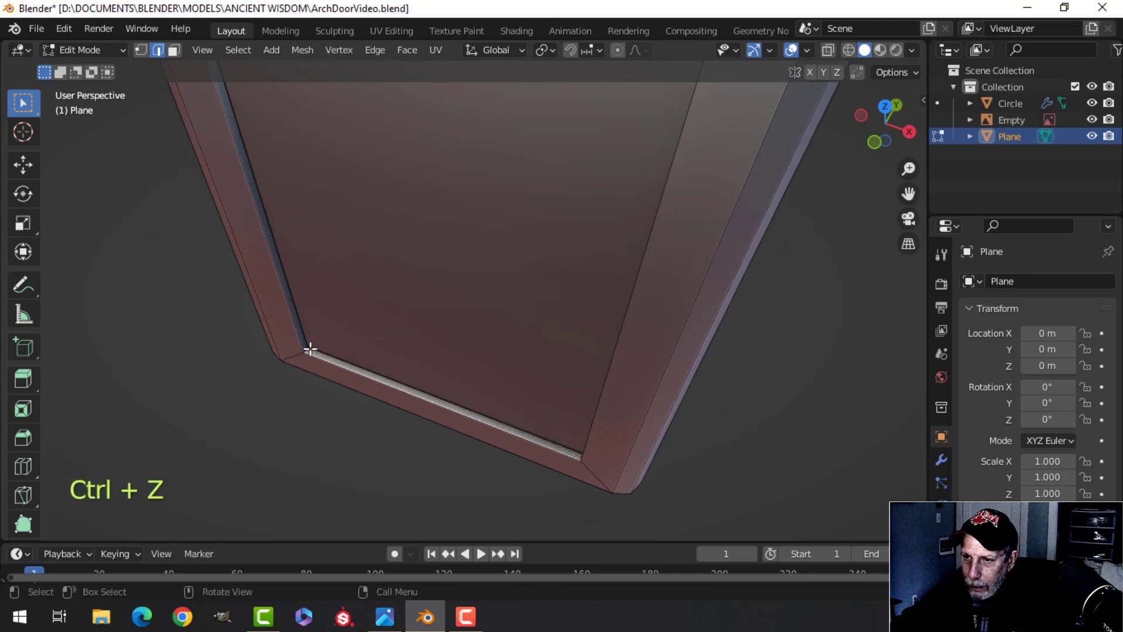
pyautogui.keyDown('shift'); pyautogui.moveTo(368, 337); pyautogui.dragTo(329, 333, button='middle'); pyautogui.keyUp('shift')
pyautogui.moveTo(404, 324); pyautogui.dragTo(565, 305, button='middle')
pyautogui.keyDown('shift'); pyautogui.moveTo(354, 409); pyautogui.dragTo(449, 338, button='middle'); pyautogui.keyUp('shift')
pyautogui.scroll(1, 450, 338)
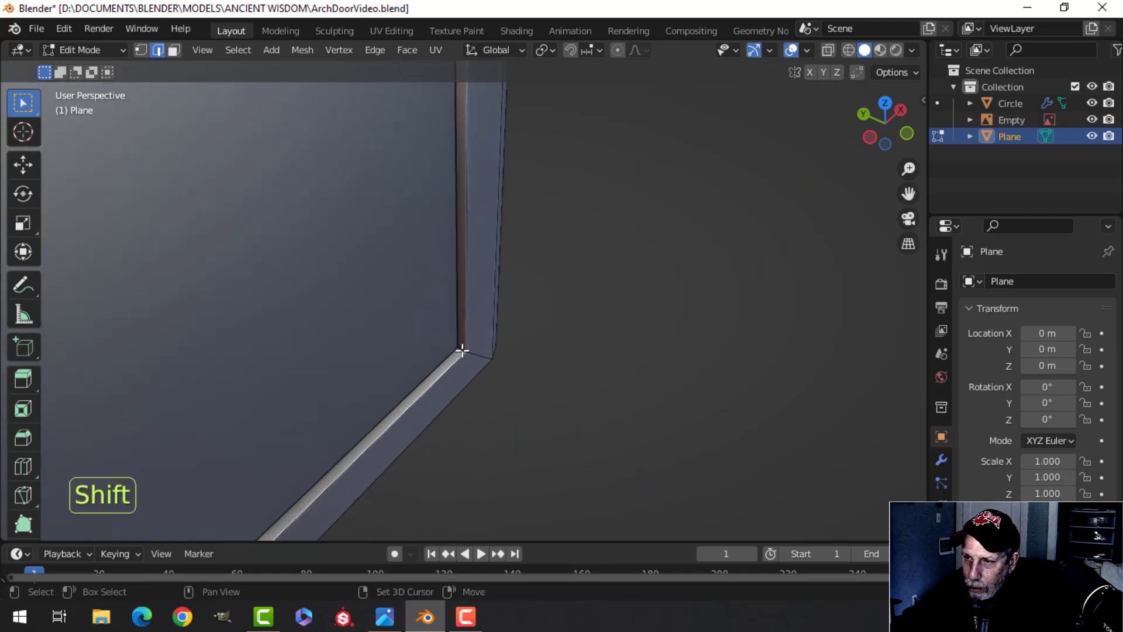
pyautogui.moveTo(566, 333); pyautogui.dragTo(501, 333, button='middle')
pyautogui.scroll(-1, 515, 335)
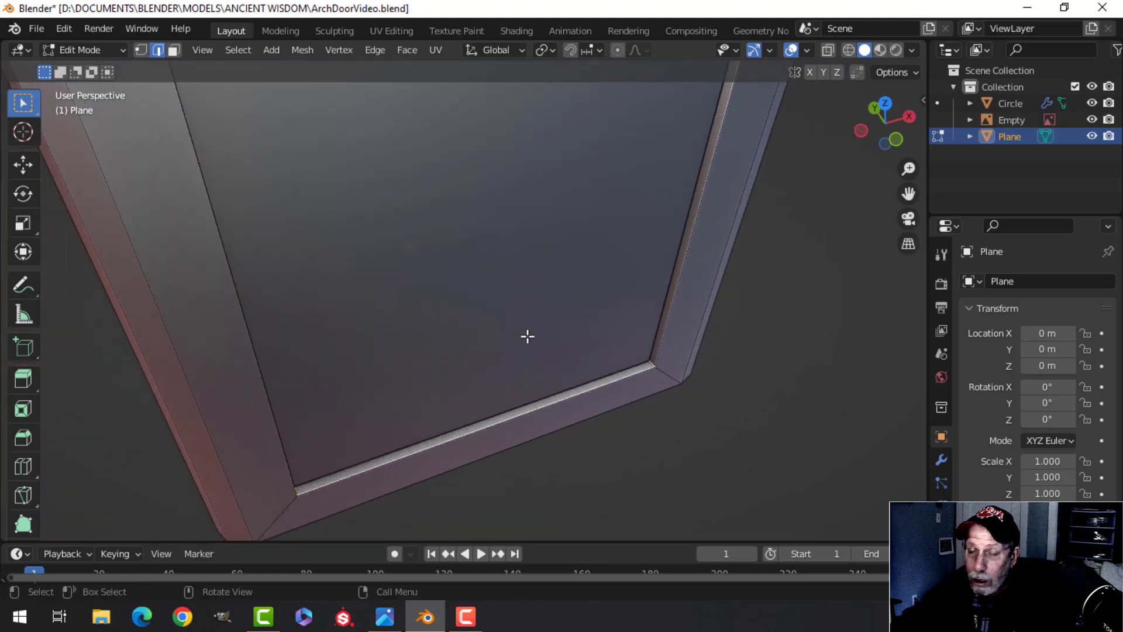
pyautogui.scroll(-1, 528, 336)
pyautogui.keyDown('shift'); pyautogui.moveTo(604, 294); pyautogui.dragTo(484, 261, button='middle'); pyautogui.keyUp('shift')
pyautogui.scroll(2, 550, 401)
pyautogui.keyDown('shift'); pyautogui.moveTo(550, 400); pyautogui.dragTo(466, 221, button='middle'); pyautogui.keyUp('shift')
pyautogui.keyDown('shift'); pyautogui.moveTo(492, 281); pyautogui.dragTo(519, 218, button='middle'); pyautogui.keyUp('shift')
pyautogui.moveTo(527, 267); pyautogui.dragTo(577, 313, button='middle')
pyautogui.moveTo(392, 290); pyautogui.dragTo(472, 299, button='middle')
pyautogui.hotkey('ctrl', 'b')
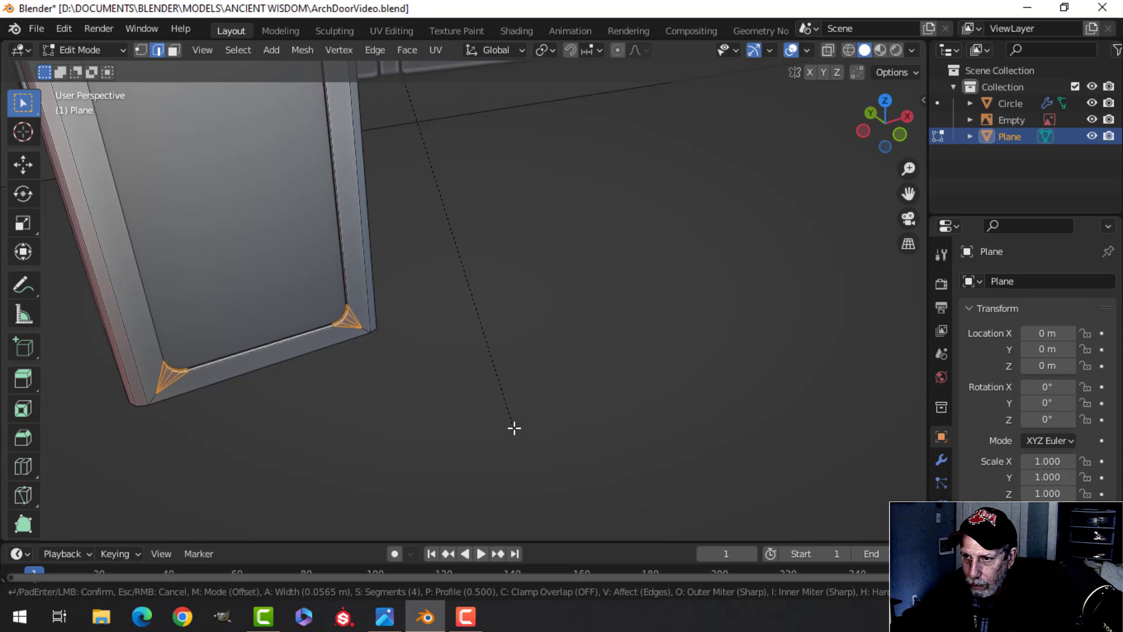
pyautogui.click(511, 427)
# Bevel the rim edge loop around the recessed panel about 0.008 m wide with 2 segments.
pyautogui.hotkey('alt', 'a')
pyautogui.moveTo(462, 364); pyautogui.dragTo(580, 344, button='middle')
pyautogui.scroll(2, 459, 378)
pyautogui.moveTo(394, 230); pyautogui.dragTo(505, 334, button='middle')
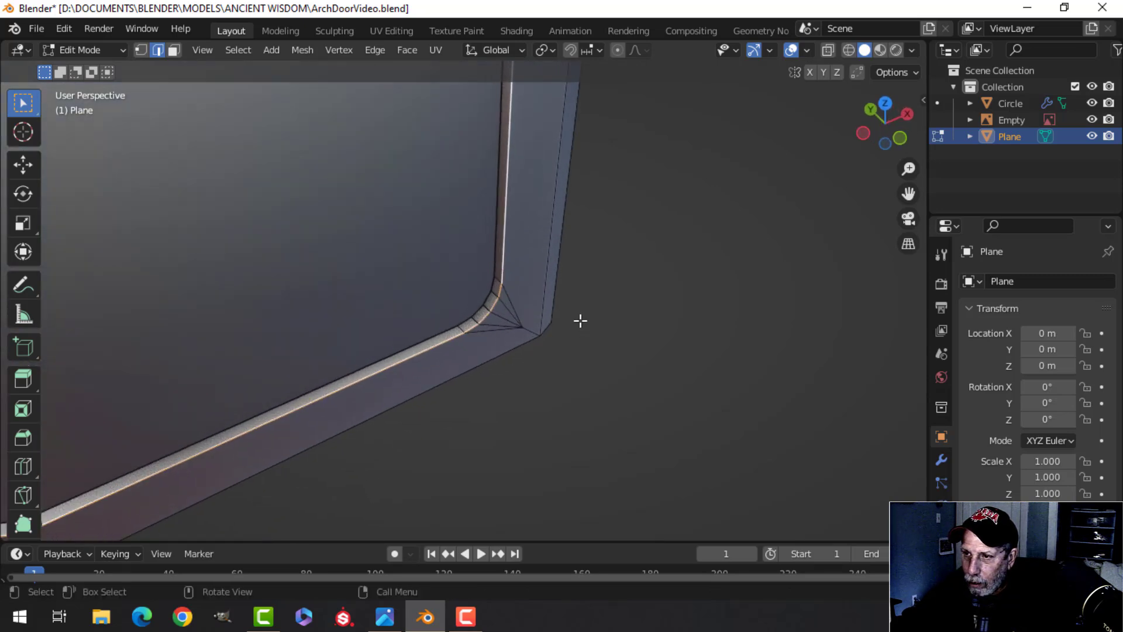
pyautogui.hotkey('ctrl', 'b')
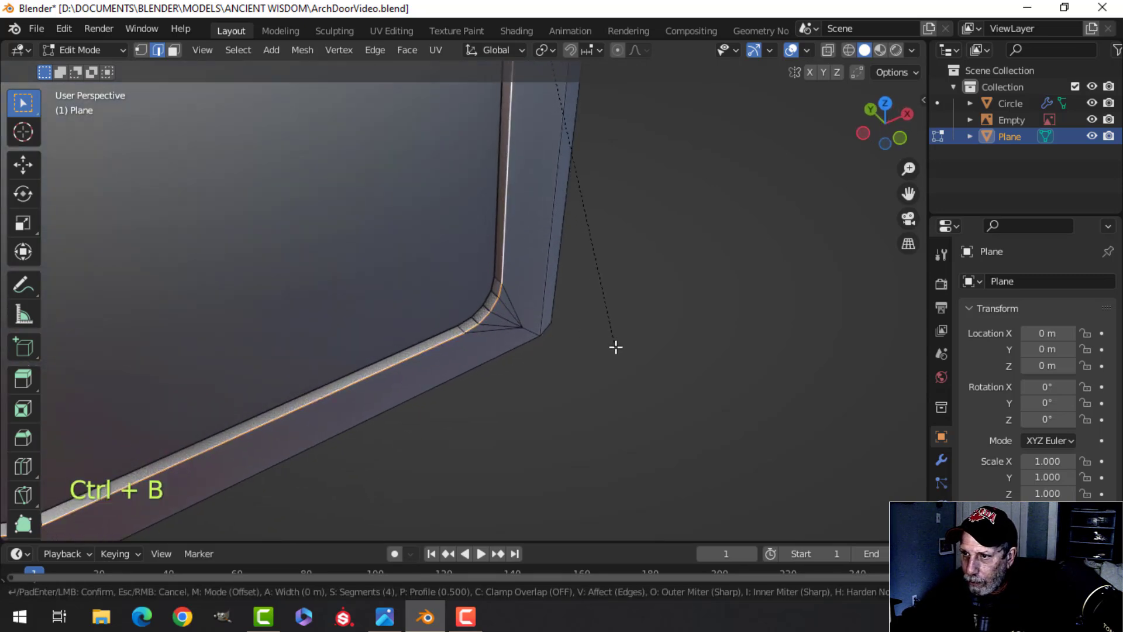
pyautogui.press('Escape')
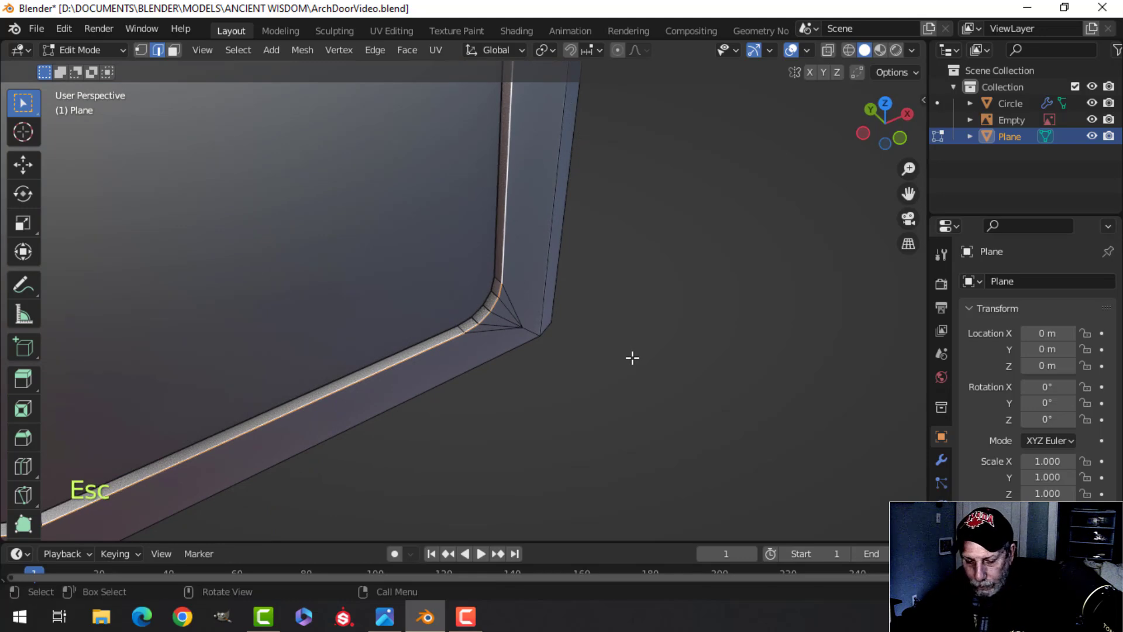
pyautogui.hotkey('ctrl', 'b')
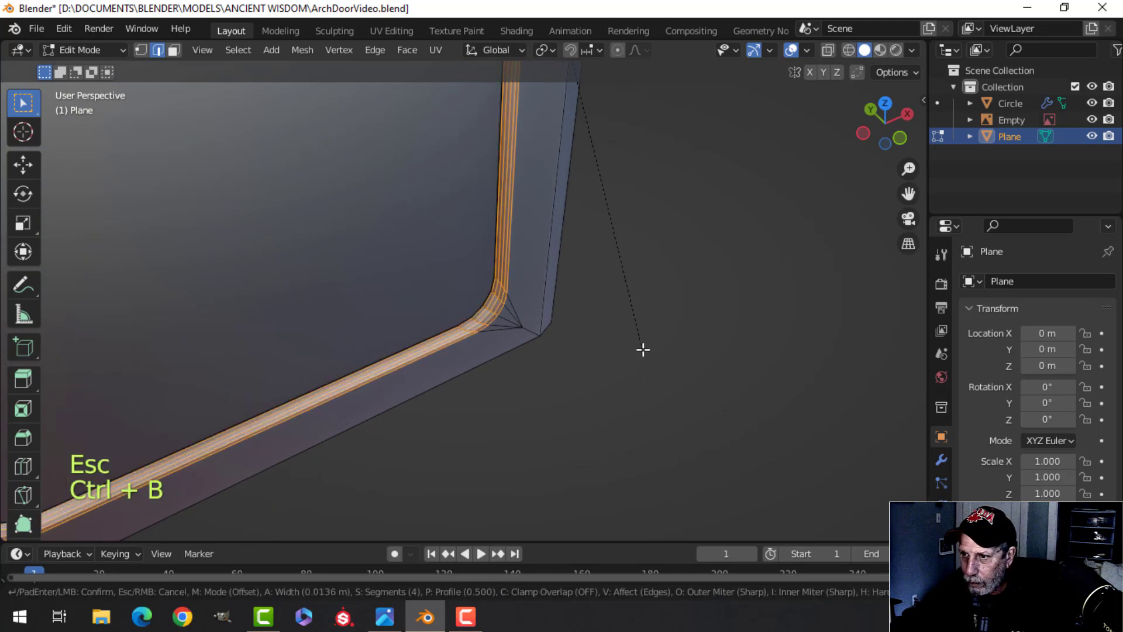
pyautogui.scroll(-2, 644, 350)
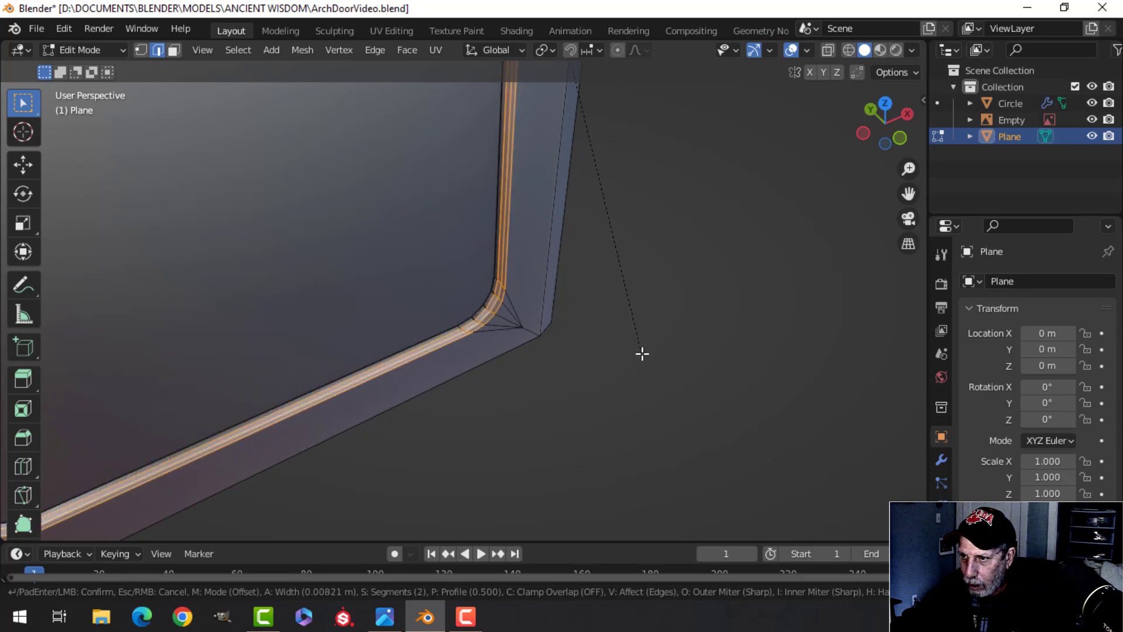
pyautogui.click(642, 354)
pyautogui.scroll(-2, 601, 354)
pyautogui.hotkey('alt', 'a')
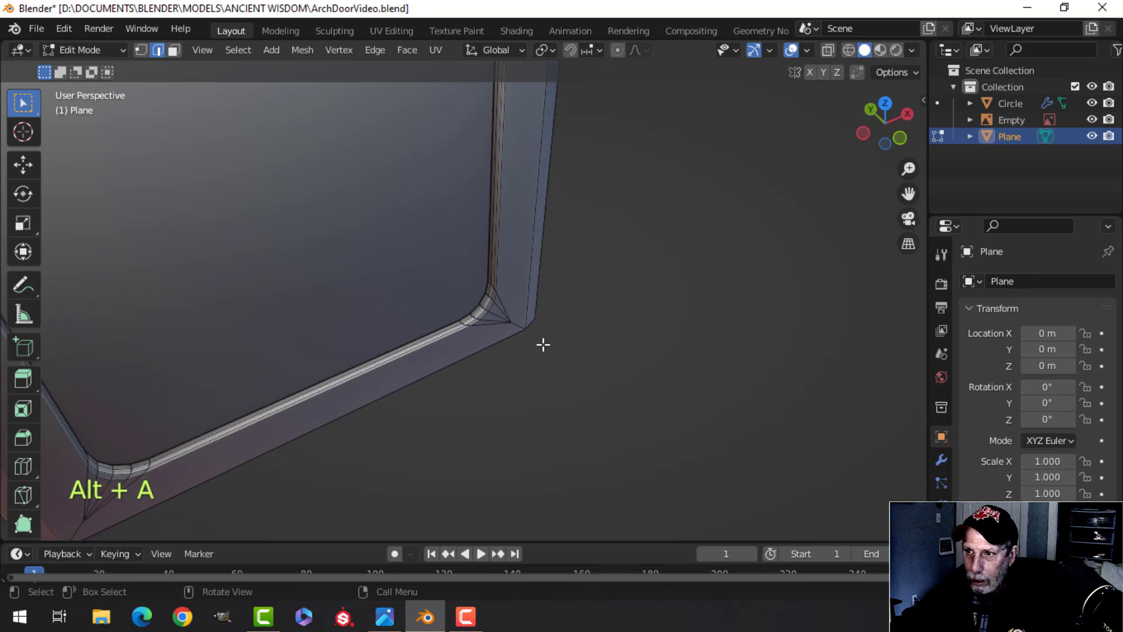
# Inset the recessed panel's face by a thin margin and return to Object Mode.
pyautogui.press('3')
pyautogui.moveTo(369, 238); pyautogui.dragTo(589, 311, button='middle')
pyautogui.press('i')
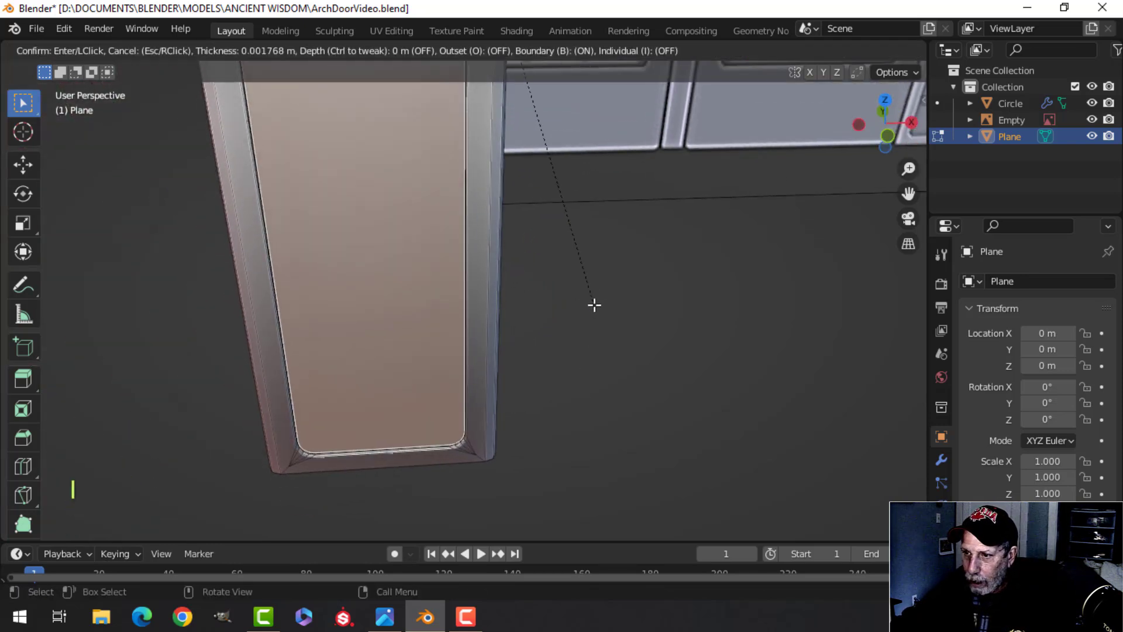
pyautogui.click(579, 318)
pyautogui.press('Tab')
pyautogui.moveTo(577, 323); pyautogui.dragTo(505, 308, button='middle')
pyautogui.hotkey('alt', 'a')
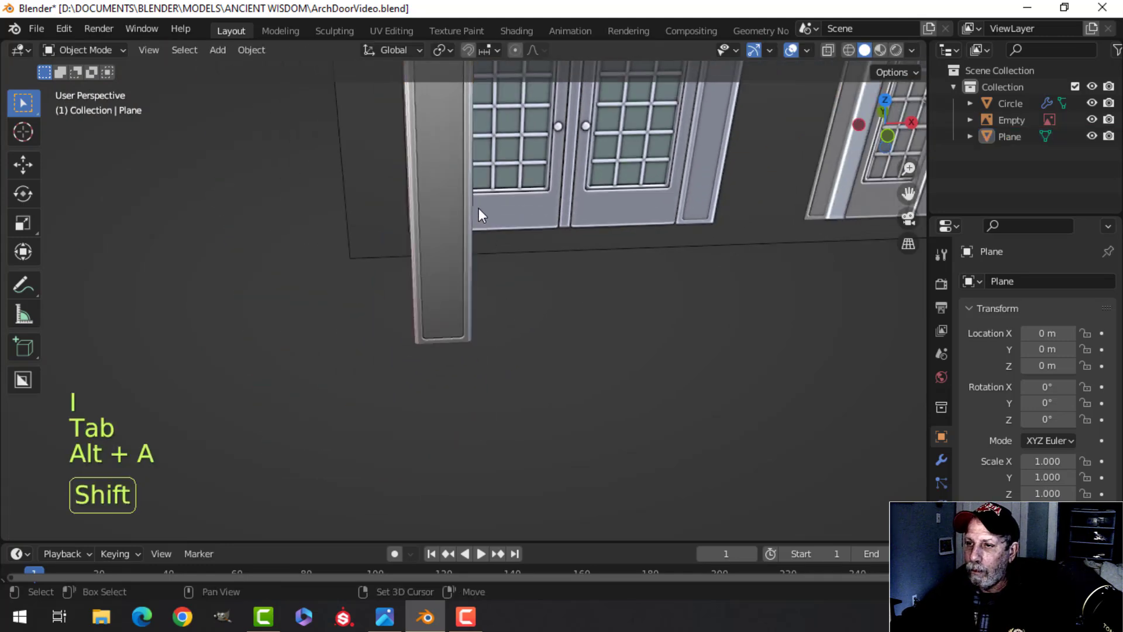
# Recalculate the whole column mesh's normals to the outside and merge its vertices by distance.
pyautogui.moveTo(479, 208); pyautogui.dragTo(437, 256, button='middle')
pyautogui.press('Tab')
pyautogui.press('a')
pyautogui.hotkey('alt', 'n')
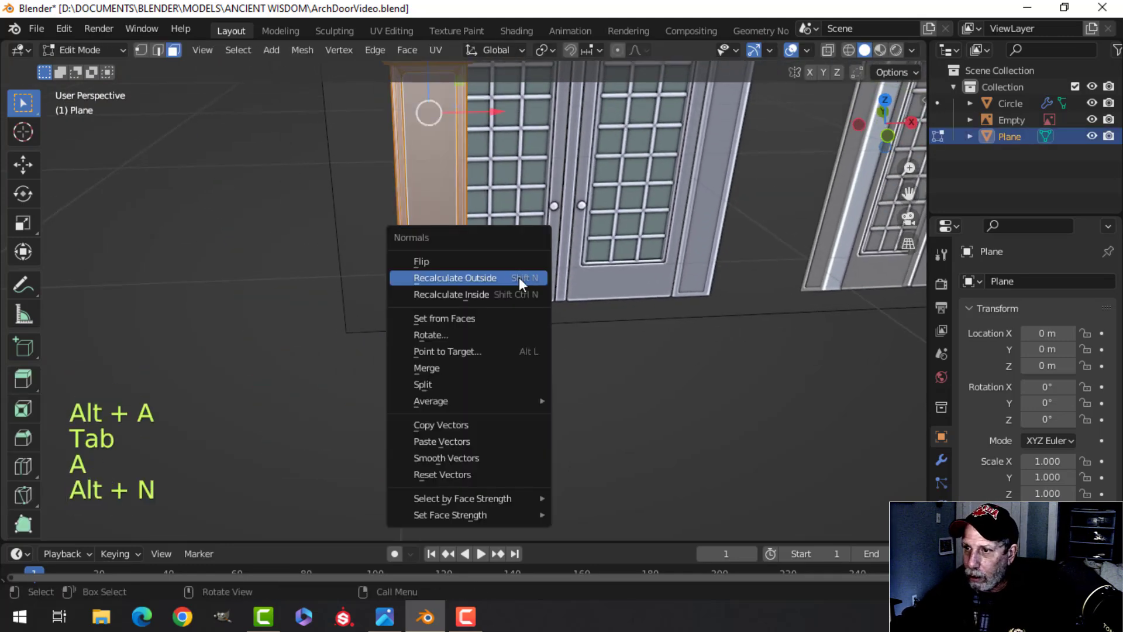
pyautogui.click(519, 279)
pyautogui.press('m')
pyautogui.click(519, 279)
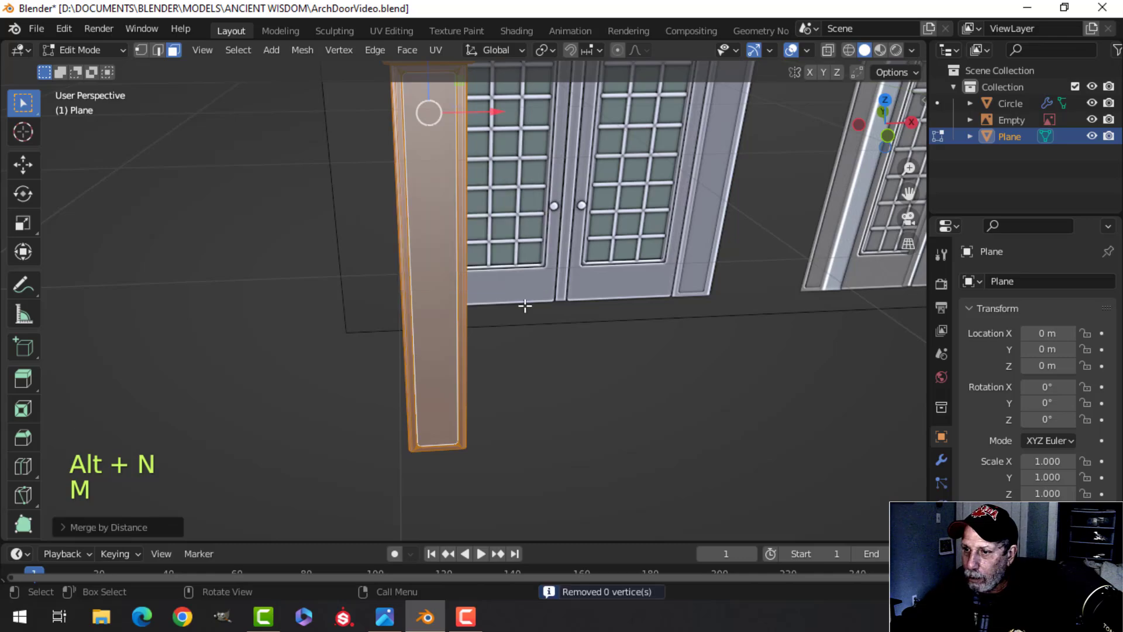
pyautogui.scroll(-6, 523, 281)
pyautogui.hotkey('alt', 'a')
pyautogui.press('Tab')
pyautogui.scroll(6, 513, 338)
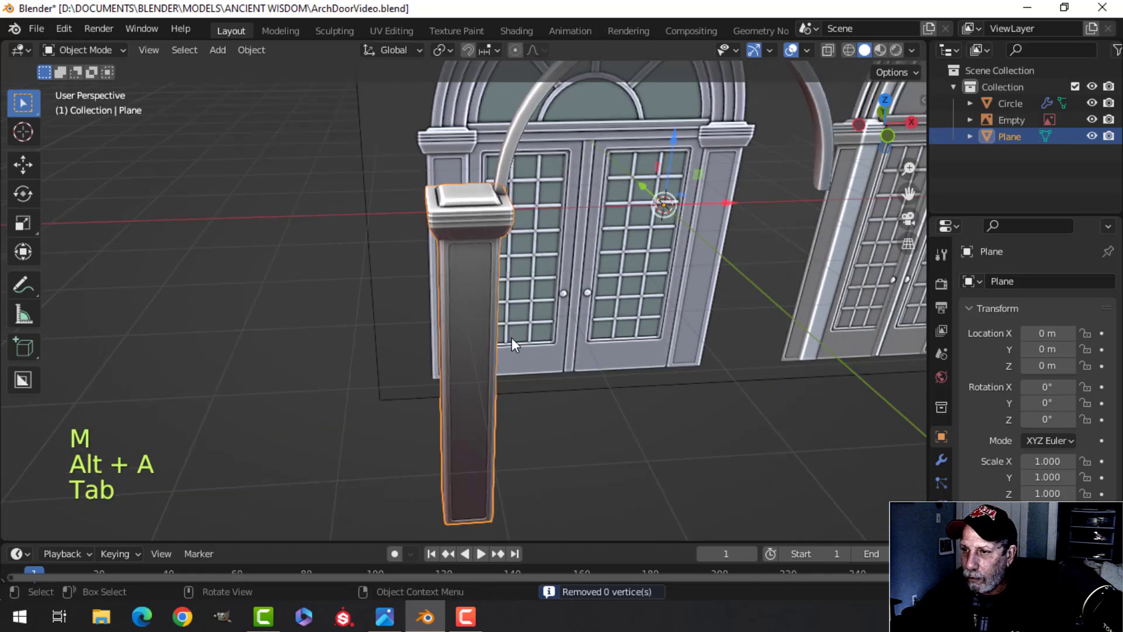
pyautogui.hotkey('alt', 'a')
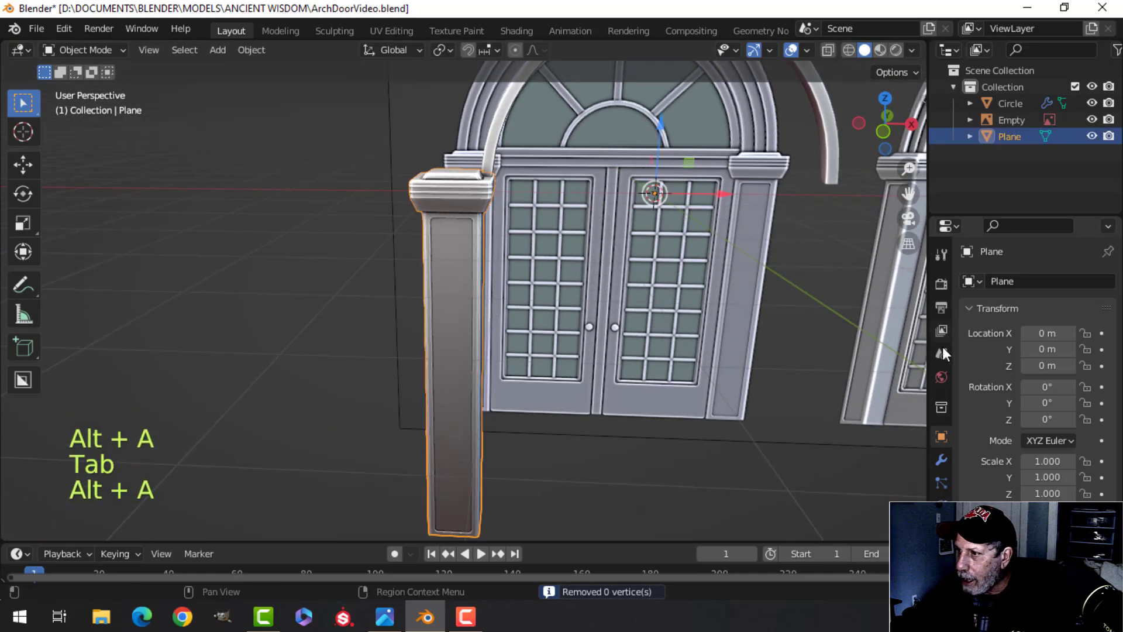
# Add a Weighted Normal modifier to the column and enable Auto Smooth for its normals.
pyautogui.click(942, 458)
pyautogui.click(979, 281)
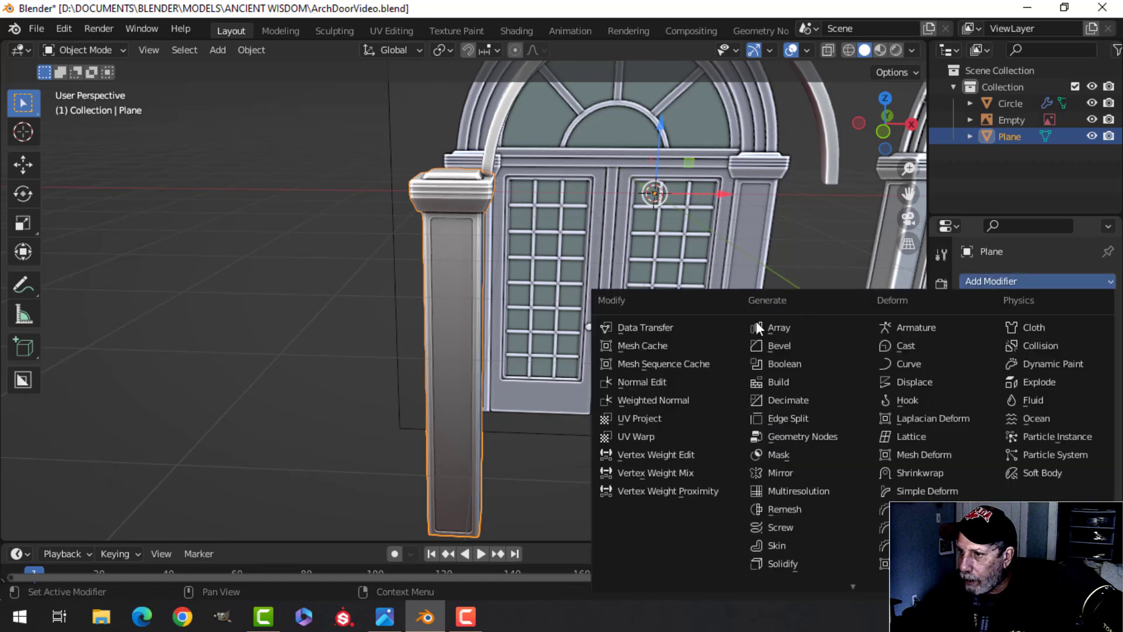
pyautogui.click(706, 399)
pyautogui.click(942, 552)
pyautogui.scroll(-6, 1037, 397)
pyautogui.click(1025, 494)
pyautogui.hotkey('alt', 'a')
pyautogui.moveTo(634, 454); pyautogui.dragTo(473, 448, button='middle')
# Add a Mirror modifier on the X axis to the column to create the matching column across the doorway.
pyautogui.click(491, 369)
pyautogui.moveTo(490, 367); pyautogui.dragTo(587, 336, button='middle')
pyautogui.scroll(-3, 573, 416)
pyautogui.click(943, 458)
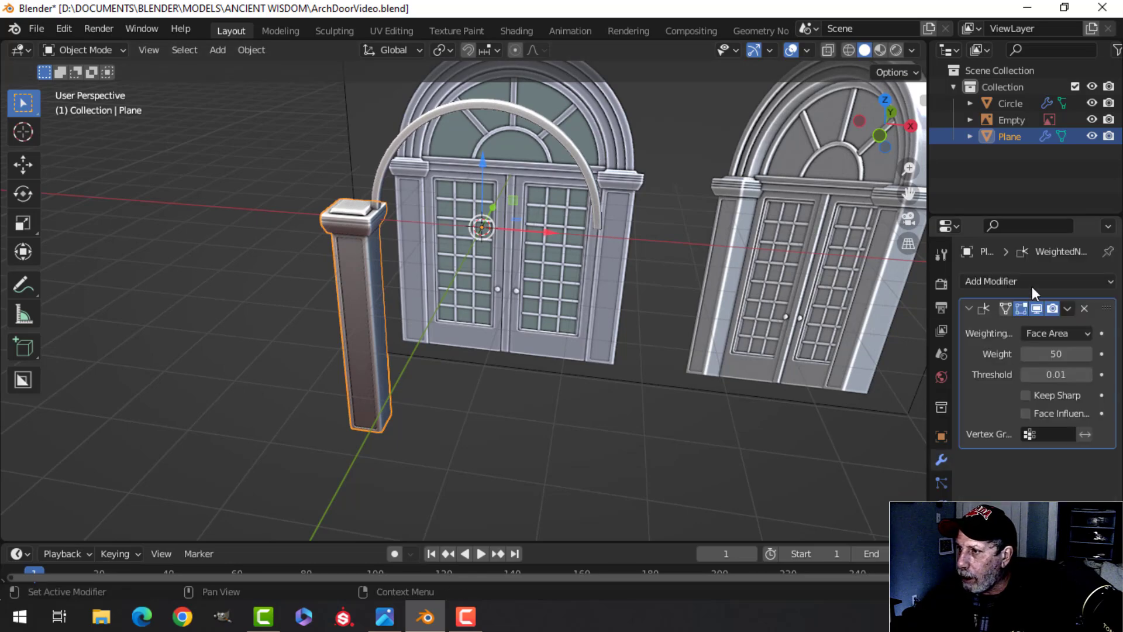
pyautogui.click(980, 281)
pyautogui.click(812, 468)
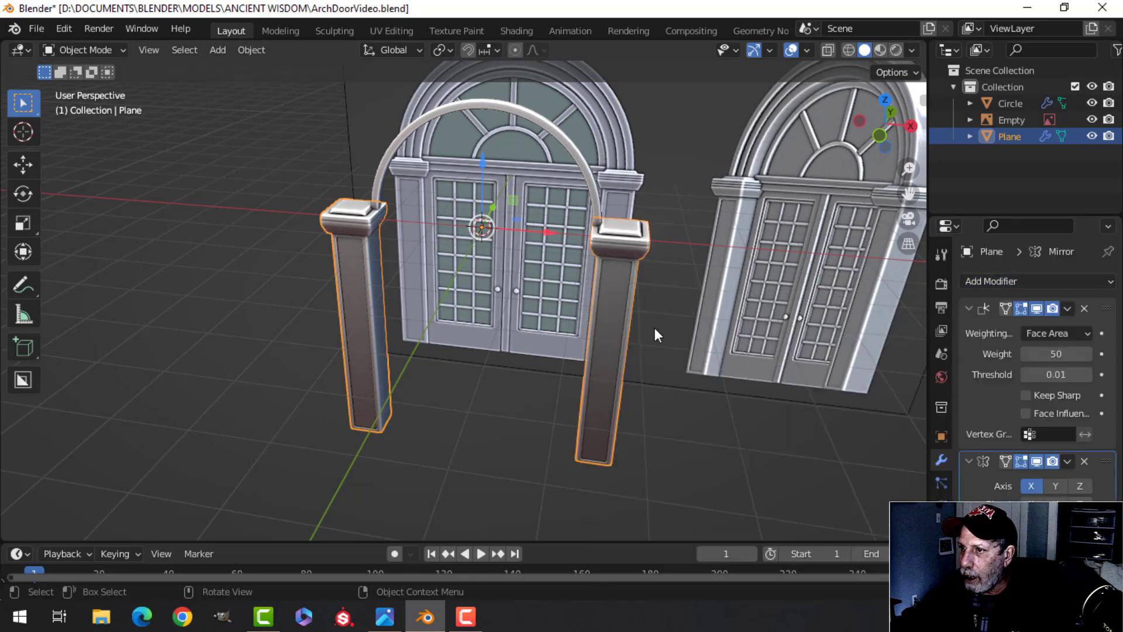
pyautogui.scroll(-3, 556, 317)
pyautogui.hotkey('alt', 'a')
pyautogui.moveTo(500, 310); pyautogui.dragTo(461, 348, button='middle')
pyautogui.scroll(3, 531, 301)
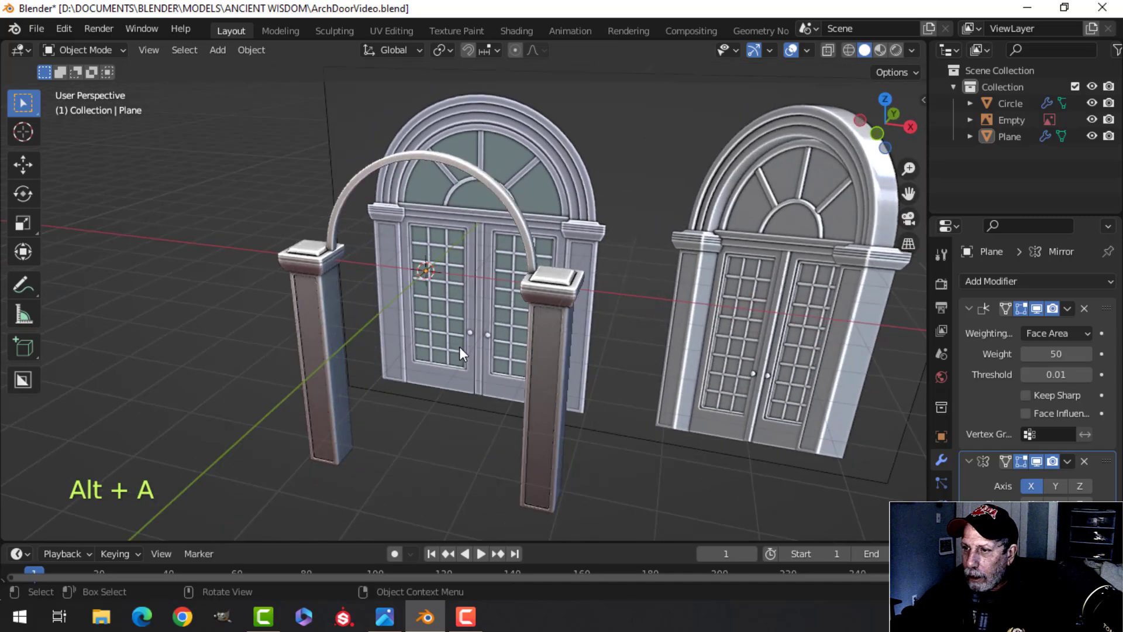
pyautogui.scroll(4, 560, 316)
pyautogui.keyDown('shift'); pyautogui.moveTo(560, 316); pyautogui.dragTo(480, 277, button='middle'); pyautogui.keyUp('shift')
pyautogui.scroll(-1, 480, 277)
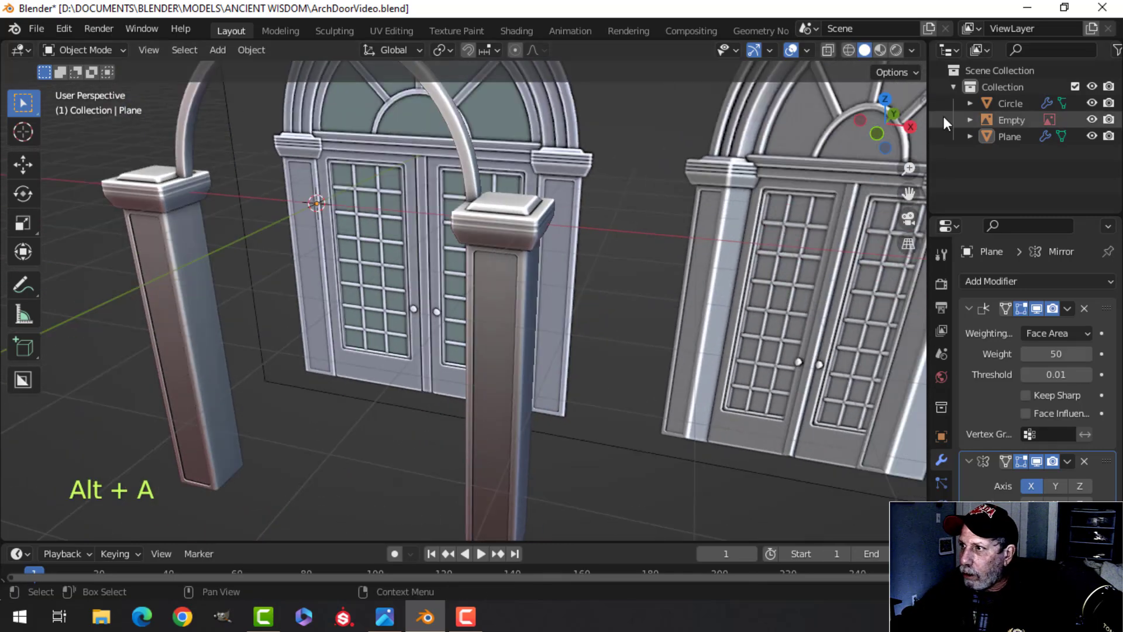
# Try a plain light grey MatCap for the viewport shading.
pyautogui.click(912, 51)
pyautogui.click(900, 153)
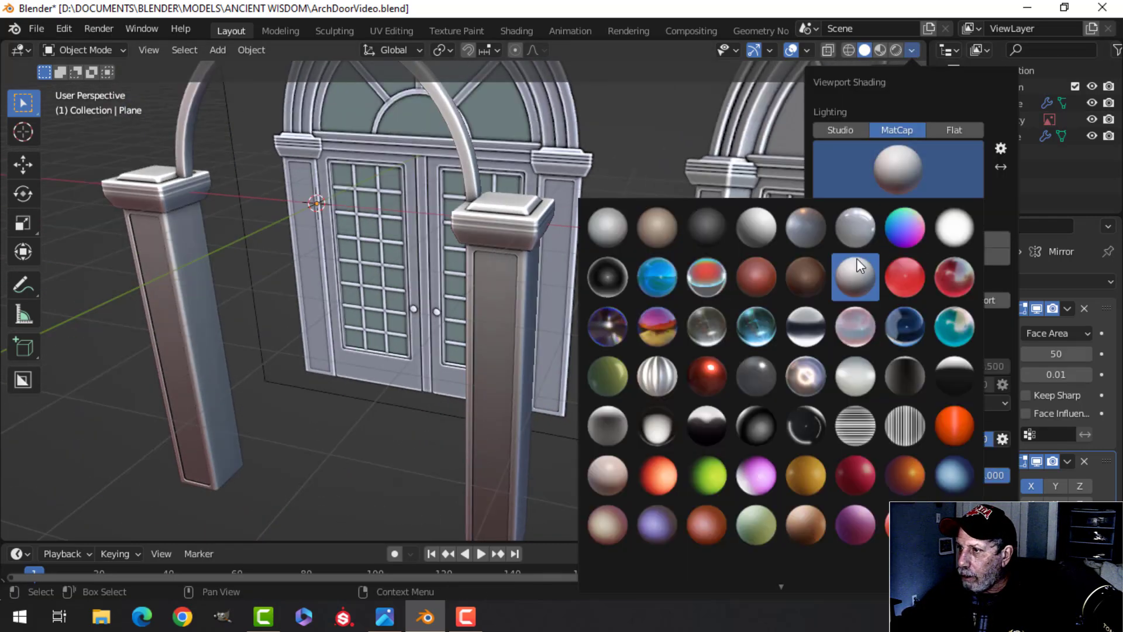
pyautogui.click(774, 241)
pyautogui.scroll(-3, 367, 282)
pyautogui.moveTo(367, 282); pyautogui.dragTo(515, 287, button='middle')
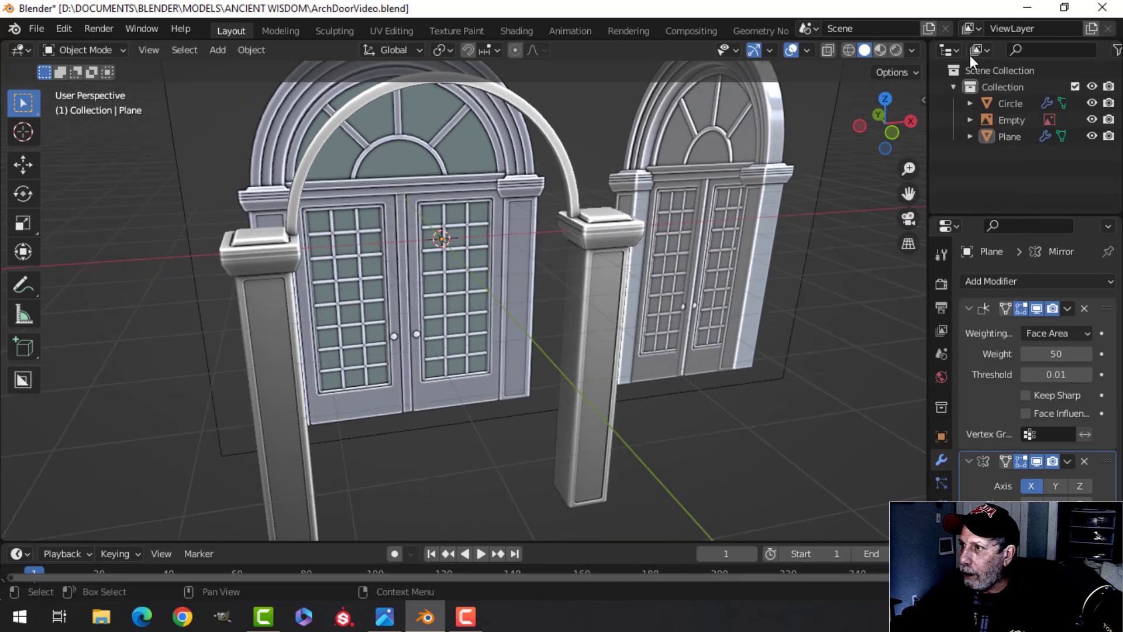
# Set the viewport shading to the matte reddish-brown MatCap.
pyautogui.click(912, 51)
pyautogui.click(739, 269)
pyautogui.keyDown('shift'); pyautogui.moveTo(410, 257); pyautogui.dragTo(469, 272, button='middle'); pyautogui.keyUp('shift')
pyautogui.scroll(3, 497, 258)
pyautogui.scroll(-3, 445, 283)
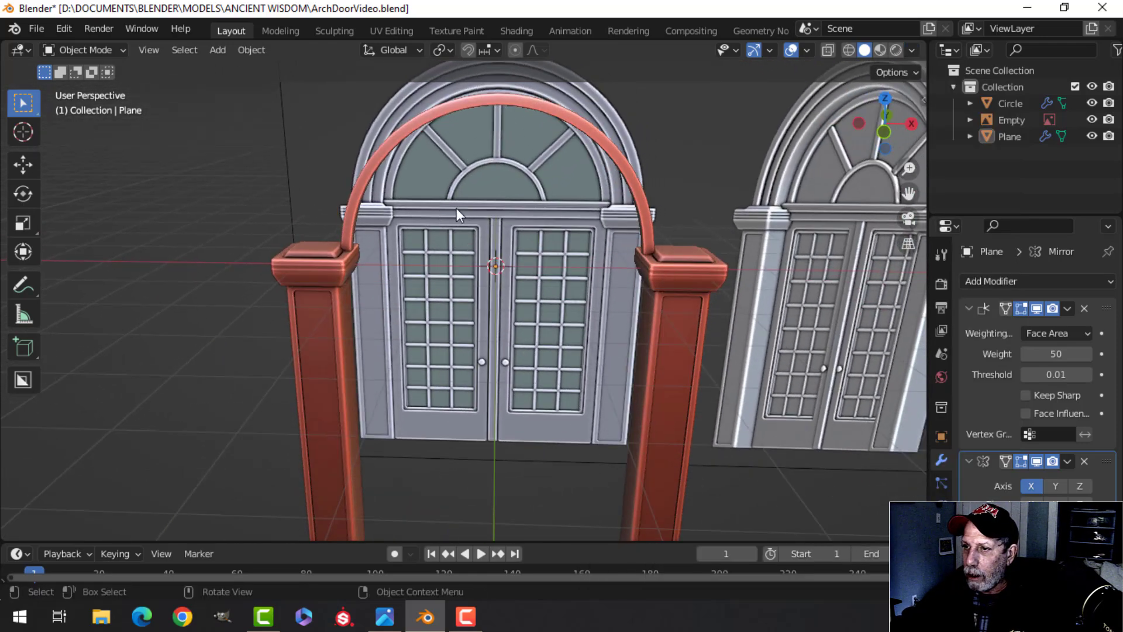
# Add a mesh plane in front view and rotate it 90° about X in Edit Mode to face the front.
pyautogui.press('KP_1')
pyautogui.scroll(3, 504, 237)
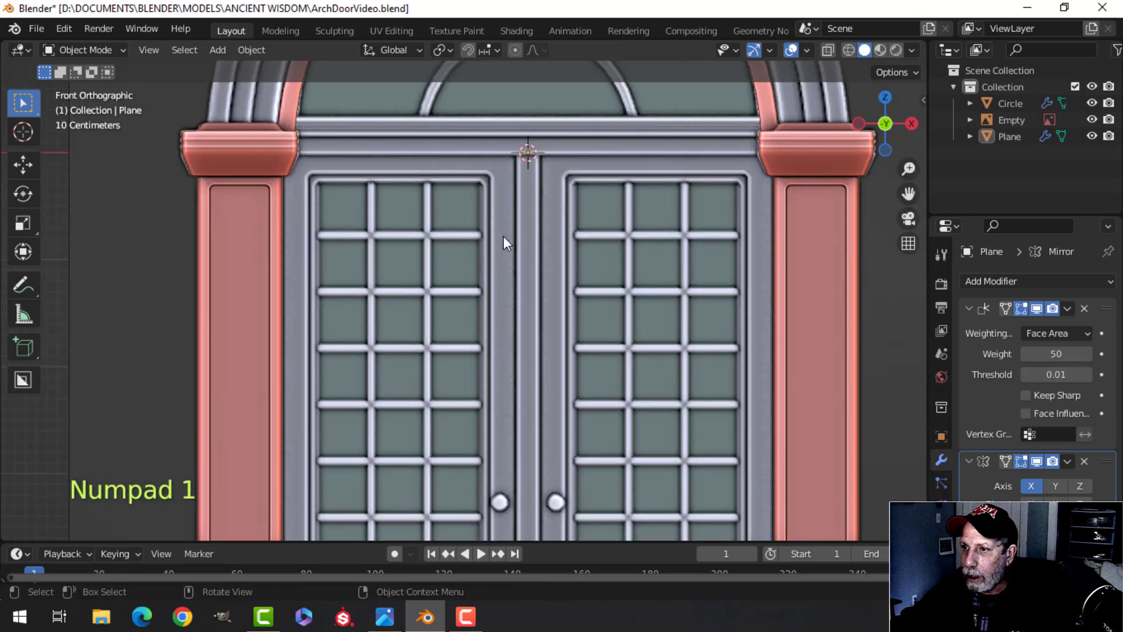
pyautogui.keyDown('shift'); pyautogui.moveTo(503, 236); pyautogui.dragTo(517, 286, button='middle'); pyautogui.keyUp('shift')
pyautogui.hotkey('shift', 'a')
pyautogui.moveTo(466, 246)
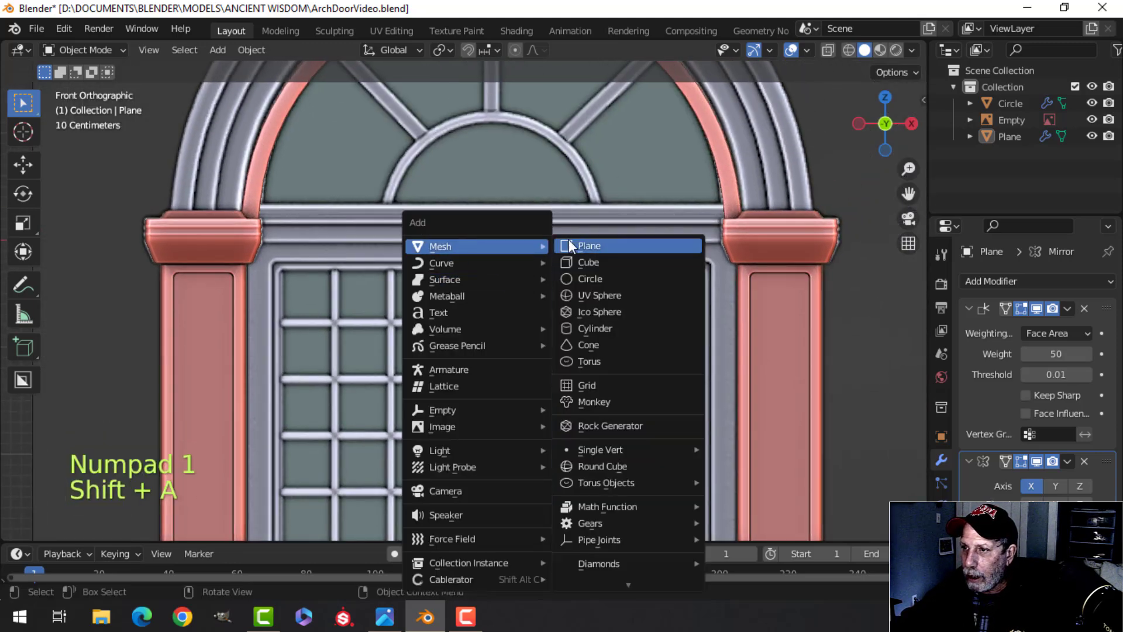
pyautogui.click(586, 244)
pyautogui.press('Tab')
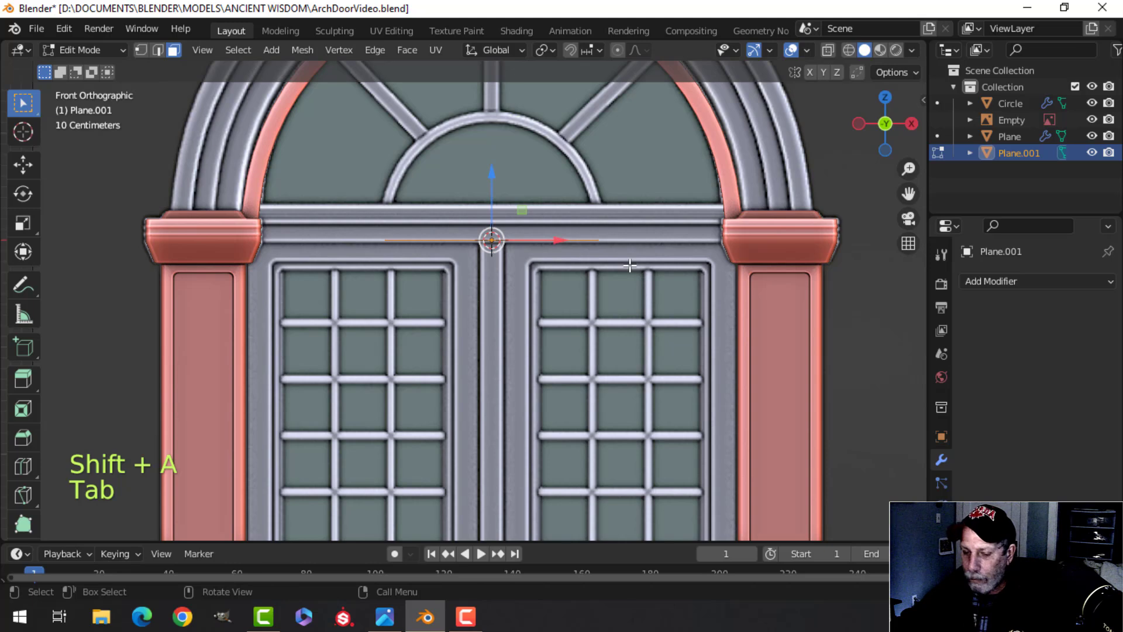
pyautogui.write('rx90')
pyautogui.click(630, 261)
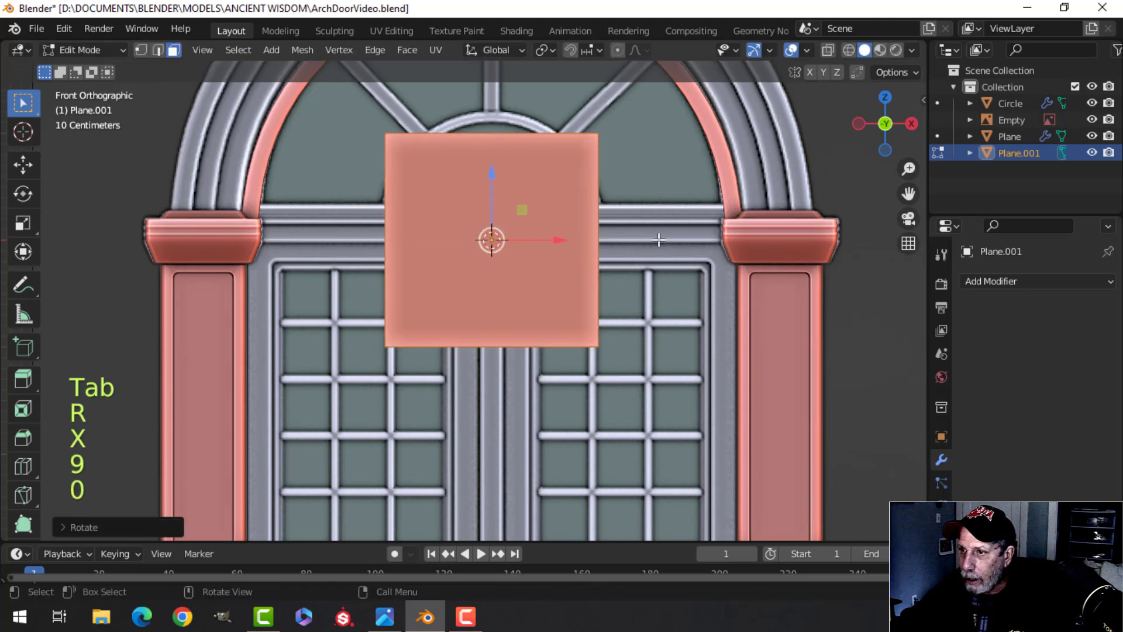
# Scale the plane down onto the reference's moulded transom and stretch it along X to span between the columns.
pyautogui.press('s')
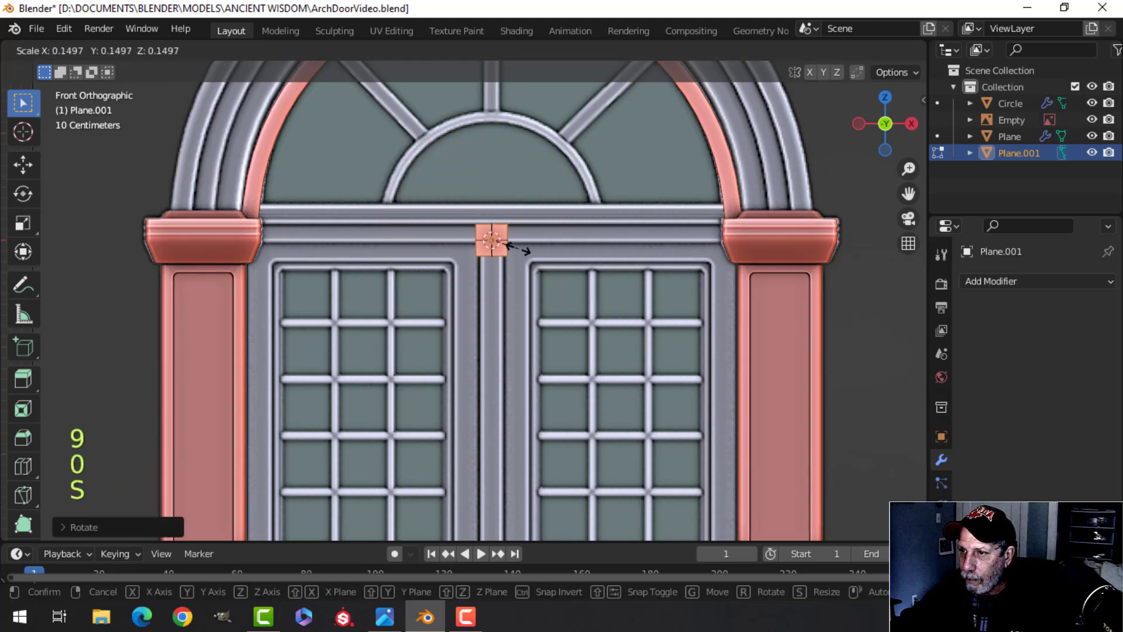
pyautogui.click(519, 249)
pyautogui.moveTo(490, 190); pyautogui.dragTo(575, 191)
pyautogui.press('s')
pyautogui.click(503, 170)
pyautogui.press('s')
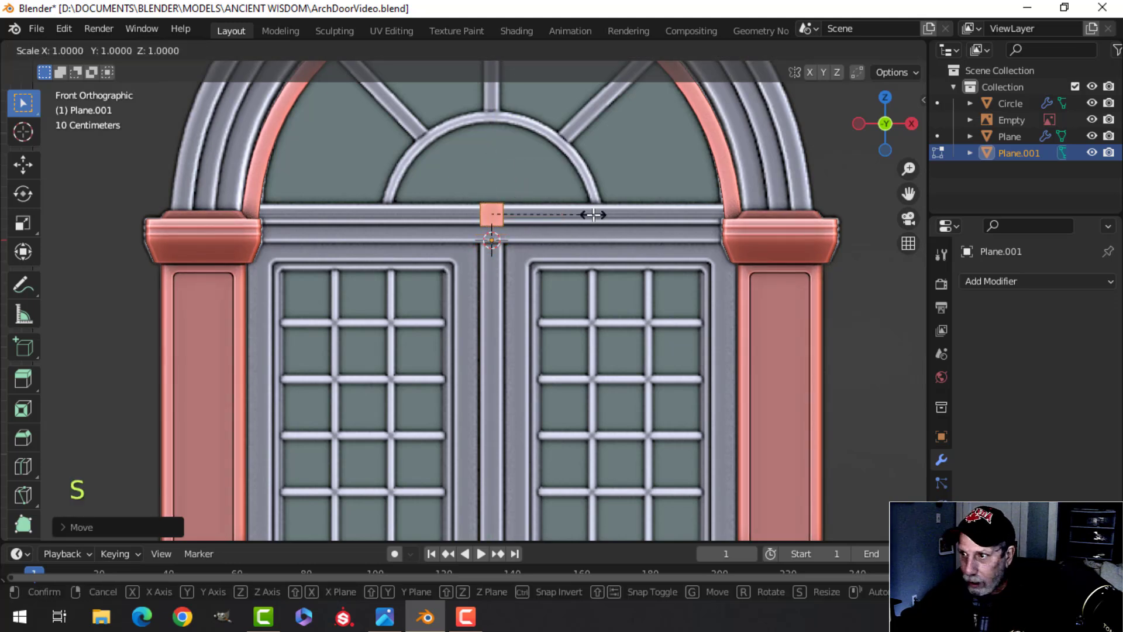
pyautogui.press('x')
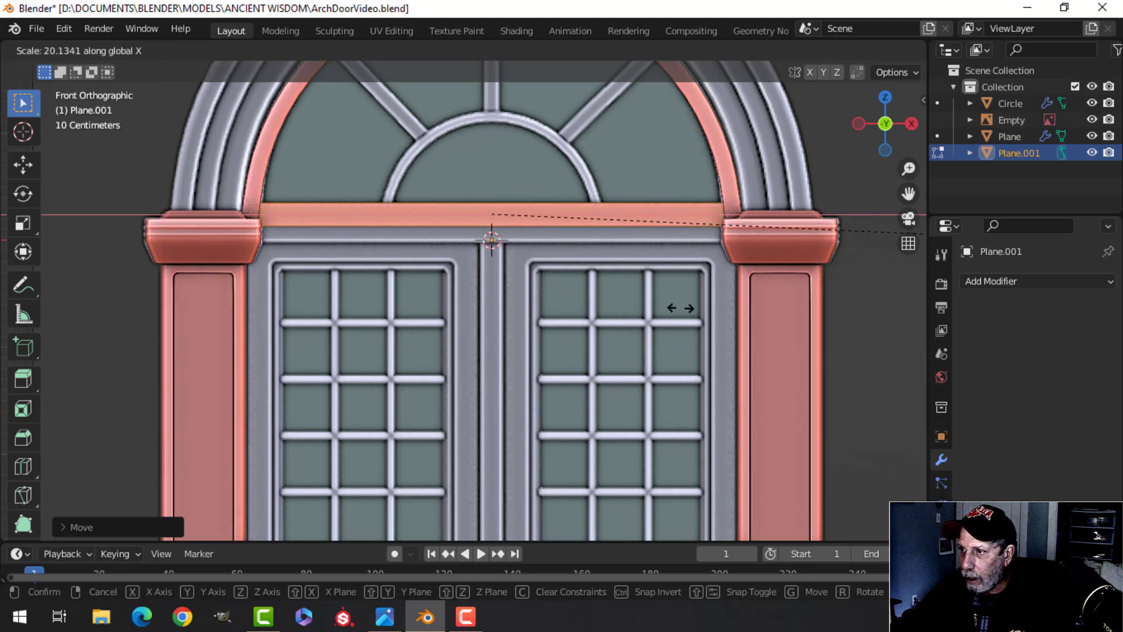
pyautogui.click(727, 304)
# Extrude the transom strip's upper edge backward along Y to form the bar's top face.
pyautogui.moveTo(727, 304); pyautogui.dragTo(531, 279, button='middle')
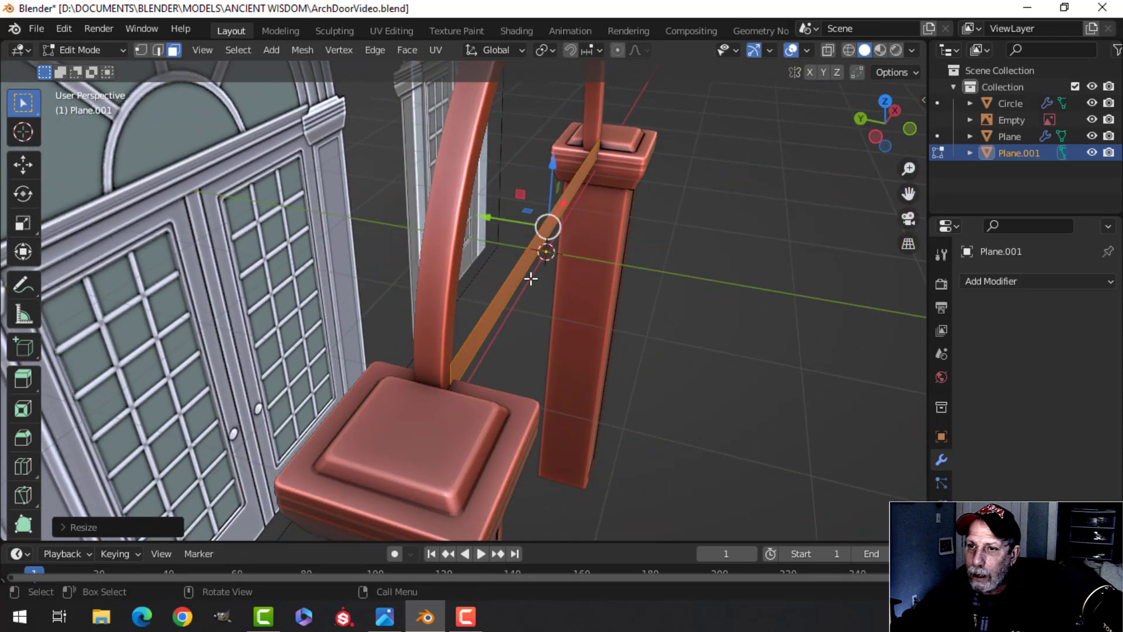
pyautogui.scroll(5, 559, 254)
pyautogui.press('2')
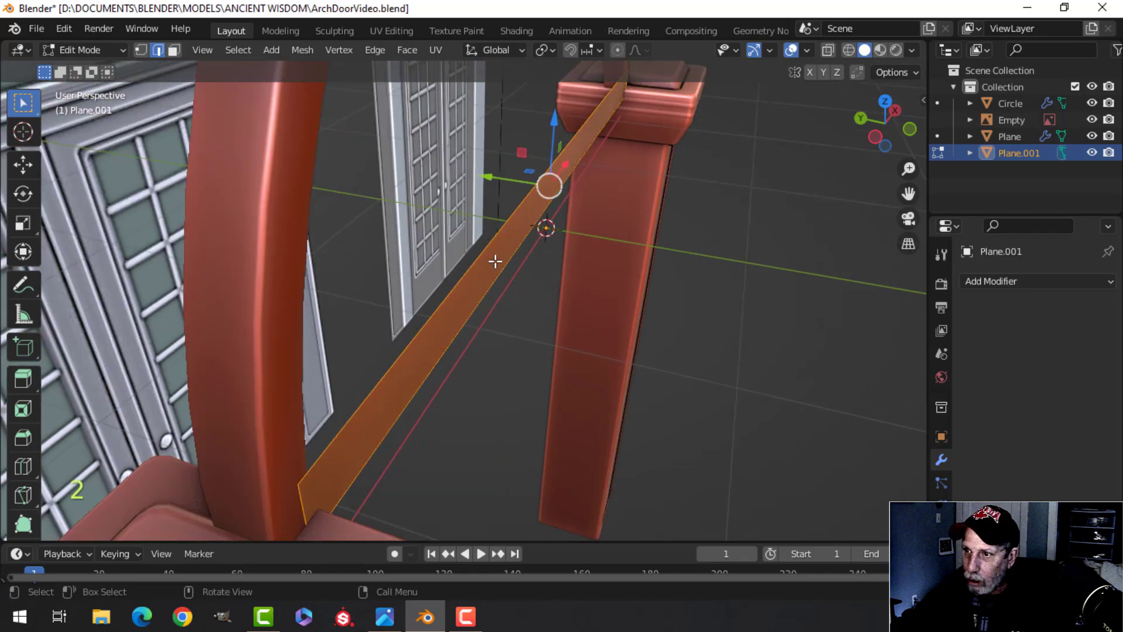
pyautogui.hotkey('alt', 'a')
pyautogui.moveTo(526, 238); pyautogui.dragTo(526, 214, button='middle')
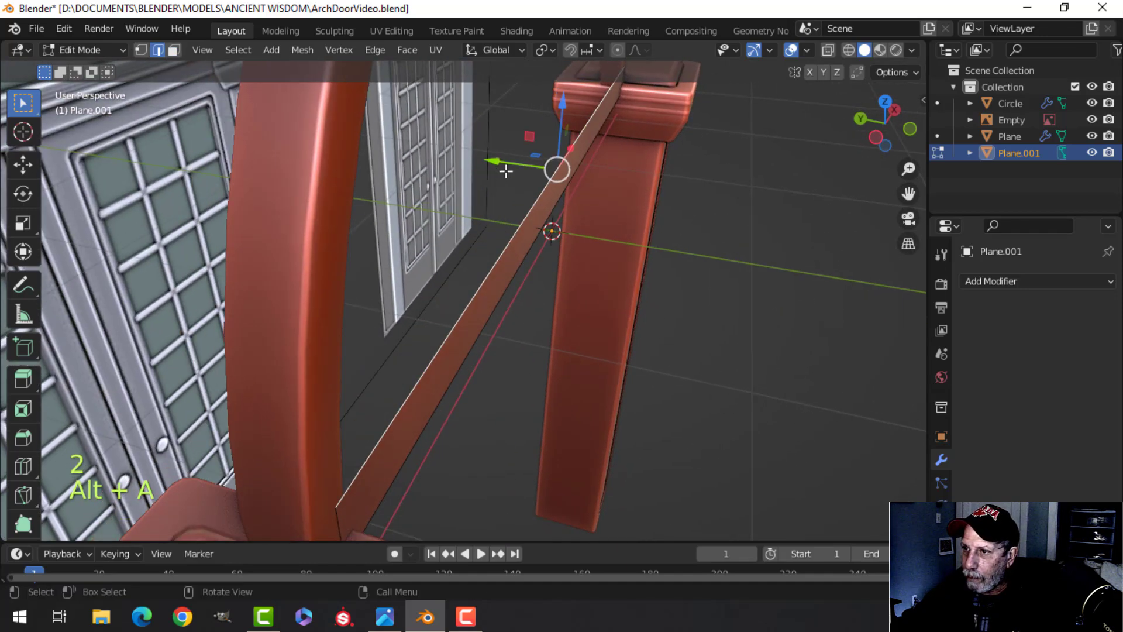
pyautogui.moveTo(493, 162); pyautogui.dragTo(397, 147)
pyautogui.moveTo(417, 195)
pyautogui.mouseDown(button='middle')
pyautogui.moveTo(457, 196)
pyautogui.moveTo(413, 206)
pyautogui.mouseUp(button='middle')
# Divide the transom's front face into horizontal bands with loop cuts and extrude the upper bands forward.
pyautogui.hotkey('alt', 'a')
pyautogui.moveTo(544, 190); pyautogui.dragTo(498, 234, button='middle')
pyautogui.moveTo(497, 234)
pyautogui.mouseDown(button='middle')
pyautogui.moveTo(470, 257)
pyautogui.moveTo(448, 327)
pyautogui.moveTo(413, 194)
pyautogui.moveTo(475, 189)
pyautogui.moveTo(468, 181)
pyautogui.moveTo(492, 222)
pyautogui.mouseUp(button='middle')
pyautogui.scroll(3, 470, 257)
pyautogui.moveTo(491, 223); pyautogui.dragTo(502, 191, button='middle')
pyautogui.scroll(1, 576, 213)
pyautogui.click(576, 213)
pyautogui.rightClick(575, 214)
pyautogui.press('e')
pyautogui.click(472, 190)
# Extrude the uppermost front band about 0.02 m further outward and return to Object Mode.
pyautogui.scroll(3, 526, 184)
pyautogui.hotkey('alt', 'a')
pyautogui.keyDown('shift'); pyautogui.moveTo(574, 148); pyautogui.dragTo(572, 257, button='middle'); pyautogui.keyUp('shift')
pyautogui.keyDown('shift'); pyautogui.moveTo(621, 179); pyautogui.dragTo(491, 194, button='middle'); pyautogui.keyUp('shift')
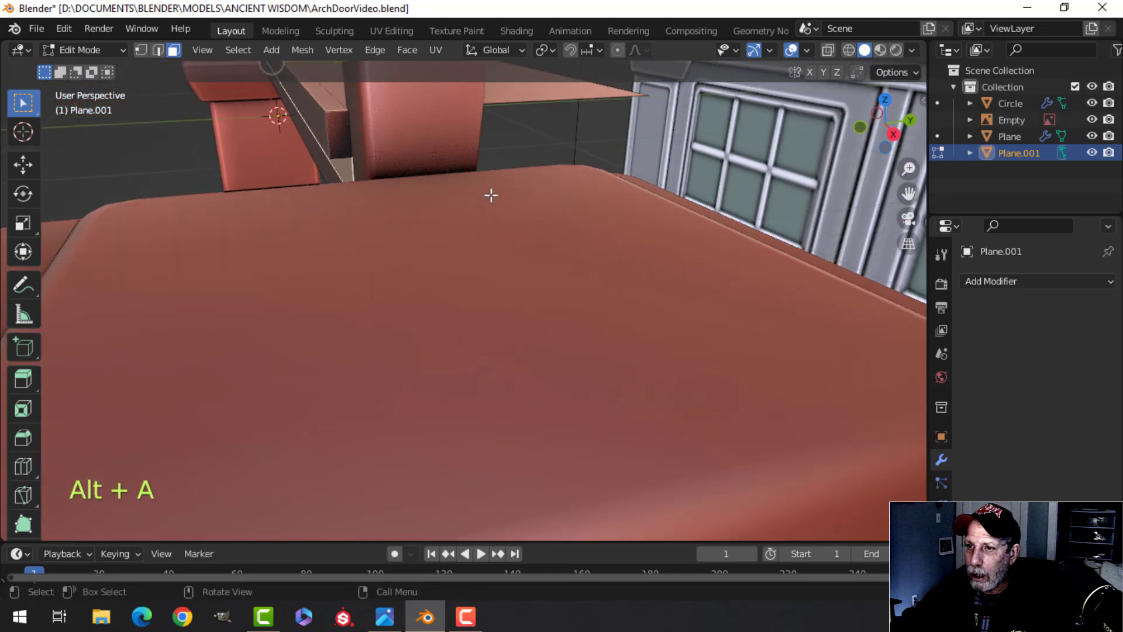
pyautogui.press('e')
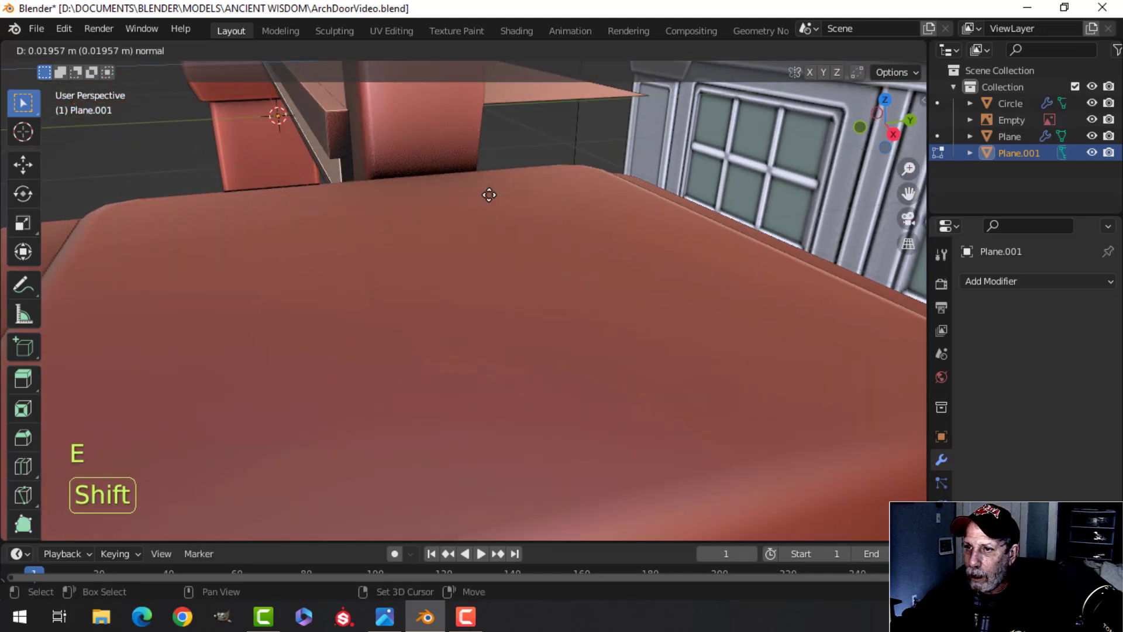
pyautogui.click(489, 195)
pyautogui.moveTo(487, 193); pyautogui.dragTo(419, 200, button='middle')
pyautogui.scroll(-3, 419, 201)
pyautogui.hotkey('alt', 'a')
pyautogui.press('Tab')
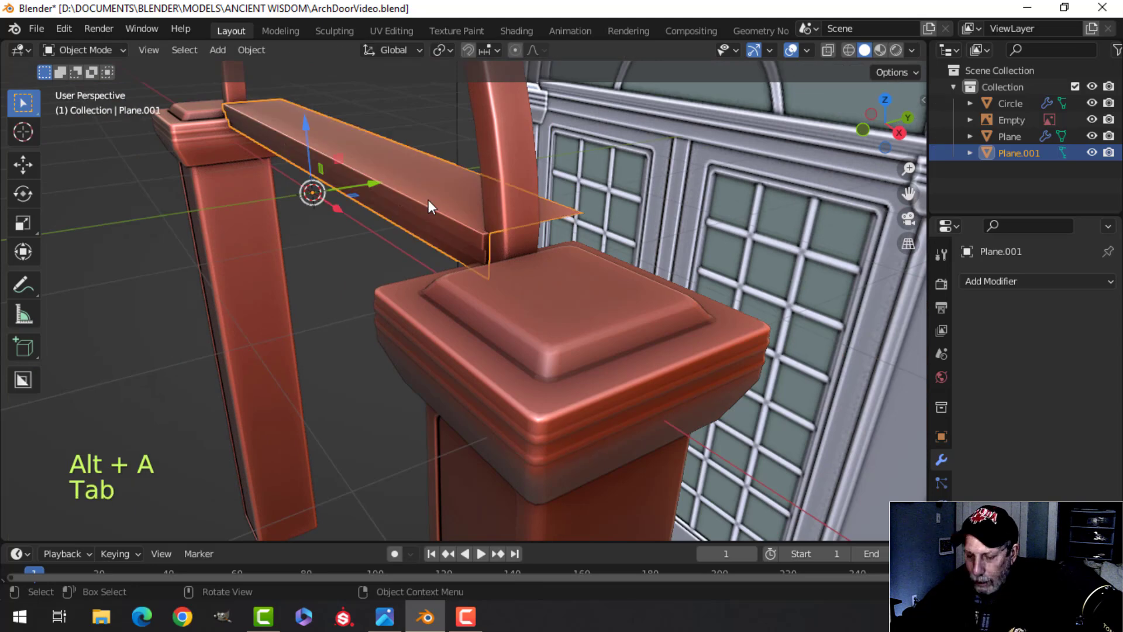
# Isolate the transom in local view and delete the small stepped faces closing one of its ends.
pyautogui.press('/')
pyautogui.scroll(3, 517, 233)
pyautogui.keyDown('shift'); pyautogui.moveTo(517, 233); pyautogui.dragTo(457, 241, button='middle'); pyautogui.keyUp('shift')
pyautogui.scroll(4, 443, 125)
pyautogui.scroll(1, 440, 198)
pyautogui.press('Tab')
pyautogui.hotkey('alt', 'a')
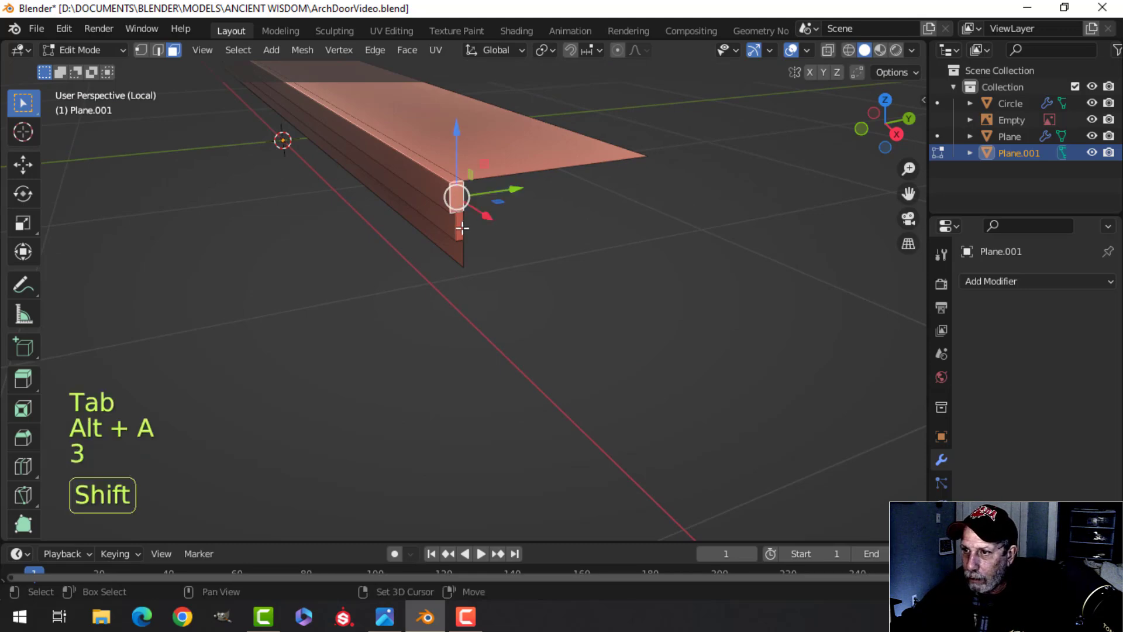
pyautogui.keyDown('shift'); pyautogui.click(462, 228); pyautogui.keyUp('shift')
pyautogui.press('x')
pyautogui.click(441, 228)
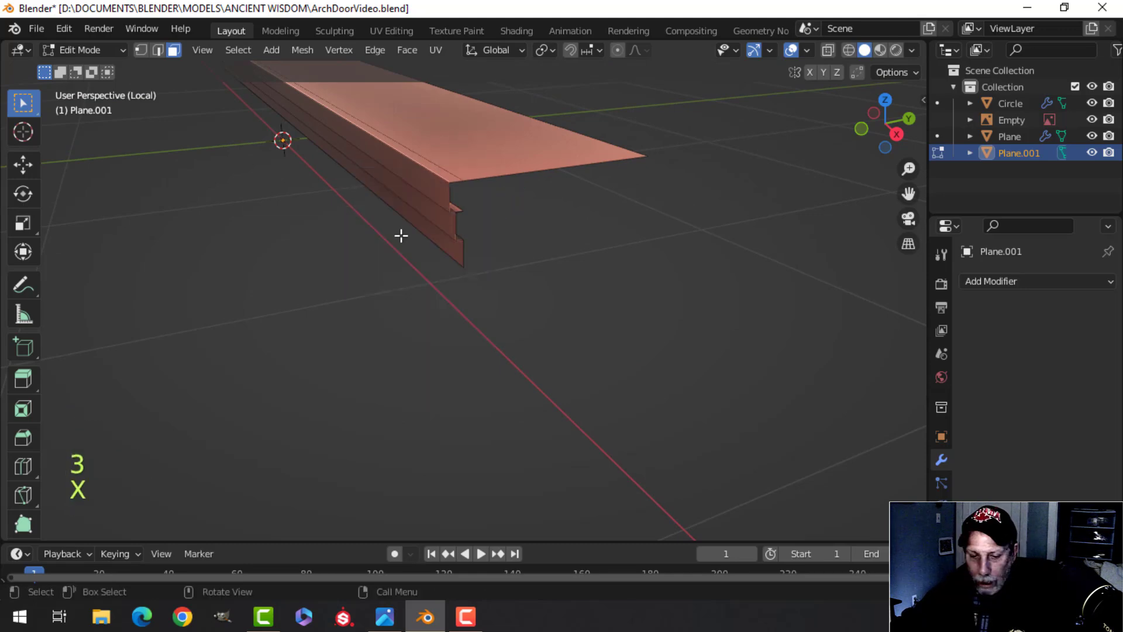
# Extrude the transom's lowest front edge backward along Y to form its underside.
pyautogui.scroll(-1, 422, 241)
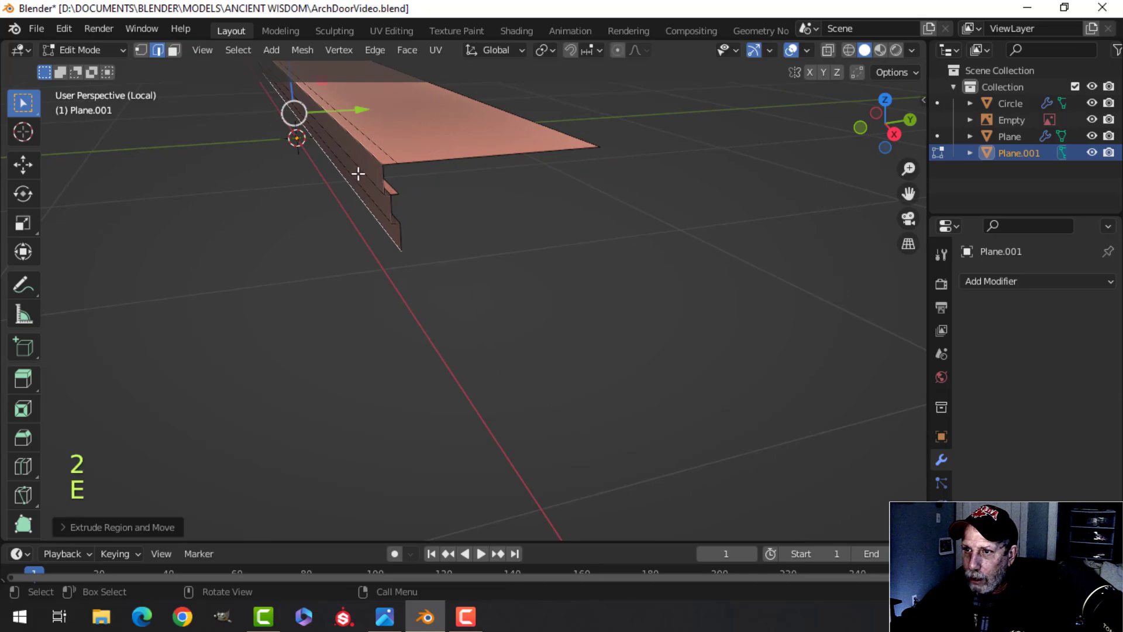
pyautogui.moveTo(363, 112); pyautogui.dragTo(451, 92)
pyautogui.moveTo(351, 163); pyautogui.dragTo(609, 156, button='middle')
pyautogui.scroll(-3, 406, 221)
pyautogui.moveTo(406, 221); pyautogui.dragTo(438, 267, button='middle')
# Delete the stepped faces at the transom's opposite end and dissolve the extra long edge on its top face.
pyautogui.hotkey('alt', 'a')
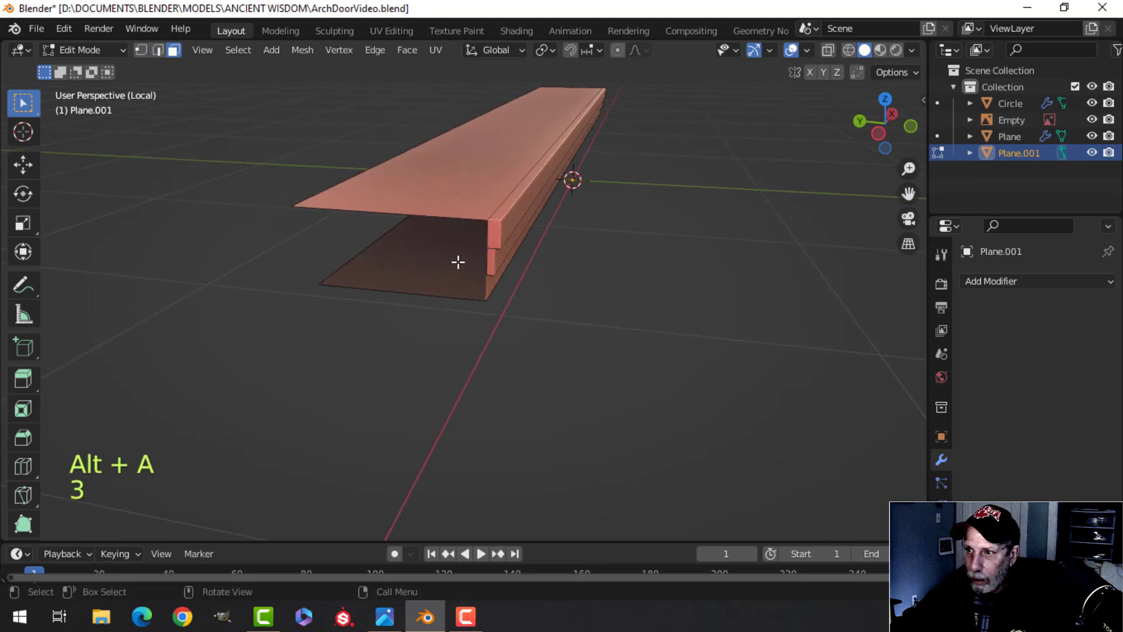
pyautogui.press('x')
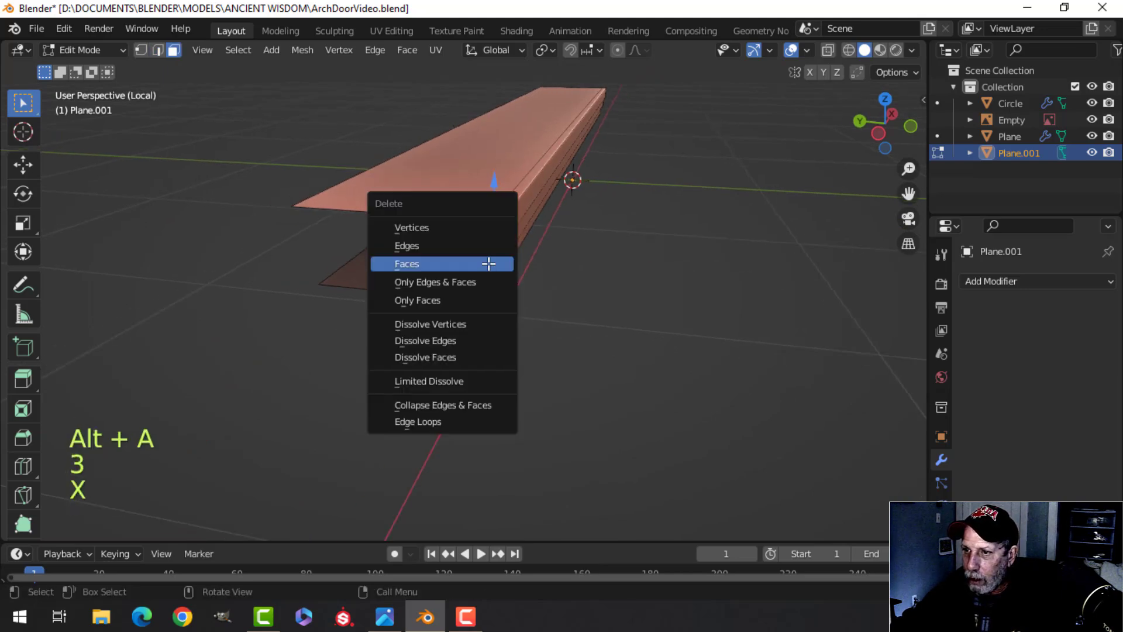
pyautogui.click(483, 259)
pyautogui.press('2')
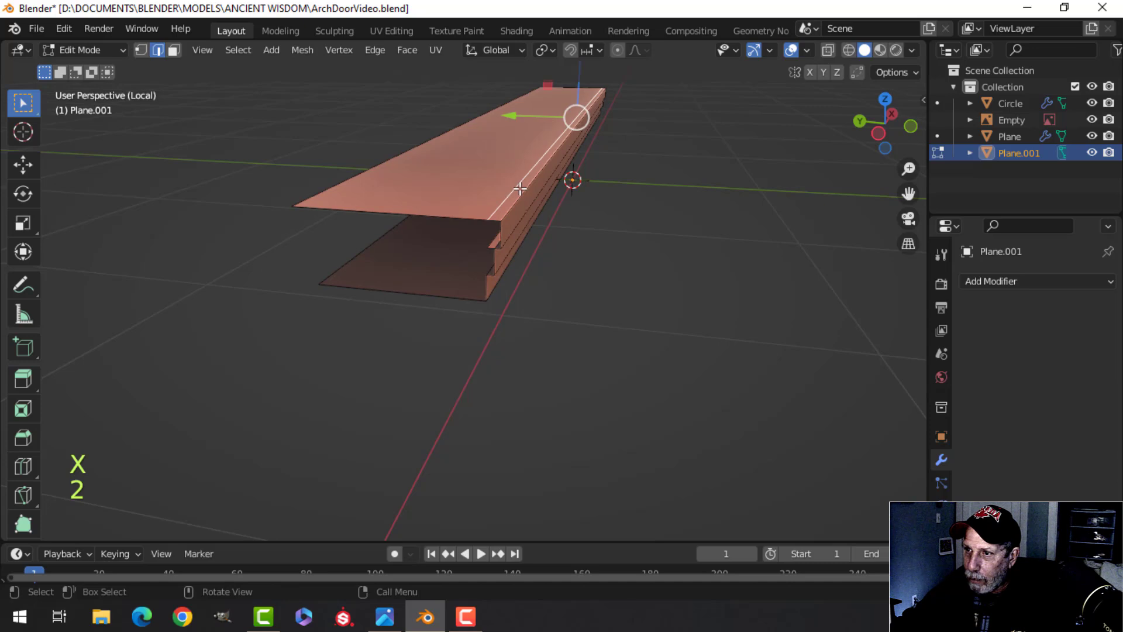
pyautogui.press('x')
pyautogui.click(484, 266)
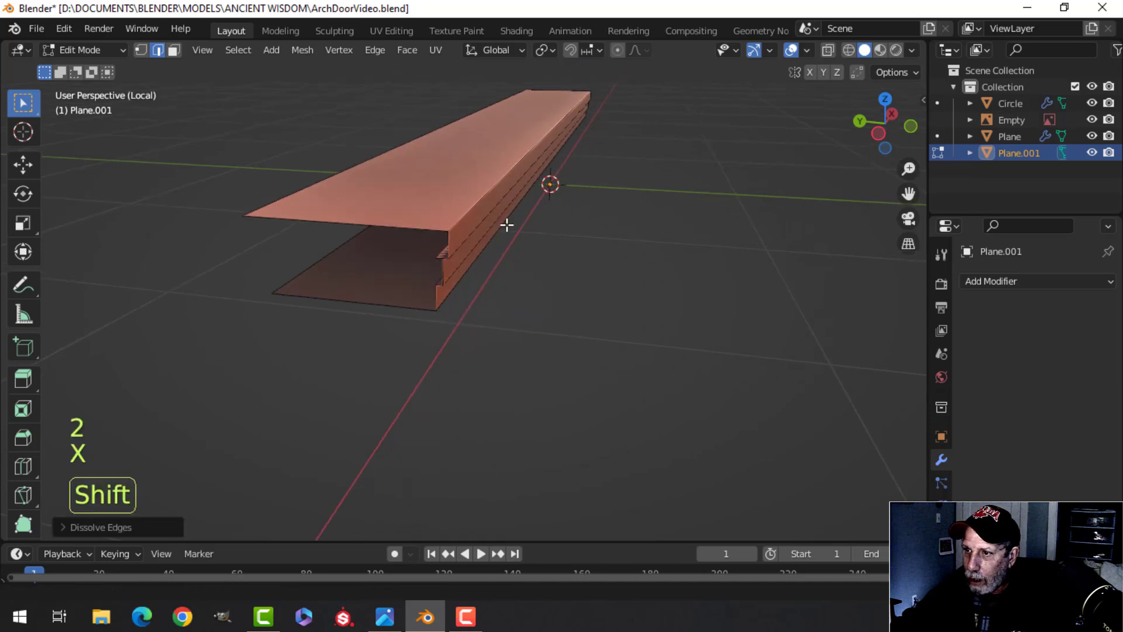
# Bevel the transom's four long projecting front edges narrowly with two segments.
pyautogui.keyDown('shift'); pyautogui.moveTo(509, 223); pyautogui.dragTo(467, 208, button='middle'); pyautogui.keyUp('shift')
pyautogui.keyDown('alt'); pyautogui.keyDown('shift'); pyautogui.click(350, 156); pyautogui.keyUp('shift'); pyautogui.keyUp('alt')
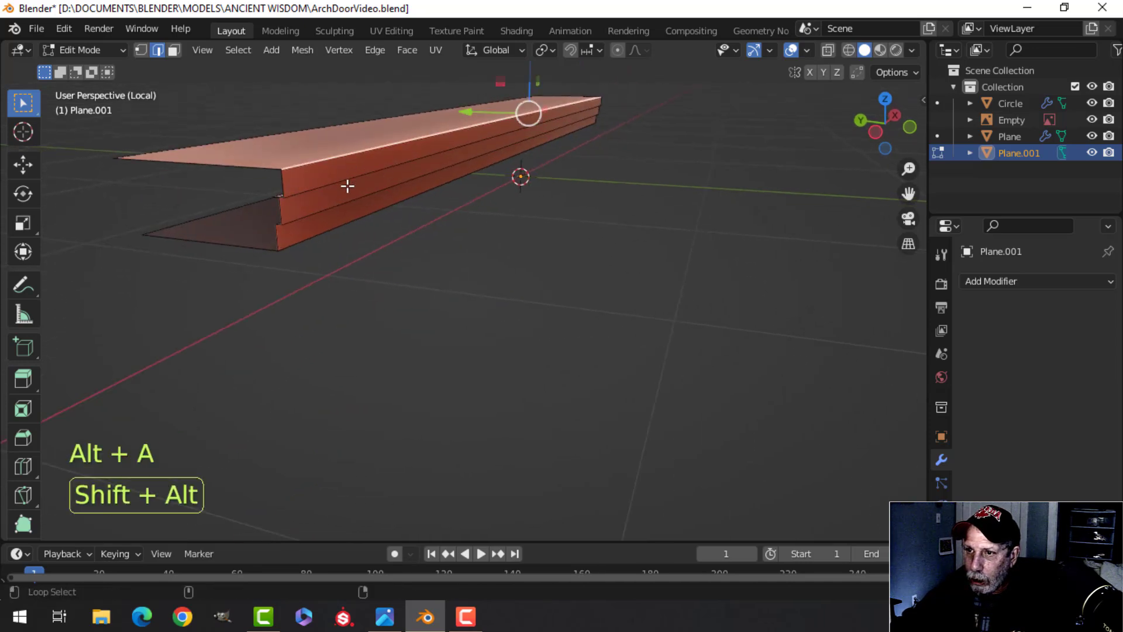
pyautogui.keyDown('alt'); pyautogui.keyDown('shift'); pyautogui.click(324, 210); pyautogui.keyUp('shift'); pyautogui.keyUp('alt')
pyautogui.keyDown('alt'); pyautogui.keyDown('shift'); pyautogui.click(344, 232); pyautogui.keyUp('shift'); pyautogui.keyUp('alt')
pyautogui.keyDown('shift'); pyautogui.moveTo(363, 233); pyautogui.dragTo(423, 246, button='middle'); pyautogui.keyUp('shift')
pyautogui.scroll(2, 403, 247)
pyautogui.hotkey('ctrl', 'b')
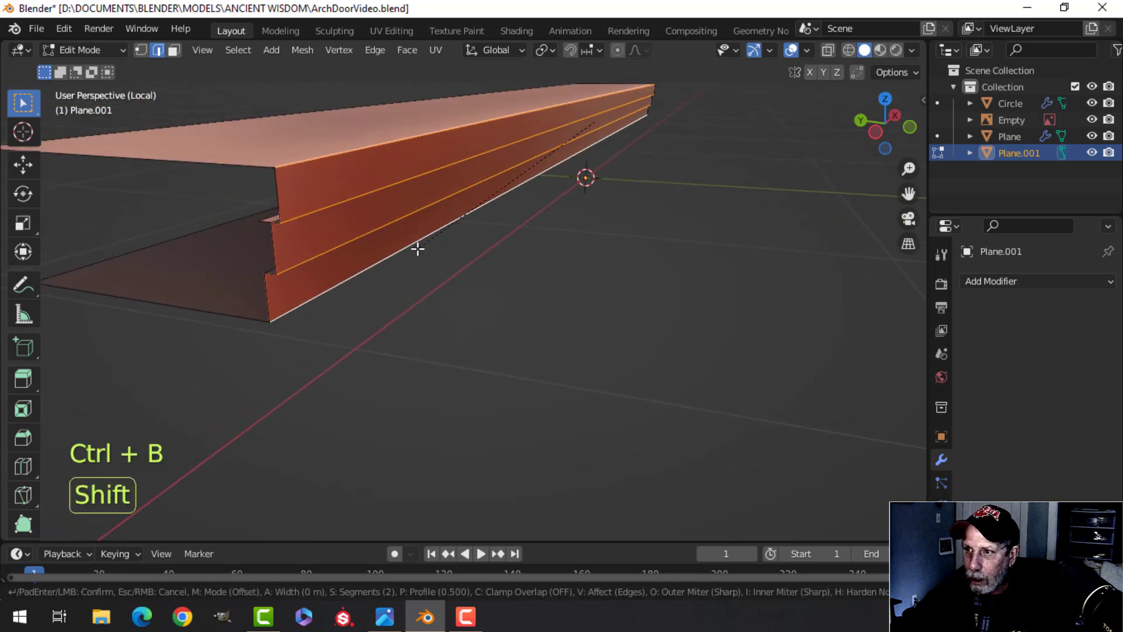
pyautogui.click(402, 260)
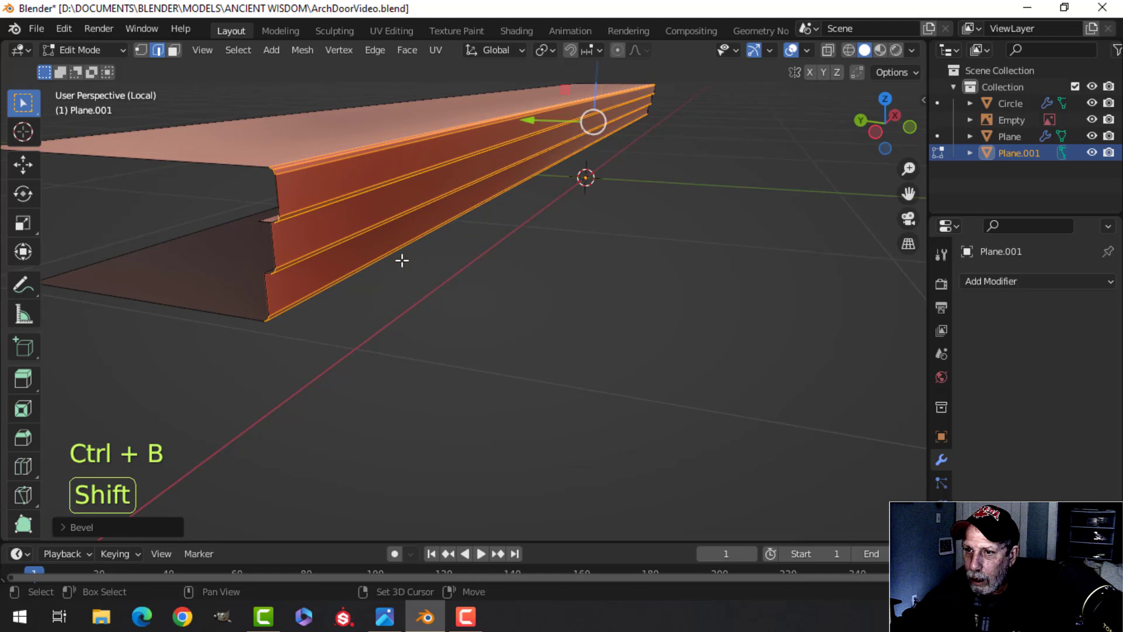
# Return the bevelled transom to Object Mode and leave local view to show the whole doorway.
pyautogui.hotkey('alt', 'a')
pyautogui.moveTo(411, 248); pyautogui.dragTo(351, 231, button='middle')
pyautogui.press('Tab')
pyautogui.moveTo(408, 166); pyautogui.dragTo(444, 290, button='middle')
pyautogui.hotkey('alt', 'a')
pyautogui.press('/')
pyautogui.scroll(1, 500, 248)
# Scale the whole transom mesh to about 1.05 along X so its ends run into the columns.
pyautogui.click(526, 254)
pyautogui.press('Tab')
pyautogui.press('a')
pyautogui.scroll(2, 515, 279)
pyautogui.scroll(-1, 446, 297)
pyautogui.press('s')
pyautogui.press('x')
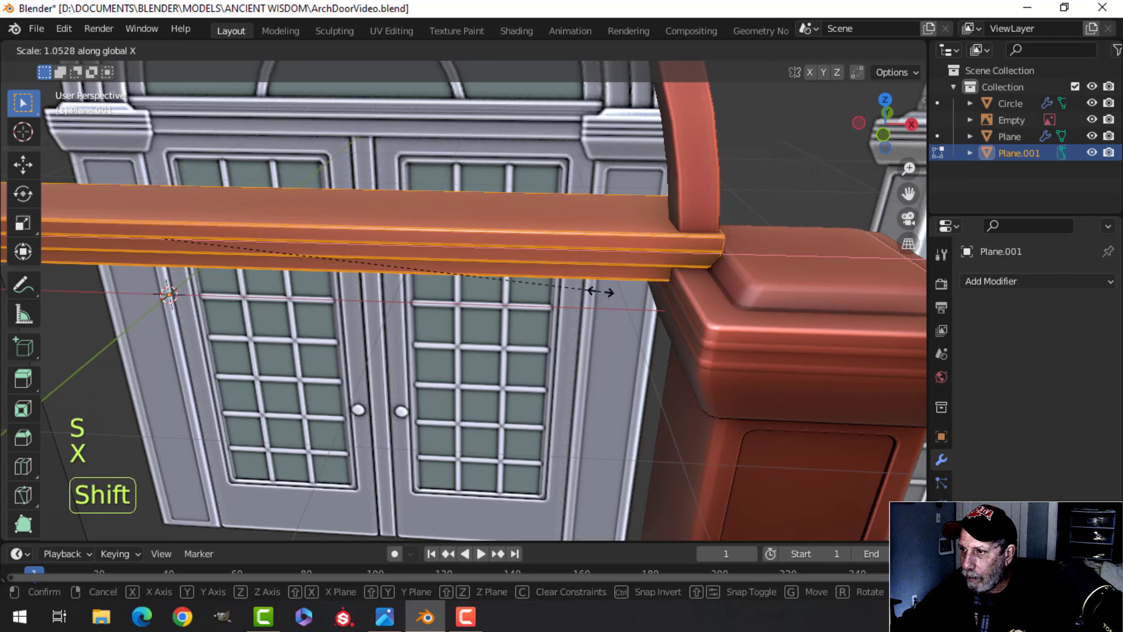
pyautogui.click(591, 290)
pyautogui.scroll(-2, 673, 226)
pyautogui.press('Tab')
pyautogui.moveTo(649, 251); pyautogui.dragTo(521, 170, button='middle')
pyautogui.scroll(2, 538, 231)
pyautogui.hotkey('alt', 'a')
# Duplicate the transom's bottom front edge and move the copy straight down below the bar.
pyautogui.scroll(-2, 549, 250)
pyautogui.keyDown('shift'); pyautogui.moveTo(520, 170); pyautogui.dragTo(299, 240, button='middle'); pyautogui.keyUp('shift')
pyautogui.scroll(1, 508, 247)
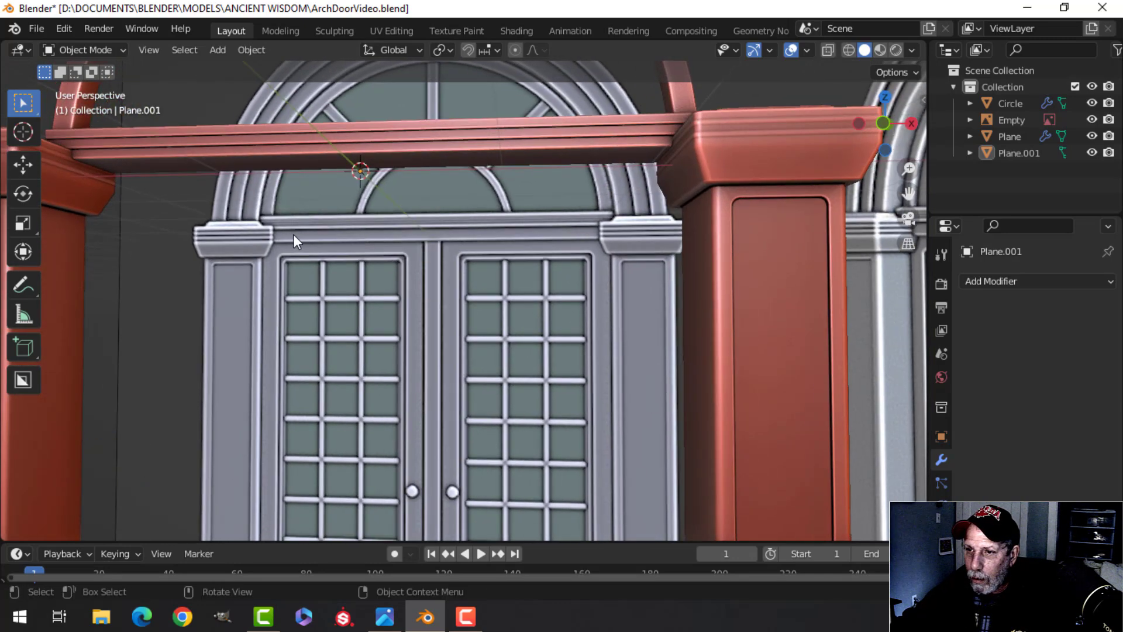
pyautogui.scroll(-2, 436, 203)
pyautogui.moveTo(436, 203); pyautogui.dragTo(451, 229, button='middle')
pyautogui.scroll(2, 452, 231)
pyautogui.keyDown('shift'); pyautogui.moveTo(454, 233); pyautogui.dragTo(458, 274, button='middle'); pyautogui.keyUp('shift')
pyautogui.moveTo(458, 275)
pyautogui.mouseDown(button='middle')
pyautogui.moveTo(453, 224)
pyautogui.moveTo(449, 267)
pyautogui.mouseUp(button='middle')
pyautogui.click(458, 189)
pyautogui.press('Tab')
pyautogui.hotkey('alt', 'a')
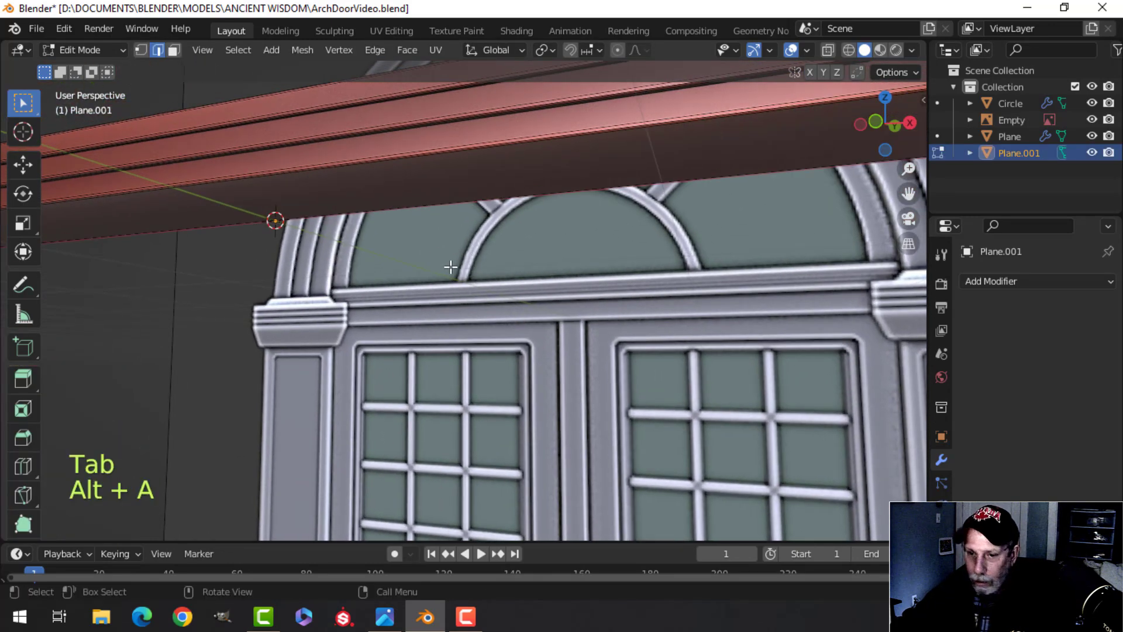
pyautogui.click(432, 152)
pyautogui.scroll(-2, 433, 152)
pyautogui.moveTo(432, 152); pyautogui.dragTo(527, 258, button='middle')
pyautogui.scroll(-2, 509, 263)
pyautogui.hotkey('shift', 'd')
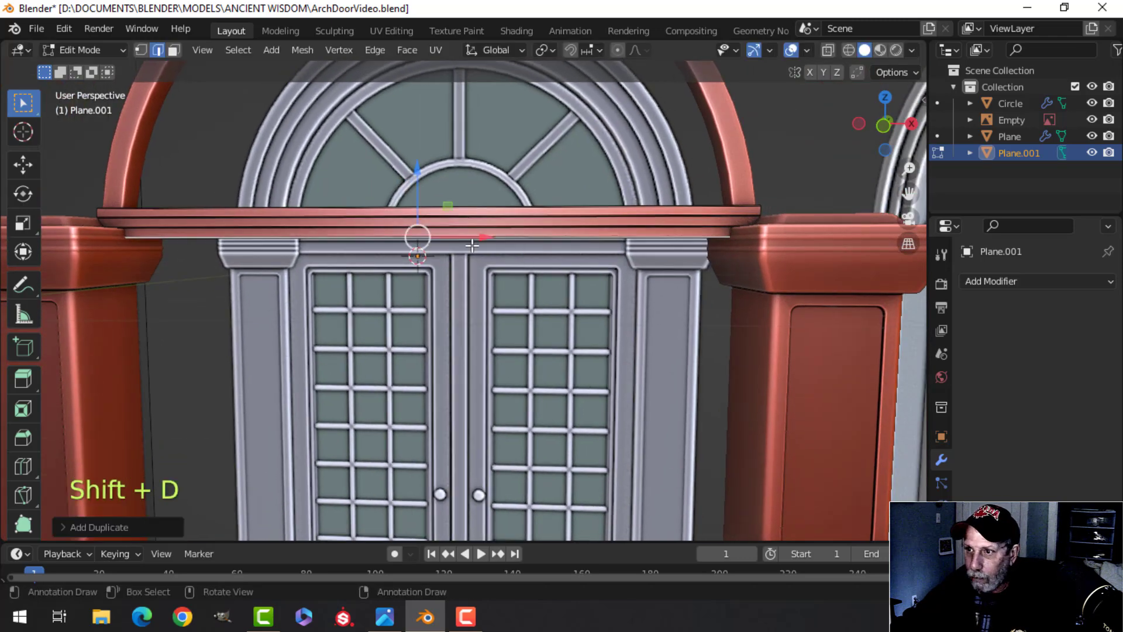
pyautogui.moveTo(421, 183); pyautogui.dragTo(424, 202)
# Separate the duplicated edge into its own object and open it in Edit Mode with everything selected.
pyautogui.press('p')
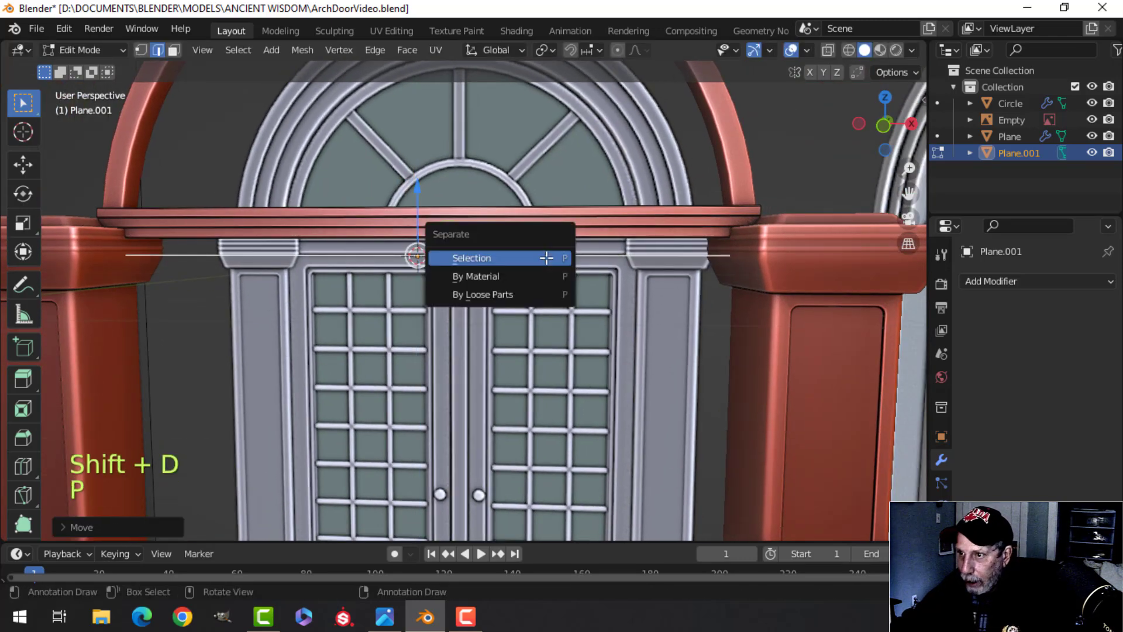
pyautogui.click(535, 257)
pyautogui.press('Tab')
pyautogui.click(526, 254)
pyautogui.press('Tab')
pyautogui.press('a')
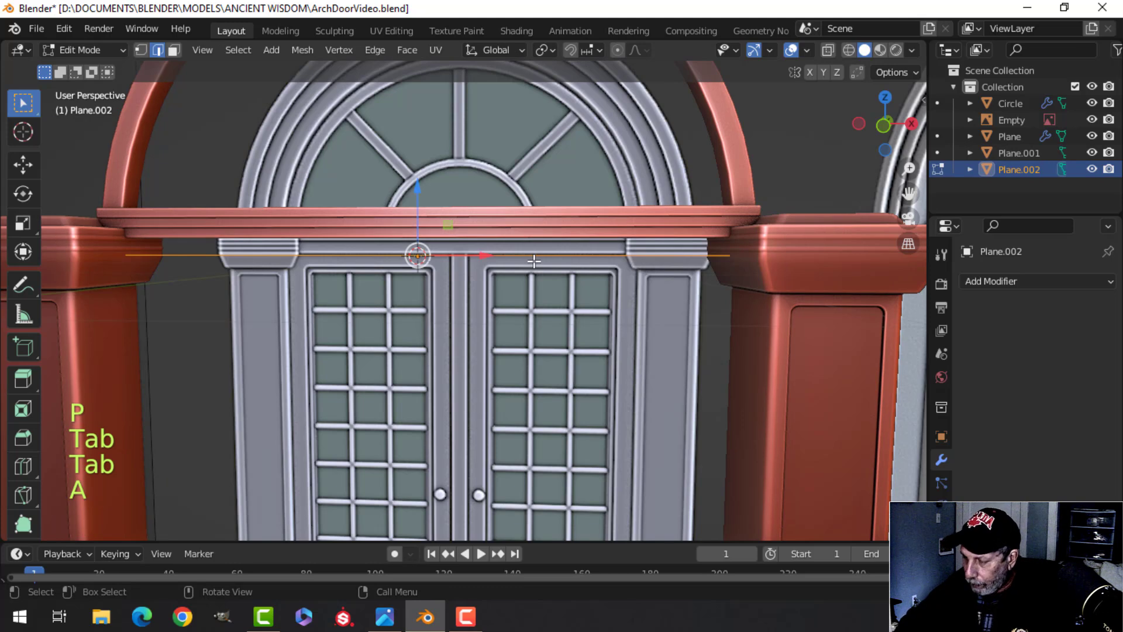
# Form a flat vertical band from the edge in front view, matching the reference's plain strip under the transom.
pyautogui.press('KP_1')
pyautogui.moveTo(424, 195); pyautogui.dragTo(427, 202)
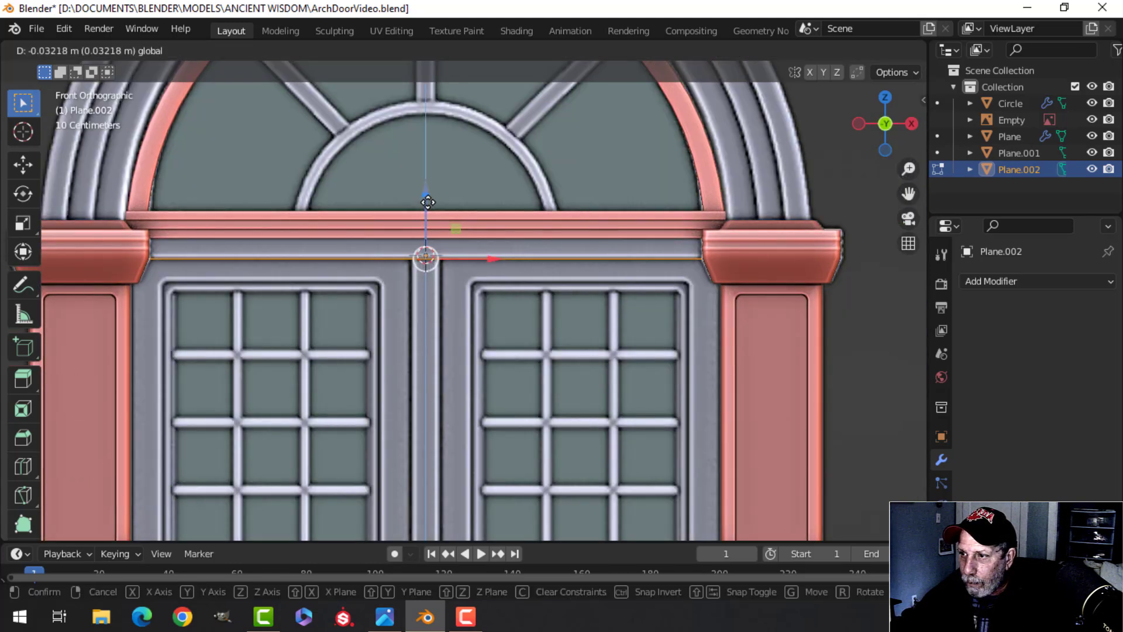
pyautogui.moveTo(428, 201)
pyautogui.mouseDown()
pyautogui.moveTo(420, 221)
pyautogui.moveTo(424, 201)
pyautogui.mouseUp()
pyautogui.press('a')
# Move the flat band along Y to set its depth beneath the moulded transom.
pyautogui.moveTo(485, 313); pyautogui.dragTo(526, 351, button='middle')
pyautogui.scroll(2, 519, 306)
pyautogui.moveTo(556, 348); pyautogui.dragTo(614, 339, button='middle')
pyautogui.moveTo(532, 329); pyautogui.dragTo(558, 350, button='middle')
pyautogui.moveTo(495, 277); pyautogui.dragTo(482, 268)
pyautogui.moveTo(591, 291); pyautogui.dragTo(557, 299, button='middle')
# Extrude the flat band's long edge backward along Y by about 0.1 m and fine-tune its depth.
pyautogui.hotkey('alt', 'a')
pyautogui.scroll(-2, 532, 286)
pyautogui.press('e')
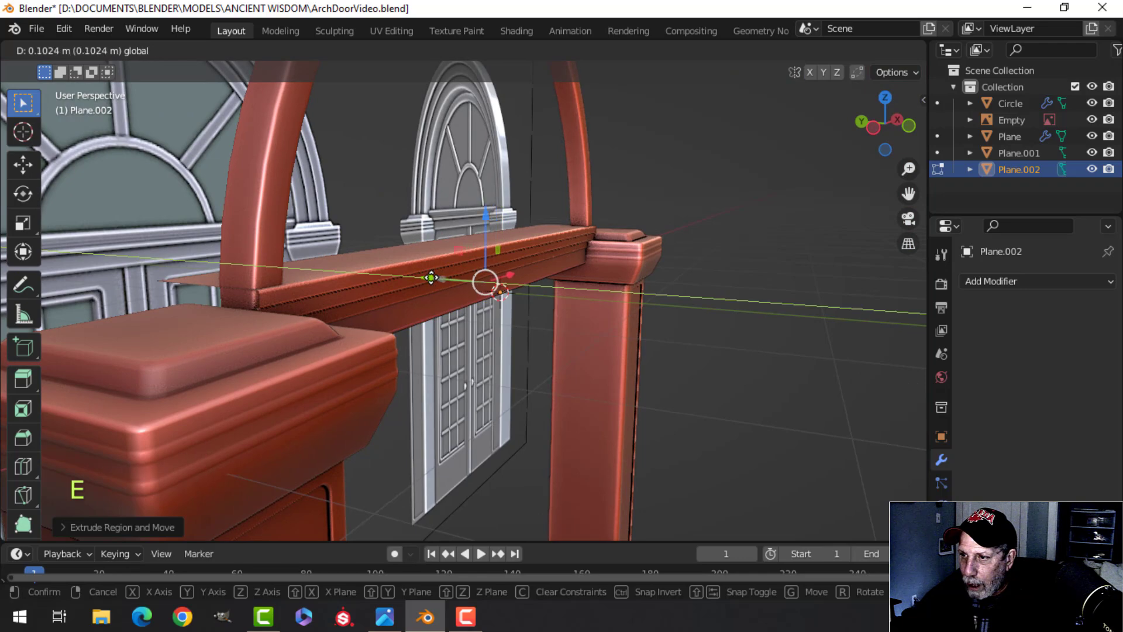
pyautogui.moveTo(424, 276); pyautogui.dragTo(423, 276)
pyautogui.moveTo(425, 276); pyautogui.dragTo(469, 289, button='middle')
pyautogui.press('g')
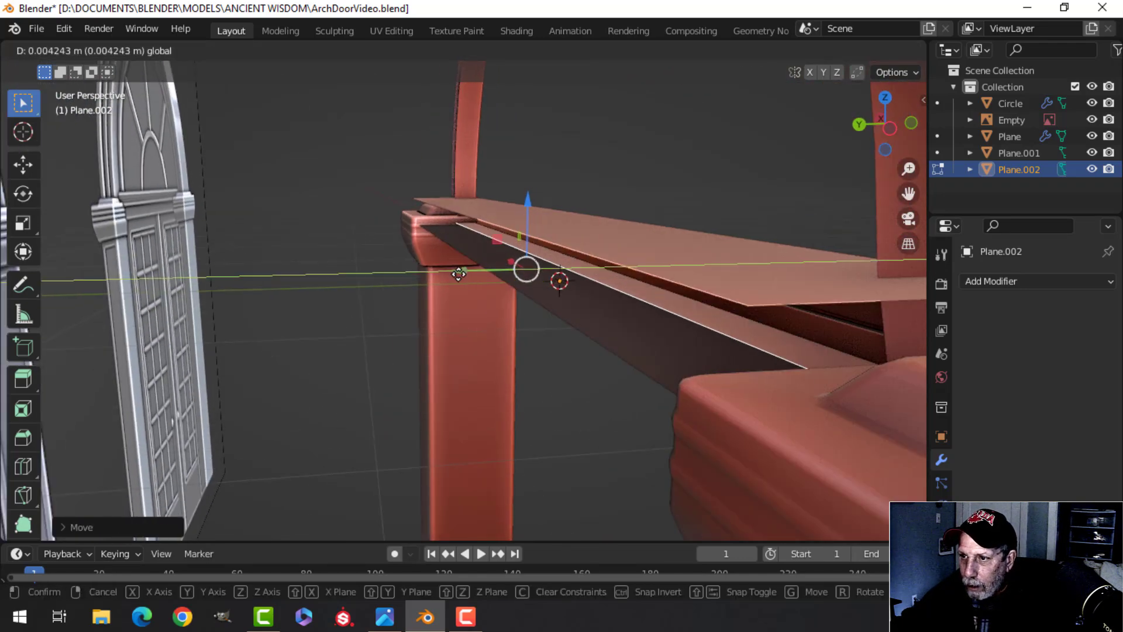
pyautogui.click(421, 281)
# Select the whole band mesh and shift it vertically to sit against the transom's underside.
pyautogui.moveTo(420, 280); pyautogui.dragTo(461, 268, button='middle')
pyautogui.press('a')
pyautogui.moveTo(439, 190); pyautogui.dragTo(448, 225)
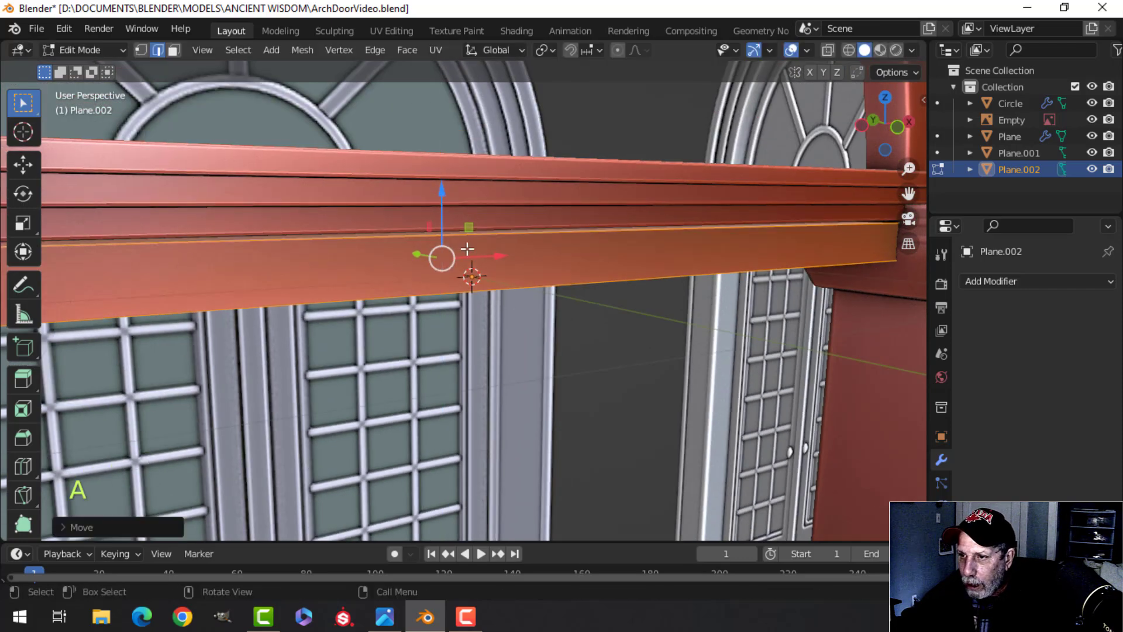
# Bevel the flat band's two long front edges with two segments.
pyautogui.hotkey('alt', 'a')
pyautogui.keyDown('shift'); pyautogui.click(487, 289); pyautogui.keyUp('shift')
pyautogui.moveTo(491, 291); pyautogui.dragTo(633, 297, button='middle')
pyautogui.hotkey('ctrl', 'b')
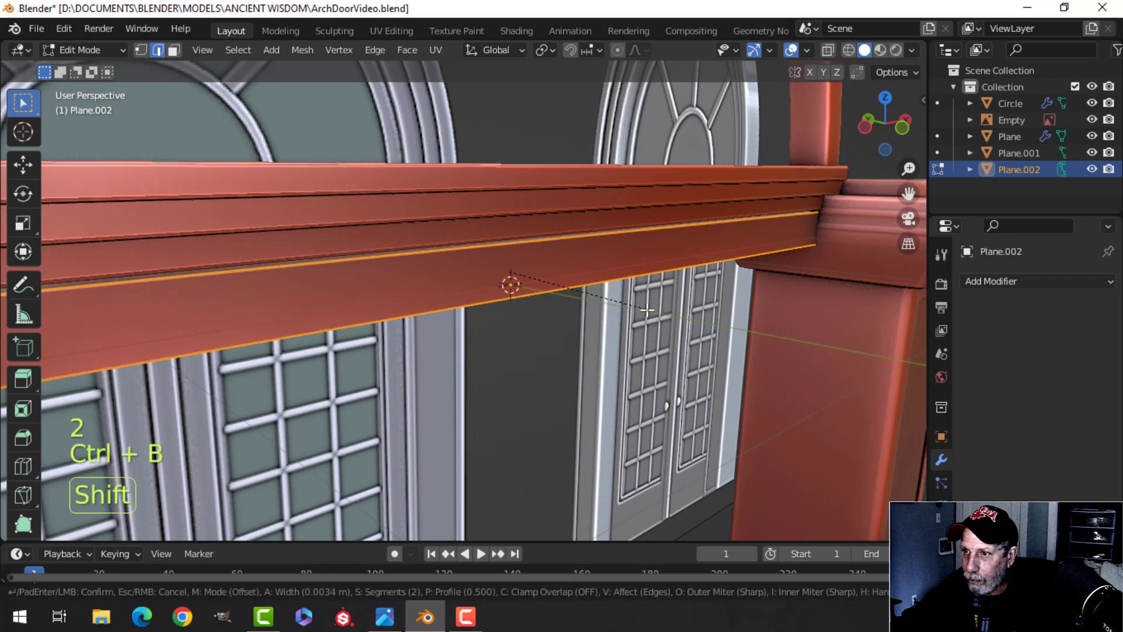
pyautogui.click(607, 315)
pyautogui.press('a')
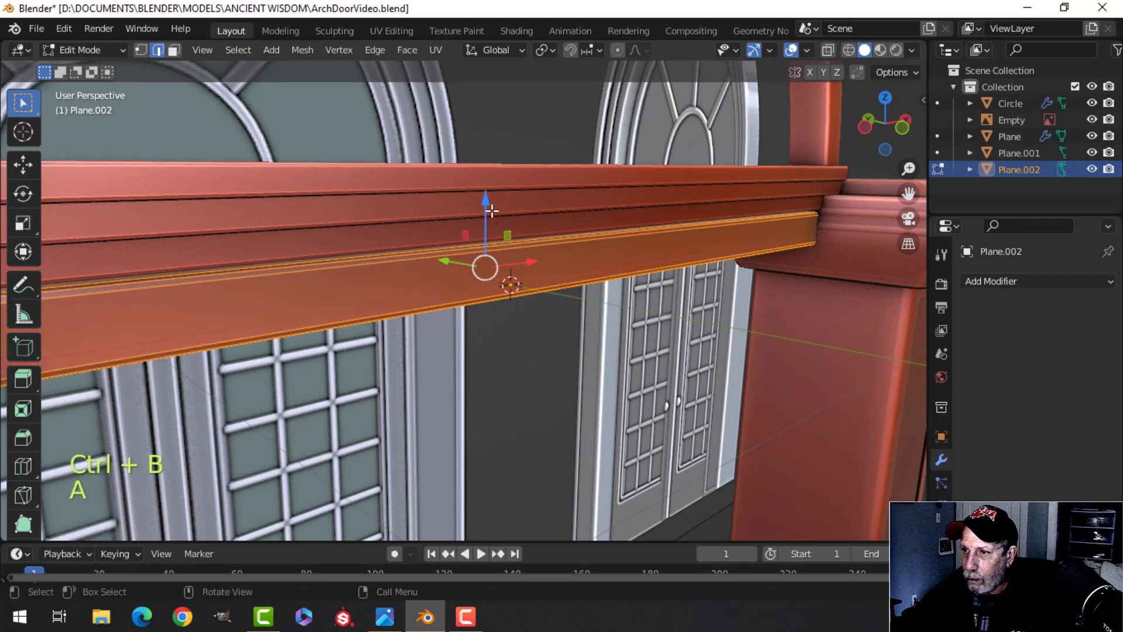
pyautogui.press('Tab')
# Recalculate the flat band's normals to face outside.
pyautogui.moveTo(571, 305); pyautogui.dragTo(508, 291, button='middle')
pyautogui.hotkey('alt', 'a')
pyautogui.click(503, 296)
pyautogui.press('Tab')
pyautogui.press('a')
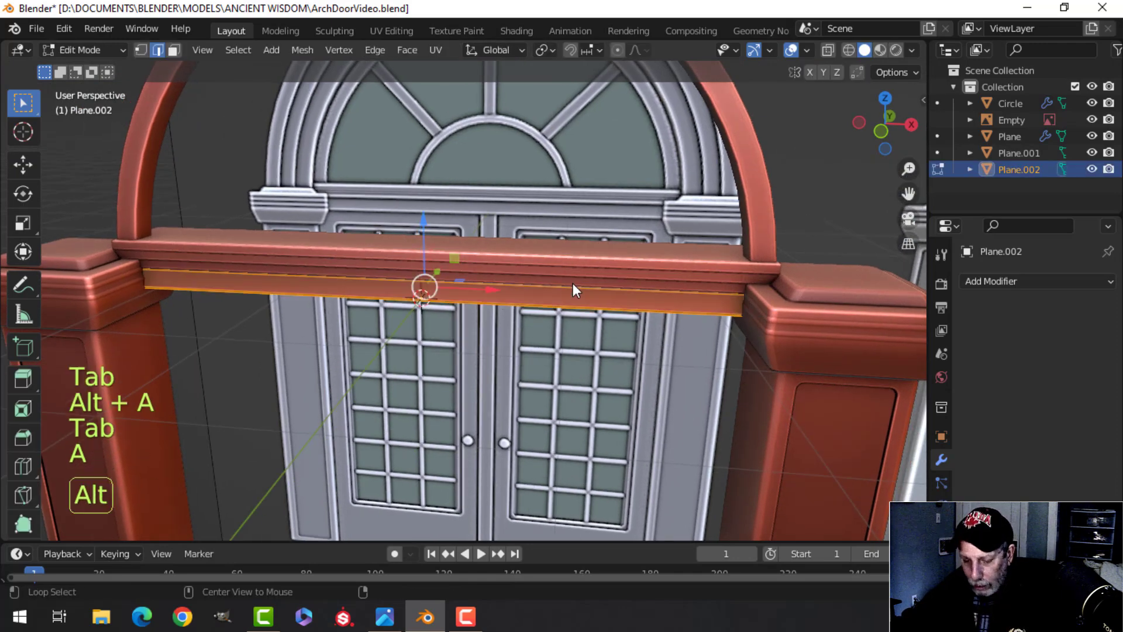
pyautogui.hotkey('alt', 'n')
pyautogui.click(572, 284)
pyautogui.press('Tab')
pyautogui.hotkey('alt', 'a')
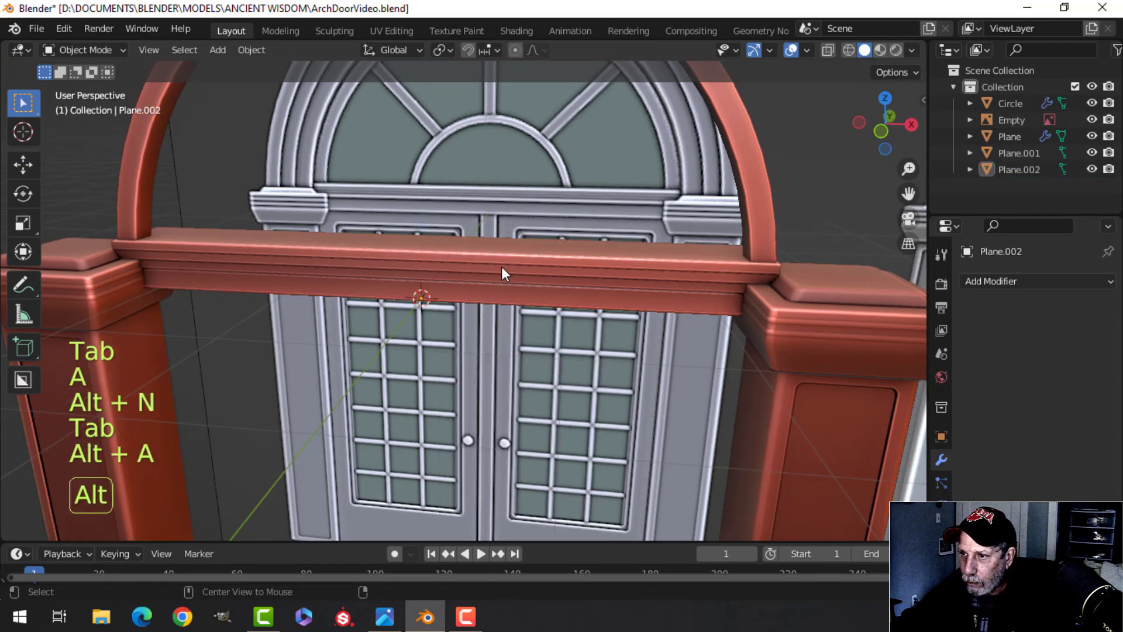
# Recalculate the moulded transom's normals to face outside.
pyautogui.click(504, 275)
pyautogui.press('Tab')
pyautogui.press('a')
pyautogui.hotkey('alt', 'n')
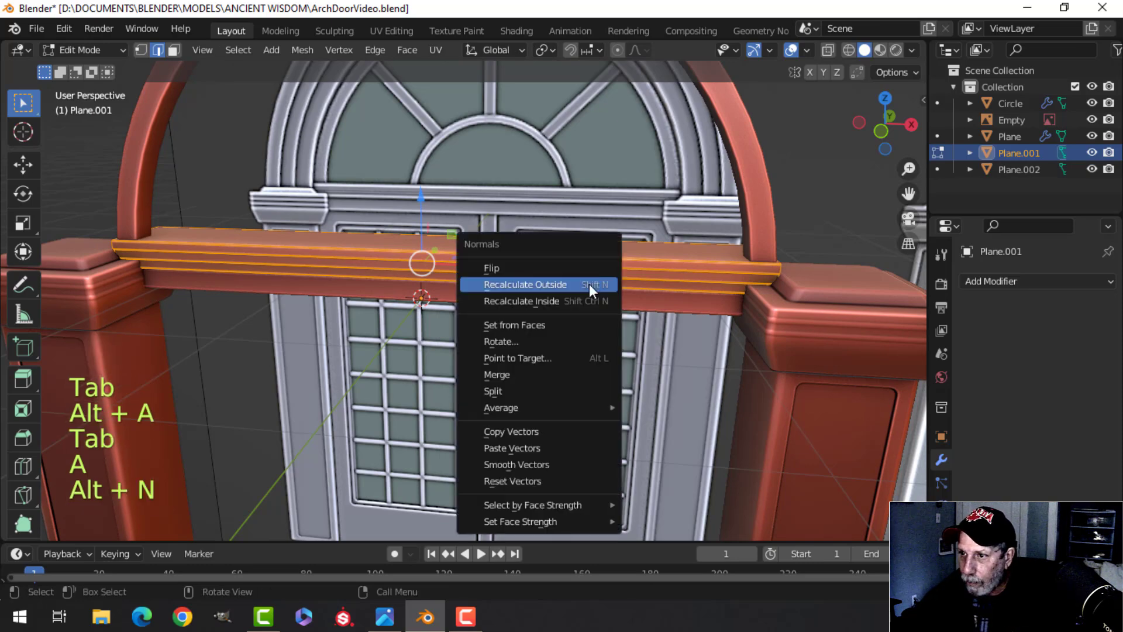
pyautogui.click(589, 291)
pyautogui.press('Tab')
pyautogui.hotkey('alt', 'a')
# Isolate the flat band in local view to inspect its shape, and return to the full scene.
pyautogui.click(493, 295)
pyautogui.moveTo(519, 304); pyautogui.dragTo(441, 317, button='middle')
pyautogui.press('KP_Divide')
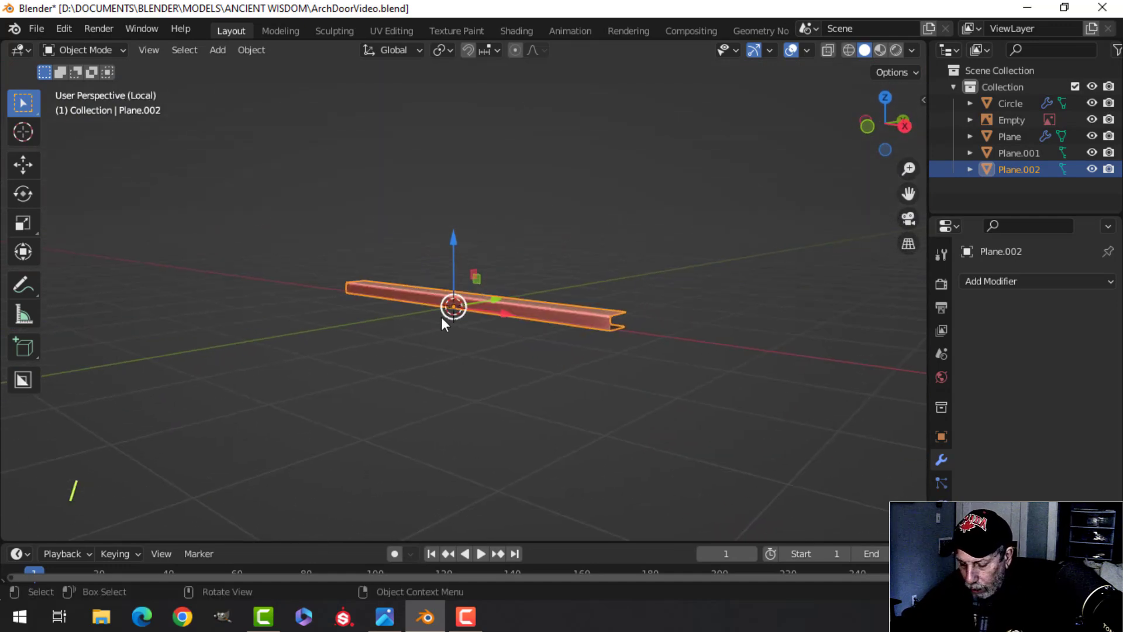
pyautogui.press('KP_Divide')
# Duplicate the flat band's entire mesh within Edit Mode and rotate the copy 90° about the Y axis.
pyautogui.hotkey('alt', 'a')
pyautogui.click(419, 279)
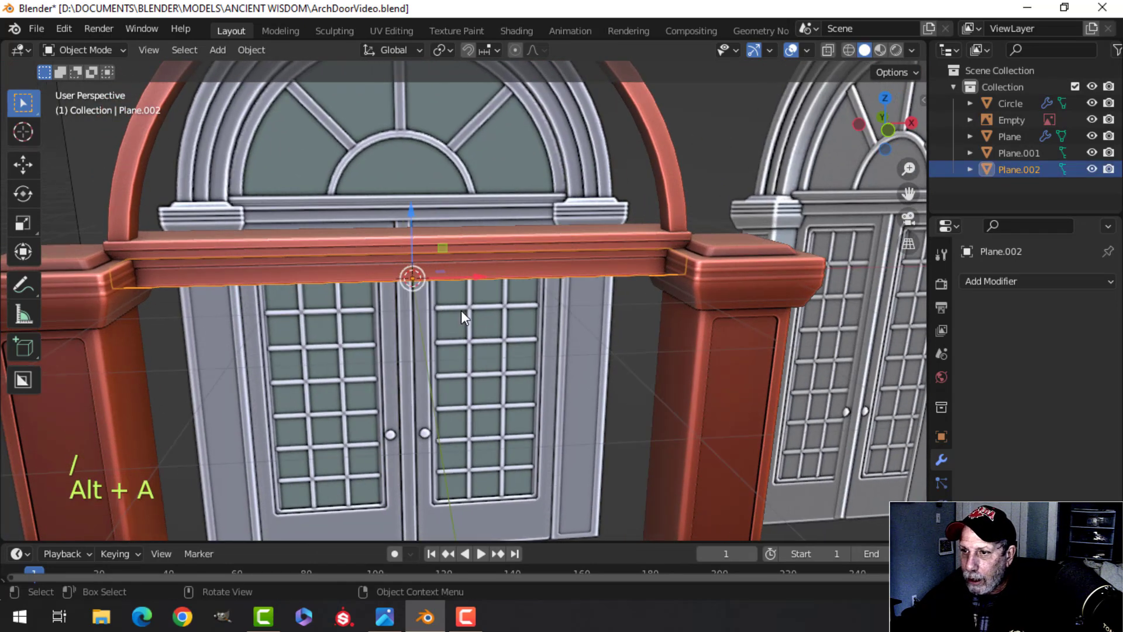
pyautogui.press('Tab')
pyautogui.press('a')
pyautogui.press('KP_1')
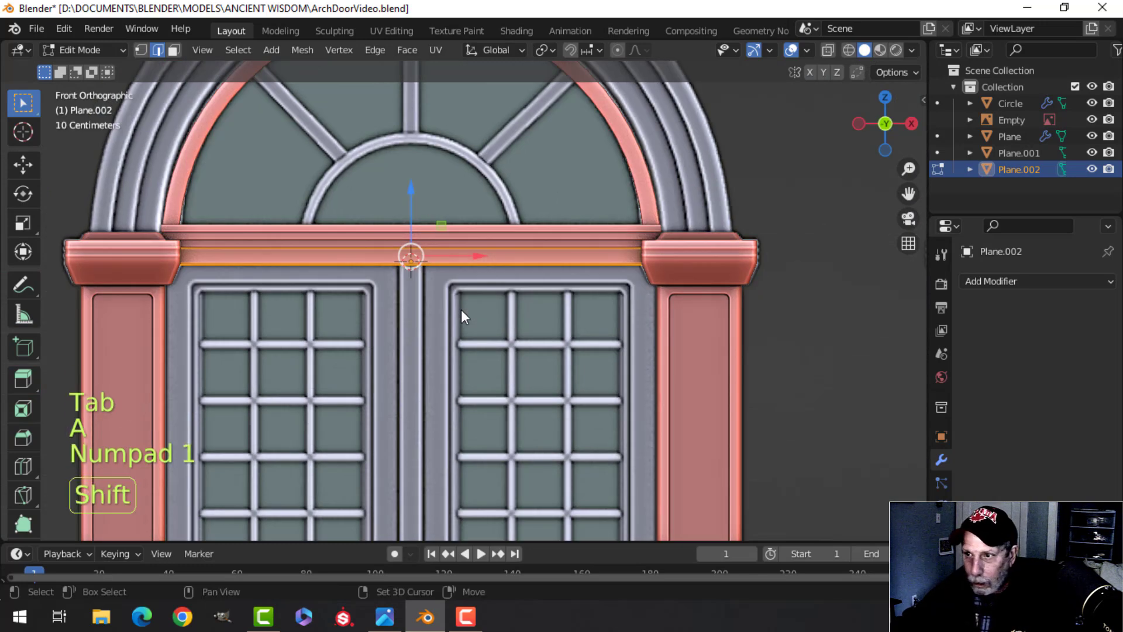
pyautogui.hotkey('shift', 'd')
pyautogui.write('ry90')
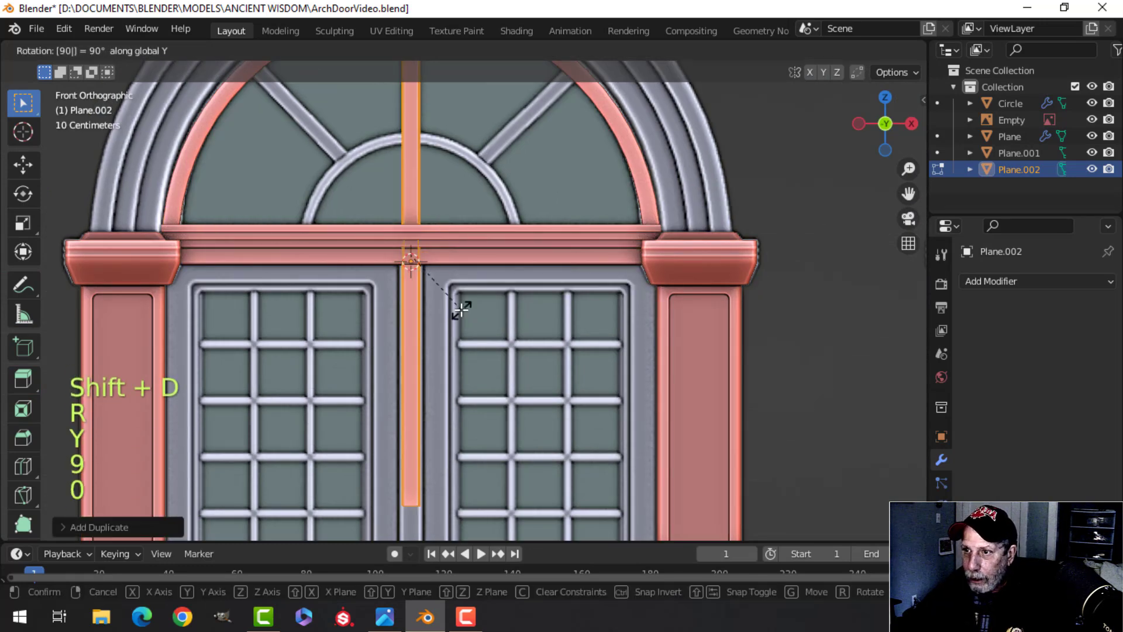
pyautogui.click(426, 219)
# Move the vertical copy straight down so it starts just below the transom, over the centre post between the doors.
pyautogui.moveTo(408, 193); pyautogui.dragTo(430, 344)
pyautogui.moveTo(436, 421); pyautogui.dragTo(441, 465)
pyautogui.scroll(3, 471, 300)
pyautogui.keyDown('shift'); pyautogui.moveTo(470, 300); pyautogui.dragTo(486, 202, button='middle'); pyautogui.keyUp('shift')
pyautogui.scroll(-1, 517, 348)
pyautogui.keyDown('shift'); pyautogui.moveTo(516, 341); pyautogui.dragTo(518, 297, button='middle'); pyautogui.keyUp('shift')
# Widen the vertical copy along X to match the width of the reference's centre post.
pyautogui.press('s')
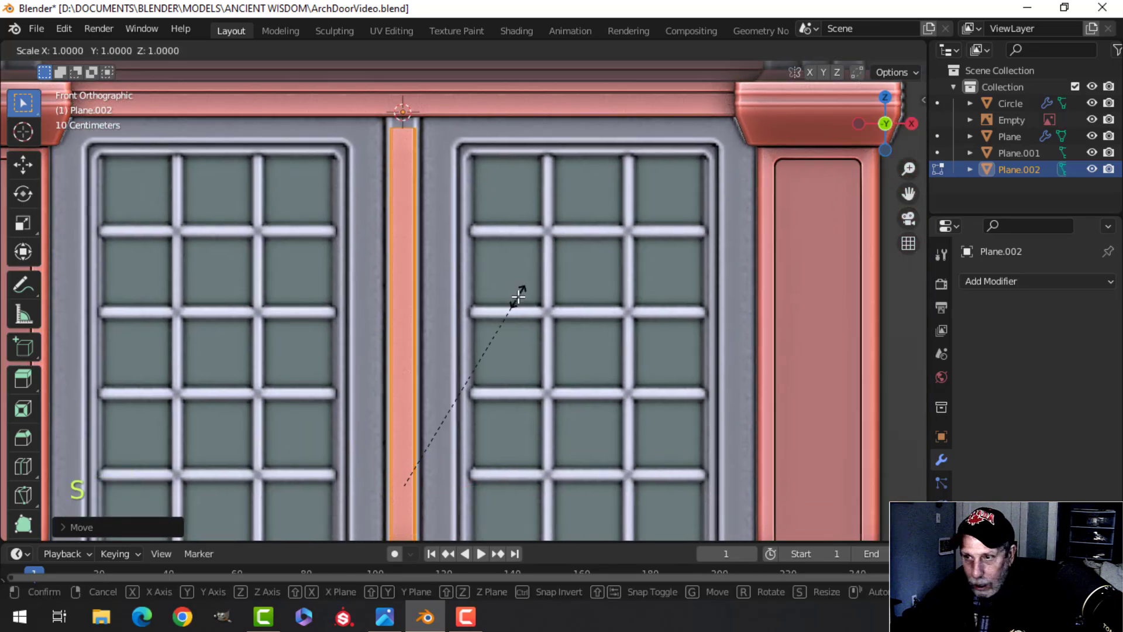
pyautogui.press('x')
pyautogui.press('shift')
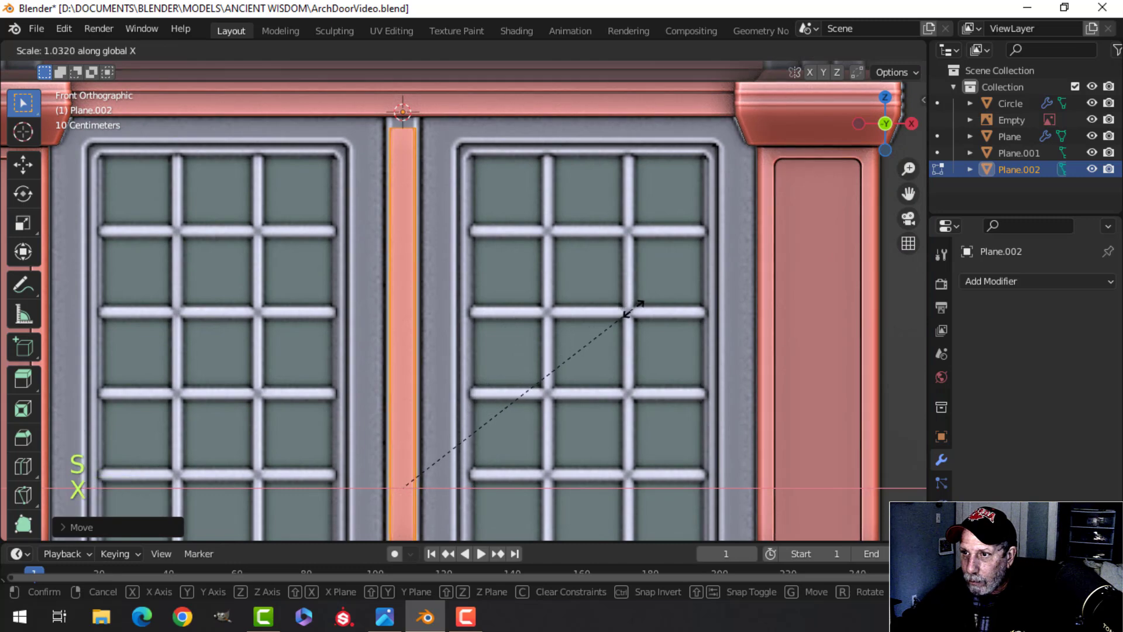
pyautogui.click(715, 308)
# Raise the centre post's top edge loop to meet the underside of the flat band.
pyautogui.moveTo(400, 191); pyautogui.dragTo(490, 264, button='middle')
pyautogui.hotkey('alt', 'a')
pyautogui.scroll(2, 490, 265)
pyautogui.moveTo(490, 264)
pyautogui.keyDown('shift'); pyautogui.mouseDown(button='middle')
pyautogui.moveTo(471, 253)
pyautogui.moveTo(492, 258)
pyautogui.mouseUp(button='middle'); pyautogui.keyUp('shift')
pyautogui.keyDown('alt'); pyautogui.click(494, 206); pyautogui.keyUp('alt')
pyautogui.moveTo(494, 206)
pyautogui.mouseDown(button='middle')
pyautogui.moveTo(493, 226)
pyautogui.moveTo(486, 202)
pyautogui.mouseUp(button='middle')
pyautogui.moveTo(467, 145); pyautogui.dragTo(465, 117)
# Select all geometry linked to the centre post and separate it into its own object.
pyautogui.press('a')
pyautogui.moveTo(517, 271); pyautogui.dragTo(533, 271, button='middle')
pyautogui.hotkey('alt', 'a')
pyautogui.click(490, 247)
pyautogui.hotkey('ctrl', 'l')
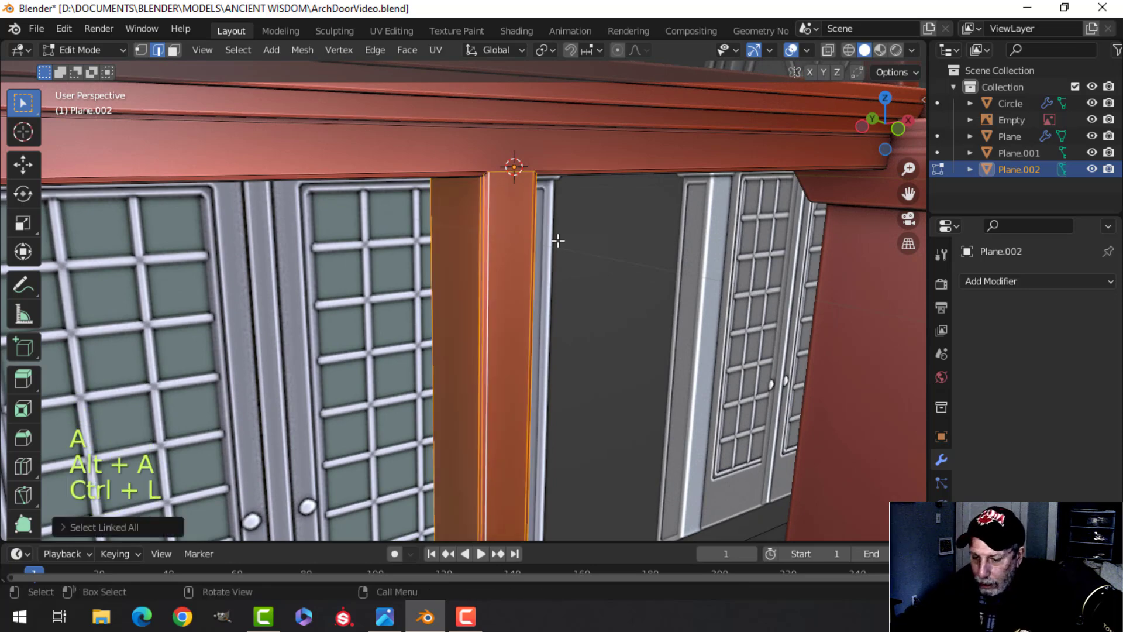
pyautogui.press('p')
pyautogui.click(492, 238)
# Move the entire centre post slightly back along Y so it sits behind the flat band's front face.
pyautogui.press('Tab')
pyautogui.press('a')
pyautogui.moveTo(530, 247); pyautogui.dragTo(582, 299, button='middle')
pyautogui.moveTo(571, 399); pyautogui.dragTo(556, 305, button='middle')
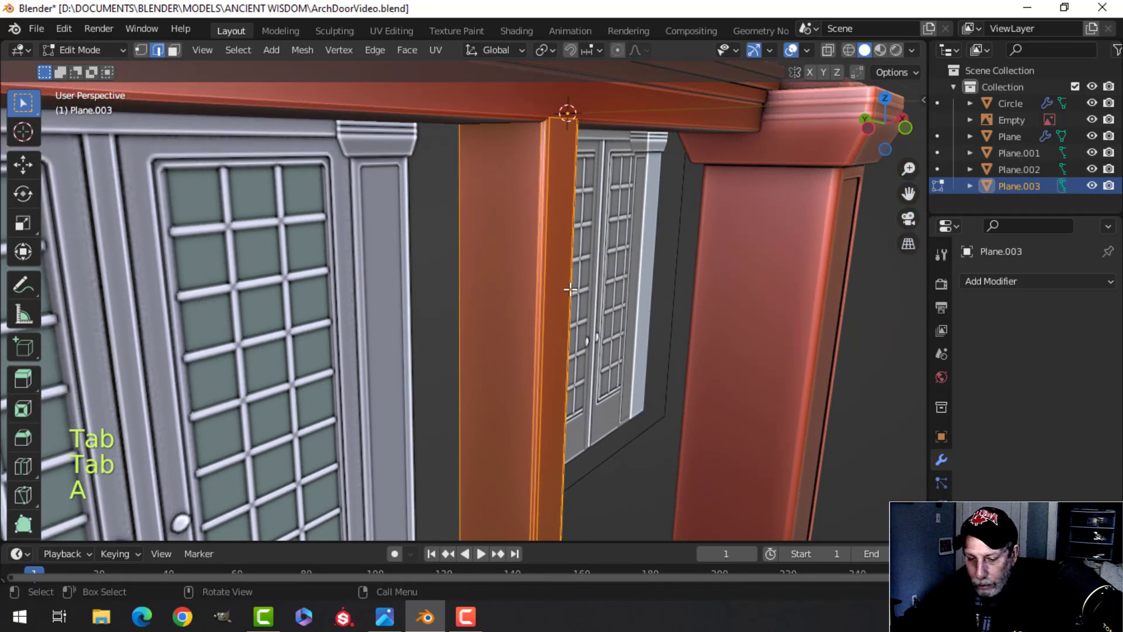
pyautogui.press('g')
pyautogui.press('y')
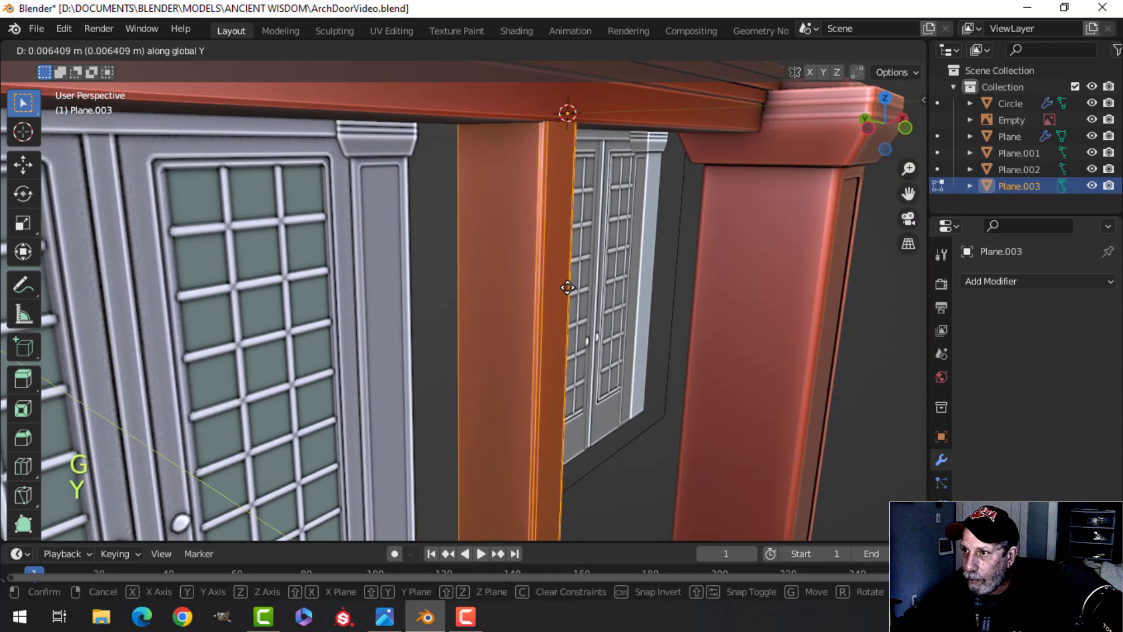
pyautogui.click(565, 287)
pyautogui.press('Tab')
pyautogui.moveTo(565, 287); pyautogui.dragTo(455, 153, button='middle')
pyautogui.hotkey('alt', 'a')
# Select the centre post's bottom end in wireframe front view and extend it down to the base of the doors.
pyautogui.scroll(2, 478, 272)
pyautogui.scroll(-4, 477, 272)
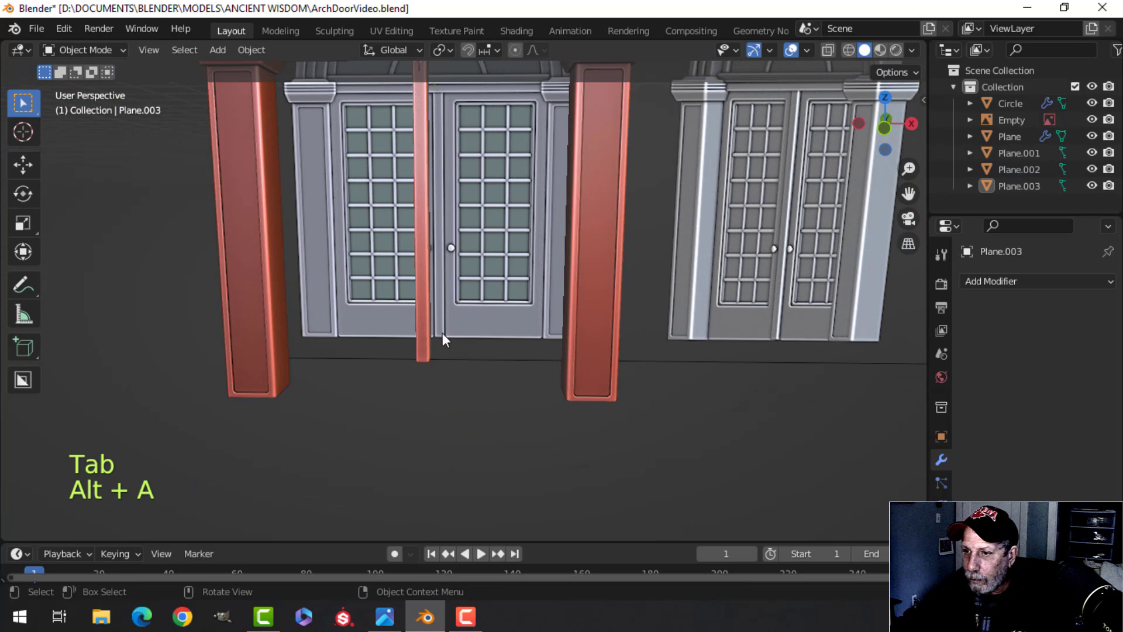
pyautogui.click(427, 332)
pyautogui.press('KP_1')
pyautogui.press('Tab')
pyautogui.press('z')
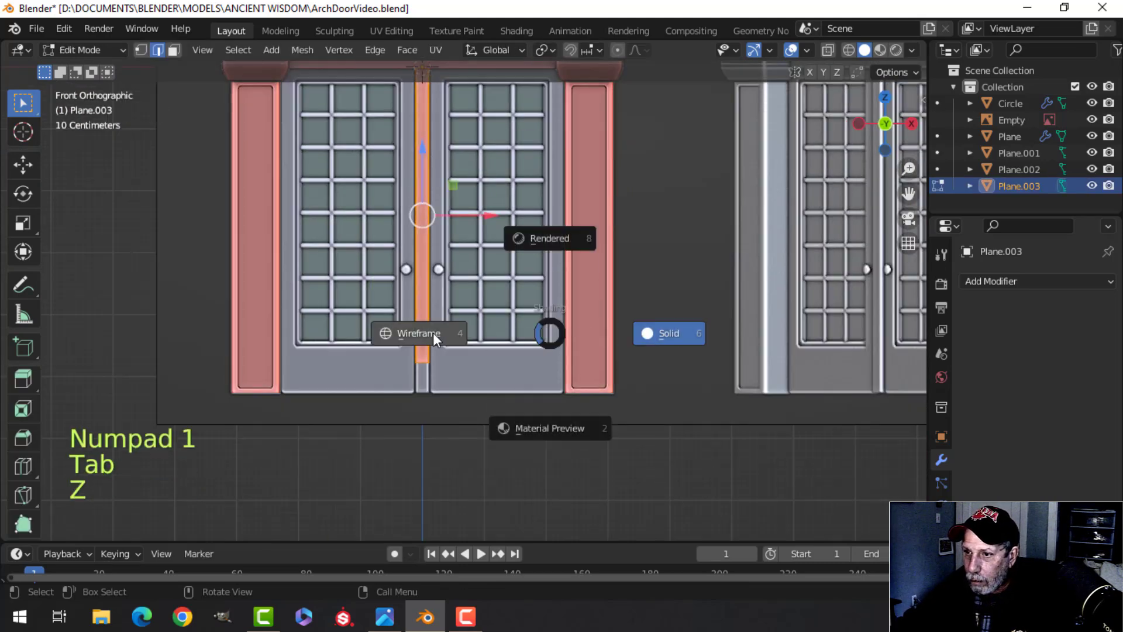
pyautogui.click(391, 356)
pyautogui.hotkey('alt', 'a')
pyautogui.press('b')
pyautogui.moveTo(489, 394)
pyautogui.mouseDown()
pyautogui.moveTo(412, 326)
pyautogui.moveTo(433, 336)
pyautogui.mouseUp()
pyautogui.press('z')
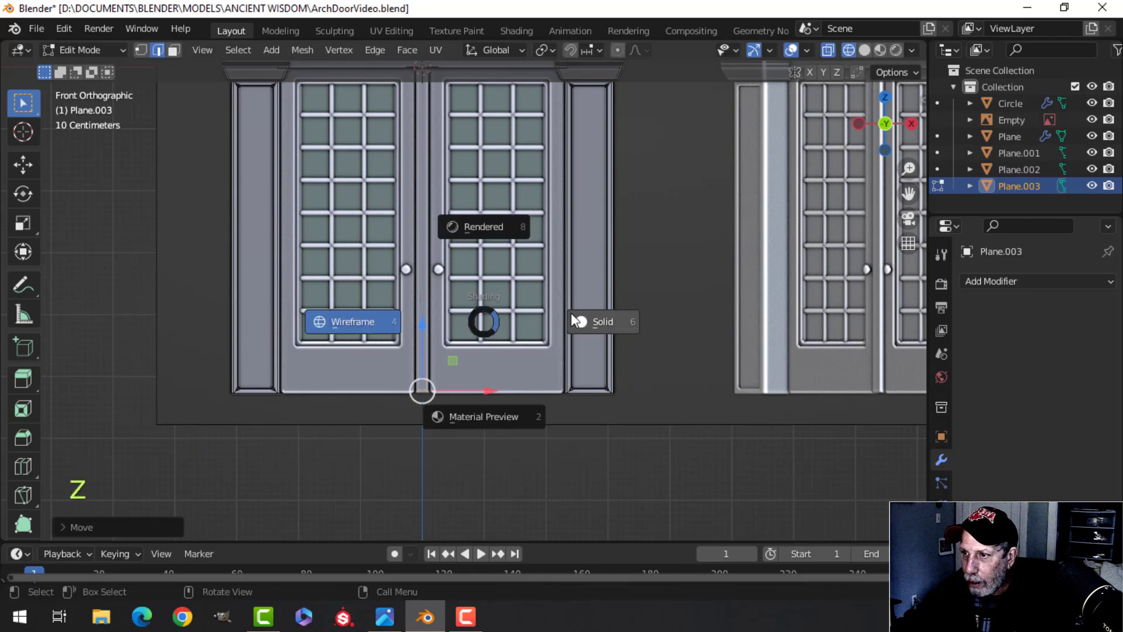
pyautogui.click(592, 321)
pyautogui.press('Tab')
pyautogui.hotkey('alt', 'a')
# Add a mesh circle at the 3D cursor and rotate it 90° about X to face the front.
pyautogui.scroll(-3, 462, 259)
pyautogui.moveTo(462, 259); pyautogui.dragTo(337, 334, button='middle')
pyautogui.scroll(3, 337, 330)
pyautogui.keyDown('shift'); pyautogui.moveTo(338, 263); pyautogui.dragTo(409, 406, button='middle'); pyautogui.keyUp('shift')
pyautogui.keyDown('shift'); pyautogui.moveTo(310, 170); pyautogui.dragTo(534, 236, button='middle'); pyautogui.keyUp('shift')
pyautogui.press('KP_1')
pyautogui.scroll(3, 394, 255)
pyautogui.hotkey('shift', 'a')
pyautogui.moveTo(518, 236)
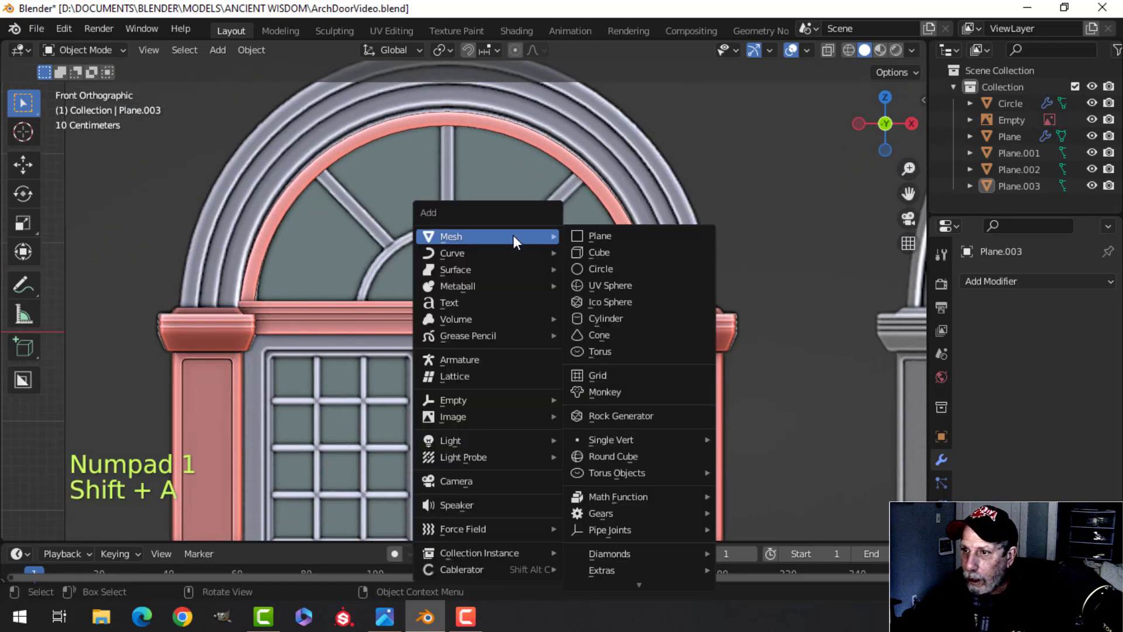
pyautogui.click(601, 268)
pyautogui.press('Tab')
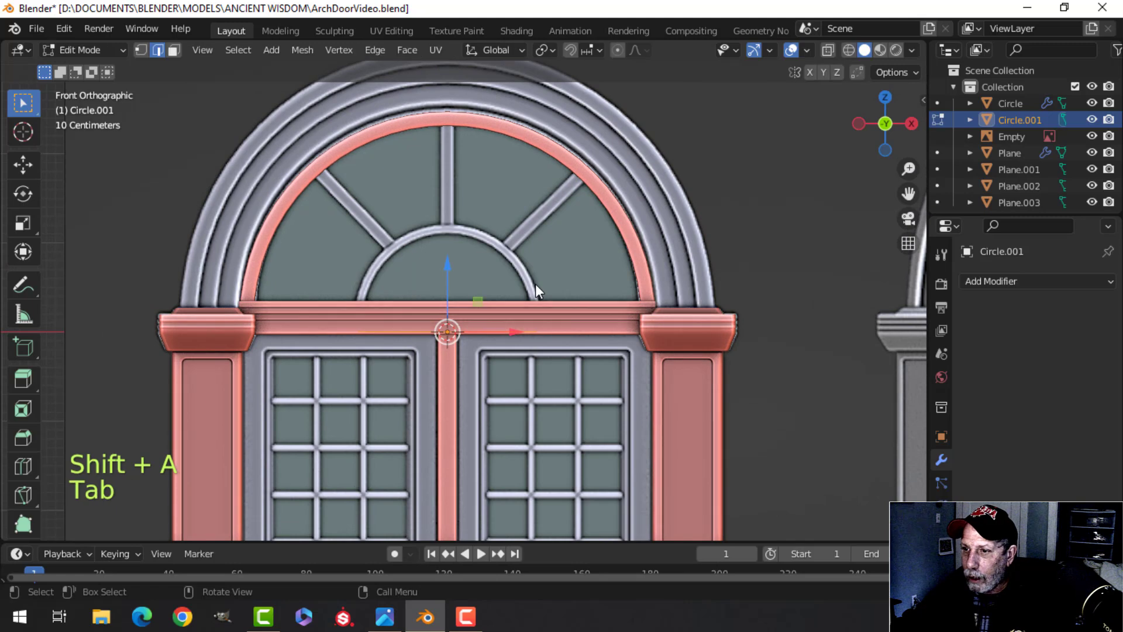
pyautogui.write('rx90')
pyautogui.click(535, 283)
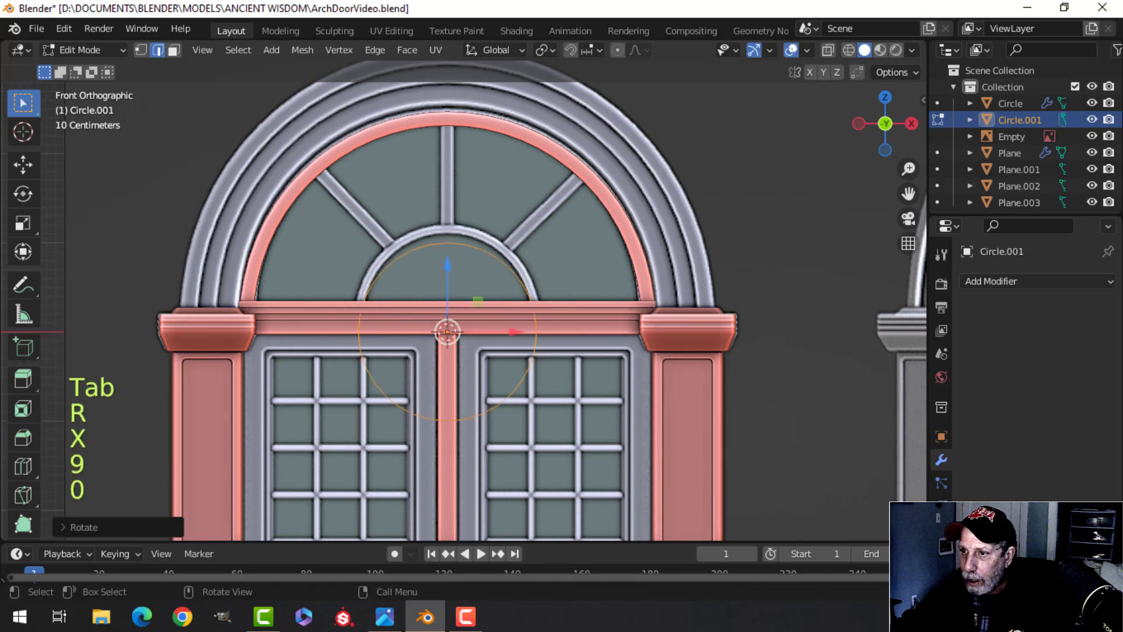
# Raise the circle and scale it to fit the outer edge of the reference's small inner arch.
pyautogui.scroll(1, 486, 288)
pyautogui.press('1')
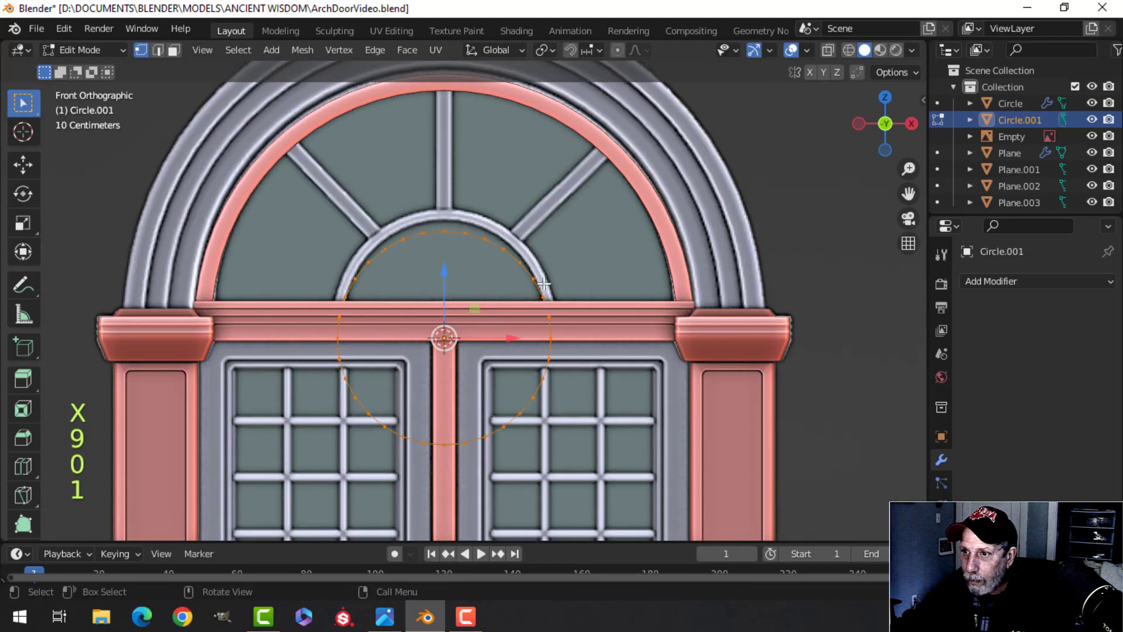
pyautogui.moveTo(443, 273); pyautogui.dragTo(543, 253)
pyautogui.moveTo(447, 264); pyautogui.dragTo(444, 257)
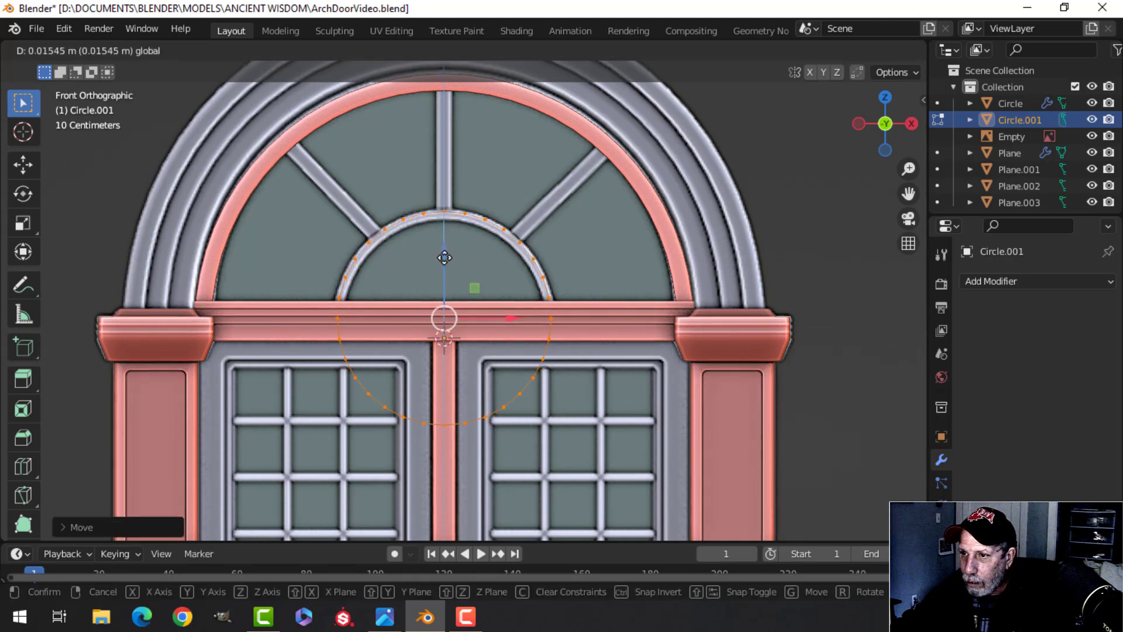
pyautogui.press('s')
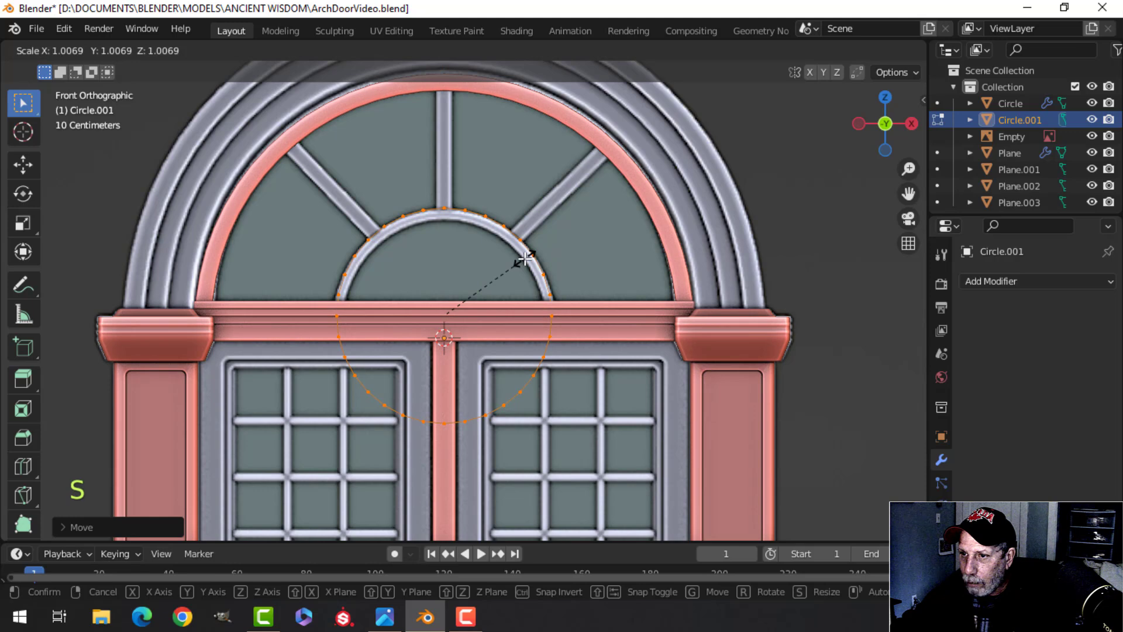
pyautogui.click(526, 258)
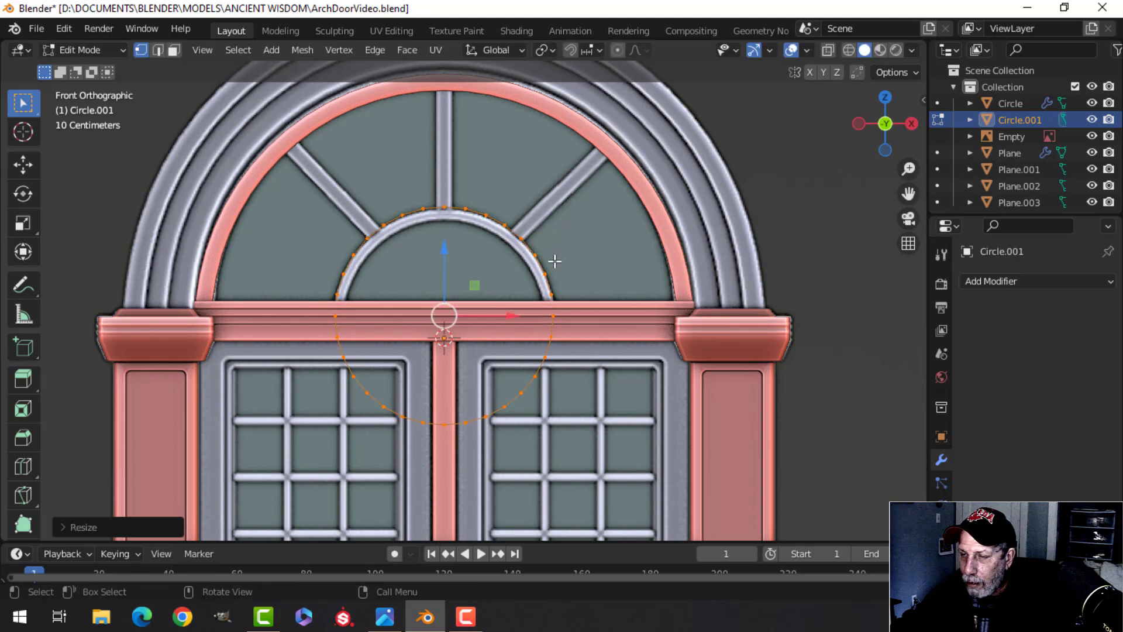
# Extrude the circle inward with a scale of about 0.85 to form a flat ring matching the inner arch's thickness.
pyautogui.press('e')
pyautogui.press('s')
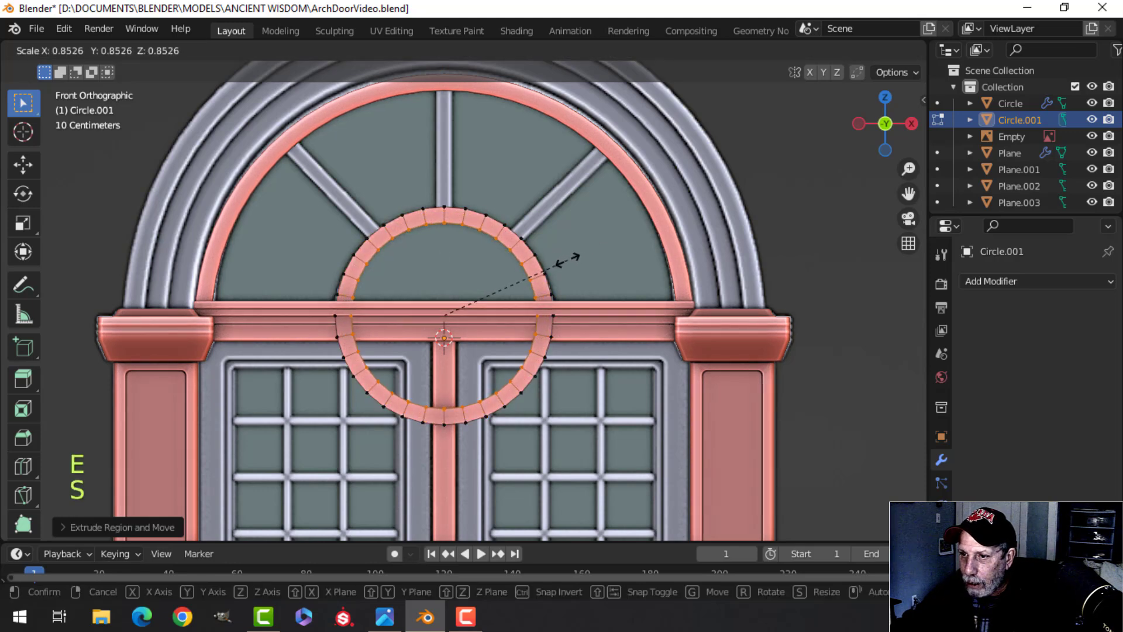
pyautogui.click(601, 282)
# Try to delete all the ring's vertices below the transom's top edge.
pyautogui.hotkey('alt', 'a')
pyautogui.press('b')
pyautogui.moveTo(543, 455); pyautogui.dragTo(218, 310)
pyautogui.press('x')
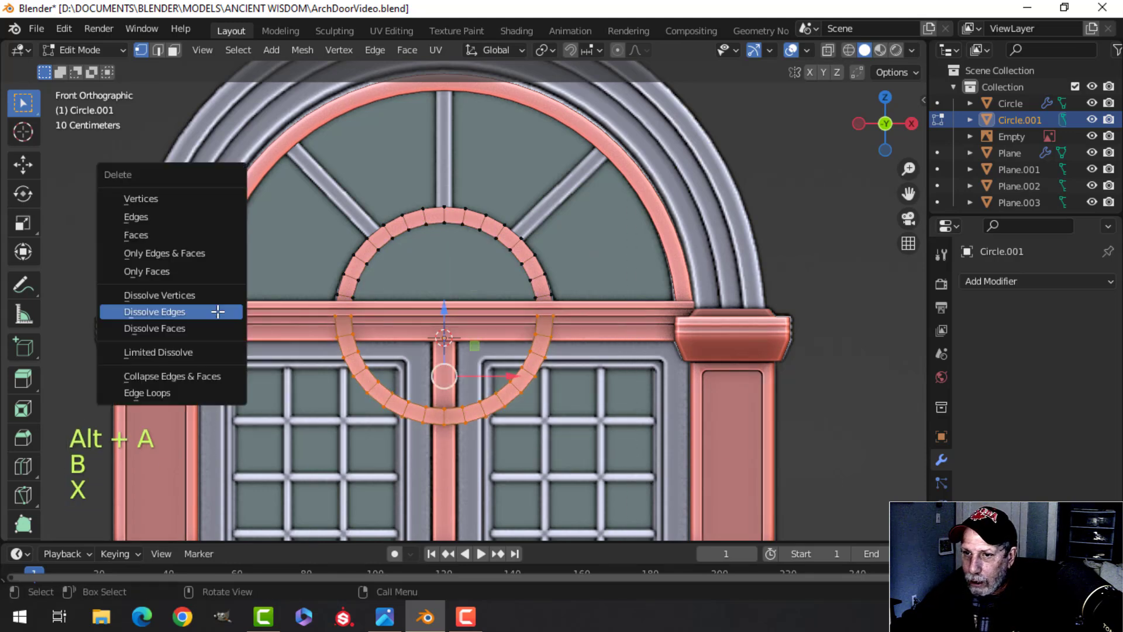
pyautogui.click(143, 198)
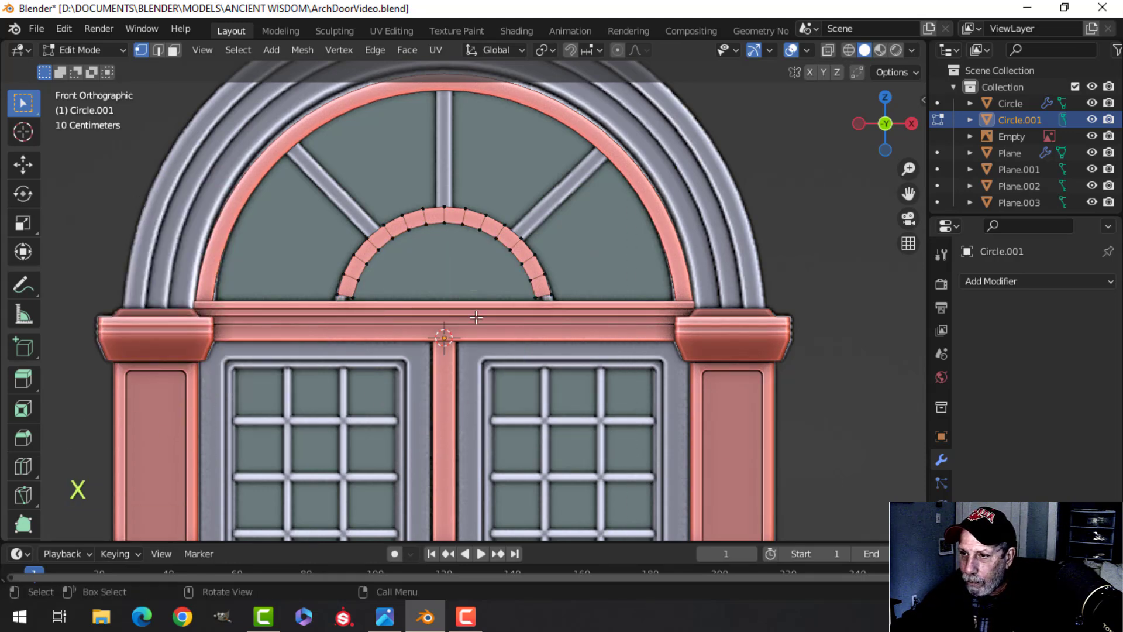
pyautogui.hotkey('ctrl', 'z')
# Delete the ring's lower vertices, keeping the row just below the transom's top edge.
pyautogui.hotkey('alt', 'a')
pyautogui.press('b')
pyautogui.moveTo(616, 470); pyautogui.dragTo(282, 377)
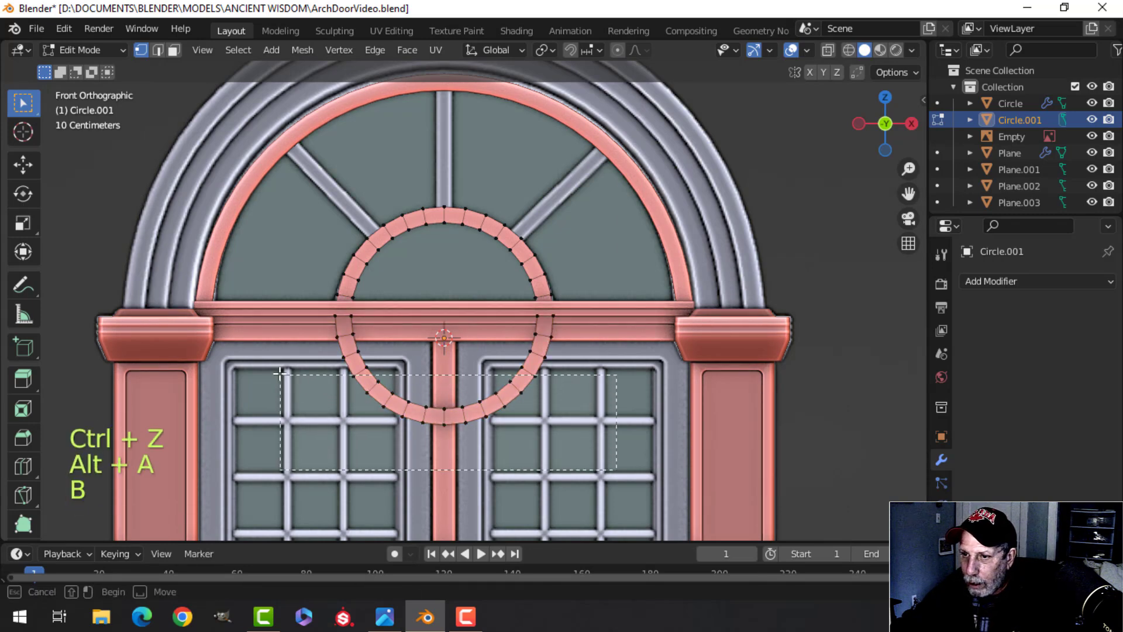
pyautogui.moveTo(270, 331); pyautogui.dragTo(270, 328)
pyautogui.press('x')
pyautogui.click(260, 325)
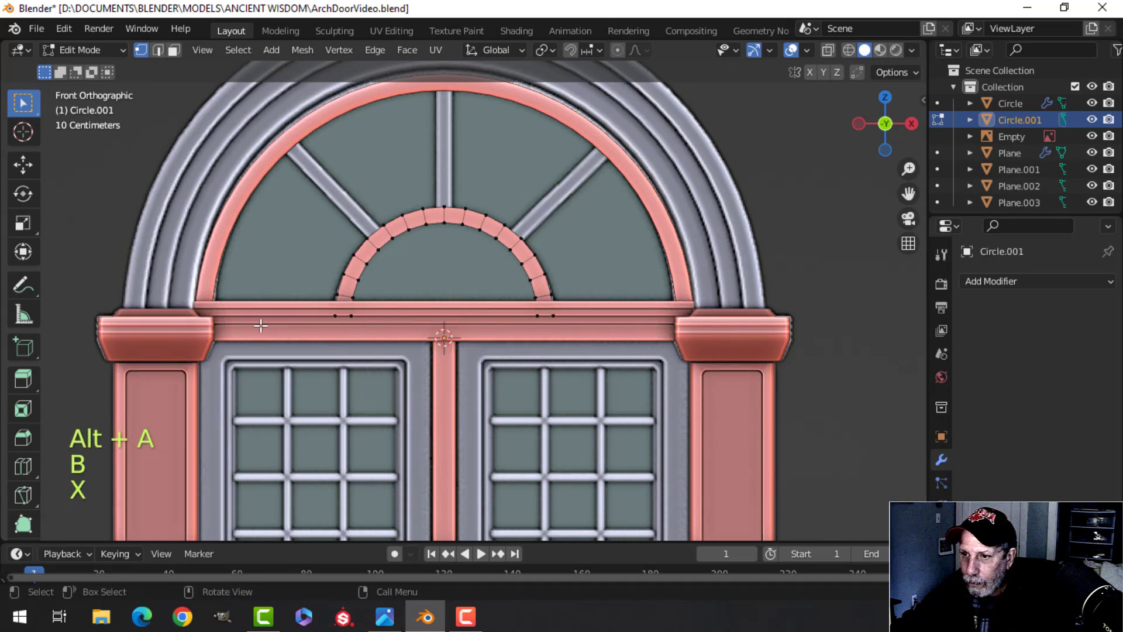
# Extrude the half ring toward the back and delete the selected geometry at the extruded end.
pyautogui.scroll(3, 336, 333)
pyautogui.scroll(-3, 333, 332)
pyautogui.moveTo(333, 331); pyautogui.dragTo(586, 348, button='middle')
pyautogui.press('a')
pyautogui.press('e')
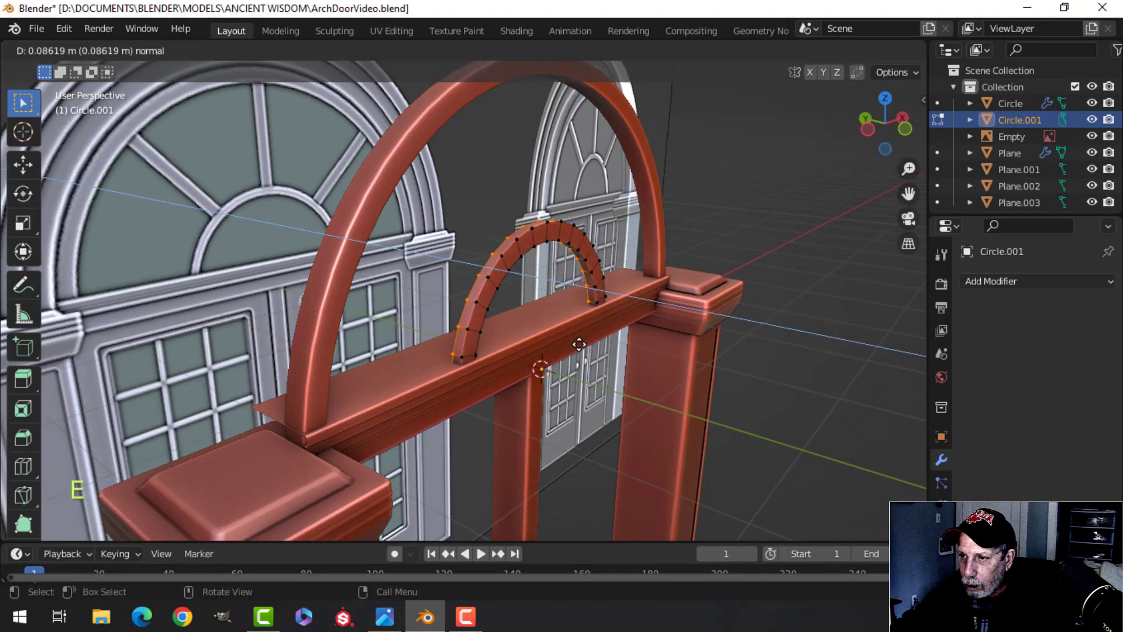
pyautogui.rightClick(570, 342)
pyautogui.press('x')
pyautogui.click(531, 358)
# Add an edge loop across both legs of the inner arch, close to the transom's top edge.
pyautogui.moveTo(546, 353); pyautogui.dragTo(465, 268, button='middle')
pyautogui.press('a')
pyautogui.press('KP_1')
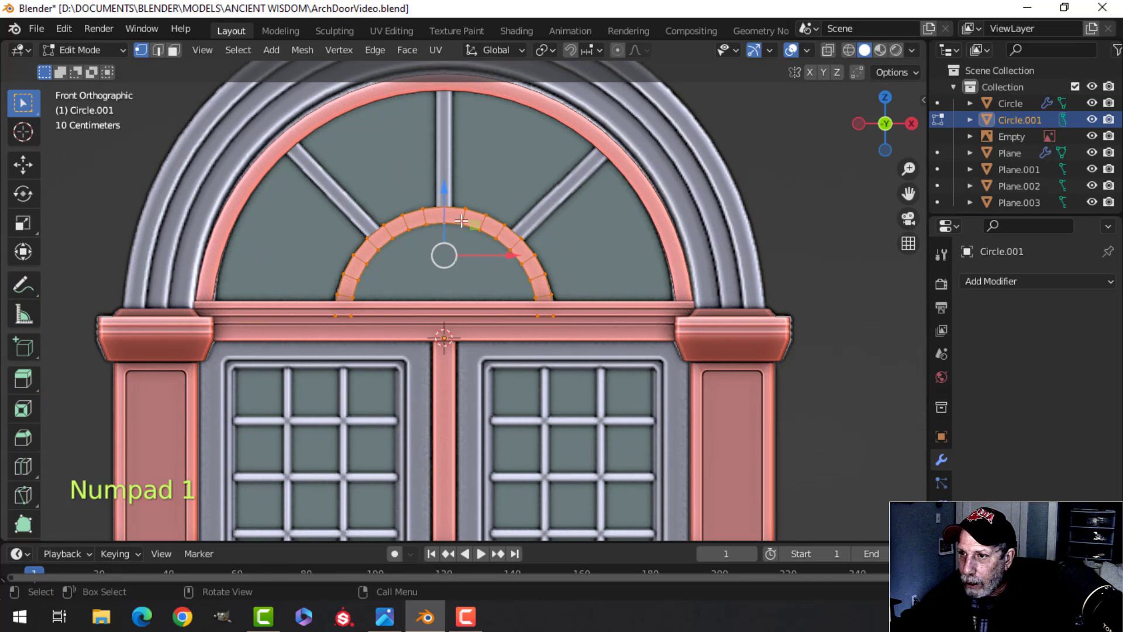
pyautogui.scroll(1, 424, 244)
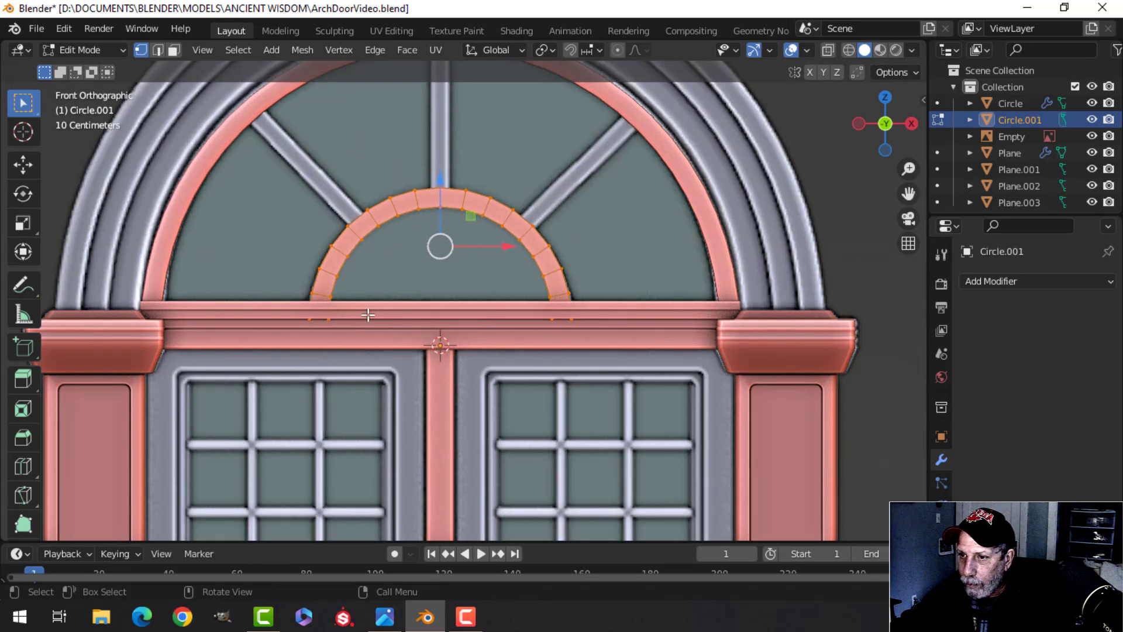
pyautogui.keyDown('shift'); pyautogui.moveTo(371, 313); pyautogui.dragTo(394, 255, button='middle'); pyautogui.keyUp('shift')
pyautogui.hotkey('alt', 'a')
pyautogui.hotkey('ctrl', 'r')
pyautogui.click(354, 275)
pyautogui.click(354, 271)
pyautogui.hotkey('alt', 'a')
pyautogui.hotkey('ctrl', 'r')
pyautogui.click(591, 269)
pyautogui.click(591, 269)
pyautogui.press('Tab')
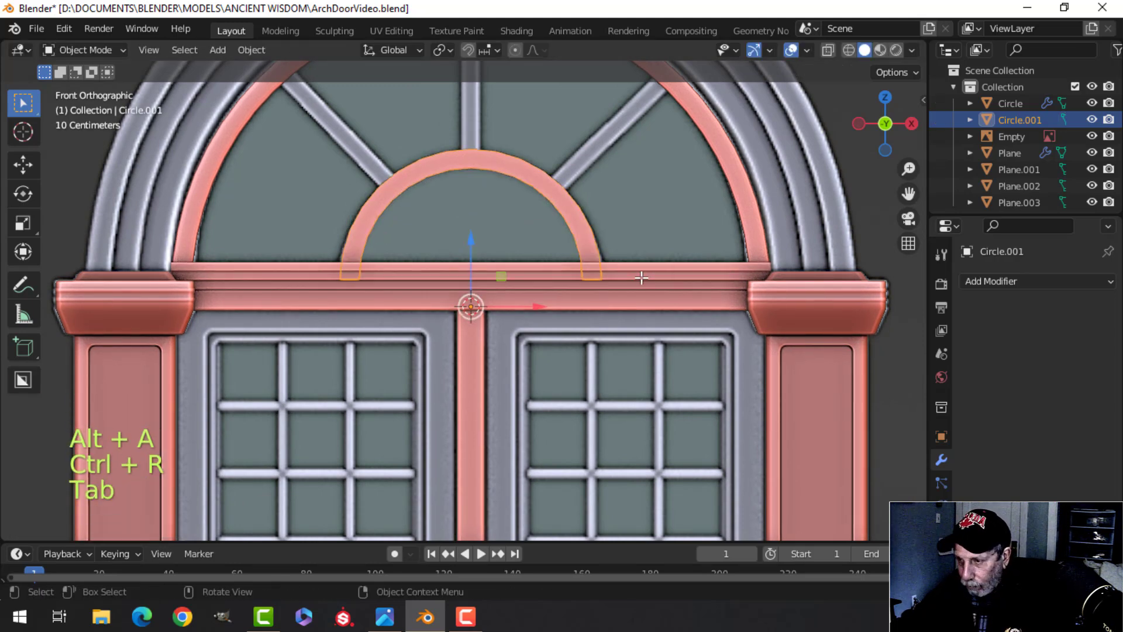
# Isolate the inner arch, delete the lowest vertices of both legs, and return to the full scene.
pyautogui.press('/')
pyautogui.press('Tab')
pyautogui.keyDown('shift'); pyautogui.moveTo(406, 401); pyautogui.dragTo(376, 268, button='middle'); pyautogui.keyUp('shift')
pyautogui.scroll(2, 449, 278)
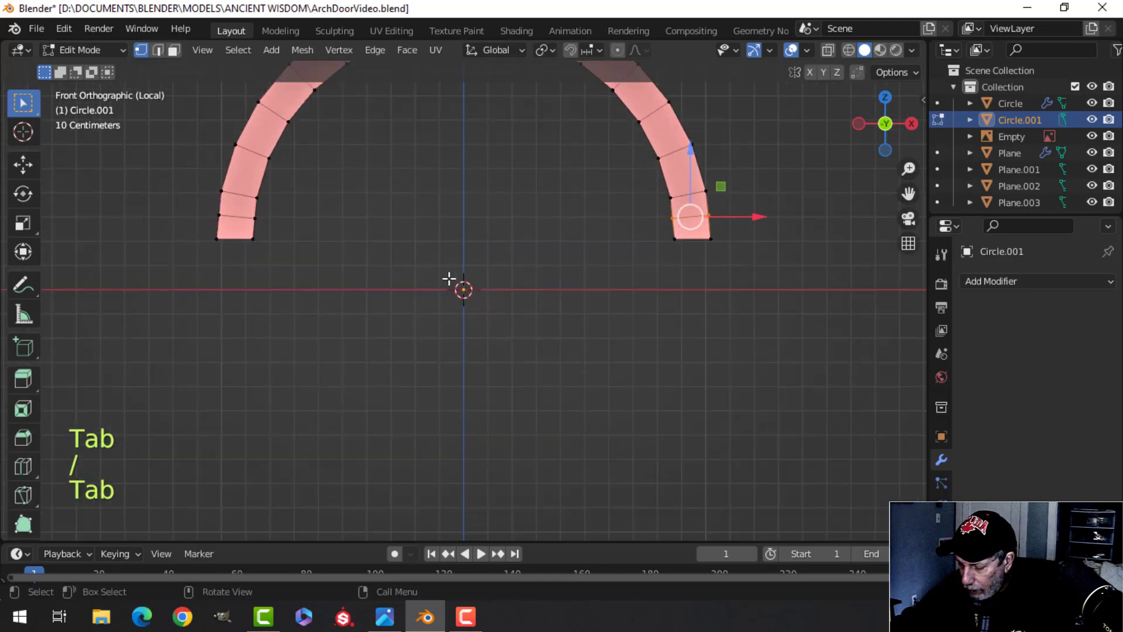
pyautogui.press('z')
pyautogui.click(349, 284)
pyautogui.press('b')
pyautogui.moveTo(765, 291); pyautogui.dragTo(185, 240)
pyautogui.hotkey('alt', 'a')
pyautogui.press('b')
pyautogui.moveTo(755, 299); pyautogui.dragTo(118, 231)
pyautogui.press('x')
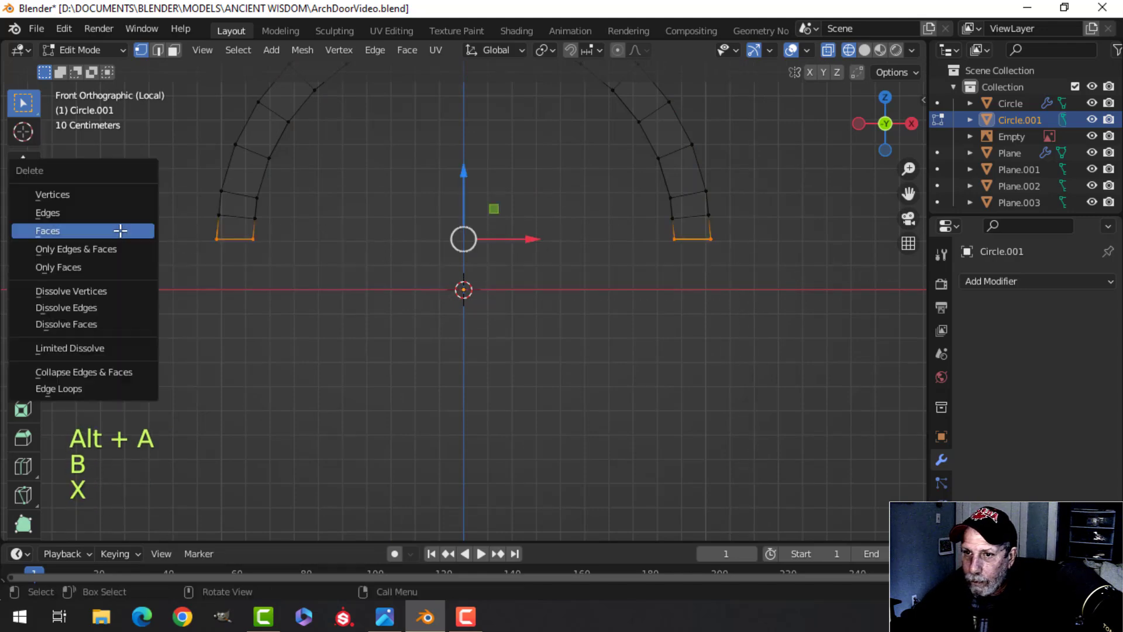
pyautogui.click(99, 198)
pyautogui.press('z')
pyautogui.click(528, 245)
pyautogui.press('Tab')
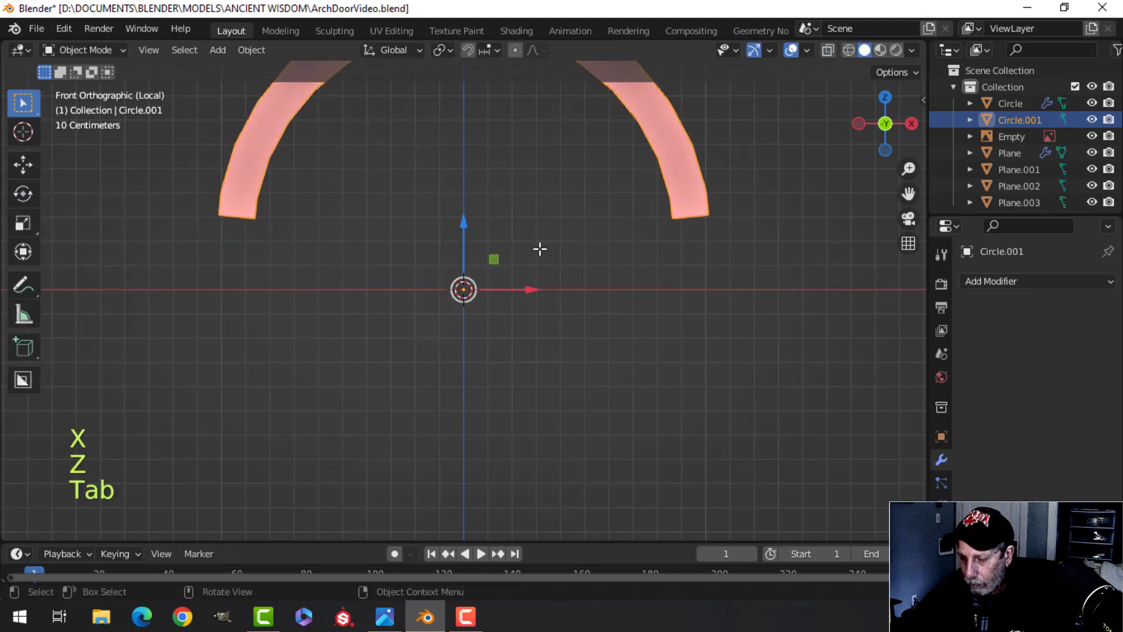
pyautogui.press('/')
pyautogui.hotkey('alt', 'a')
# Bevel the inner arch's outer and inner front edge loops narrowly with two segments.
pyautogui.moveTo(501, 241); pyautogui.dragTo(569, 276, button='middle')
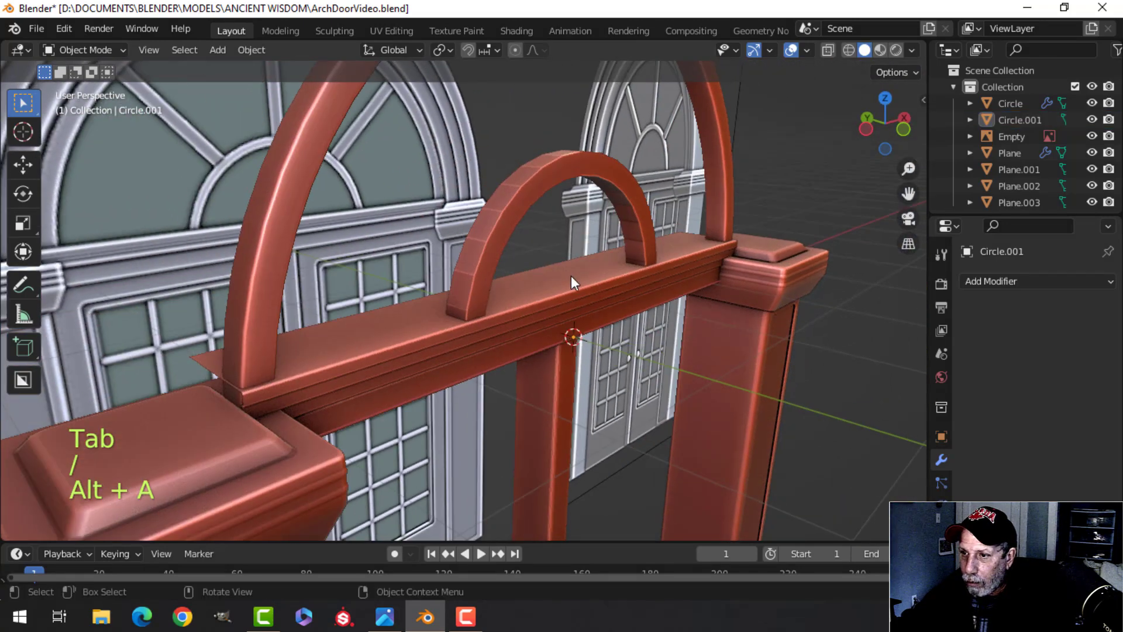
pyautogui.scroll(2, 569, 276)
pyautogui.click(510, 228)
pyautogui.press('Tab')
pyautogui.scroll(3, 527, 235)
pyautogui.moveTo(527, 235); pyautogui.dragTo(506, 241, button='middle')
pyautogui.hotkey('alt', 'a')
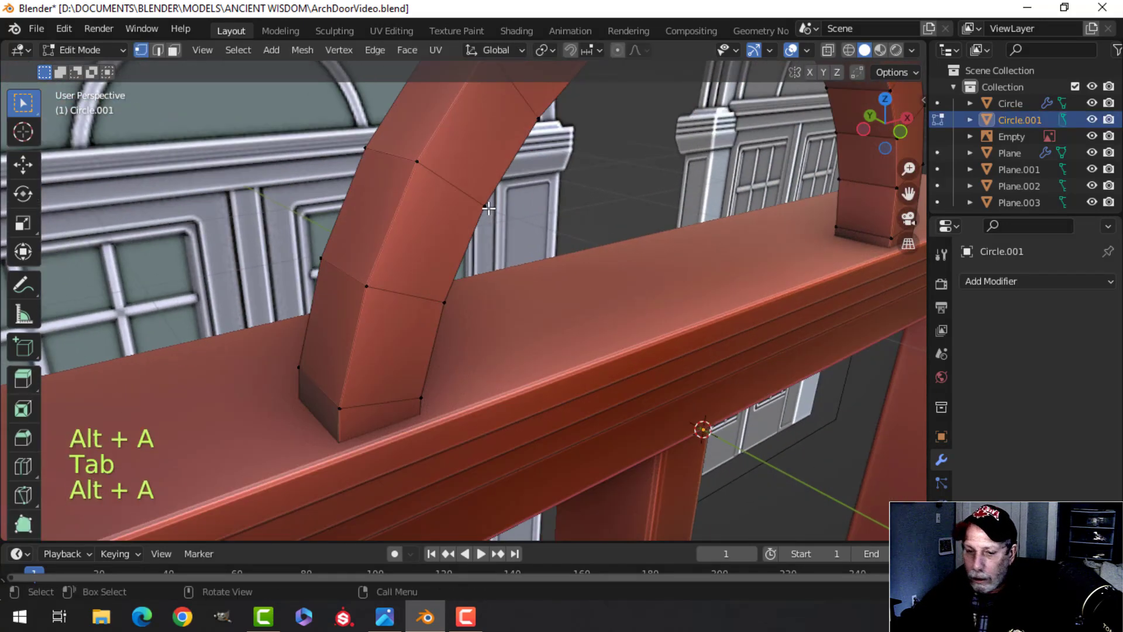
pyautogui.scroll(-3, 469, 181)
pyautogui.press('2')
pyautogui.keyDown('alt'); pyautogui.keyDown('shift'); pyautogui.click(489, 191); pyautogui.keyUp('shift'); pyautogui.keyUp('alt')
pyautogui.keyDown('alt'); pyautogui.keyDown('shift'); pyautogui.click(492, 196); pyautogui.keyUp('shift'); pyautogui.keyUp('alt')
pyautogui.scroll(1, 521, 217)
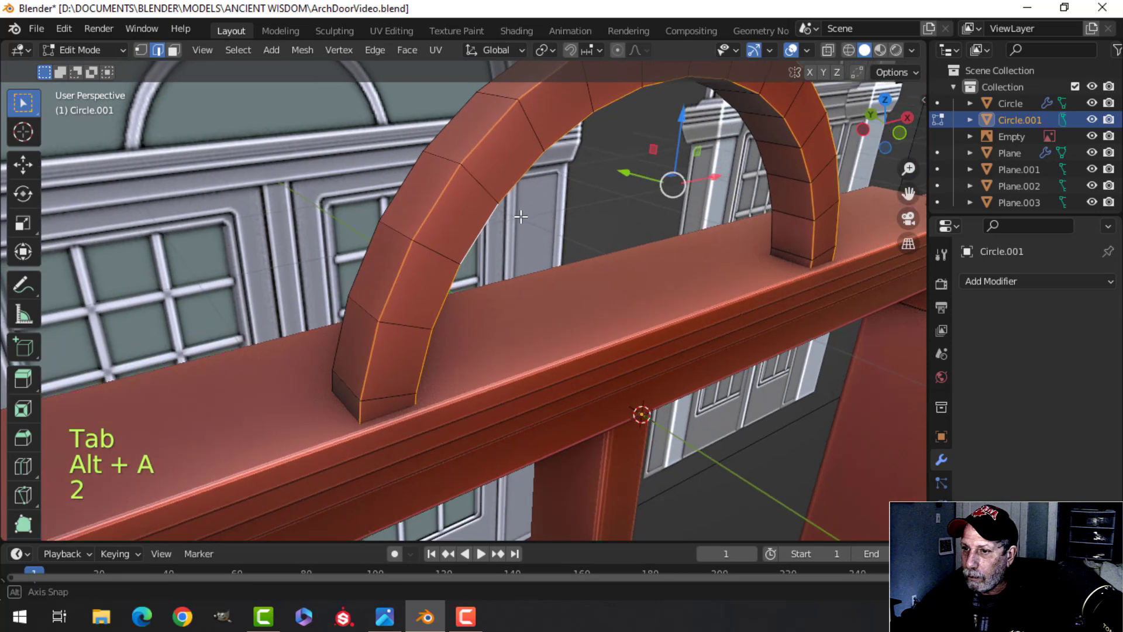
pyautogui.hotkey('ctrl', 'b')
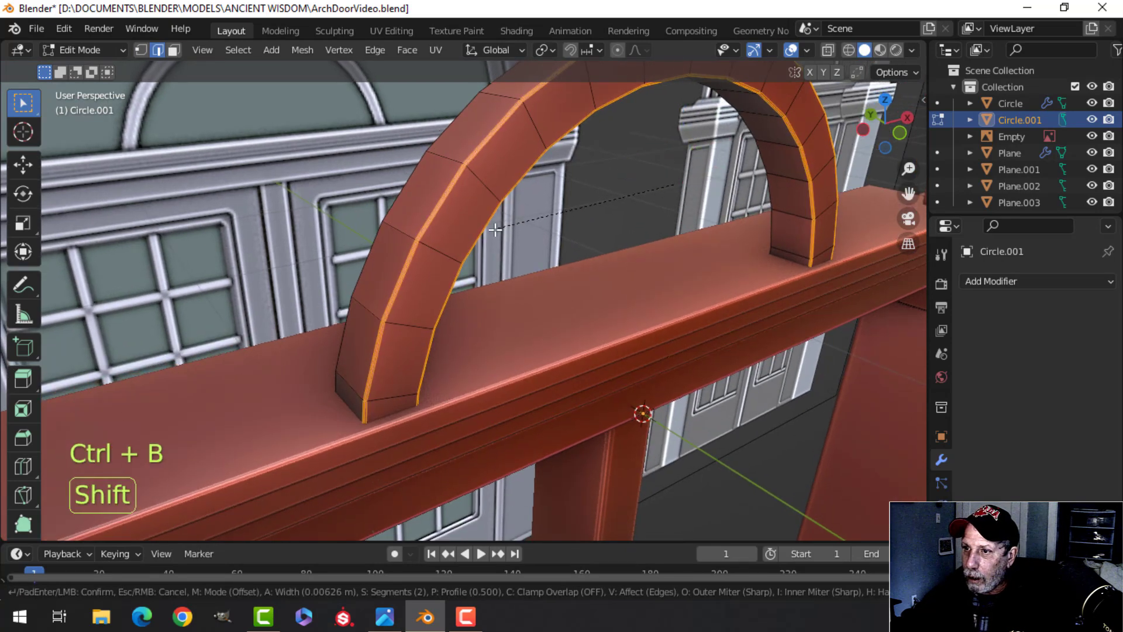
pyautogui.click(463, 241)
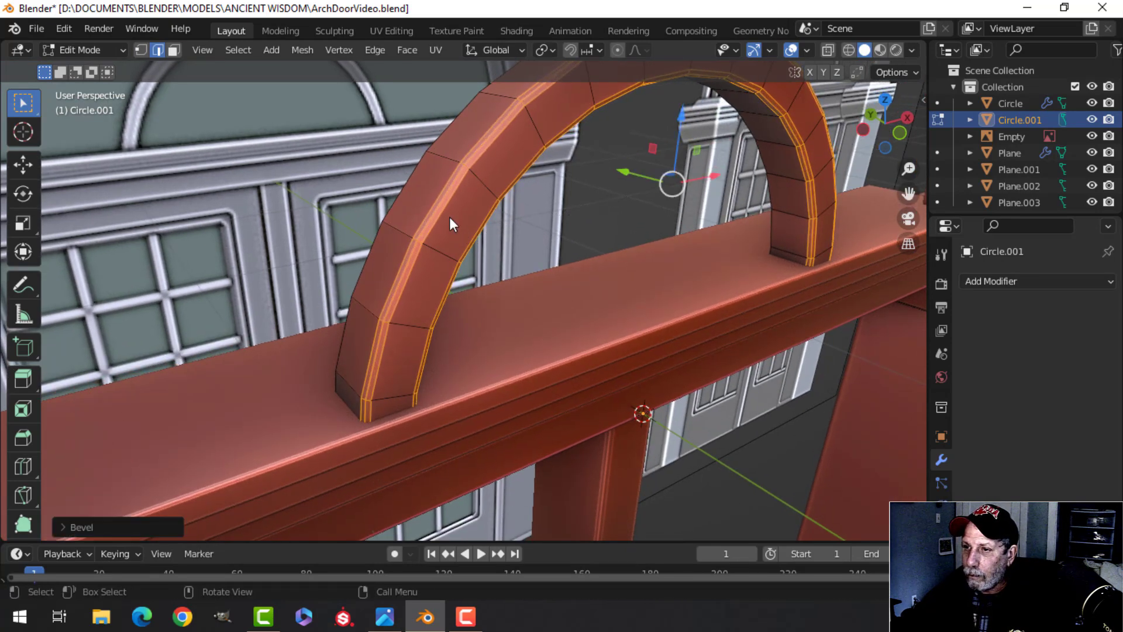
# Shade the inner arch smooth and add a level 1 subdivision surface to it.
pyautogui.press('Tab')
pyautogui.rightClick(439, 179)
pyautogui.click(438, 177)
pyautogui.hotkey('ctrl', '1')
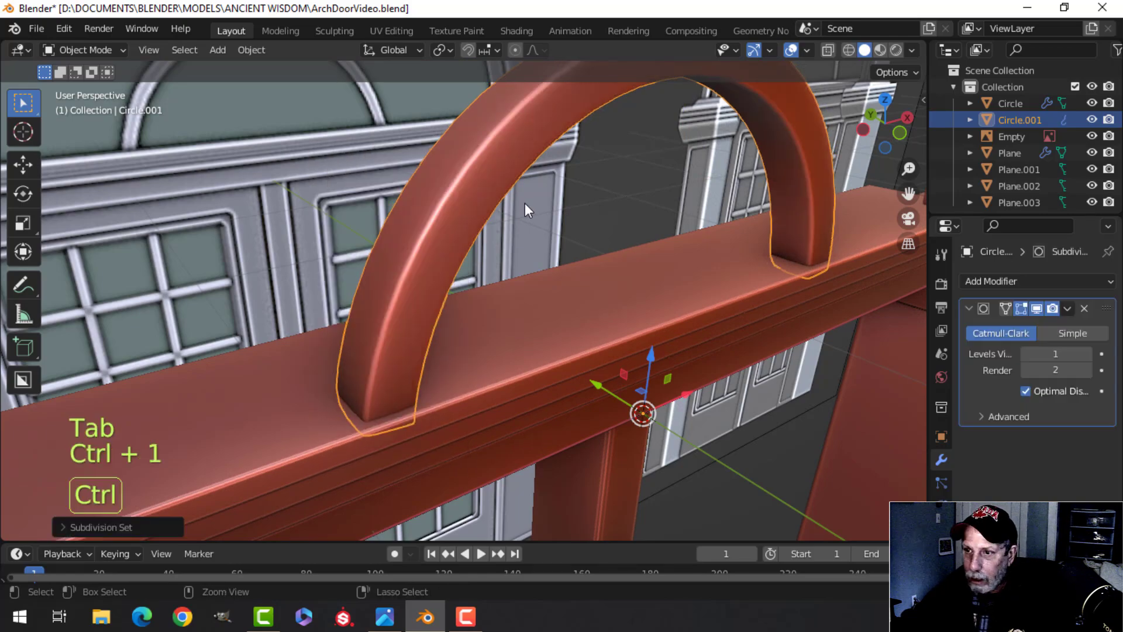
pyautogui.hotkey('alt', 'a')
pyautogui.moveTo(475, 166); pyautogui.dragTo(629, 238, button='middle')
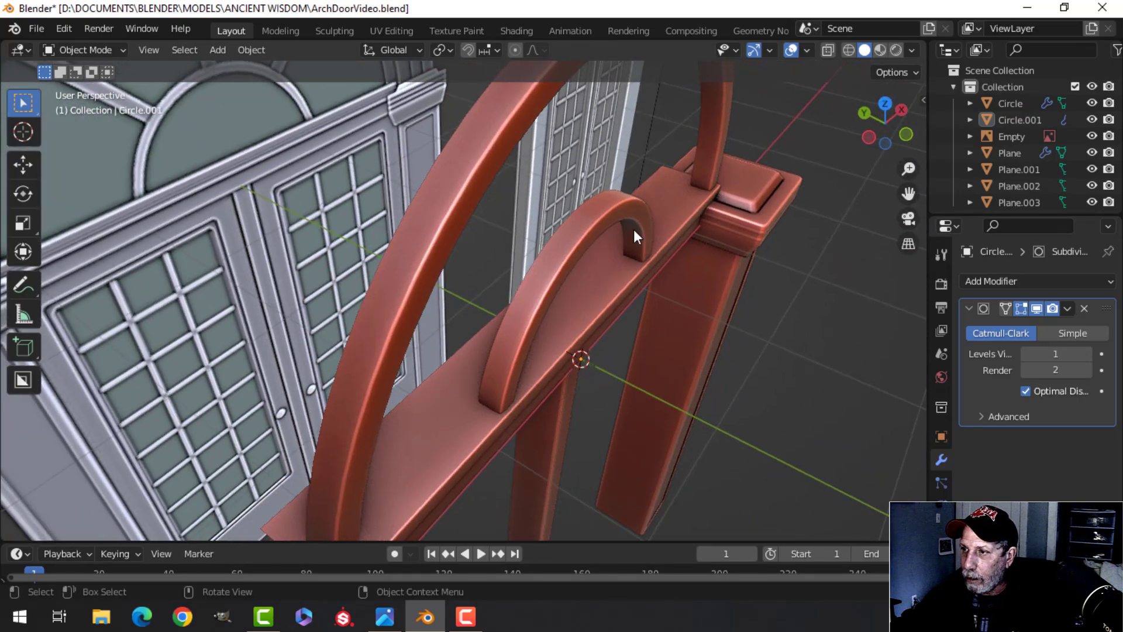
pyautogui.moveTo(708, 162); pyautogui.dragTo(463, 243, button='middle')
pyautogui.press('KP_1')
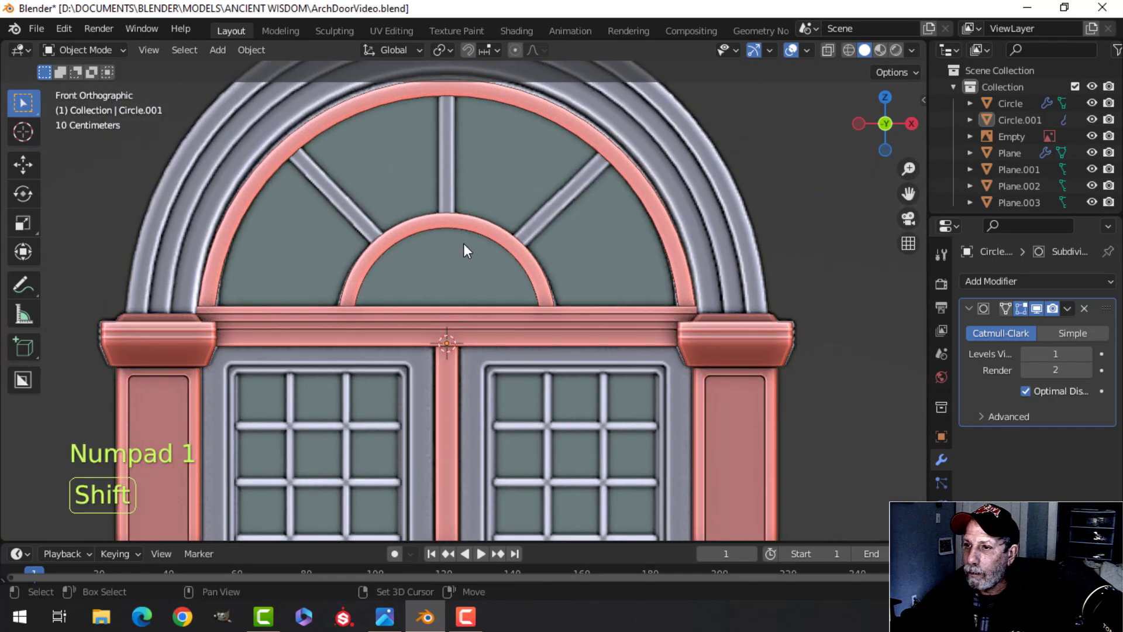
pyautogui.click(437, 220)
pyautogui.press('Tab')
pyautogui.scroll(2, 448, 245)
pyautogui.press('Tab')
pyautogui.scroll(-1, 475, 206)
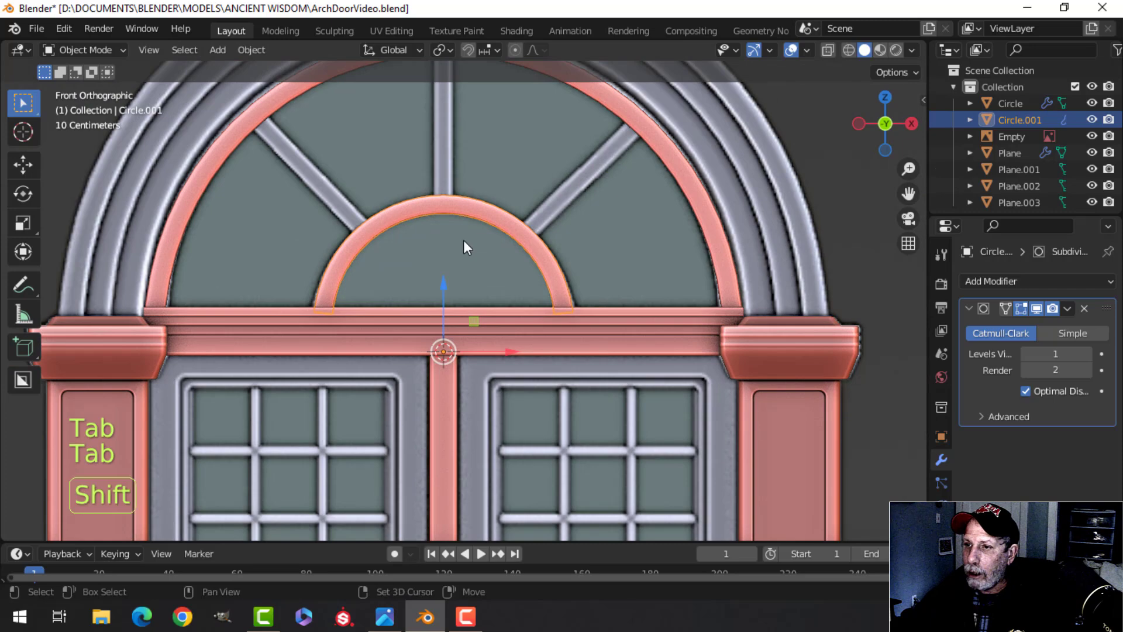
# Add a cube and shrink it to the width of the fanlight's vertical bar, placed just above the inner arch.
pyautogui.keyDown('shift'); pyautogui.scroll(2, 448, 176); pyautogui.keyUp('shift')
pyautogui.hotkey('shift', 'a')
pyautogui.moveTo(433, 199)
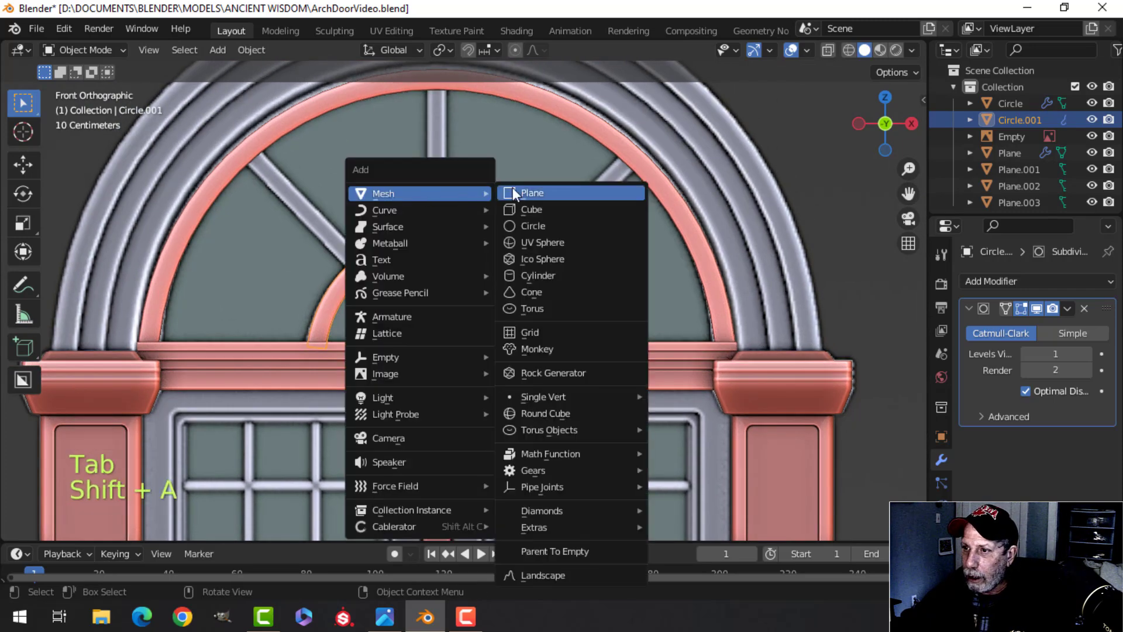
pyautogui.click(529, 208)
pyautogui.press('Tab')
pyautogui.press('s')
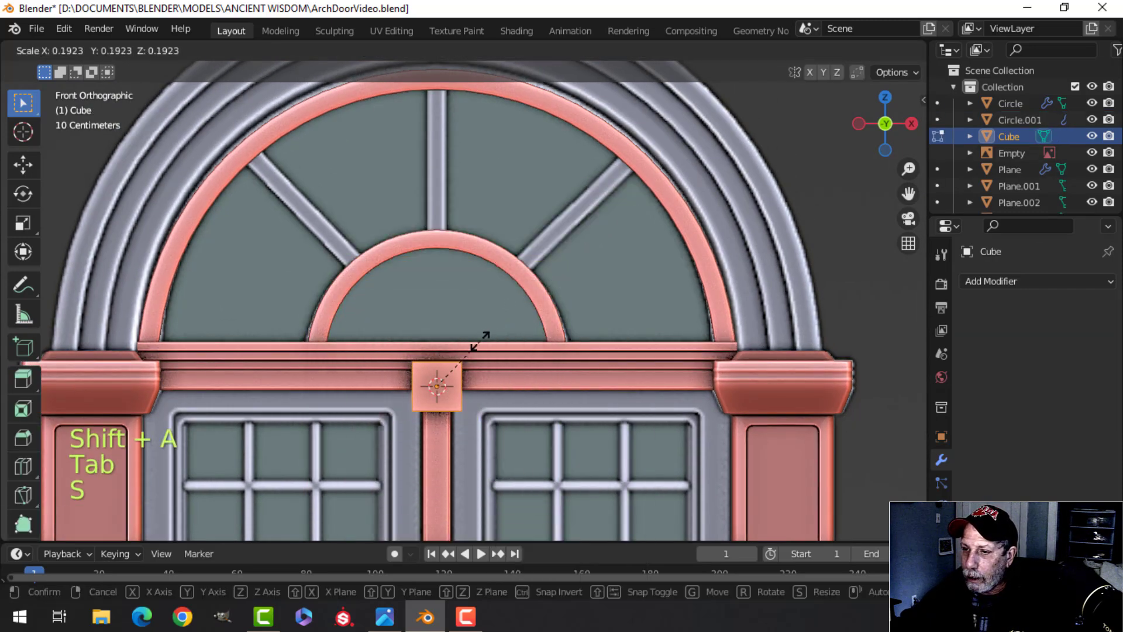
pyautogui.click(455, 346)
pyautogui.moveTo(444, 305); pyautogui.dragTo(447, 155)
pyautogui.press('s')
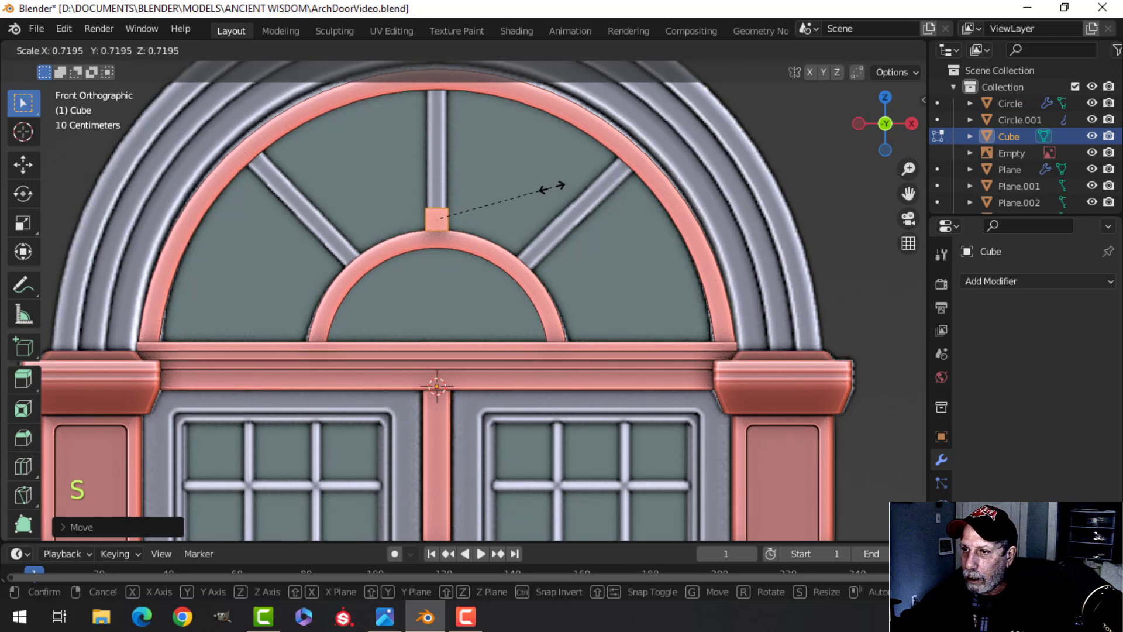
pyautogui.click(558, 185)
# Move the cube in depth onto the inner arch and scale it along Y to fit the arch's thickness.
pyautogui.moveTo(471, 205); pyautogui.dragTo(436, 266, button='middle')
pyautogui.moveTo(435, 266); pyautogui.dragTo(403, 245)
pyautogui.moveTo(403, 245); pyautogui.dragTo(534, 258, button='middle')
pyautogui.press('s')
pyautogui.press('y')
pyautogui.click(518, 273)
# Delete the back face of the cube.
pyautogui.hotkey('alt', 'a')
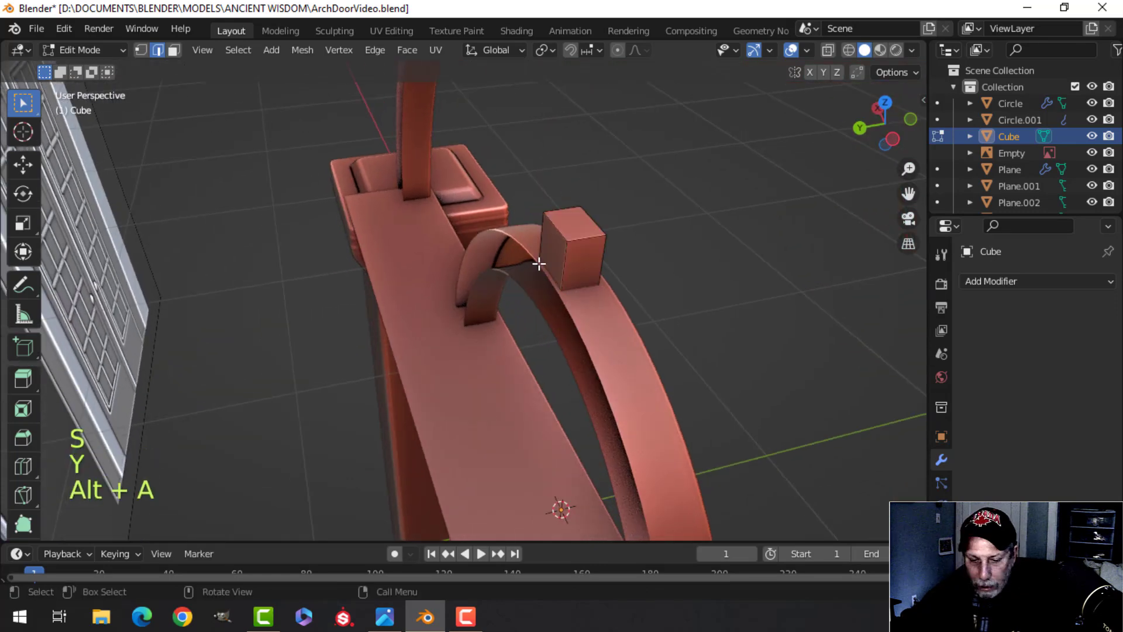
pyautogui.press('3')
pyautogui.press('x')
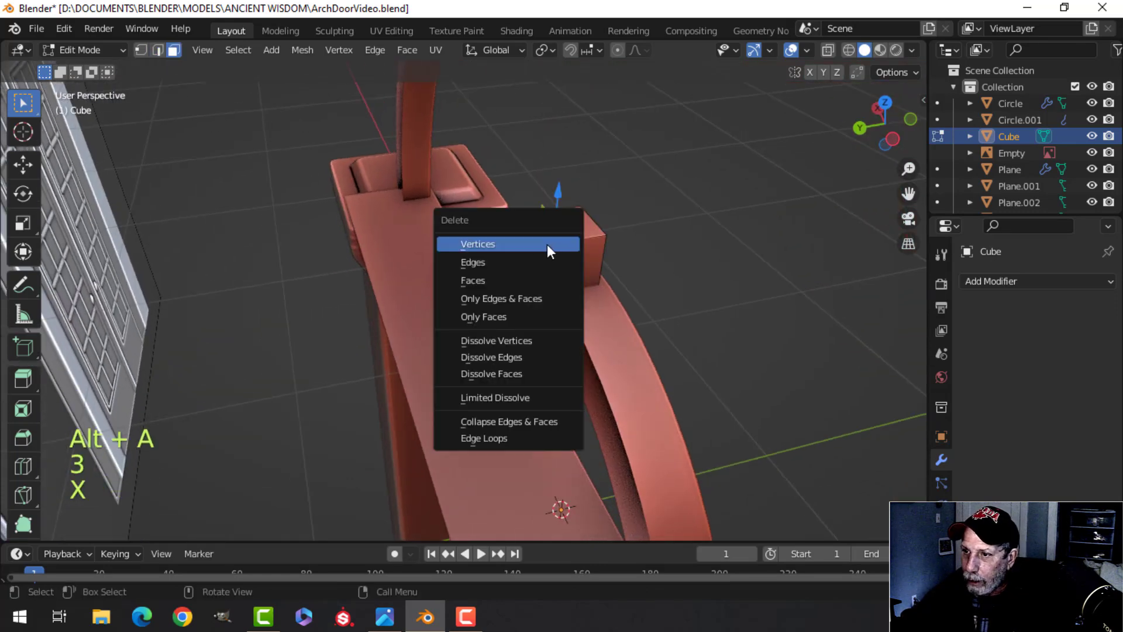
pyautogui.click(515, 279)
# Stretch the cube up to the outer arch as a vertical bar and delete its hidden end faces.
pyautogui.moveTo(623, 219); pyautogui.dragTo(436, 208, button='middle')
pyautogui.moveTo(420, 200); pyautogui.dragTo(406, 530)
pyautogui.press('x')
pyautogui.click(389, 319)
pyautogui.moveTo(389, 320); pyautogui.dragTo(545, 263, button='middle')
pyautogui.scroll(3, 546, 263)
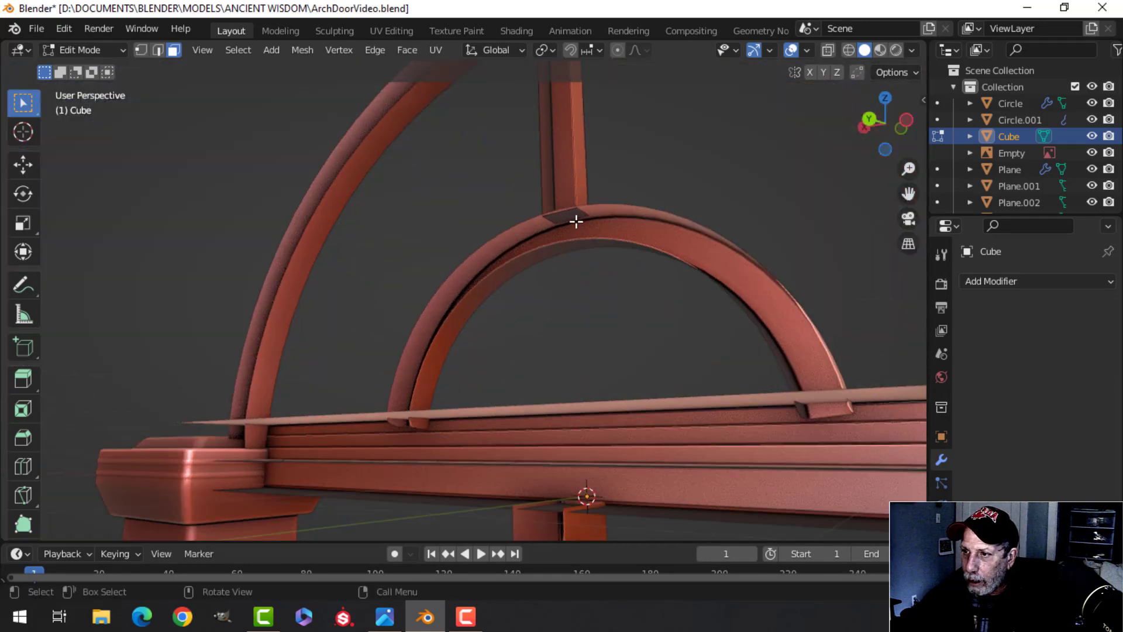
pyautogui.press('x')
pyautogui.click(572, 219)
# Bevel the bar's two front vertical edges about 0.01 m wide with two segments.
pyautogui.moveTo(682, 256); pyautogui.dragTo(484, 374, button='middle')
pyautogui.scroll(3, 404, 322)
pyautogui.click(408, 224)
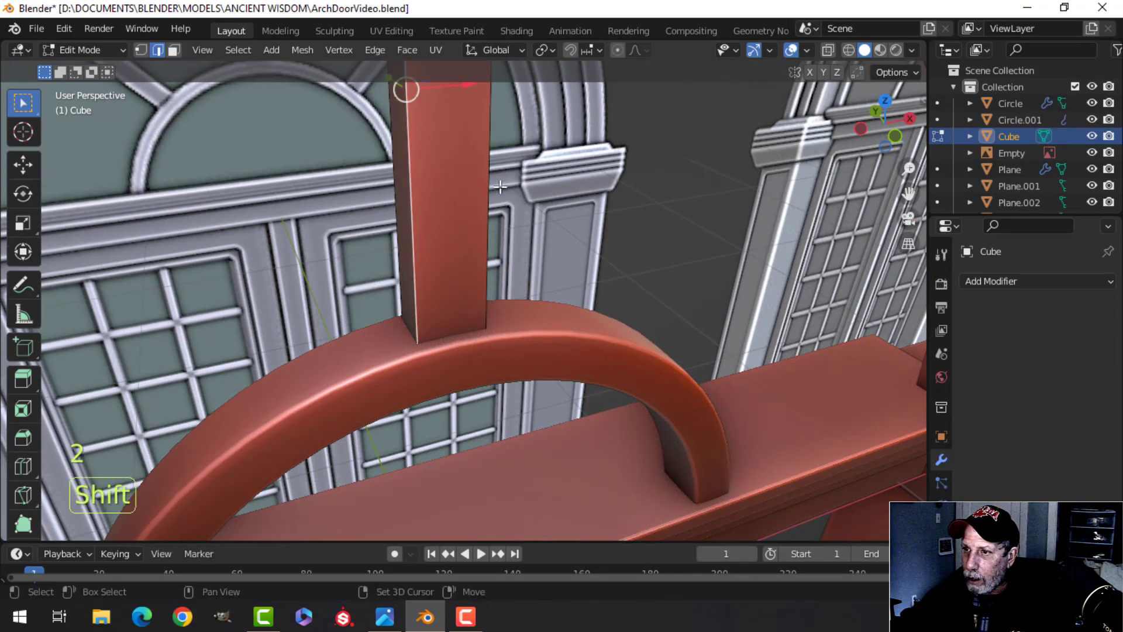
pyautogui.hotkey('ctrl', 'b')
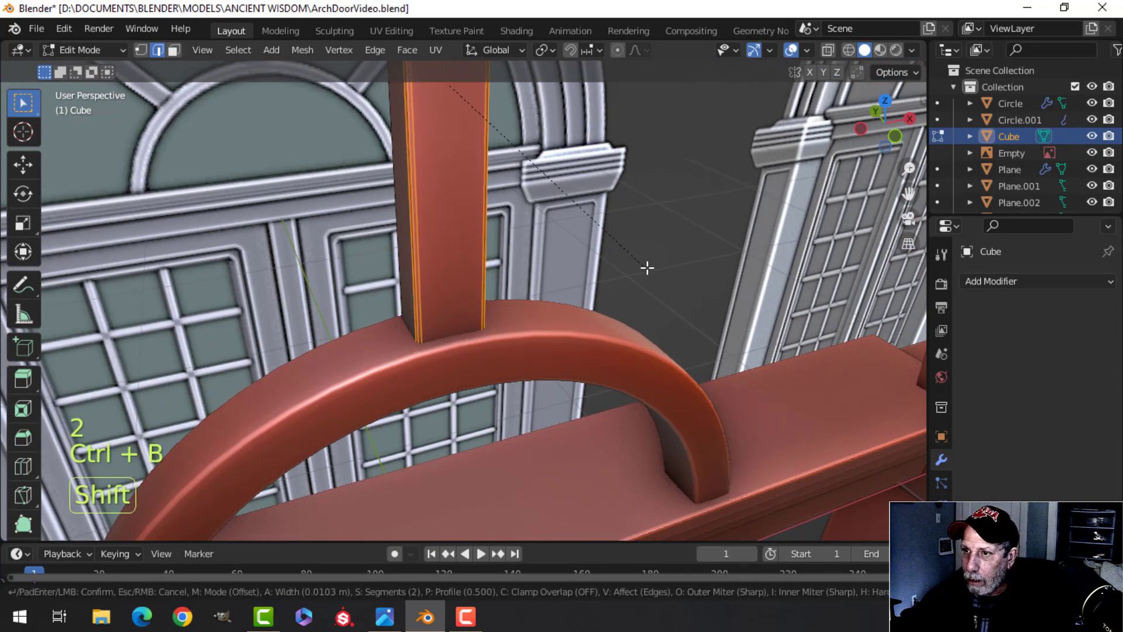
pyautogui.click(618, 284)
pyautogui.press('Tab')
# Duplicate the whole bar mesh in place and set the pivot point to the 3D cursor.
pyautogui.scroll(-4, 597, 295)
pyautogui.hotkey('alt', 'a')
pyautogui.moveTo(575, 305); pyautogui.dragTo(501, 296, button='middle')
pyautogui.click(421, 222)
pyautogui.press('KP_1')
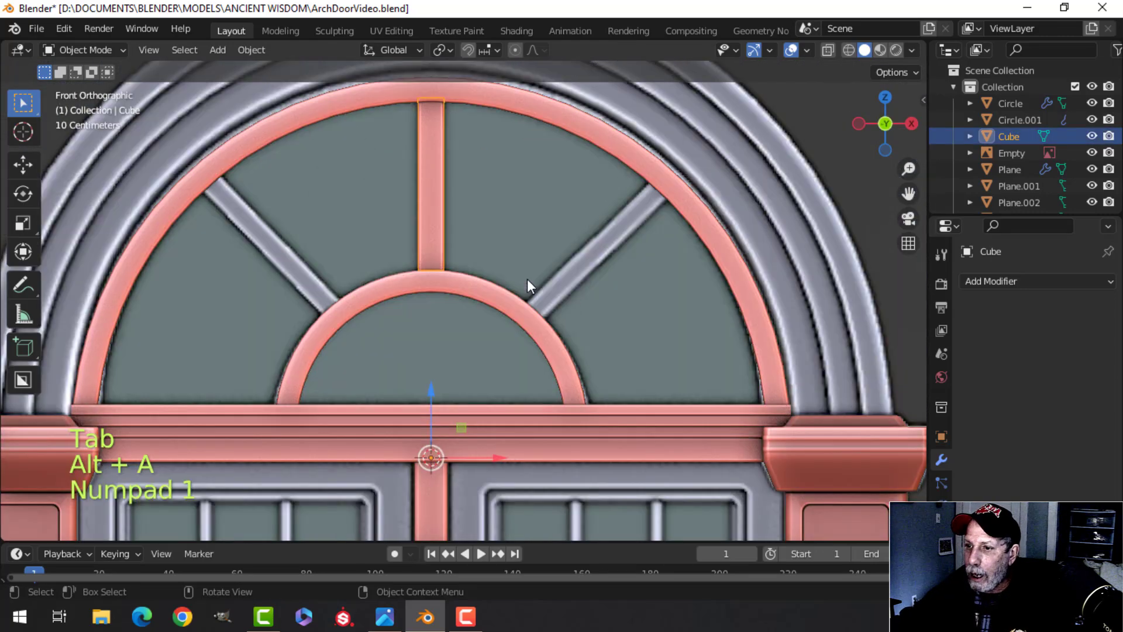
pyautogui.scroll(2, 479, 337)
pyautogui.hotkey('alt', 'a')
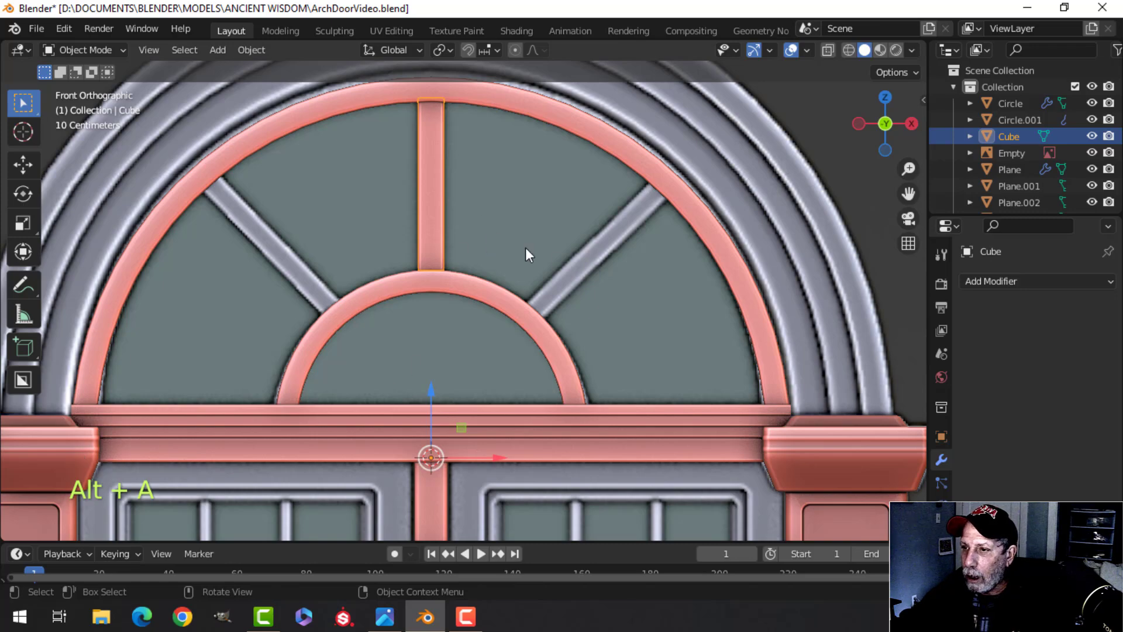
pyautogui.scroll(-2, 559, 297)
pyautogui.keyDown('shift'); pyautogui.moveTo(529, 306); pyautogui.dragTo(532, 288, button='middle'); pyautogui.keyUp('shift')
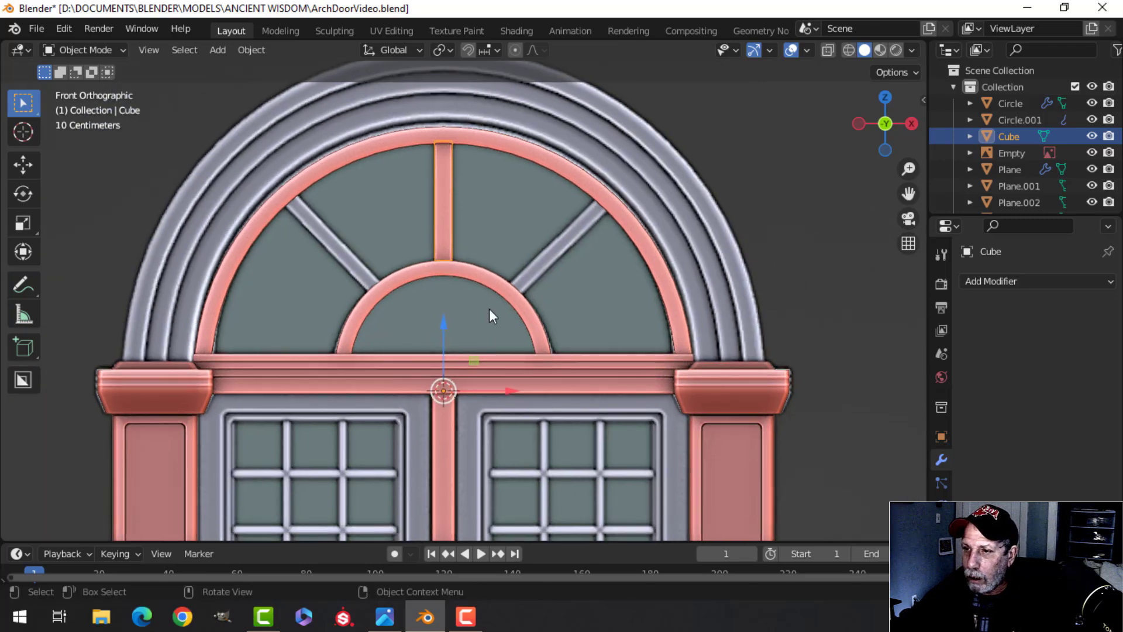
pyautogui.press('Tab')
pyautogui.press('a')
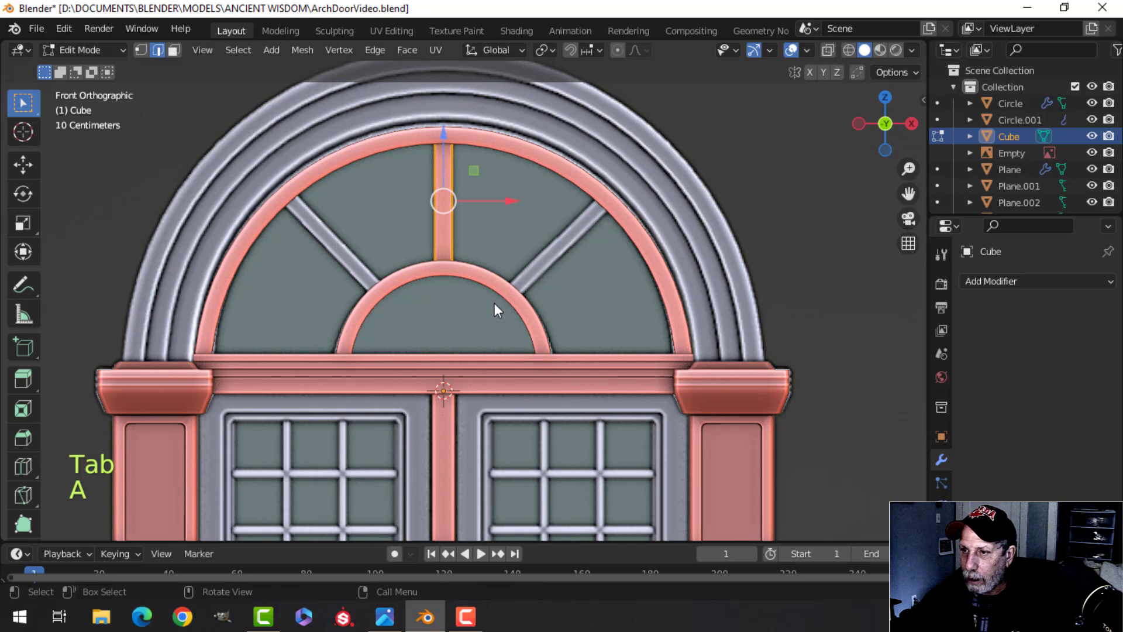
pyautogui.hotkey('shift', 'd')
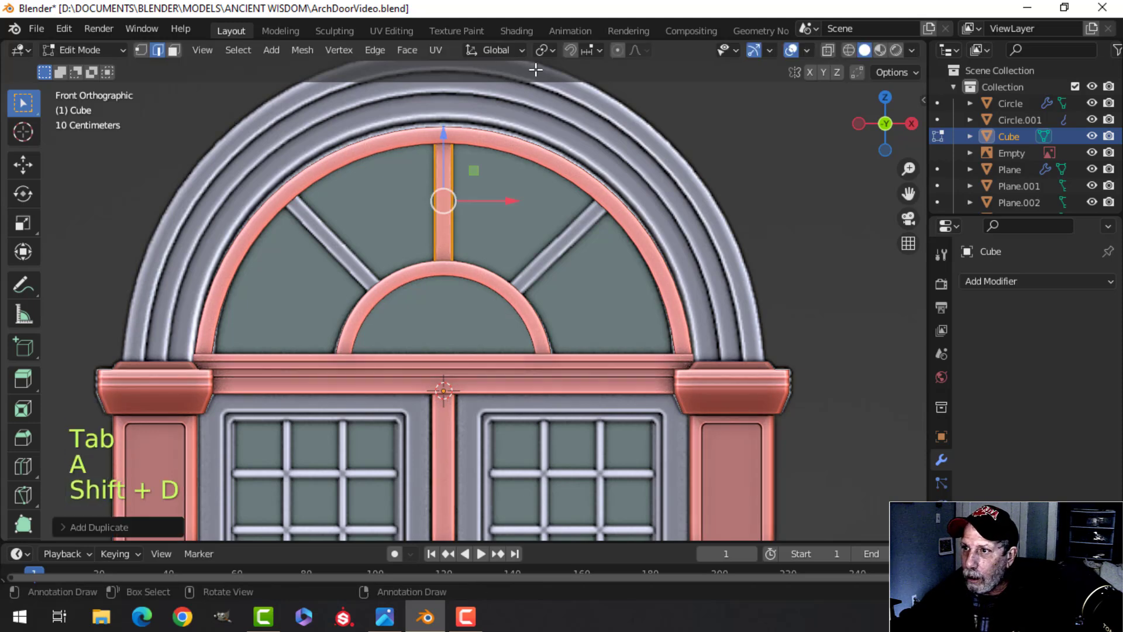
pyautogui.click(548, 51)
pyautogui.click(560, 91)
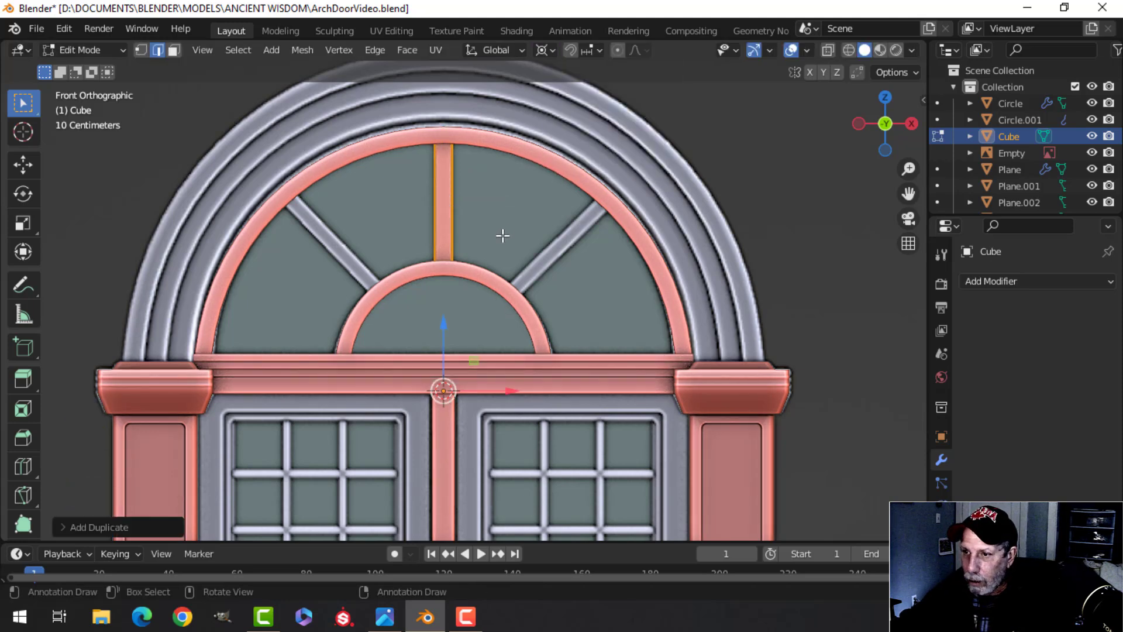
# Try to rotate the duplicated bar 45° about the 3D cursor and move it onto the diagonal bar.
pyautogui.write('r45')
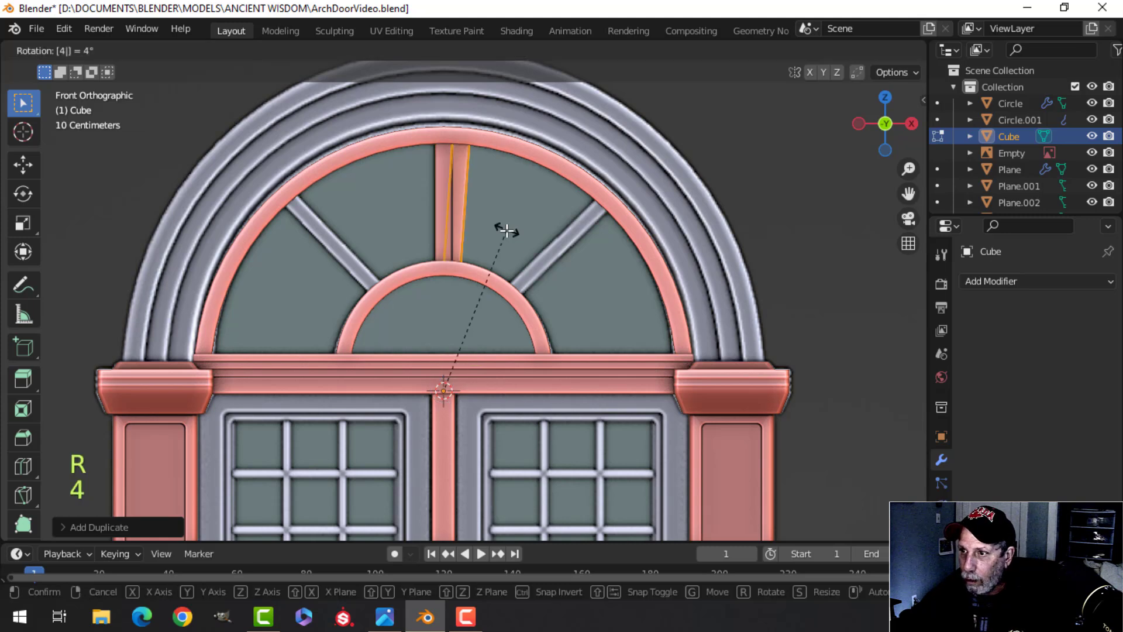
pyautogui.press('Escape')
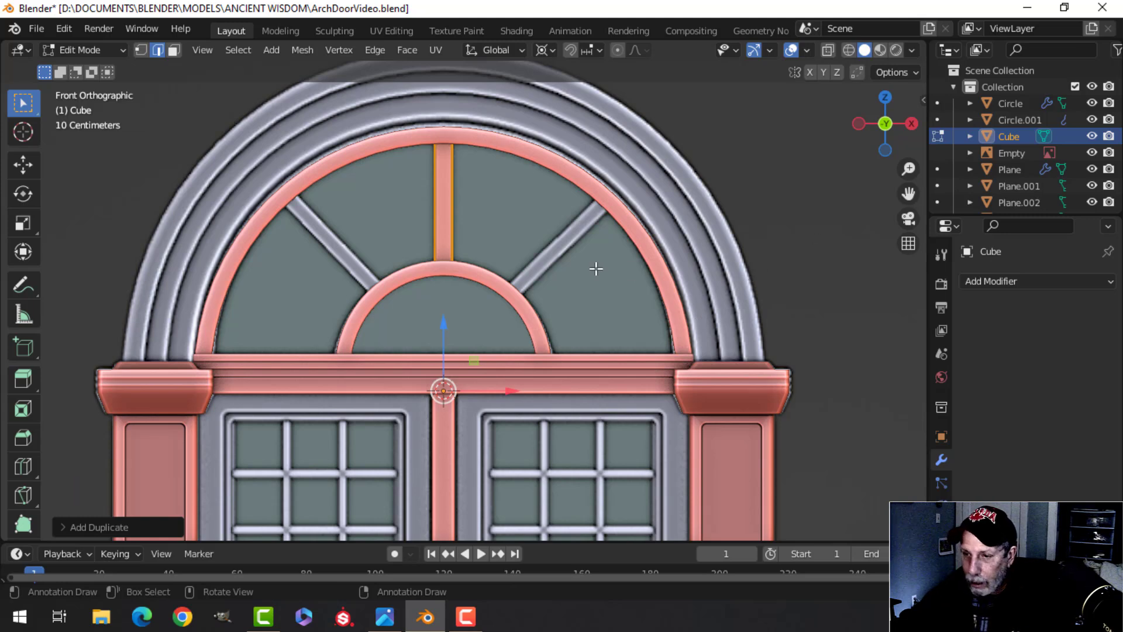
pyautogui.press('g')
pyautogui.click(632, 321)
pyautogui.hotkey('ctrl', 'z')
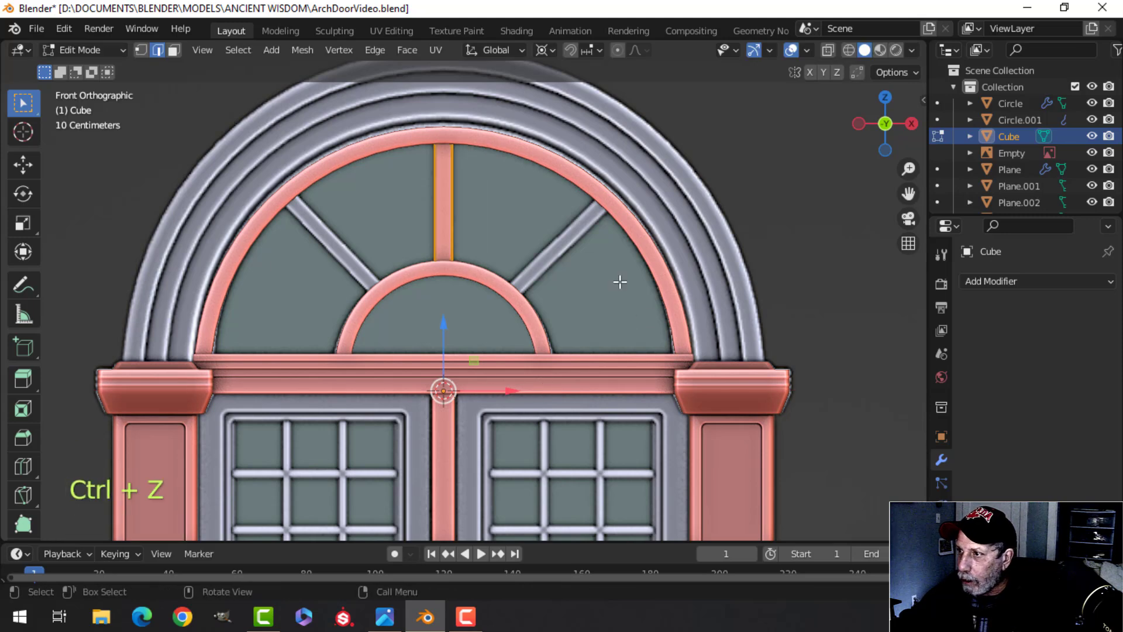
# Raise the 3D cursor to a Z location of 0.25 m.
pyautogui.press('n')
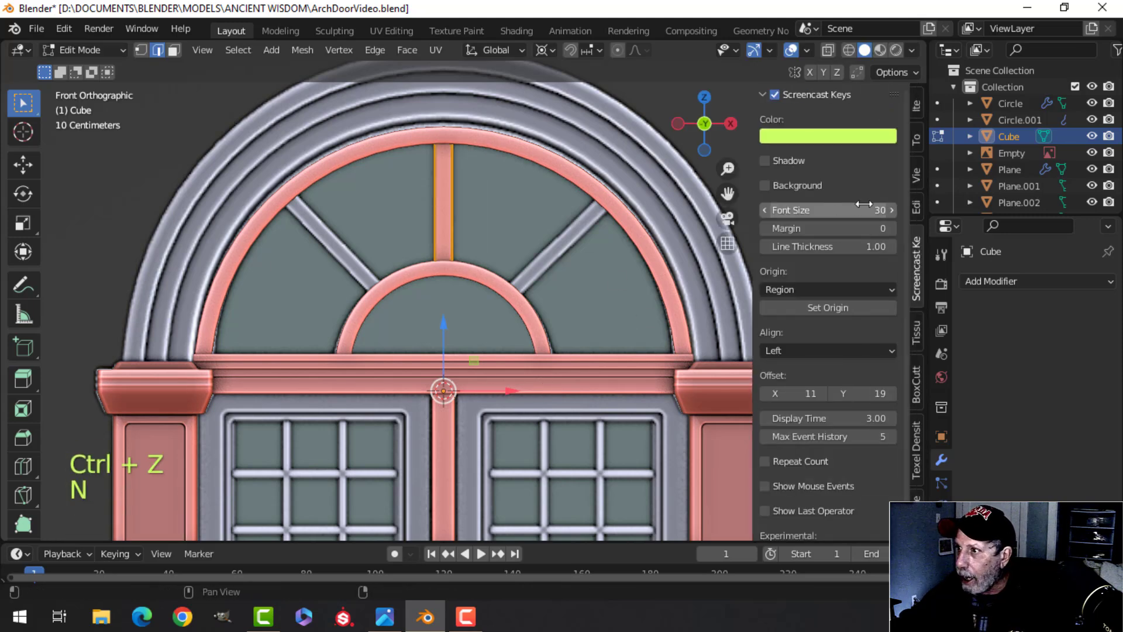
pyautogui.click(915, 176)
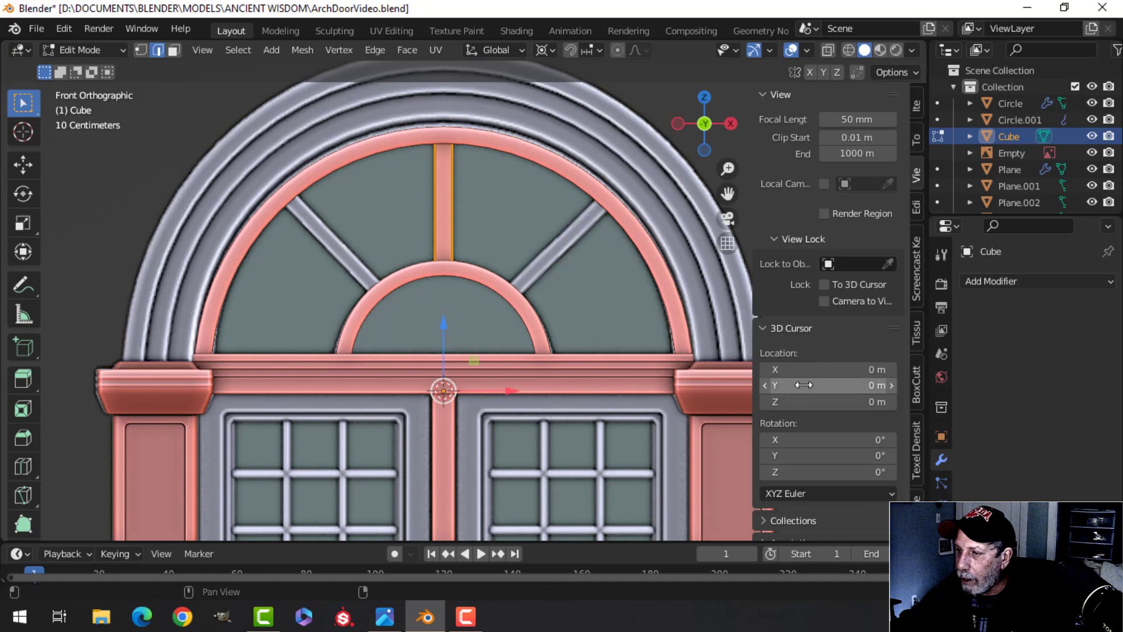
pyautogui.keyDown('shift'); pyautogui.moveTo(806, 404); pyautogui.dragTo(827, 403); pyautogui.keyUp('shift')
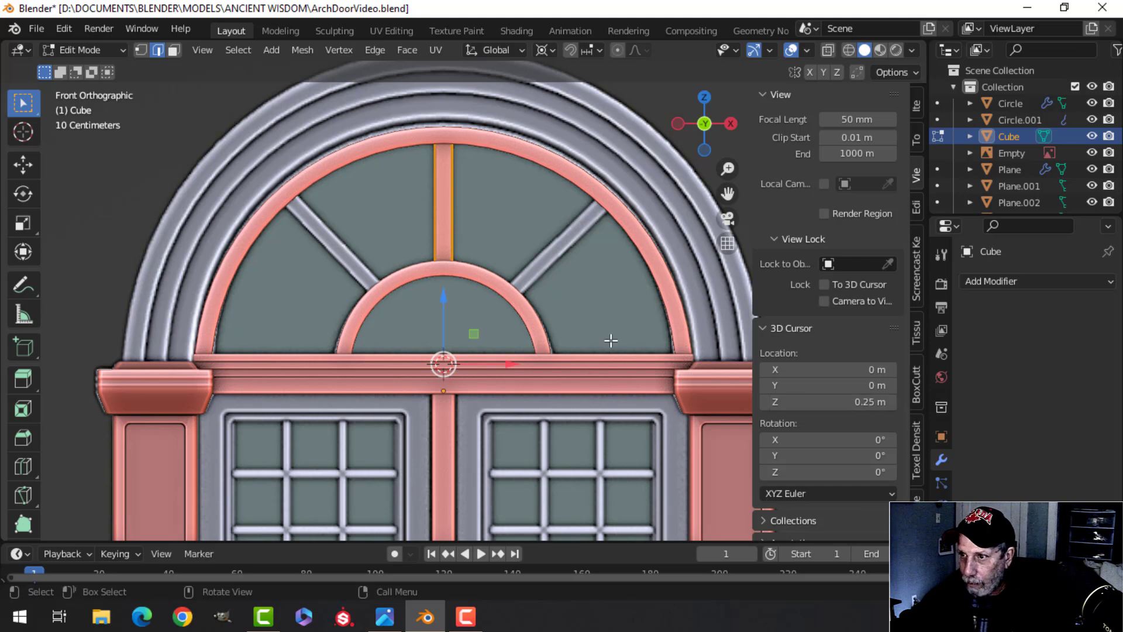
# Rotate the duplicated bar 45° about the 3D cursor onto the reference's diagonal bar.
pyautogui.press('r')
pyautogui.press('4')
pyautogui.press('5')
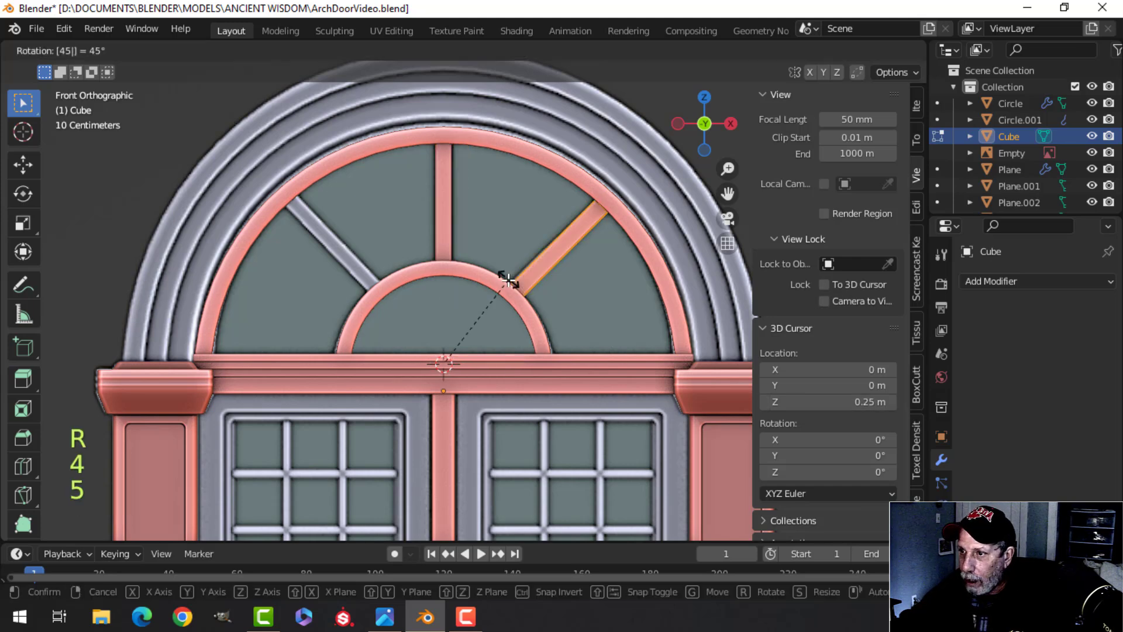
pyautogui.press('Return')
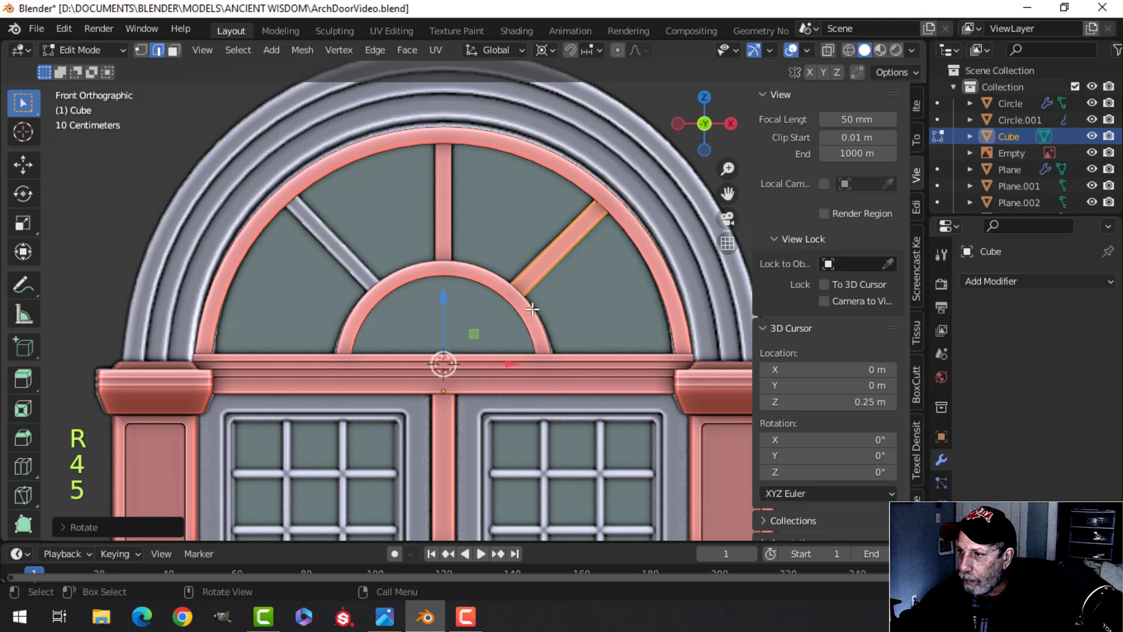
# Duplicate the diagonal fanlight bar, rotate the copy -90° about the 3D cursor, and leave Edit Mode.
pyautogui.hotkey('shift', 'd')
pyautogui.press('r')
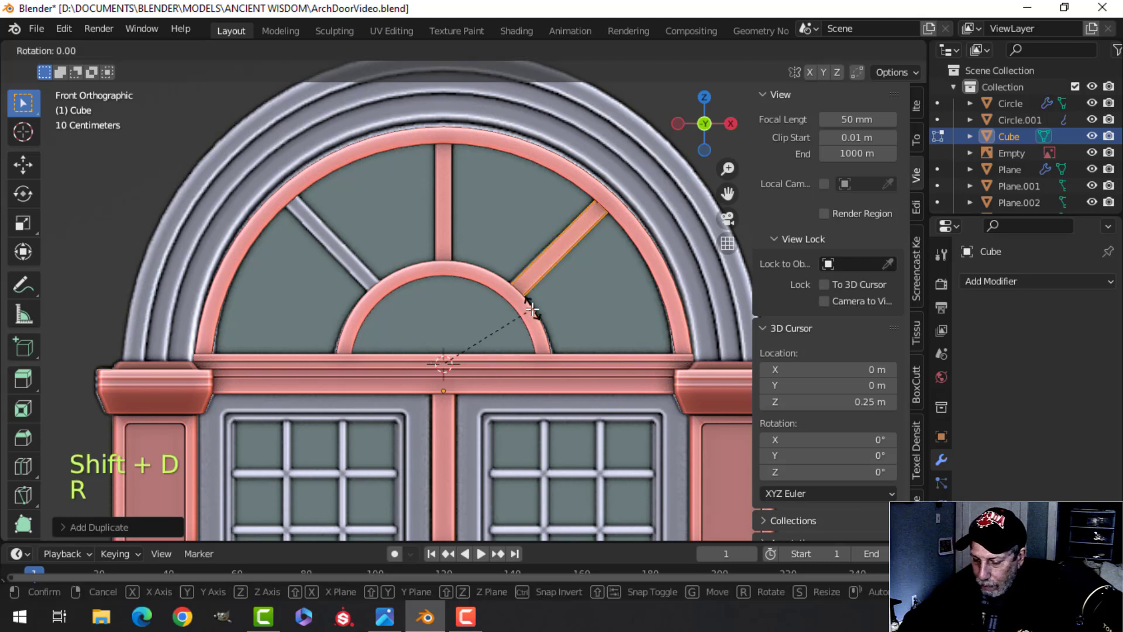
pyautogui.press('-')
pyautogui.press('9')
pyautogui.press('0')
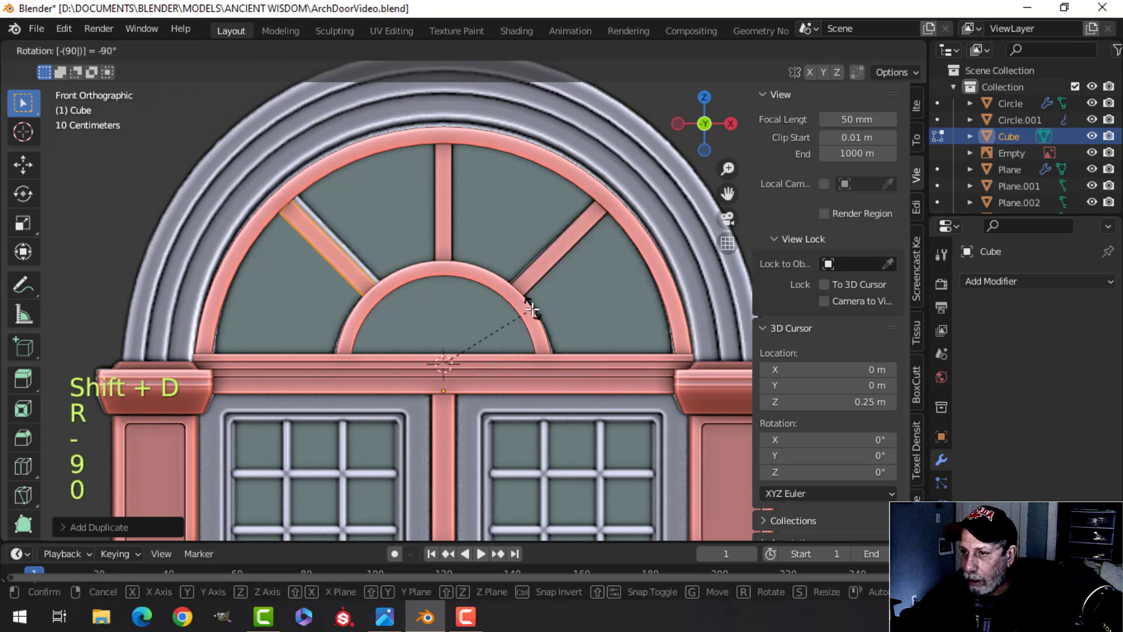
pyautogui.press('Return')
pyautogui.press('n')
pyautogui.press('Tab')
pyautogui.hotkey('alt', 'a')
pyautogui.moveTo(557, 282); pyautogui.dragTo(515, 343, button='middle')
pyautogui.scroll(-5, 591, 317)
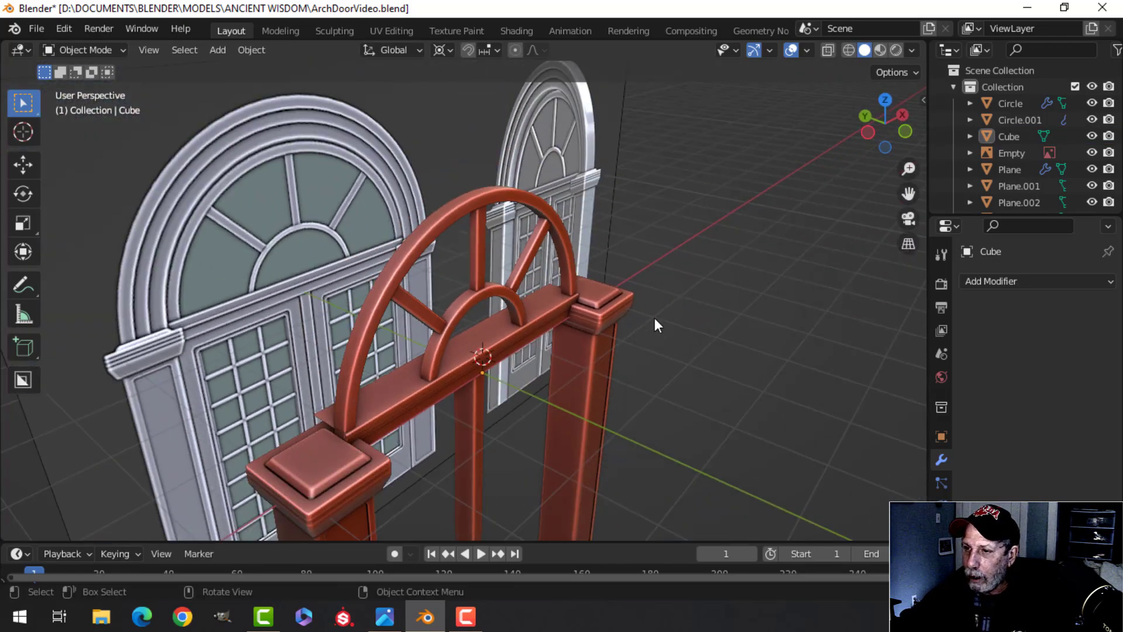
# Merge the vertices of all door parts by distance and recalculate their normals.
pyautogui.press('a')
pyautogui.press('Tab')
pyautogui.press('a')
pyautogui.moveTo(712, 313); pyautogui.dragTo(649, 310, button='middle')
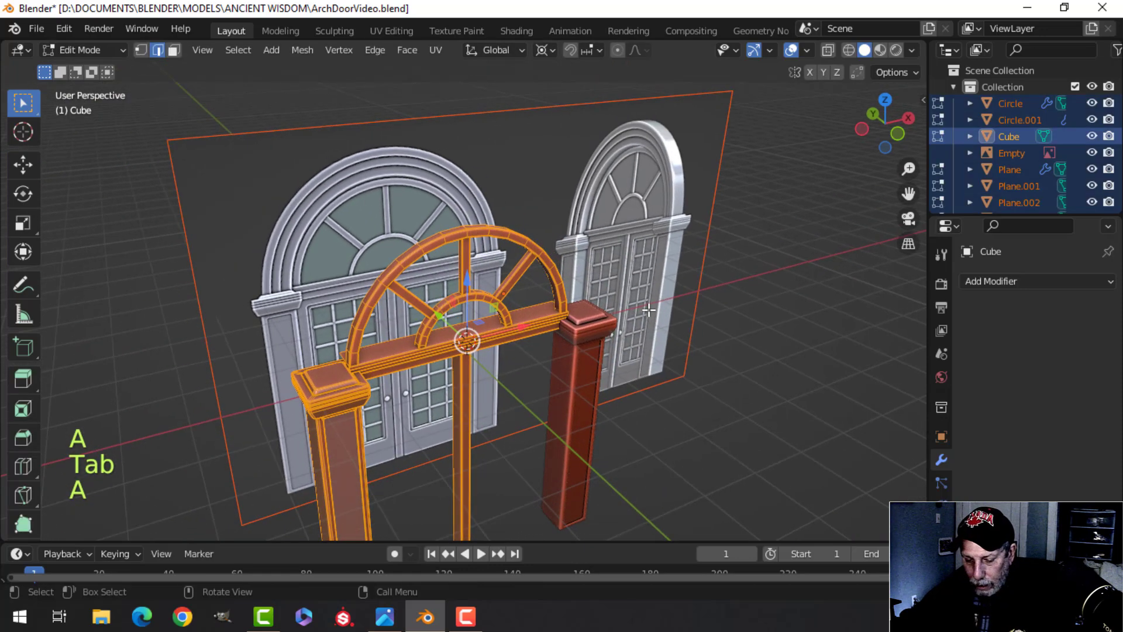
pyautogui.press('m')
pyautogui.click(649, 311)
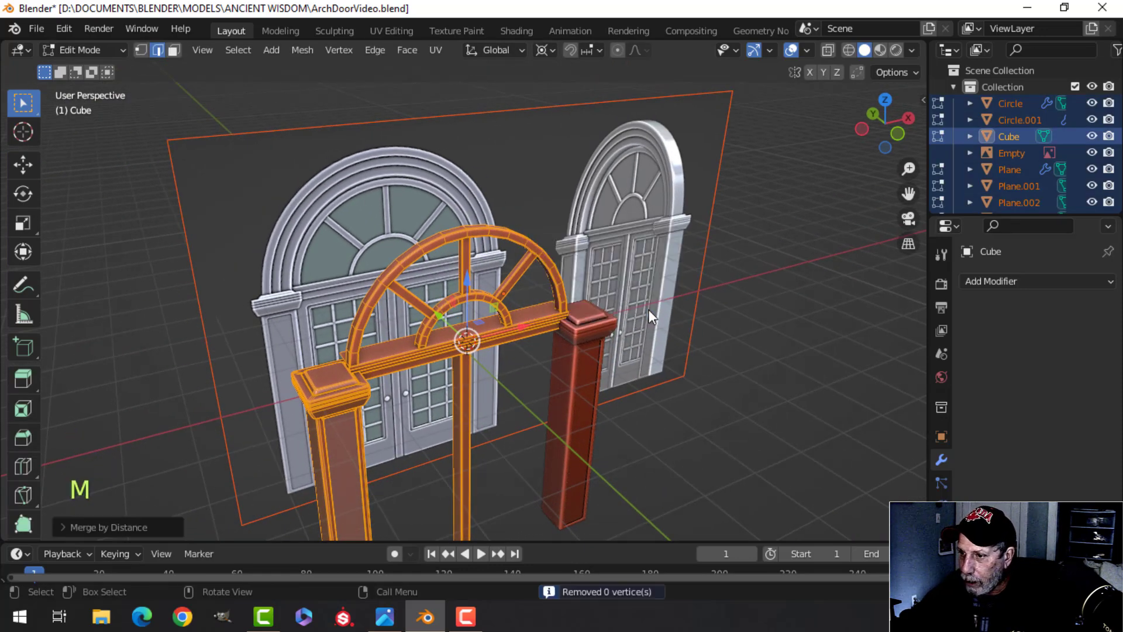
pyautogui.hotkey('alt', 'n')
pyautogui.click(648, 310)
pyautogui.press('Tab')
pyautogui.hotkey('alt', 'a')
# Examine the fanlight, crossbeam and posts against the reference door from several angles.
pyautogui.moveTo(696, 317); pyautogui.dragTo(470, 364, button='middle')
pyautogui.scroll(2, 585, 304)
pyautogui.scroll(-2, 527, 309)
pyautogui.scroll(-2, 506, 331)
pyautogui.scroll(3, 507, 299)
pyautogui.keyDown('shift'); pyautogui.moveTo(501, 269); pyautogui.dragTo(480, 308, button='middle'); pyautogui.keyUp('shift')
pyautogui.moveTo(487, 302); pyautogui.dragTo(495, 306, button='middle')
pyautogui.keyDown('shift'); pyautogui.moveTo(423, 339); pyautogui.dragTo(422, 310, button='middle'); pyautogui.keyUp('shift')
pyautogui.scroll(2, 407, 354)
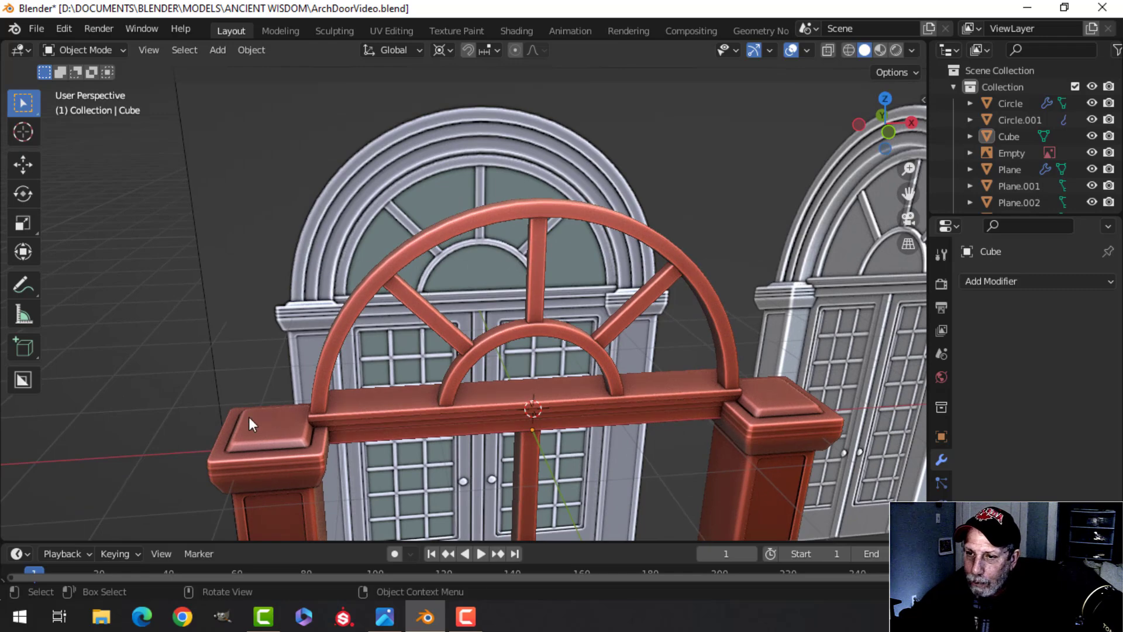
pyautogui.scroll(-2, 507, 376)
pyautogui.keyDown('shift'); pyautogui.moveTo(507, 375); pyautogui.dragTo(443, 366, button='middle'); pyautogui.keyUp('shift')
pyautogui.scroll(1, 445, 360)
# Duplicate the outer edge loop of the large fanlight arch and scale the copy to about 1.27.
pyautogui.click(490, 259)
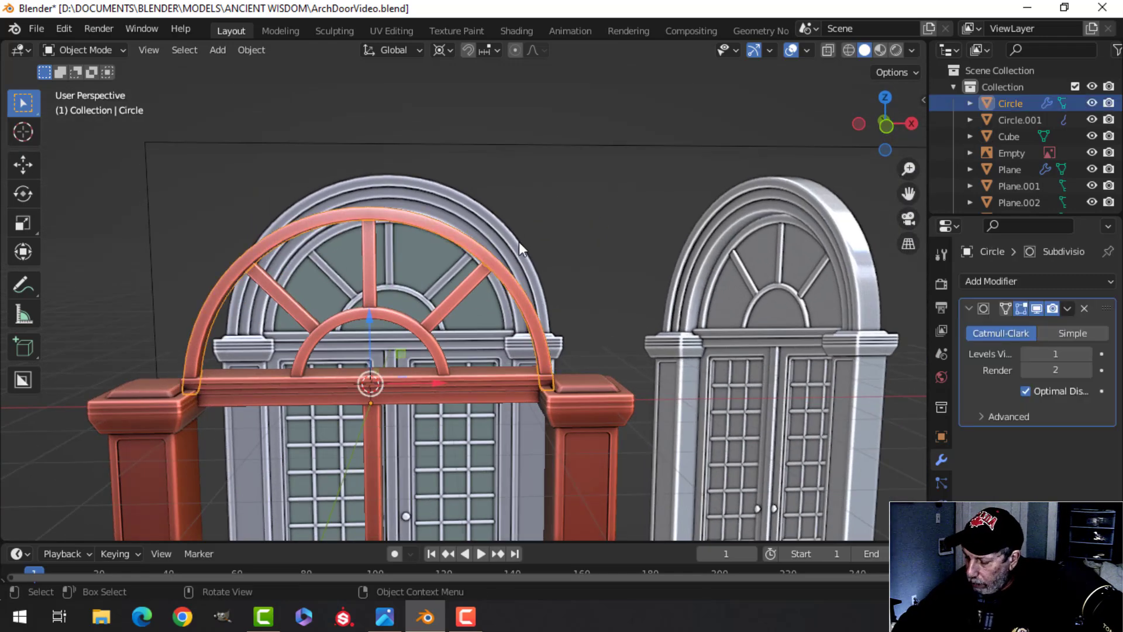
pyautogui.press('KP_1')
pyautogui.press('Tab')
pyautogui.moveTo(388, 231); pyautogui.dragTo(462, 301, button='middle')
pyautogui.scroll(2, 322, 268)
pyautogui.hotkey('alt', 'a')
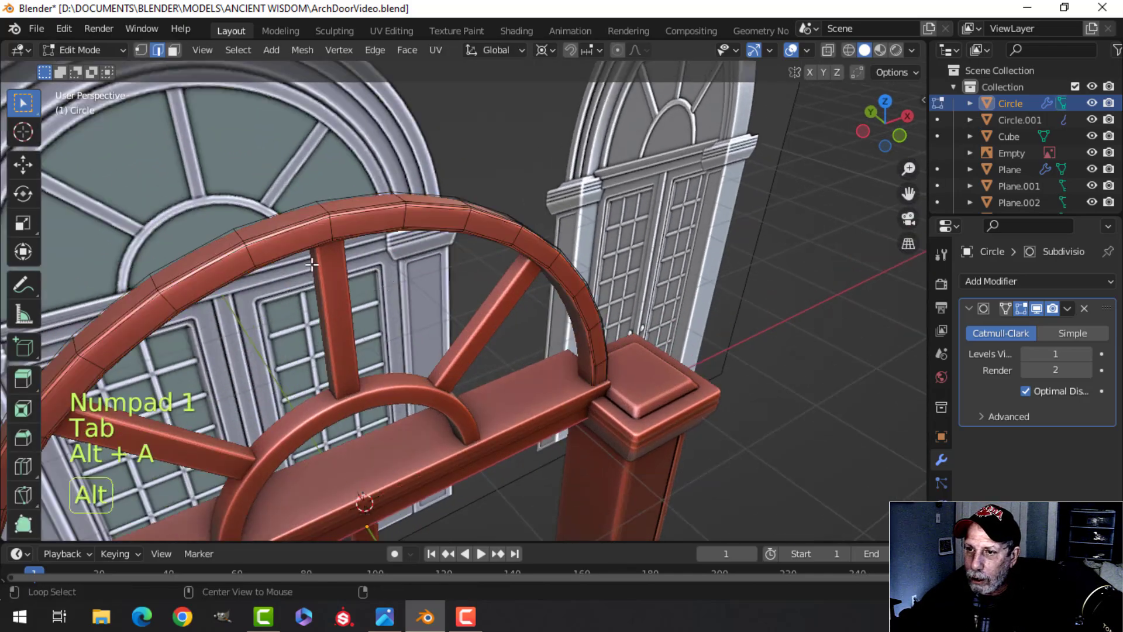
pyautogui.keyDown('shift'); pyautogui.moveTo(322, 268); pyautogui.dragTo(351, 238, button='middle'); pyautogui.keyUp('shift')
pyautogui.press('2')
pyautogui.keyDown('alt'); pyautogui.keyDown('shift'); pyautogui.click(473, 234); pyautogui.keyUp('shift'); pyautogui.keyUp('alt')
pyautogui.scroll(-2, 473, 234)
pyautogui.moveTo(473, 234); pyautogui.dragTo(417, 195, button='middle')
pyautogui.press('KP_1')
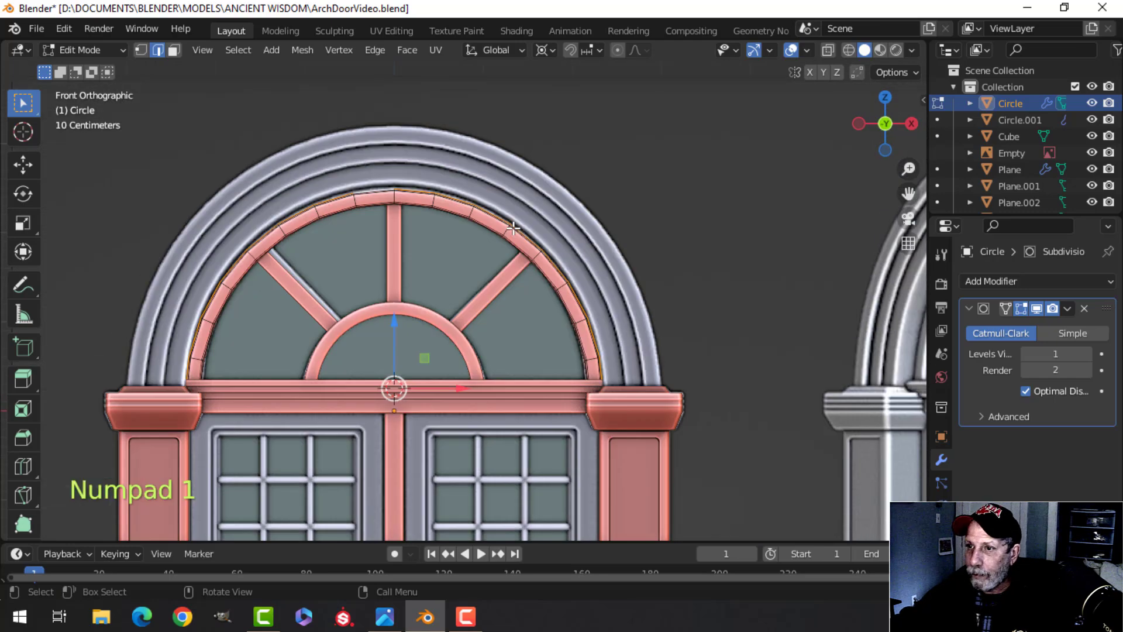
pyautogui.hotkey('shift', 'd')
pyautogui.press('s')
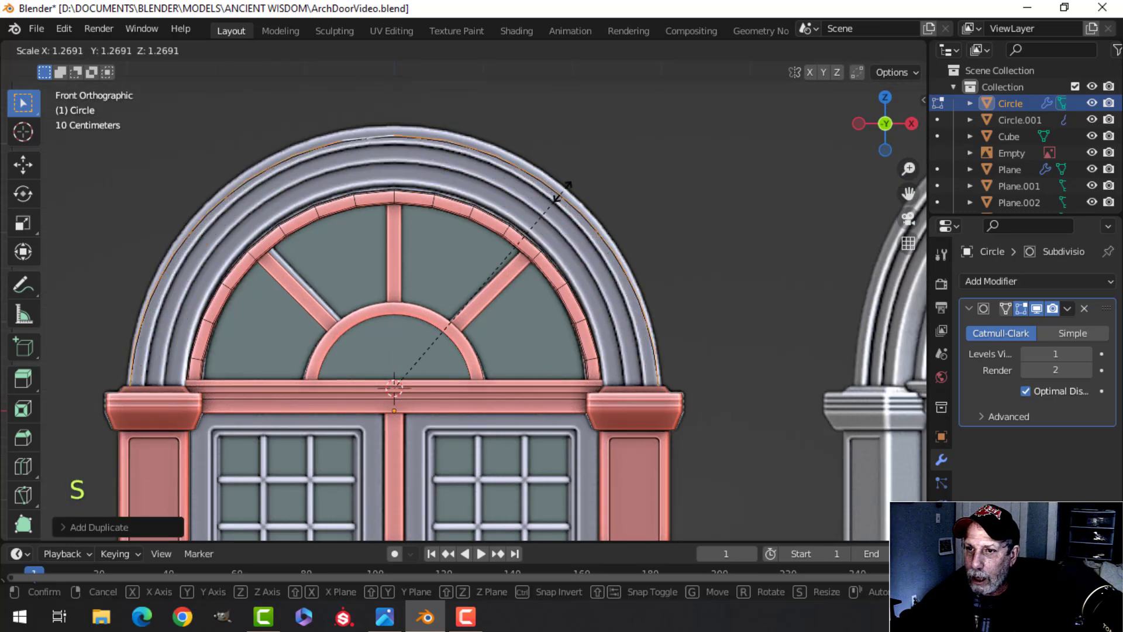
pyautogui.click(563, 191)
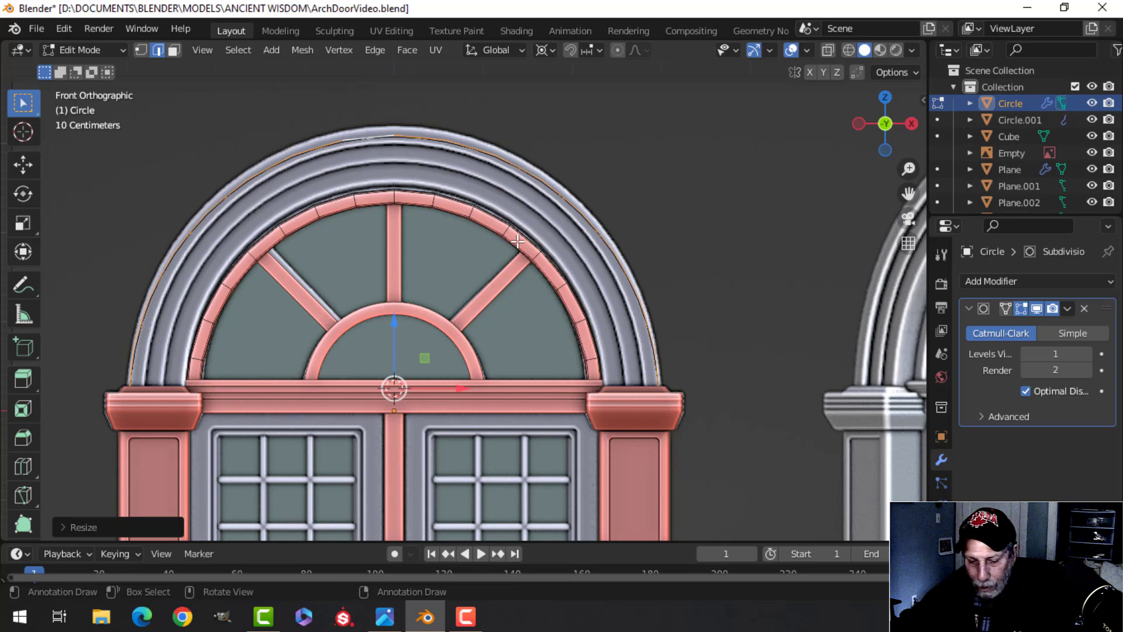
# Scale the duplicated edge loop along Z to about 1.04 to match the reference arch's crown.
pyautogui.press('s')
pyautogui.press('z')
pyautogui.press('shift')
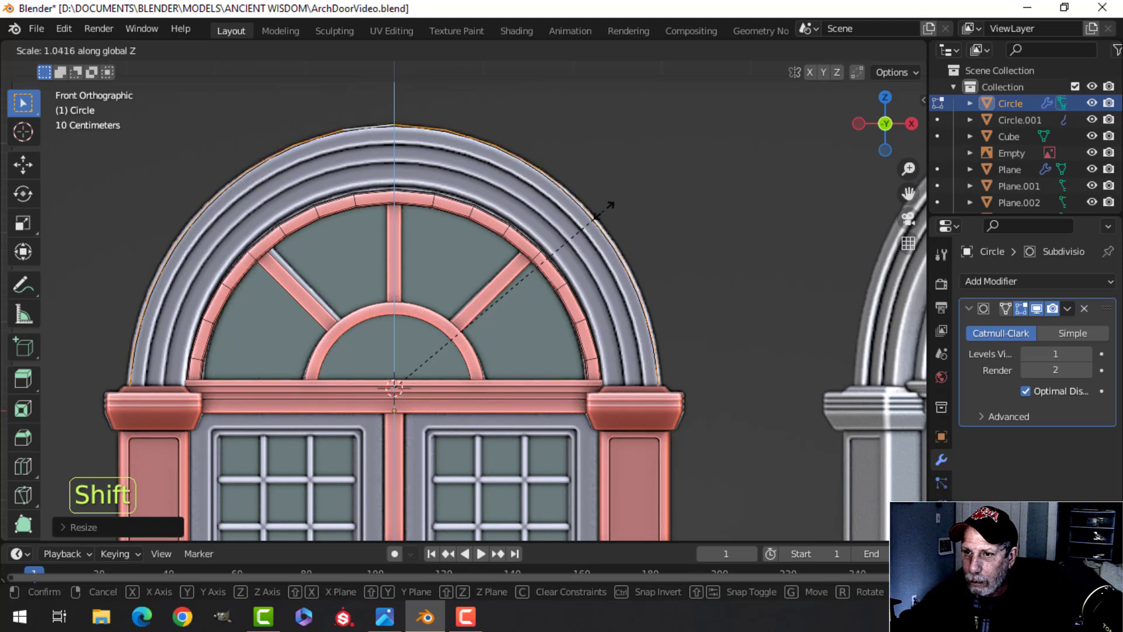
pyautogui.click(603, 211)
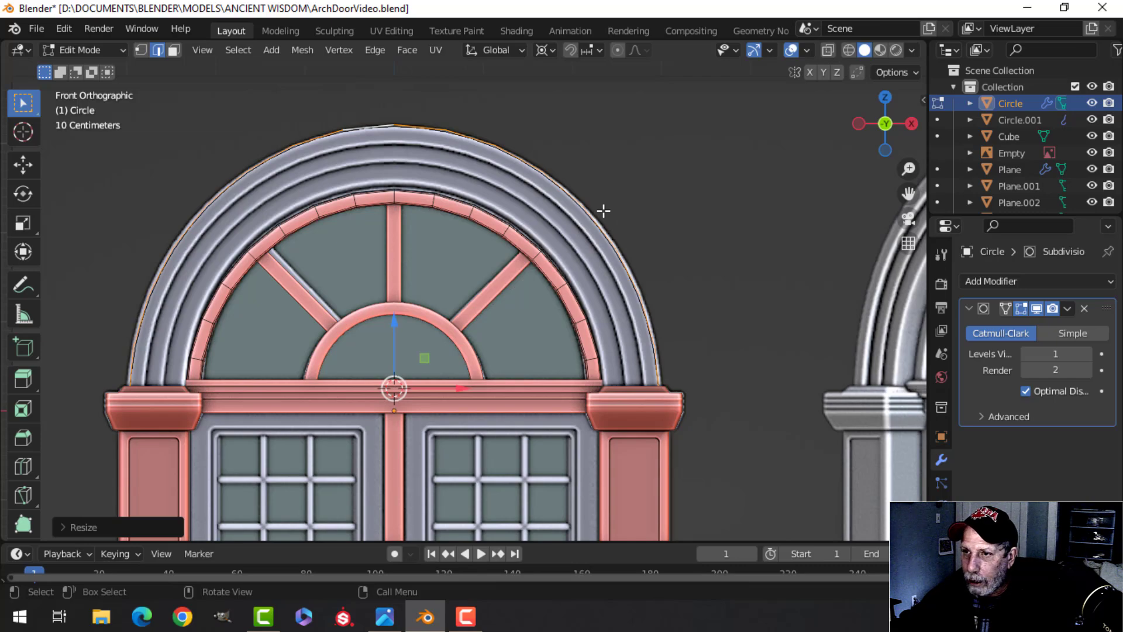
# Separate the enlarged edge loop into its own object and select it in Object Mode.
pyautogui.press('p')
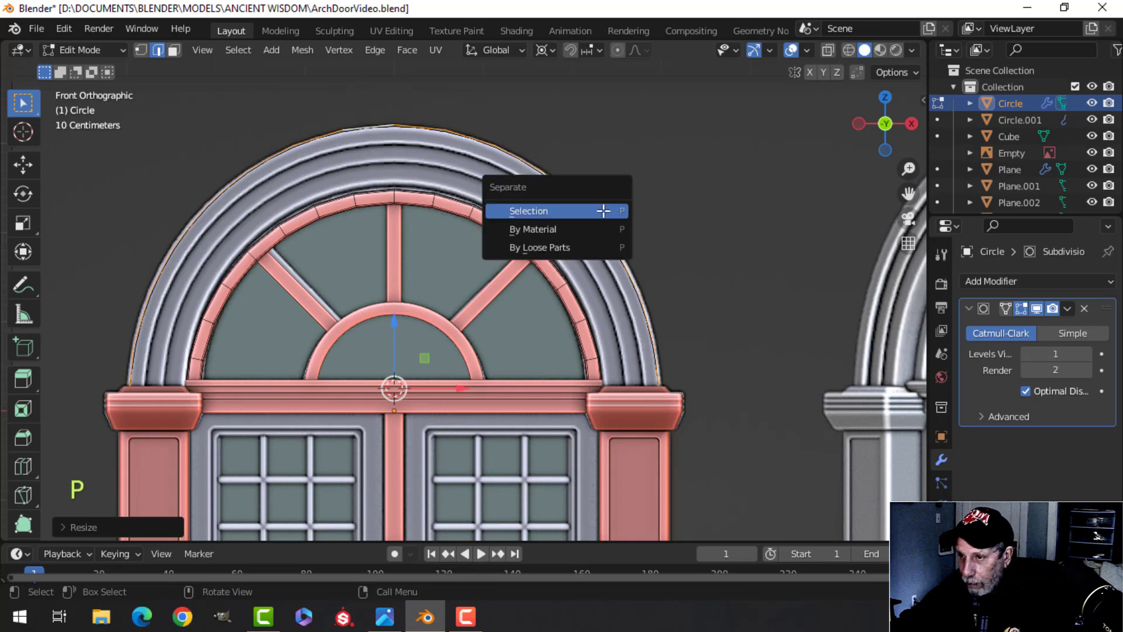
pyautogui.click(602, 211)
pyautogui.press('Tab')
pyautogui.hotkey('alt', 'a')
pyautogui.click(496, 153)
pyautogui.moveTo(496, 153); pyautogui.dragTo(690, 241, button='middle')
pyautogui.moveTo(546, 290); pyautogui.dragTo(559, 310, button='middle')
pyautogui.press('KP_1')
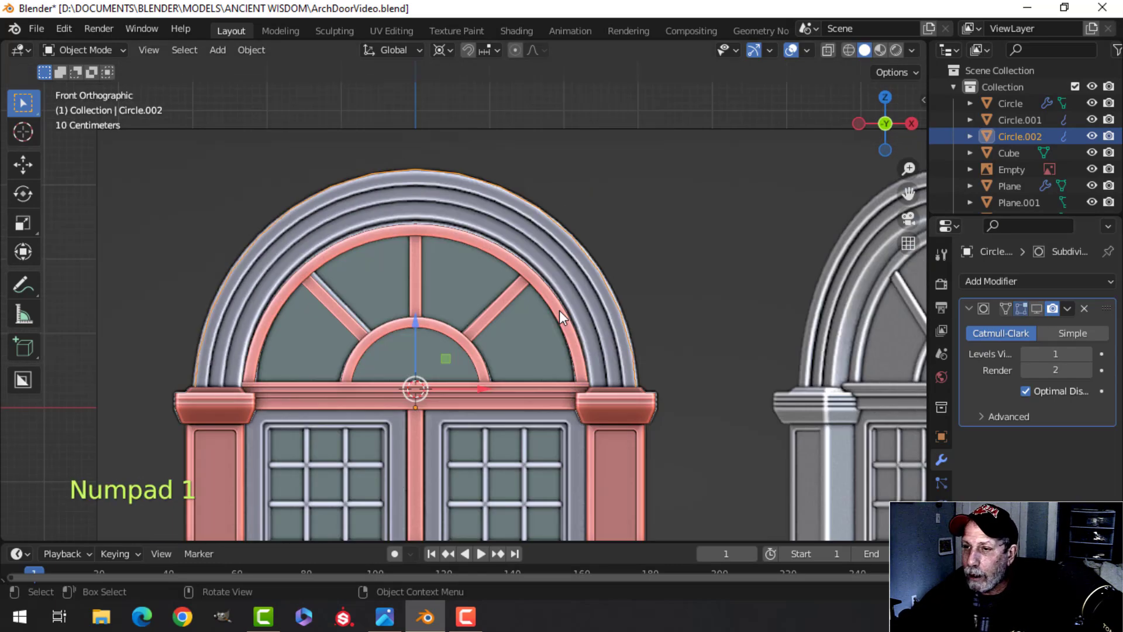
# Extrude the separated arch curve and scale it inward to about 0.94 to form the outer molding band.
pyautogui.press('a')
pyautogui.click(461, 179)
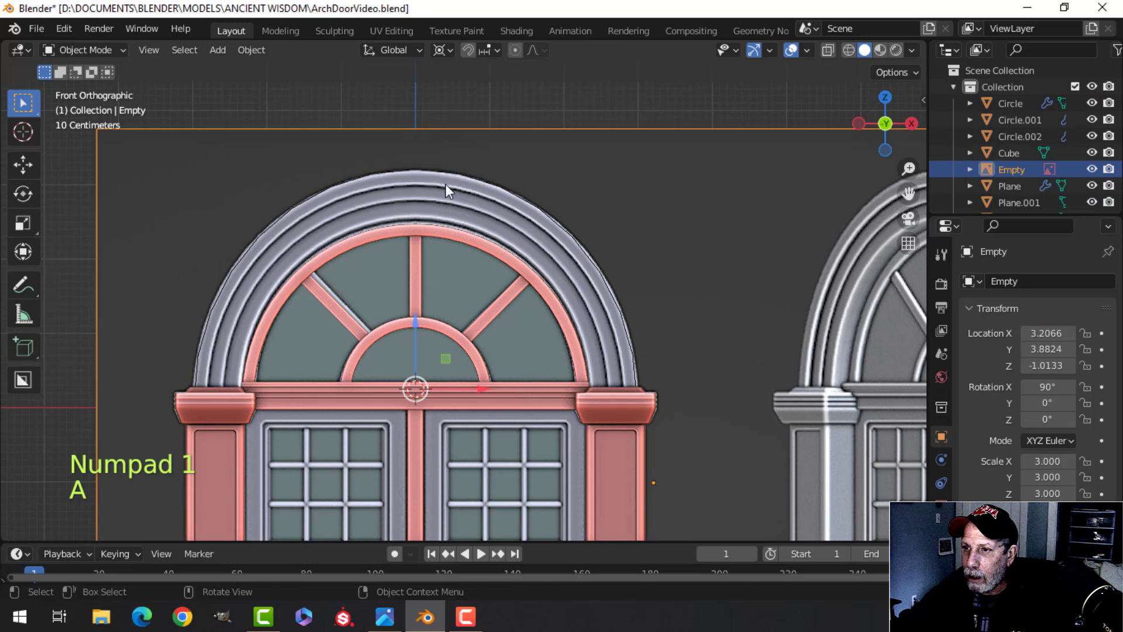
pyautogui.click(445, 175)
pyautogui.press('Tab')
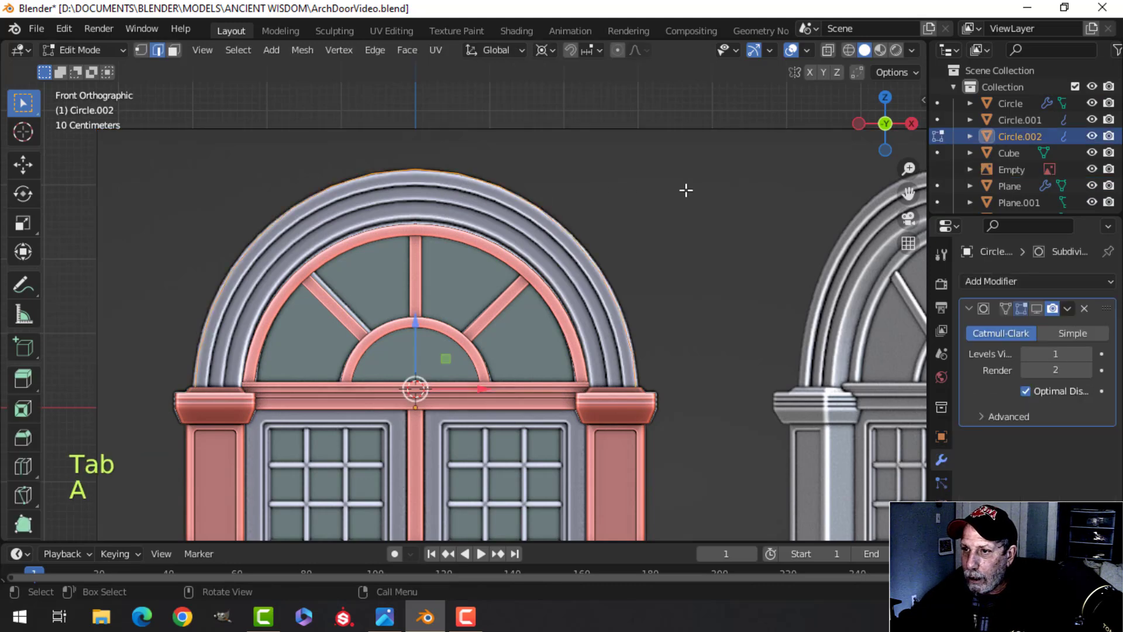
pyautogui.press('e')
pyautogui.rightClick(681, 189)
pyautogui.press('s')
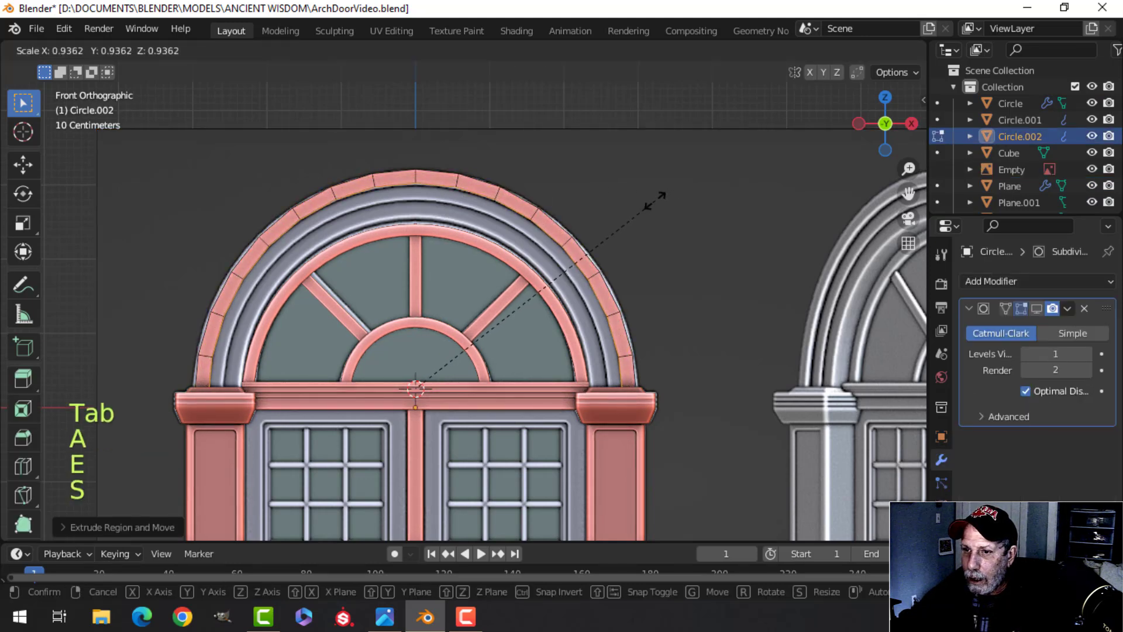
pyautogui.click(656, 198)
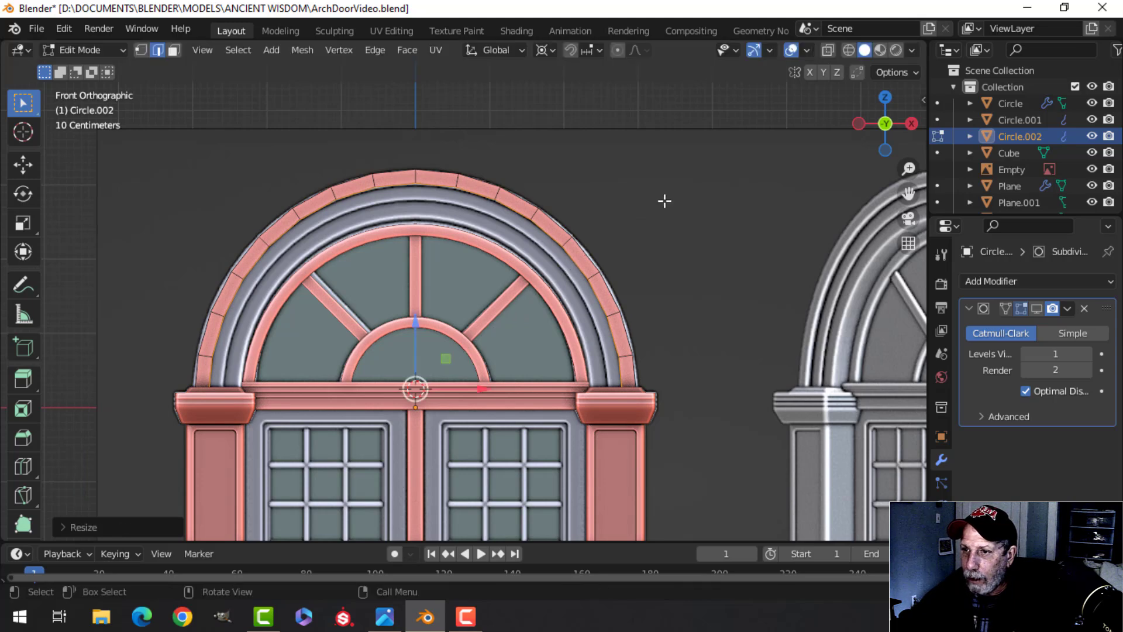
# Extrude two more bands inward, scaling each to follow the reference molding down to the fanlight arch.
pyautogui.press('e')
pyautogui.press('s')
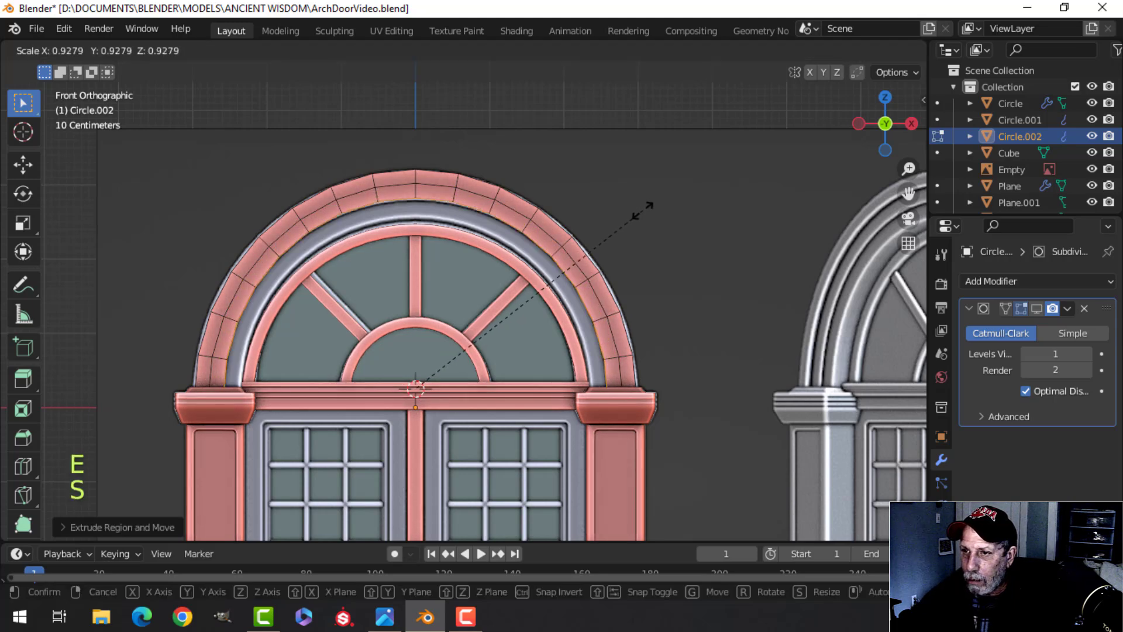
pyautogui.click(667, 202)
pyautogui.press('s')
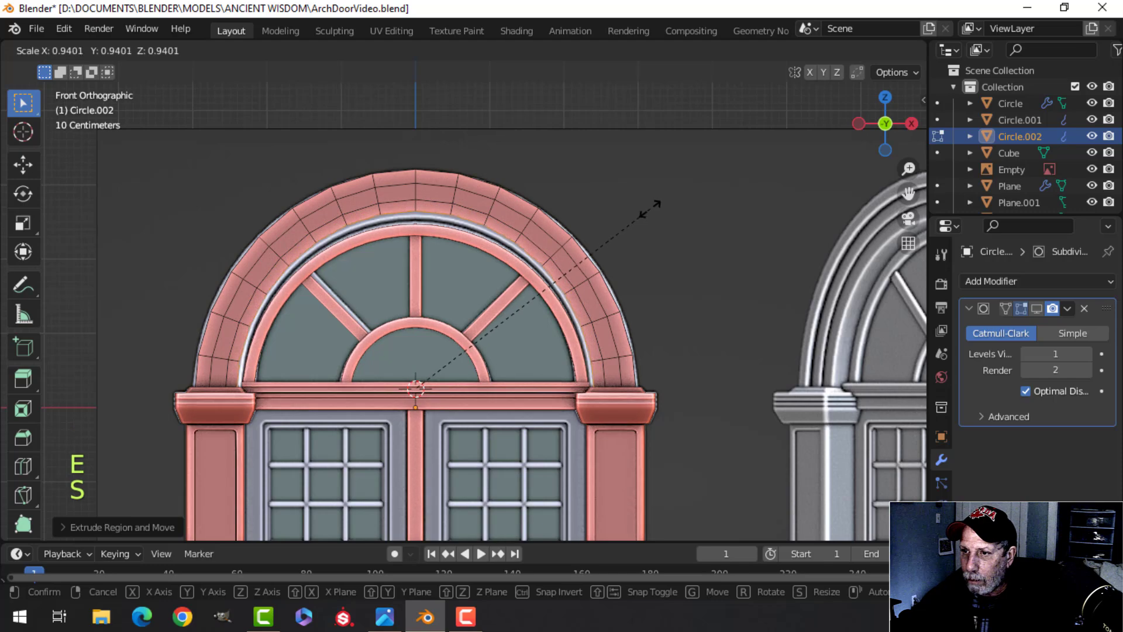
pyautogui.click(637, 212)
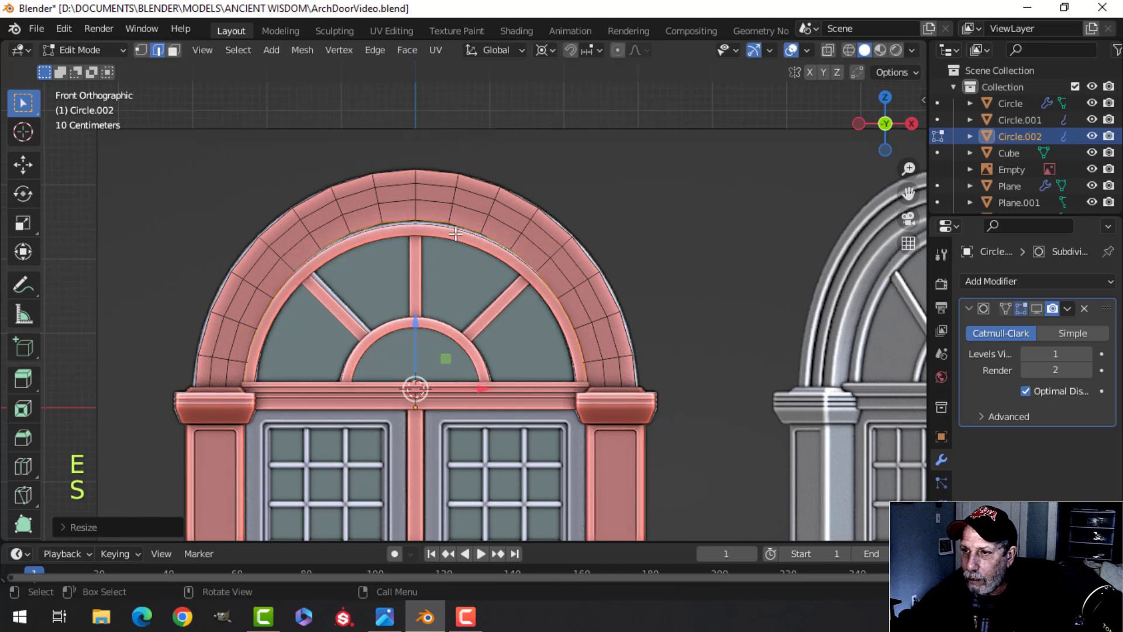
# Extrude the whole molding arch about 0.38 m in depth and delete its back faces.
pyautogui.moveTo(446, 246); pyautogui.dragTo(550, 242, button='middle')
pyautogui.press('a')
pyautogui.press('e')
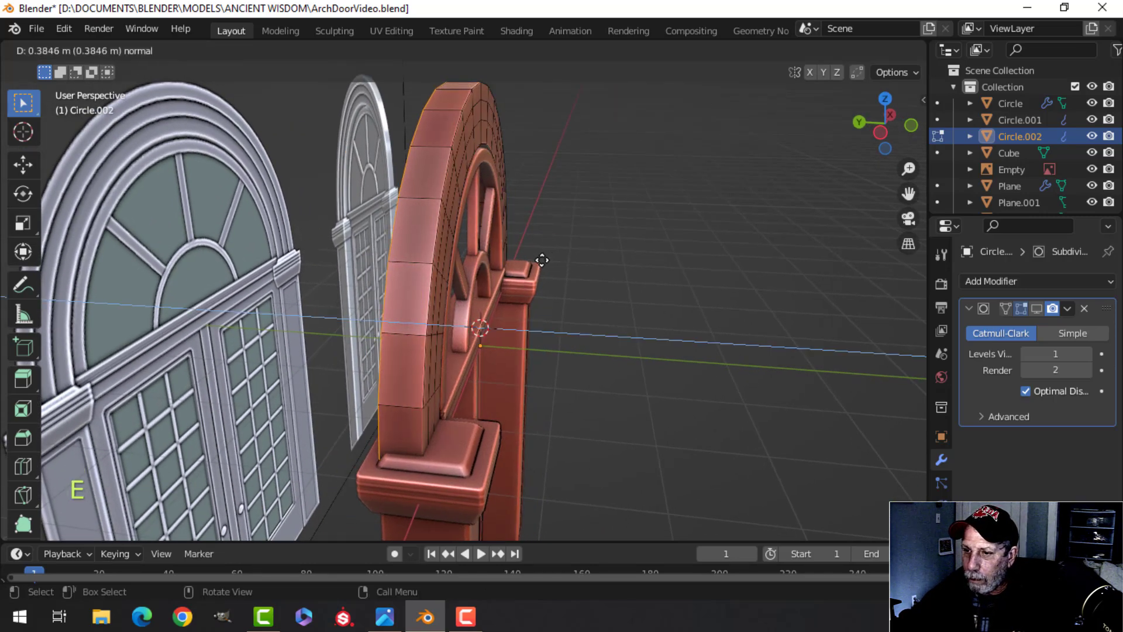
pyautogui.click(539, 260)
pyautogui.moveTo(529, 261); pyautogui.dragTo(440, 234, button='middle')
pyautogui.press('x')
pyautogui.click(549, 265)
pyautogui.press('Tab')
# Isolate the molding arch in local view and show its mesh in wireframe from the front.
pyautogui.press('/')
pyautogui.scroll(2, 404, 225)
pyautogui.press('Tab')
pyautogui.scroll(4, 404, 226)
pyautogui.hotkey('alt', 'a')
pyautogui.scroll(-3, 383, 222)
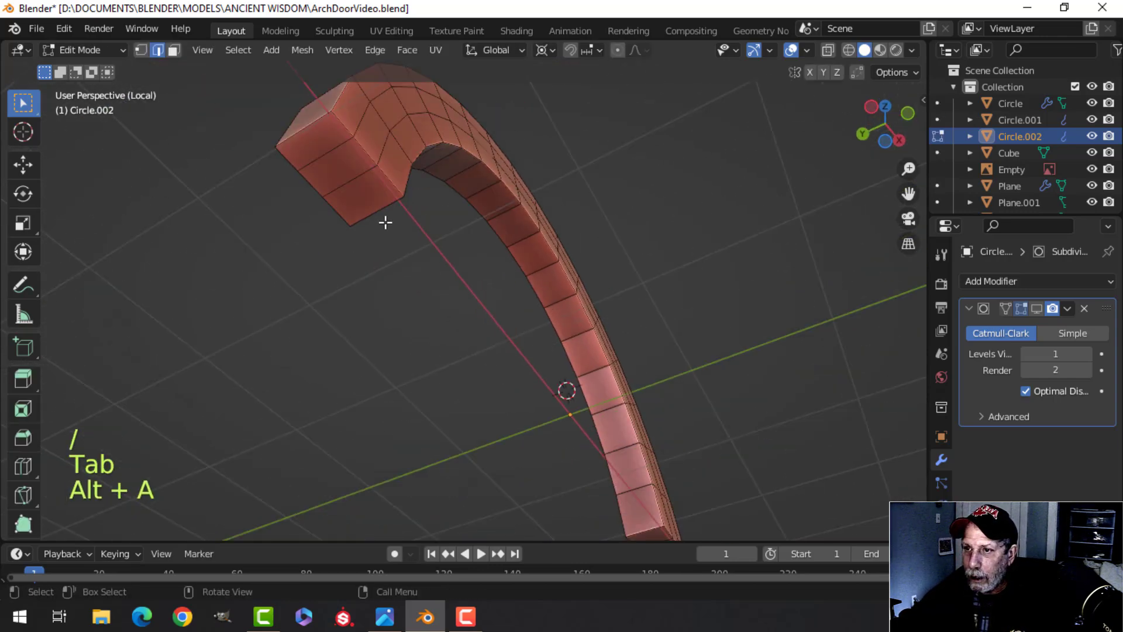
pyautogui.press('KP_1')
pyautogui.press('z')
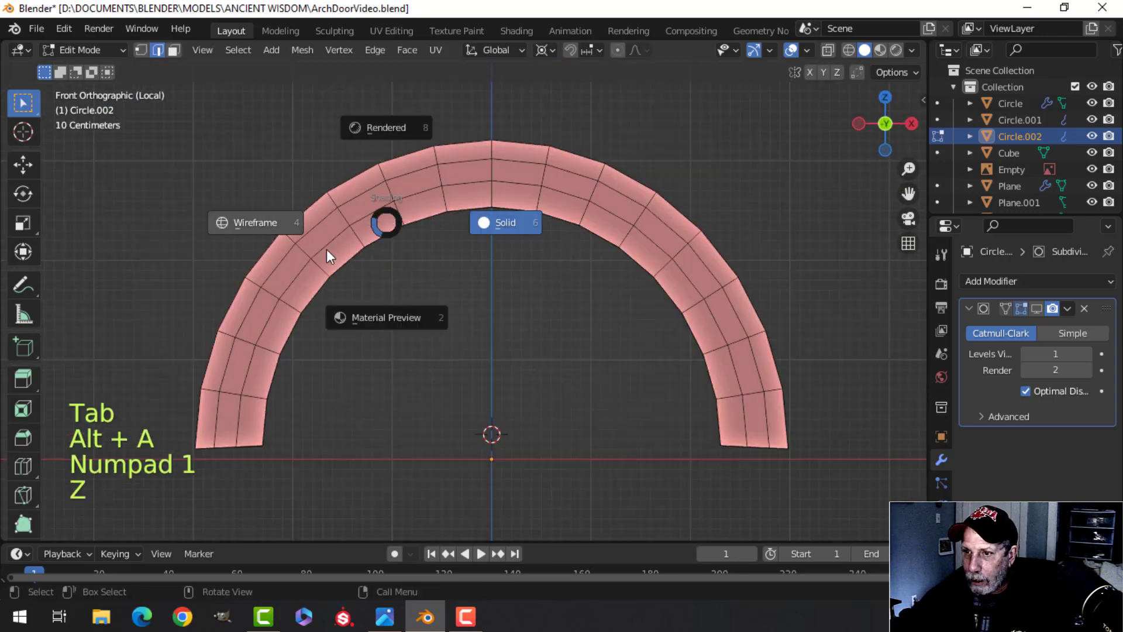
pyautogui.click(364, 320)
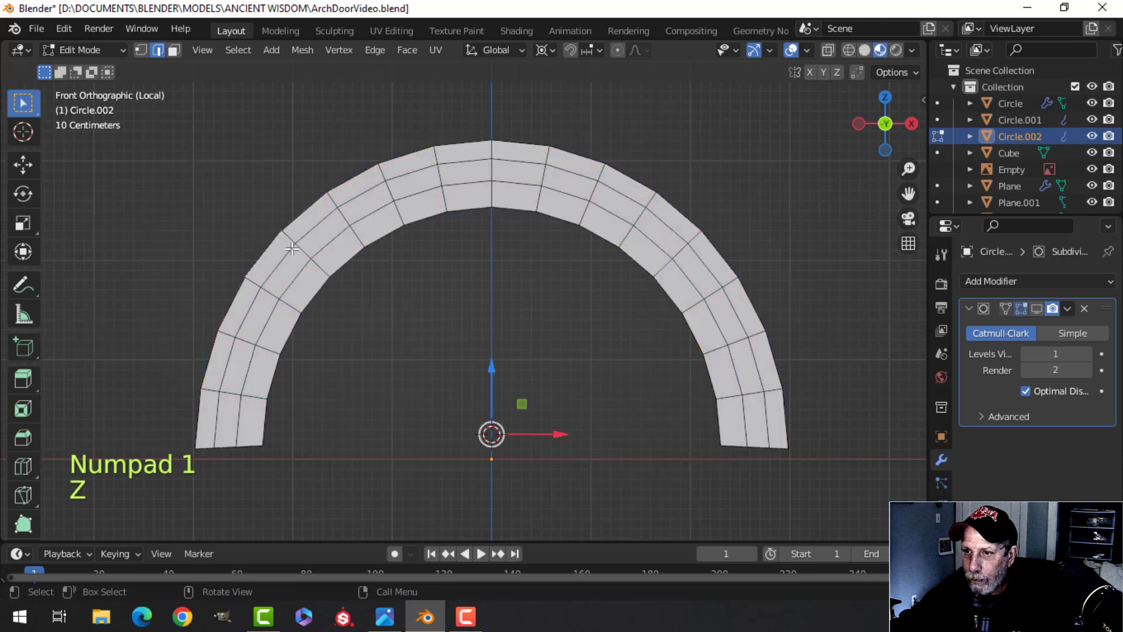
pyautogui.click(865, 50)
pyautogui.press('z')
# Delete the faces closing both lower ends of the arch and return to solid shading.
pyautogui.click(205, 444)
pyautogui.press('b')
pyautogui.moveTo(168, 431); pyautogui.dragTo(277, 462)
pyautogui.press('b')
pyautogui.moveTo(153, 429); pyautogui.dragTo(238, 454)
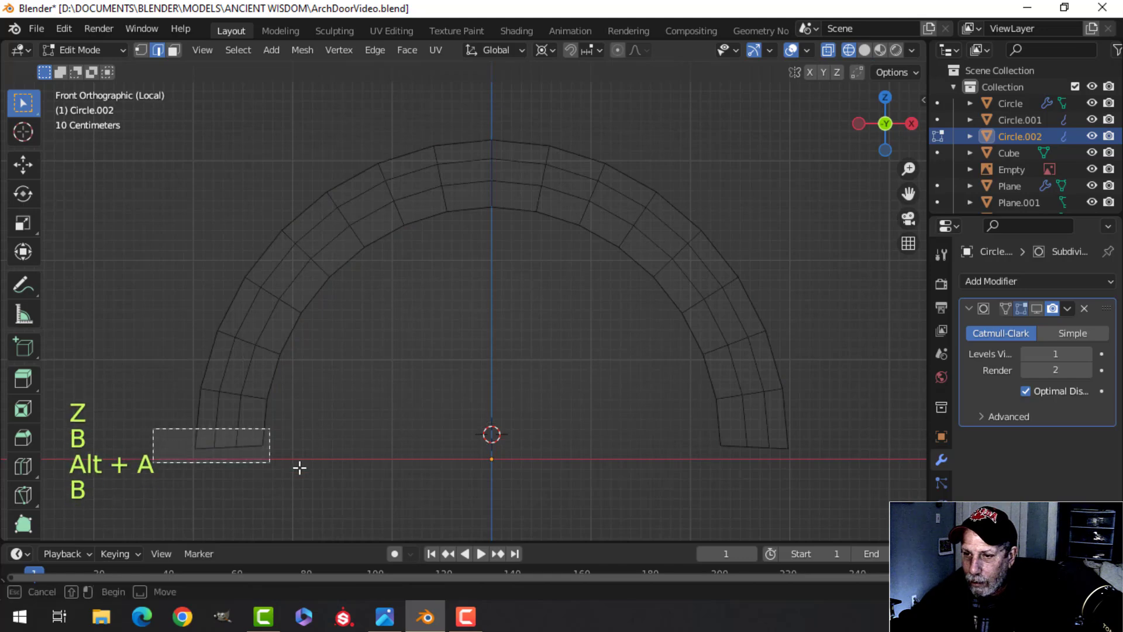
pyautogui.press('b')
pyautogui.moveTo(680, 427); pyautogui.dragTo(817, 467)
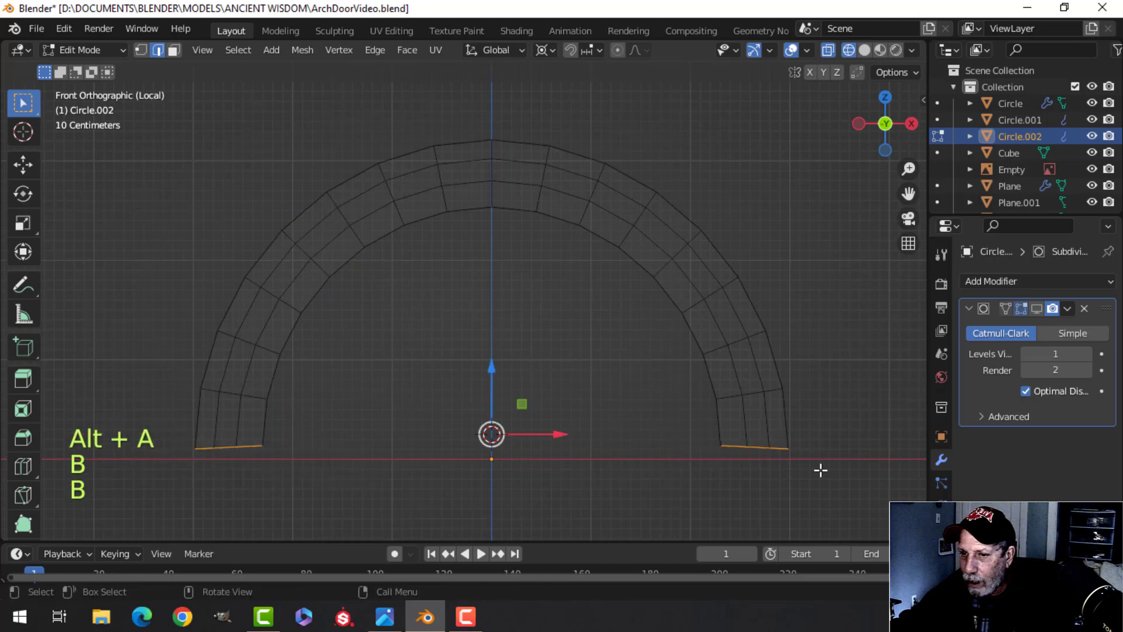
pyautogui.press('x')
pyautogui.click(766, 426)
pyautogui.press('z')
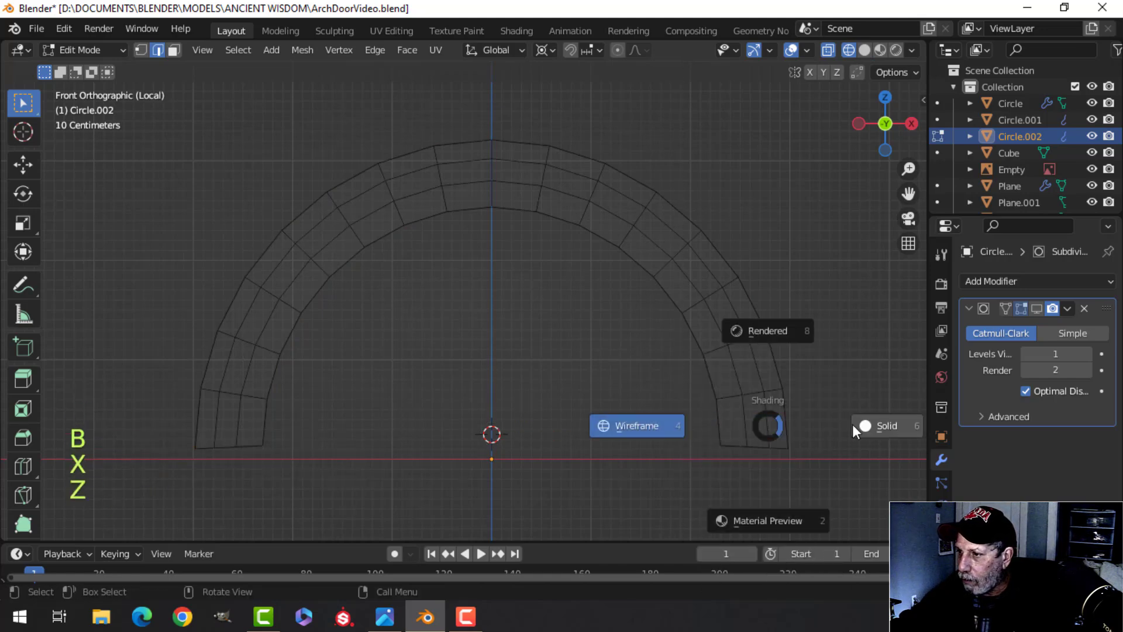
pyautogui.click(852, 423)
# Extrude the outer front face band of the arch forward about 0.1 m.
pyautogui.moveTo(549, 407)
pyautogui.mouseDown(button='middle')
pyautogui.moveTo(620, 405)
pyautogui.moveTo(538, 368)
pyautogui.moveTo(551, 339)
pyautogui.mouseUp(button='middle')
pyautogui.scroll(2, 474, 243)
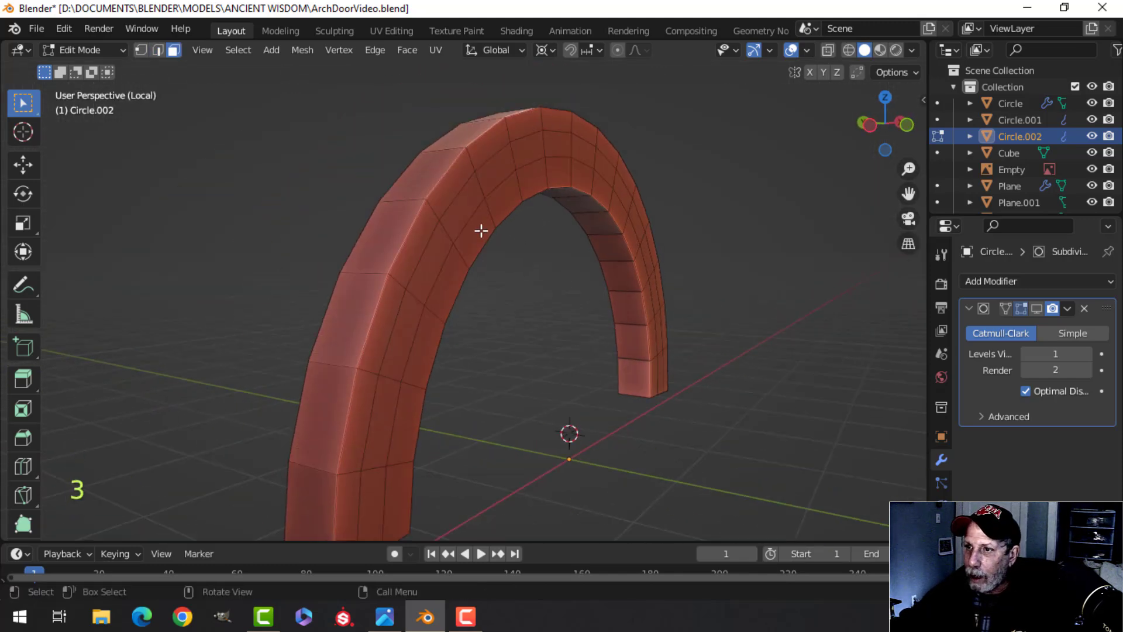
pyautogui.keyDown('alt'); pyautogui.click(466, 162); pyautogui.keyUp('alt')
pyautogui.scroll(-2, 482, 199)
pyautogui.keyDown('shift'); pyautogui.moveTo(508, 270); pyautogui.dragTo(509, 313, button='middle'); pyautogui.keyUp('shift')
pyautogui.scroll(2, 511, 240)
pyautogui.press('e')
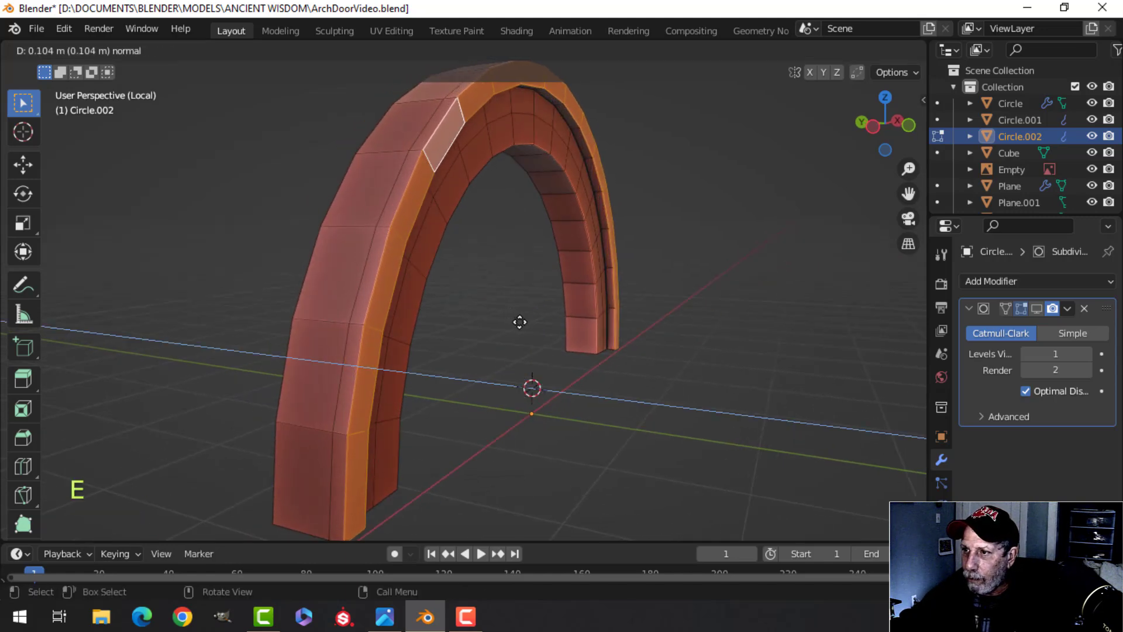
pyautogui.click(519, 322)
# Extrude the middle front face band forward to a height between the outer and inner bands.
pyautogui.hotkey('alt', 'a')
pyautogui.keyDown('alt'); pyautogui.keyDown('shift'); pyautogui.click(552, 116); pyautogui.keyUp('shift'); pyautogui.keyUp('alt')
pyautogui.moveTo(552, 115); pyautogui.dragTo(452, 282, button='middle')
pyautogui.scroll(2, 582, 189)
pyautogui.press('e')
pyautogui.click(573, 185)
pyautogui.hotkey('alt', 'a')
# Remove the extra edge loop running along the arch's outer side.
pyautogui.scroll(2, 537, 257)
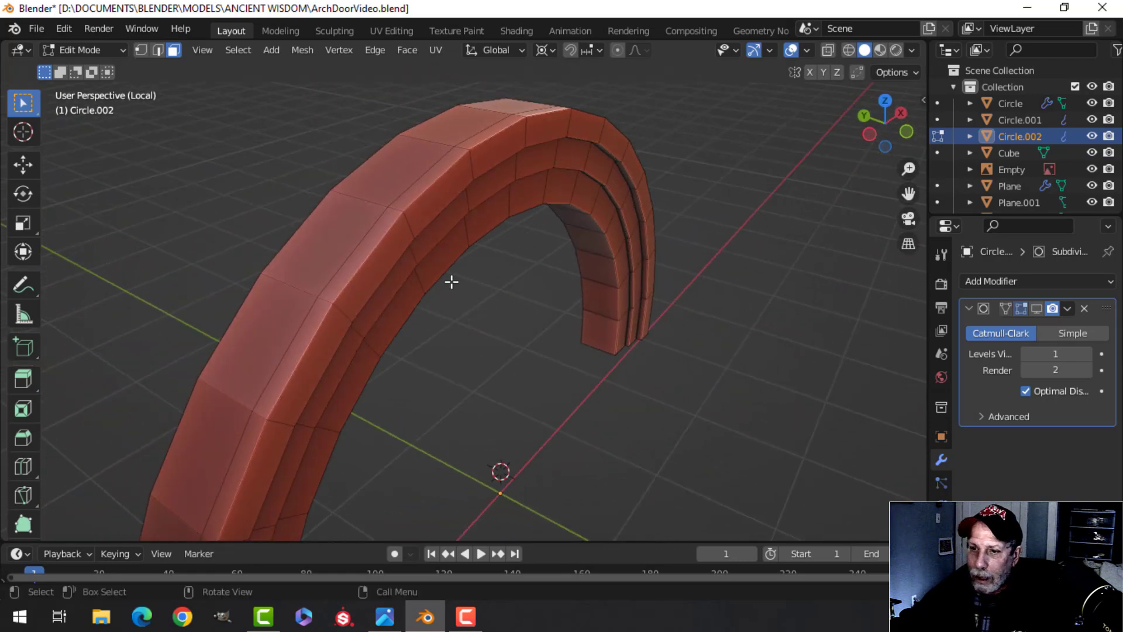
pyautogui.keyDown('alt'); pyautogui.keyDown('shift'); pyautogui.click(371, 230); pyautogui.keyUp('shift'); pyautogui.keyUp('alt')
pyautogui.press('x')
pyautogui.click(346, 308)
# Bevel the arch's outer, stepped and inner front edge loops with two segments.
pyautogui.moveTo(345, 308); pyautogui.dragTo(409, 229, button='middle')
pyautogui.keyDown('alt'); pyautogui.keyDown('shift'); pyautogui.click(344, 133); pyautogui.keyUp('shift'); pyautogui.keyUp('alt')
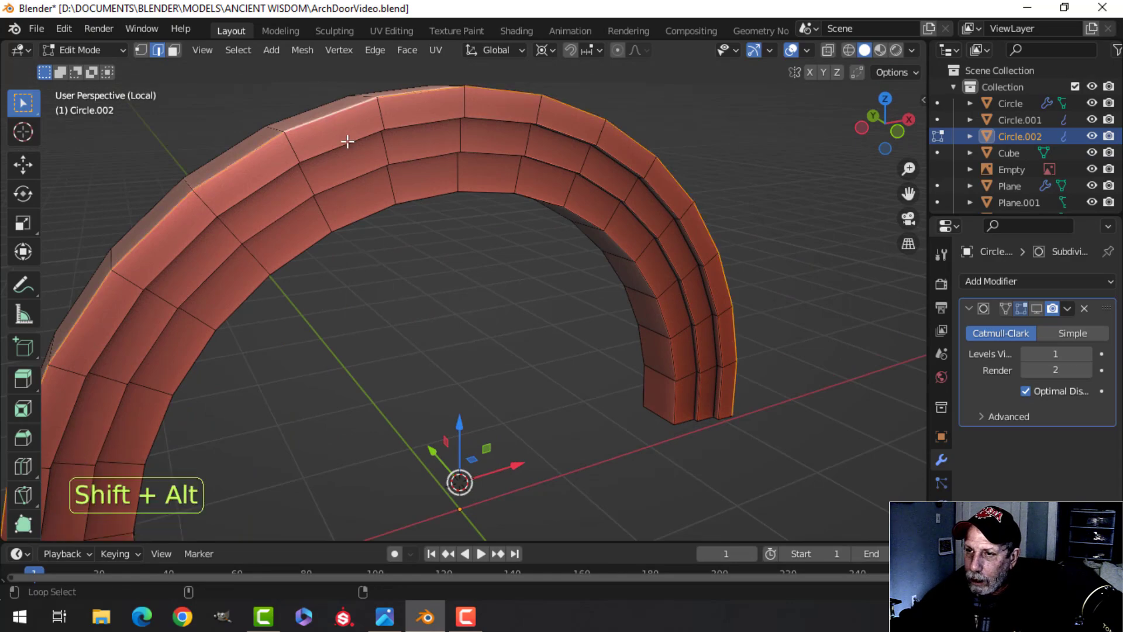
pyautogui.moveTo(374, 212); pyautogui.dragTo(524, 266, button='middle')
pyautogui.hotkey('ctrl', 'b')
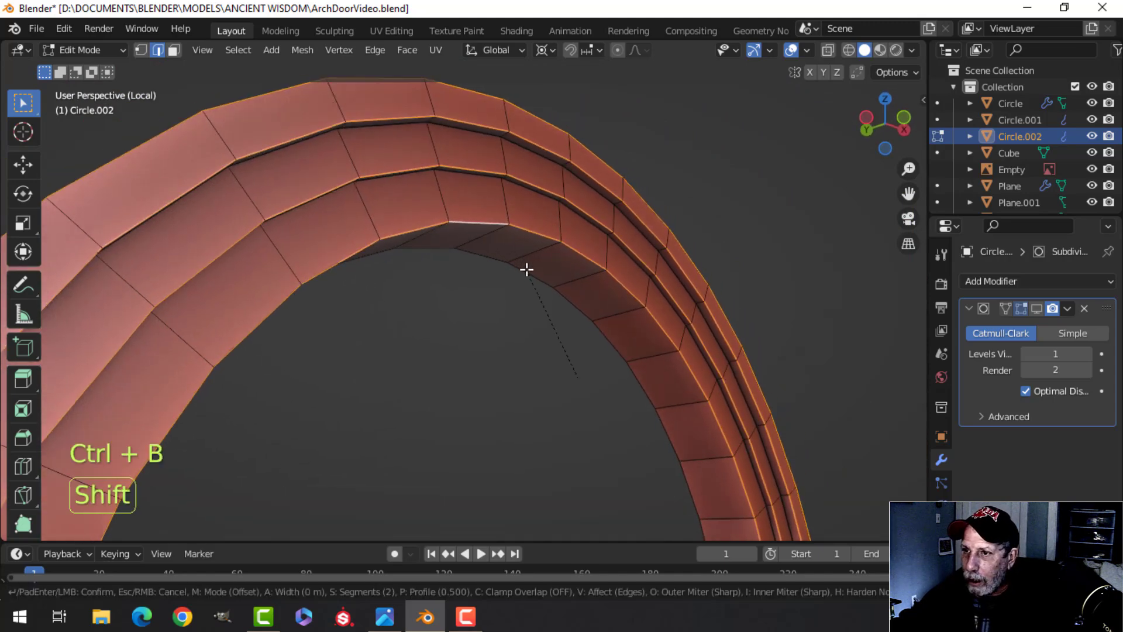
pyautogui.click(479, 226)
pyautogui.moveTo(479, 220); pyautogui.dragTo(416, 175, button='middle')
pyautogui.hotkey('alt', 'a')
# Add support edge loops along the arch's front bands, close to the stepped corners.
pyautogui.hotkey('ctrl', 'r')
pyautogui.click(246, 182)
pyautogui.click(270, 201)
pyautogui.hotkey('ctrl', 'r')
pyautogui.click(260, 206)
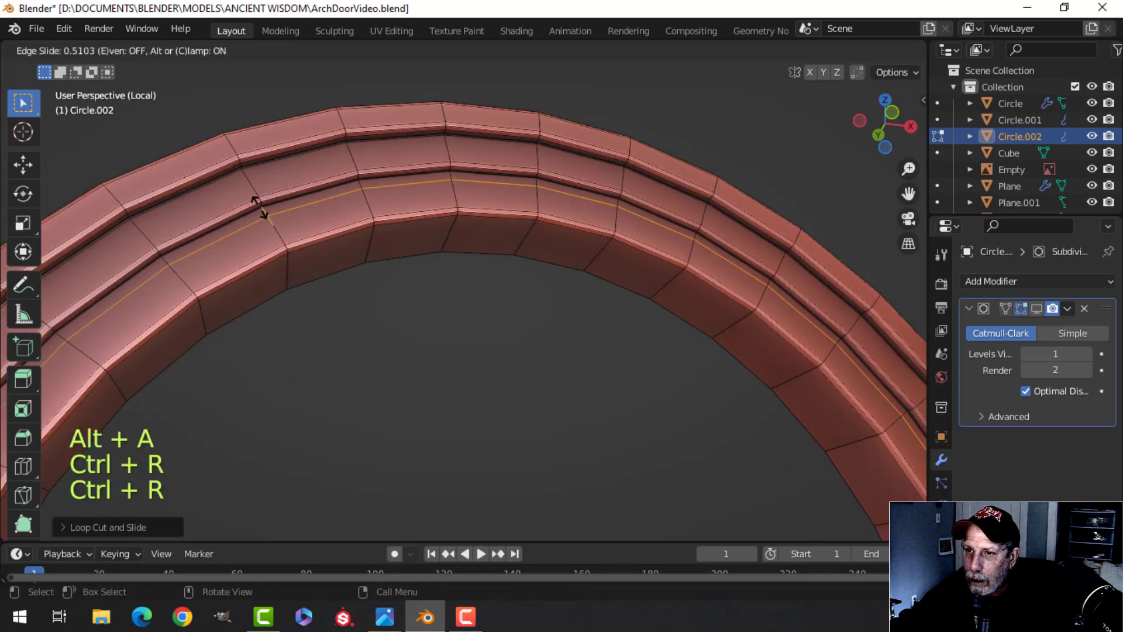
pyautogui.click(251, 191)
# Shade the stepped arch smooth and turn on its subdivision display in the viewport.
pyautogui.moveTo(251, 190); pyautogui.dragTo(476, 279, button='middle')
pyautogui.press('Tab')
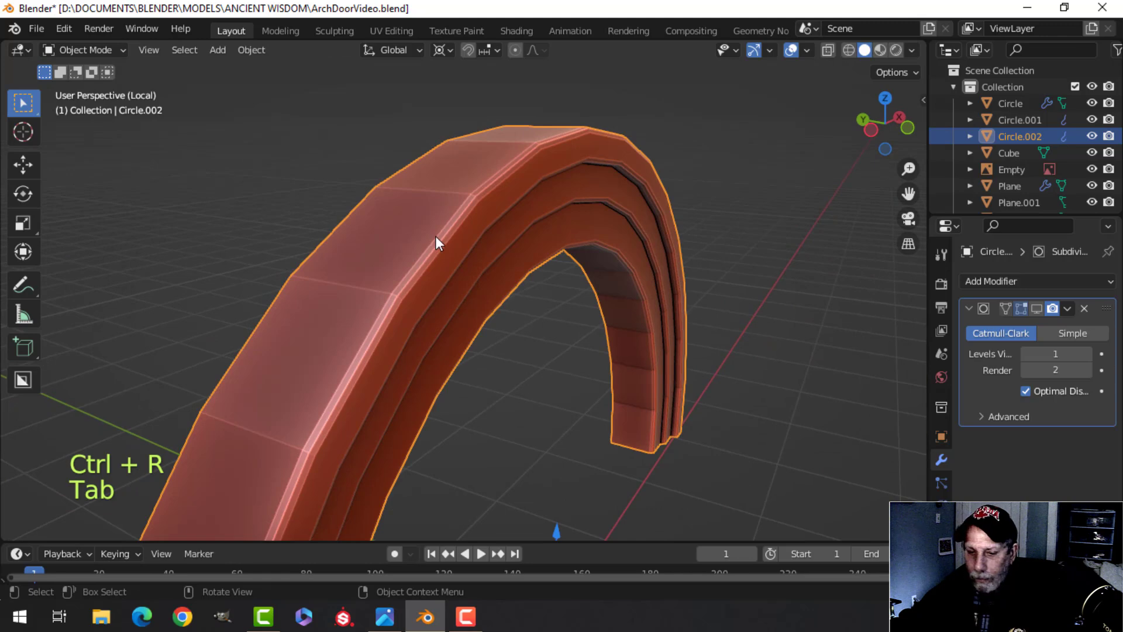
pyautogui.rightClick(435, 236)
pyautogui.click(430, 236)
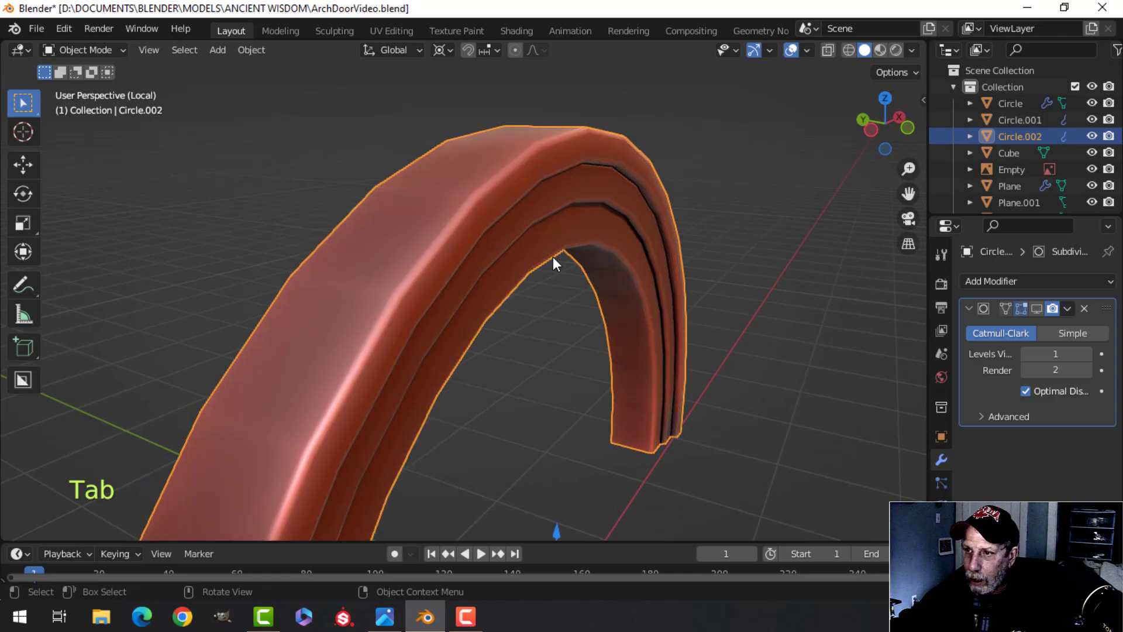
pyautogui.click(1040, 310)
pyautogui.scroll(-2, 631, 301)
pyautogui.hotkey('alt', 'a')
pyautogui.moveTo(630, 301); pyautogui.dragTo(164, 225, button='middle')
pyautogui.scroll(3, 505, 297)
pyautogui.scroll(-3, 423, 234)
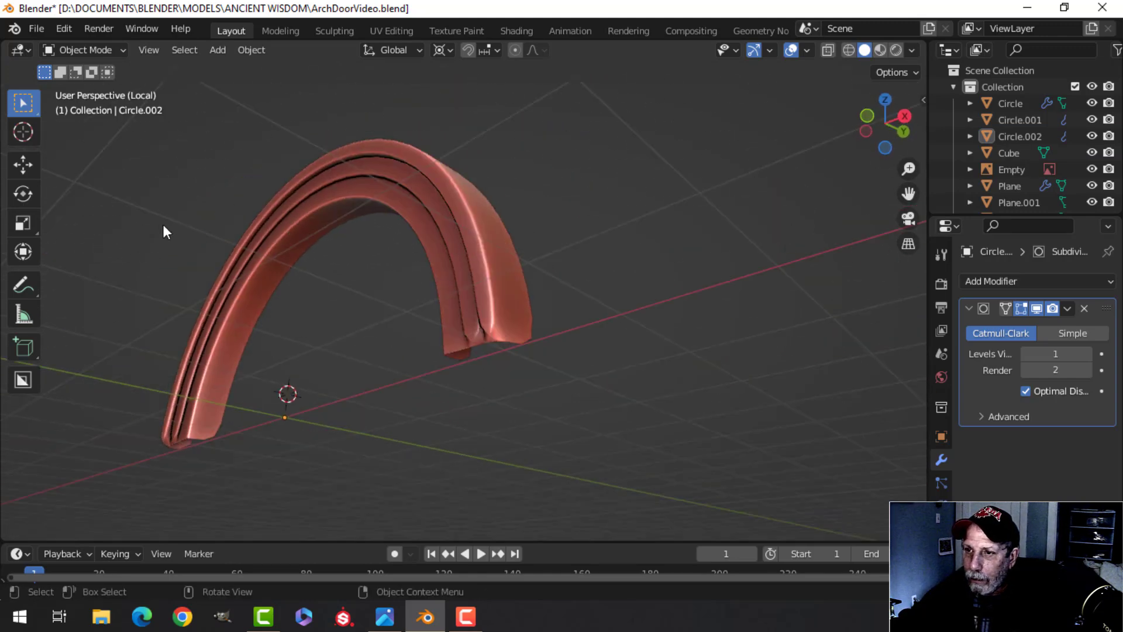
# Delete the end face closing one foot of the stepped arch.
pyautogui.click(494, 280)
pyautogui.keyDown('shift'); pyautogui.moveTo(487, 268); pyautogui.dragTo(459, 281, button='middle'); pyautogui.keyUp('shift')
pyautogui.press('Tab')
pyautogui.scroll(2, 459, 281)
pyautogui.keyDown('shift'); pyautogui.moveTo(327, 251); pyautogui.dragTo(453, 298, button='middle'); pyautogui.keyUp('shift')
pyautogui.hotkey('alt', 'a')
pyautogui.moveTo(905, 314); pyautogui.dragTo(613, 300, button='middle')
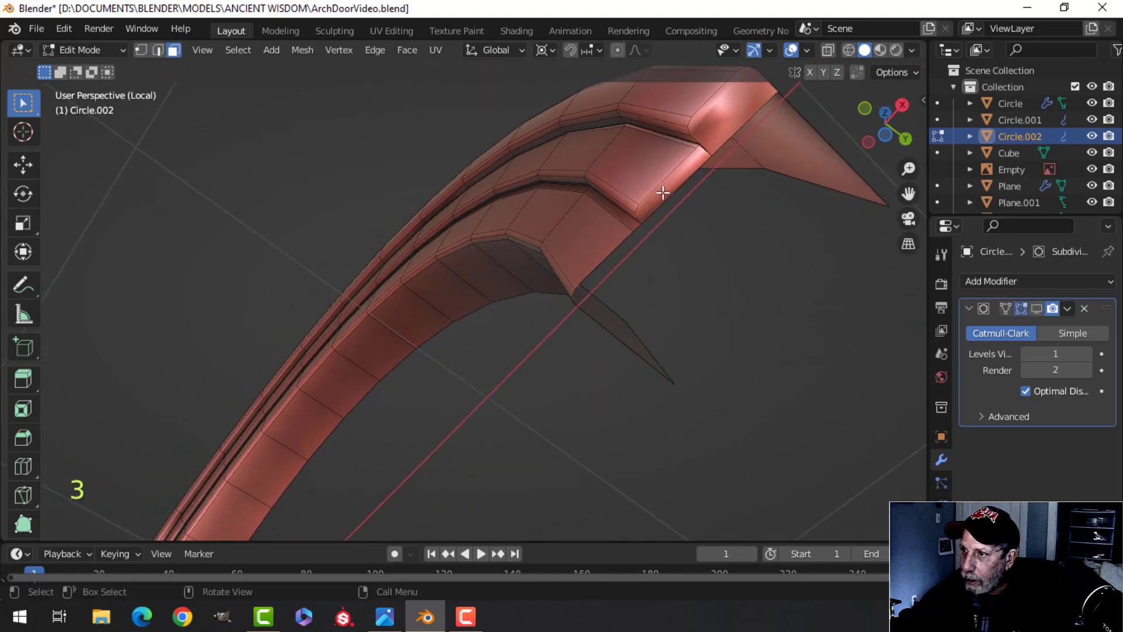
pyautogui.click(719, 117)
pyautogui.press('x')
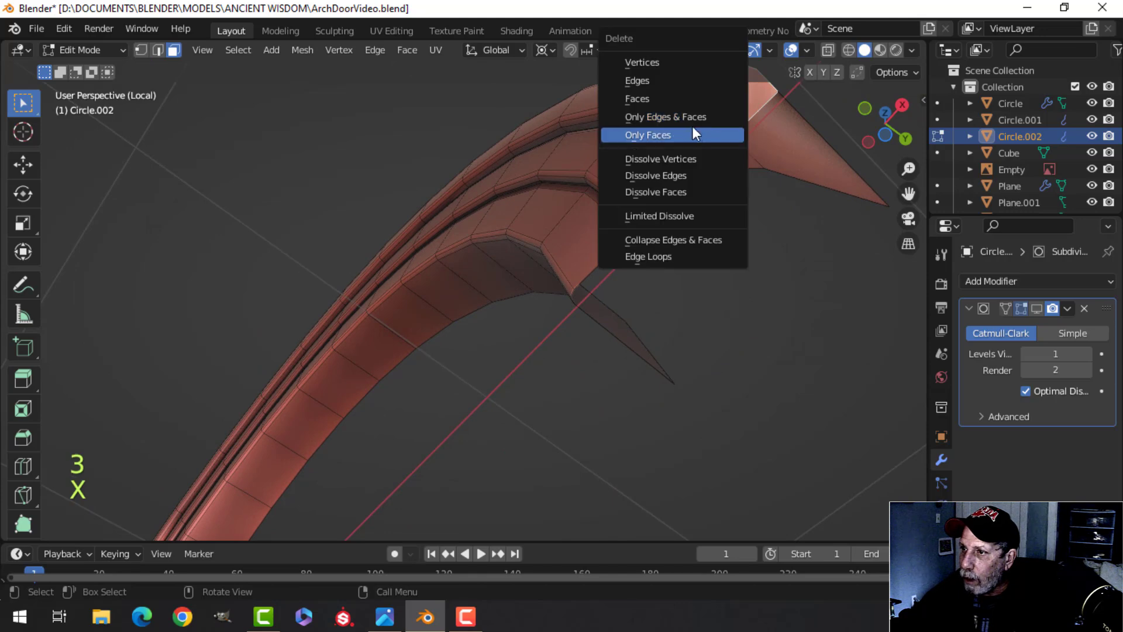
pyautogui.click(661, 101)
# Delete the matching end face at the opposite foot of the stepped arch.
pyautogui.scroll(-4, 601, 203)
pyautogui.keyDown('shift'); pyautogui.moveTo(478, 251); pyautogui.dragTo(567, 187, button='middle'); pyautogui.keyUp('shift')
pyautogui.scroll(-2, 515, 242)
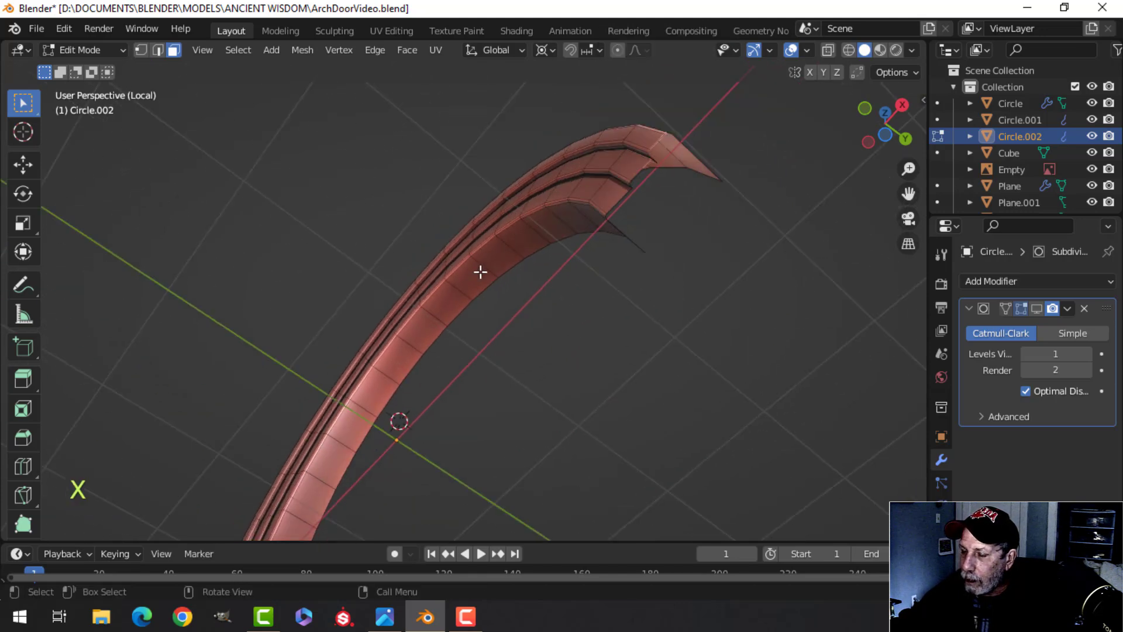
pyautogui.keyDown('shift'); pyautogui.moveTo(319, 430); pyautogui.dragTo(508, 266, button='middle'); pyautogui.keyUp('shift')
pyautogui.keyDown('shift'); pyautogui.moveTo(442, 407); pyautogui.dragTo(551, 211, button='middle'); pyautogui.keyUp('shift')
pyautogui.scroll(6, 552, 210)
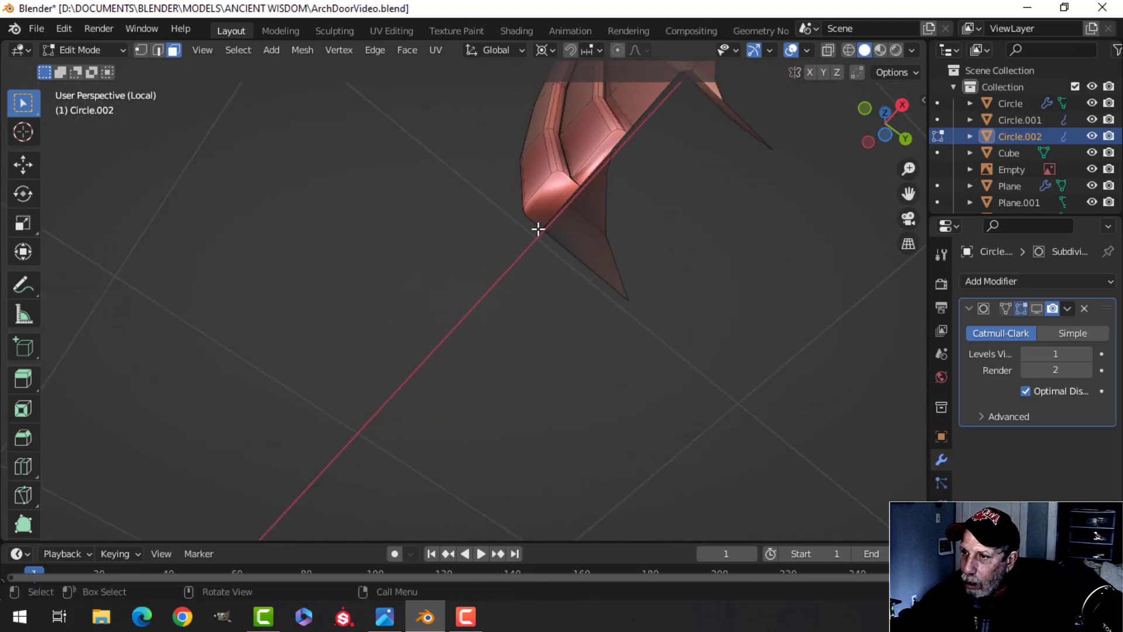
pyautogui.press('x')
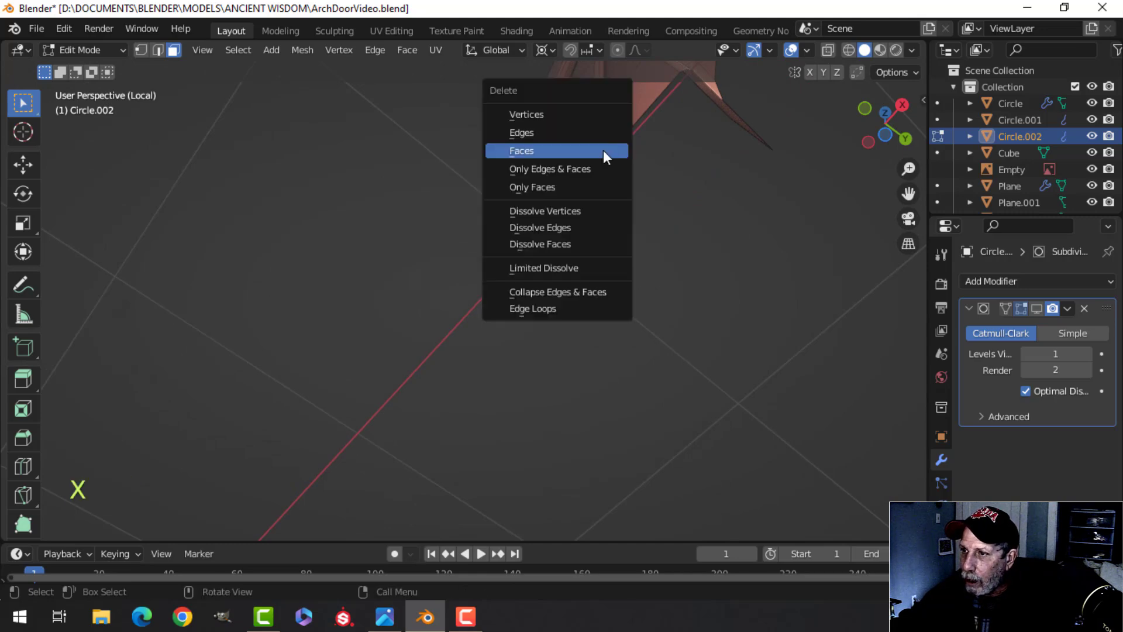
pyautogui.click(604, 156)
pyautogui.moveTo(605, 155); pyautogui.dragTo(686, 296, button='middle')
pyautogui.press('Tab')
pyautogui.hotkey('alt', 'a')
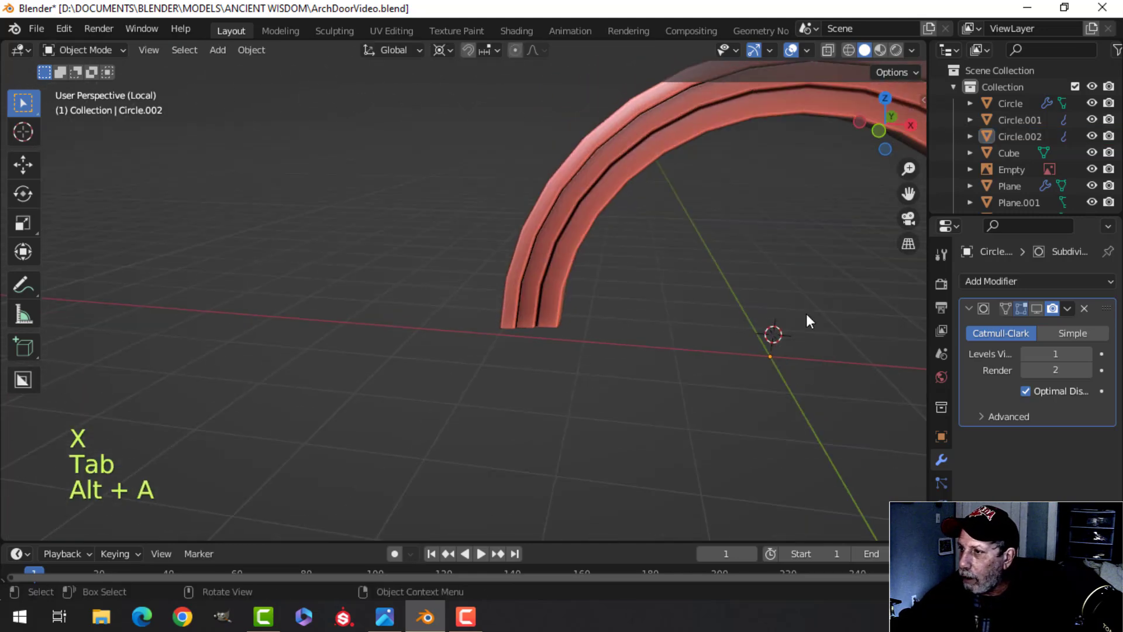
# Turn on the stepped arch's subdivision display and return to the full scene to compare it with the reference door.
pyautogui.click(1036, 308)
pyautogui.press('/')
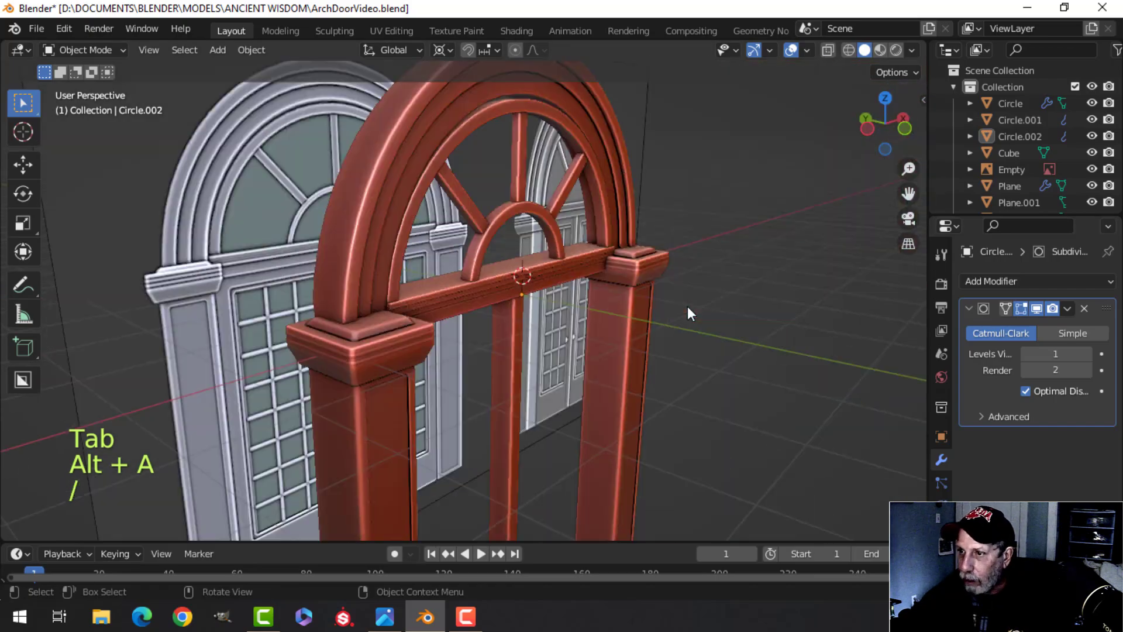
pyautogui.moveTo(500, 315); pyautogui.dragTo(592, 273, button='middle')
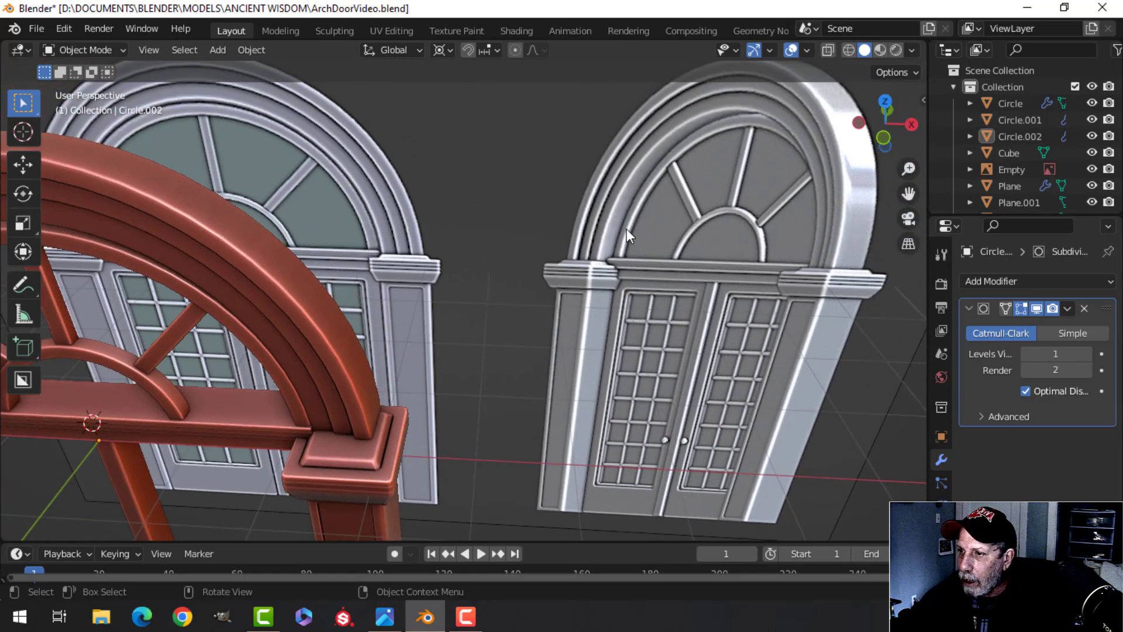
pyautogui.moveTo(409, 332); pyautogui.dragTo(559, 330, button='middle')
pyautogui.scroll(-2, 527, 351)
# Nudge the whole arch mesh slightly to refine its fit with the door frame.
pyautogui.keyDown('shift'); pyautogui.moveTo(416, 426); pyautogui.dragTo(459, 248, button='middle'); pyautogui.keyUp('shift')
pyautogui.click(458, 239)
pyautogui.keyDown('shift'); pyautogui.moveTo(456, 354); pyautogui.dragTo(380, 332, button='middle'); pyautogui.keyUp('shift')
pyautogui.press('Tab')
pyautogui.press('a')
pyautogui.moveTo(375, 332); pyautogui.dragTo(384, 338)
pyautogui.press('Tab')
pyautogui.moveTo(611, 307); pyautogui.dragTo(433, 227, button='middle')
pyautogui.scroll(-2, 398, 294)
pyautogui.hotkey('alt', 'a')
pyautogui.scroll(3, 404, 294)
pyautogui.scroll(1, 437, 283)
# Scale the whole inner arch frame up slightly in front view to meet the outer molding.
pyautogui.click(521, 238)
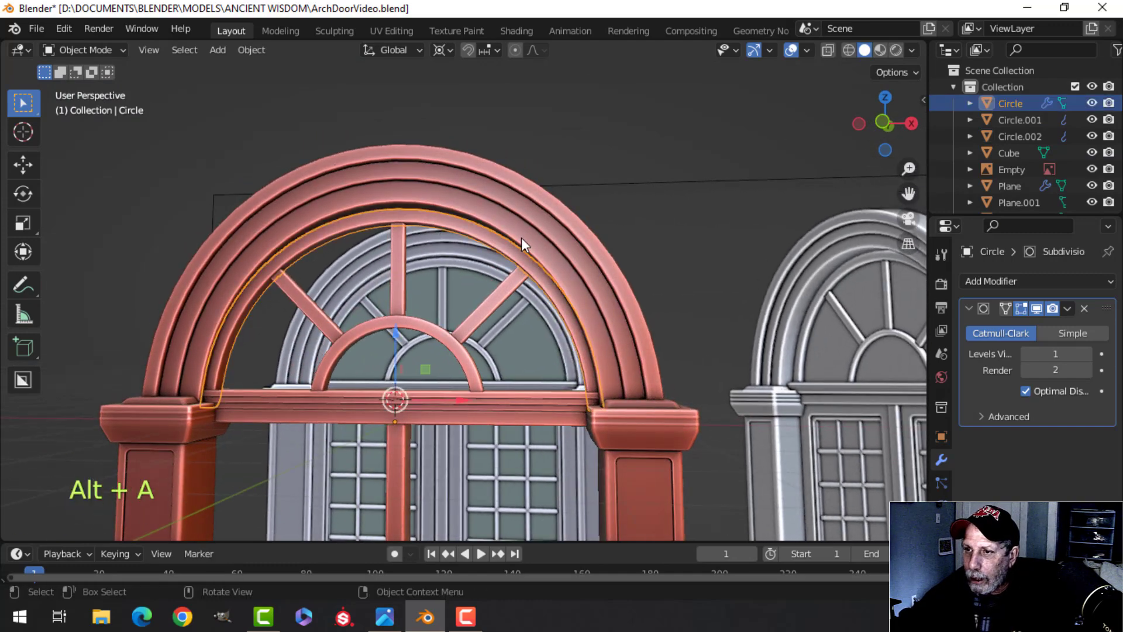
pyautogui.press('KP_1')
pyautogui.press('Tab')
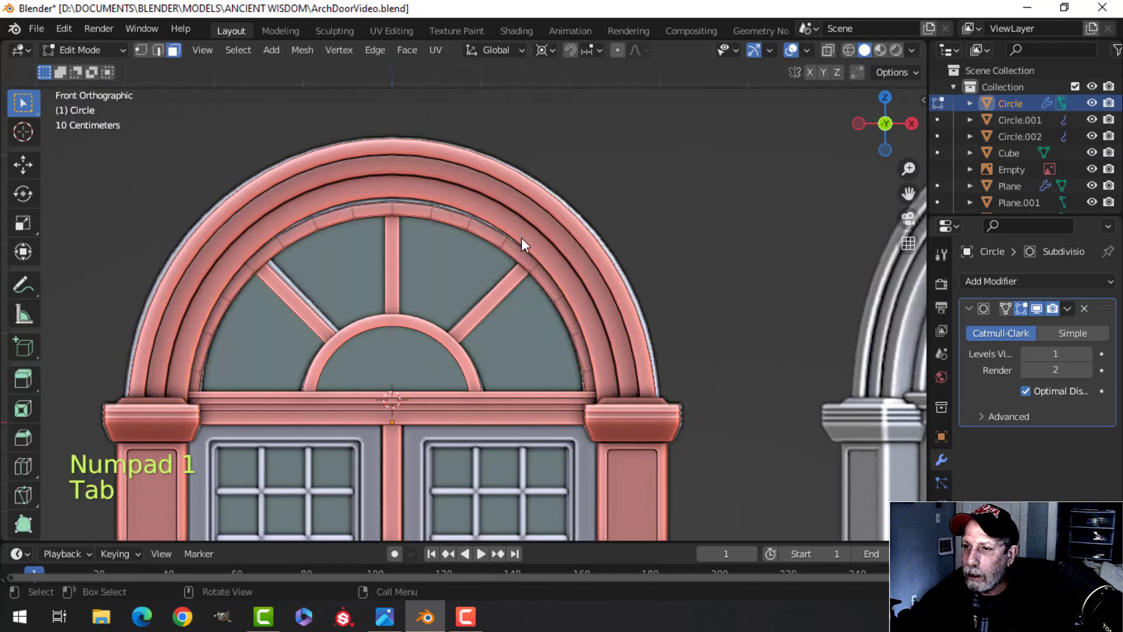
pyautogui.press('a')
pyautogui.press('s')
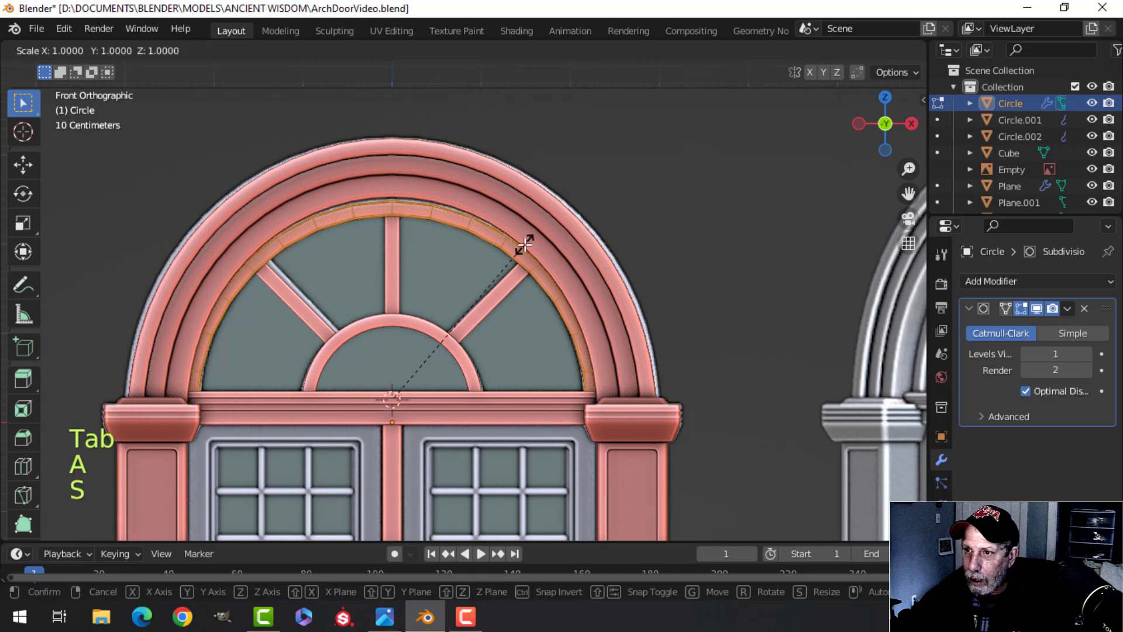
pyautogui.click(556, 245)
pyautogui.press('Tab')
pyautogui.scroll(-5, 454, 276)
pyautogui.hotkey('alt', 'a')
# Widen the whole outer arch molding along X by a factor of about 1.025.
pyautogui.scroll(3, 490, 307)
pyautogui.moveTo(454, 276); pyautogui.dragTo(465, 216, button='middle')
pyautogui.scroll(2, 488, 305)
pyautogui.scroll(2, 372, 230)
pyautogui.scroll(3, 445, 283)
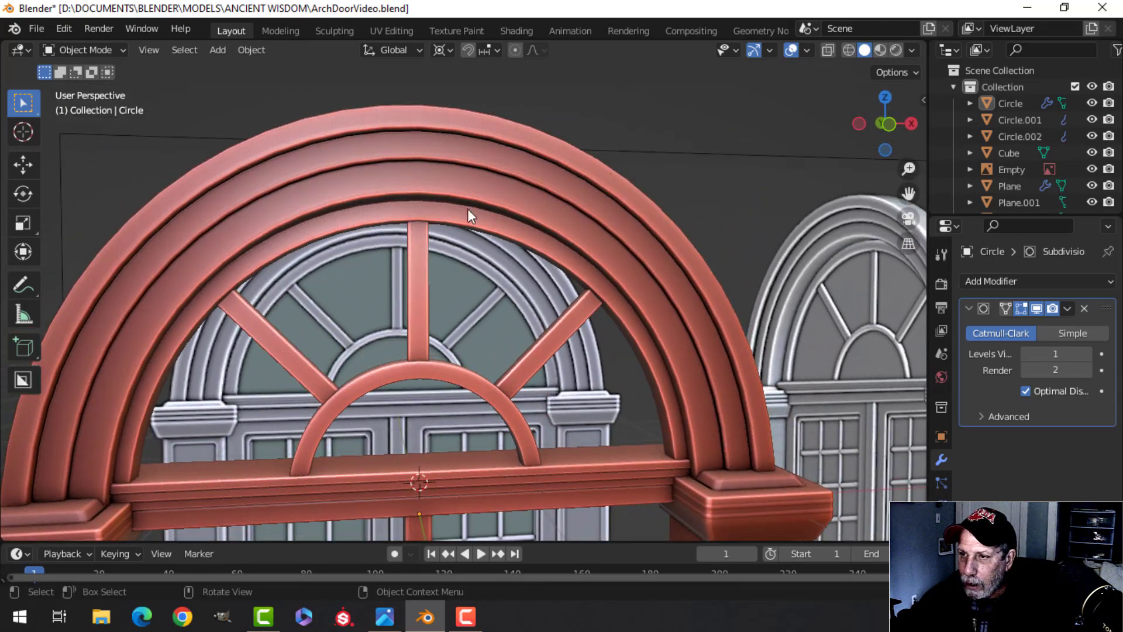
pyautogui.click(482, 192)
pyautogui.press('Tab')
pyautogui.press('a')
pyautogui.moveTo(601, 246); pyautogui.dragTo(613, 267, button='middle')
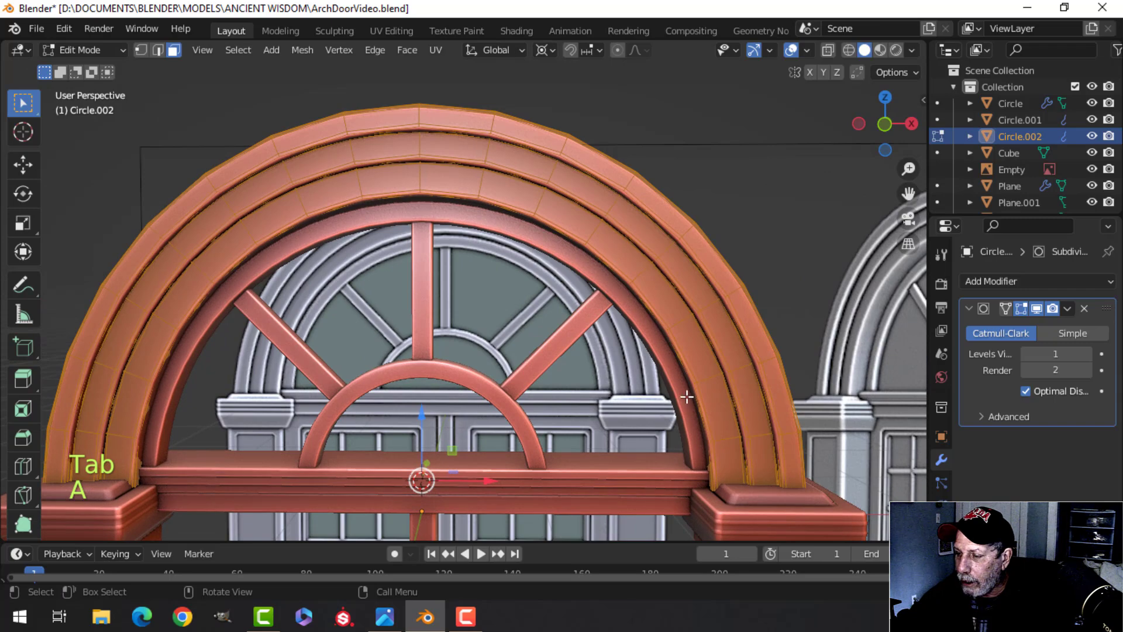
pyautogui.scroll(-1, 681, 387)
pyautogui.keyDown('shift'); pyautogui.moveTo(672, 389); pyautogui.dragTo(601, 375, button='middle'); pyautogui.keyUp('shift')
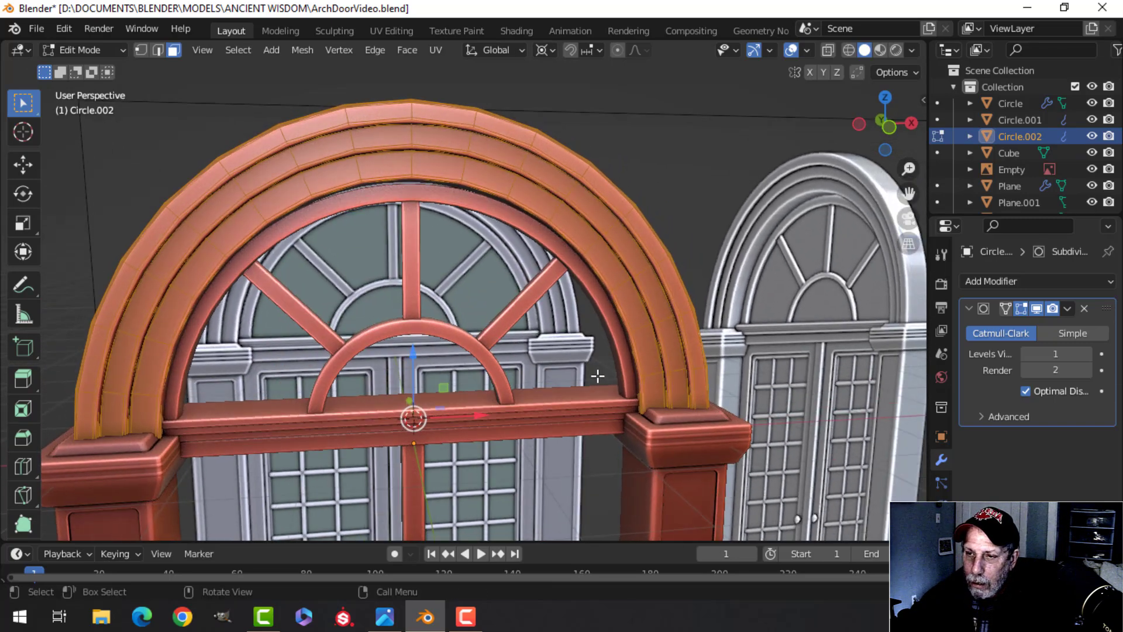
pyautogui.moveTo(650, 338); pyautogui.dragTo(649, 354, button='middle')
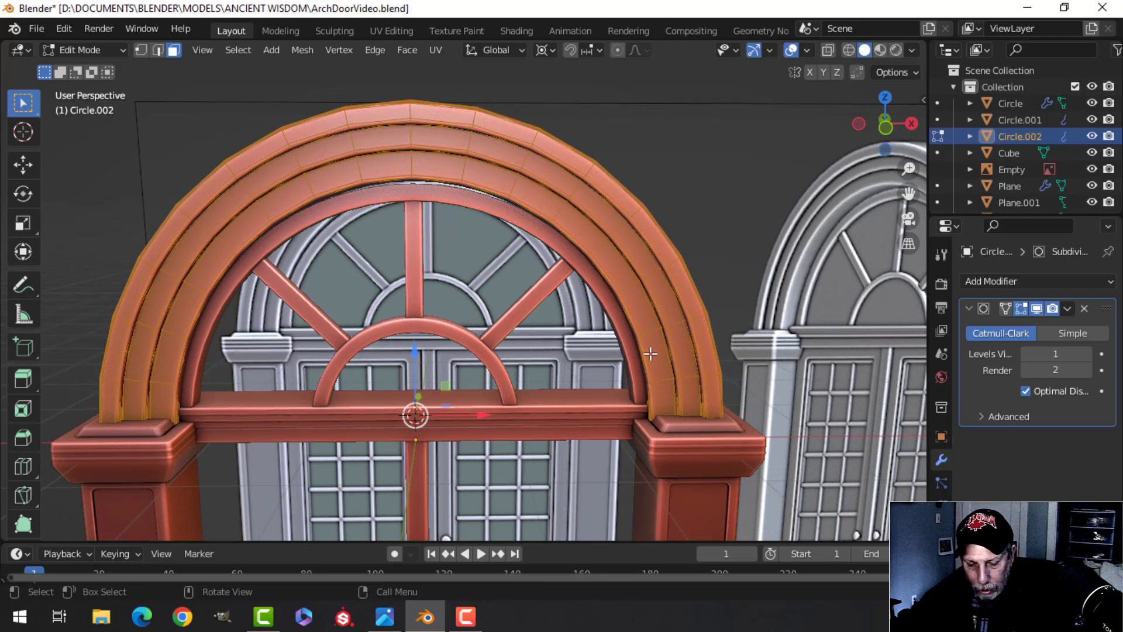
pyautogui.press('s')
pyautogui.press('x')
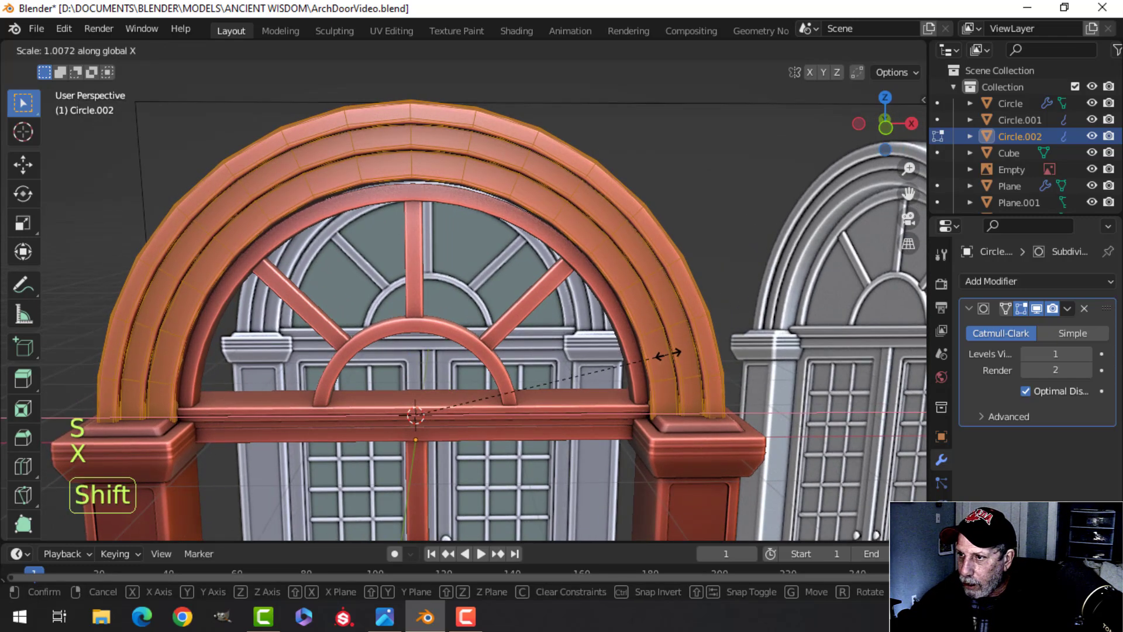
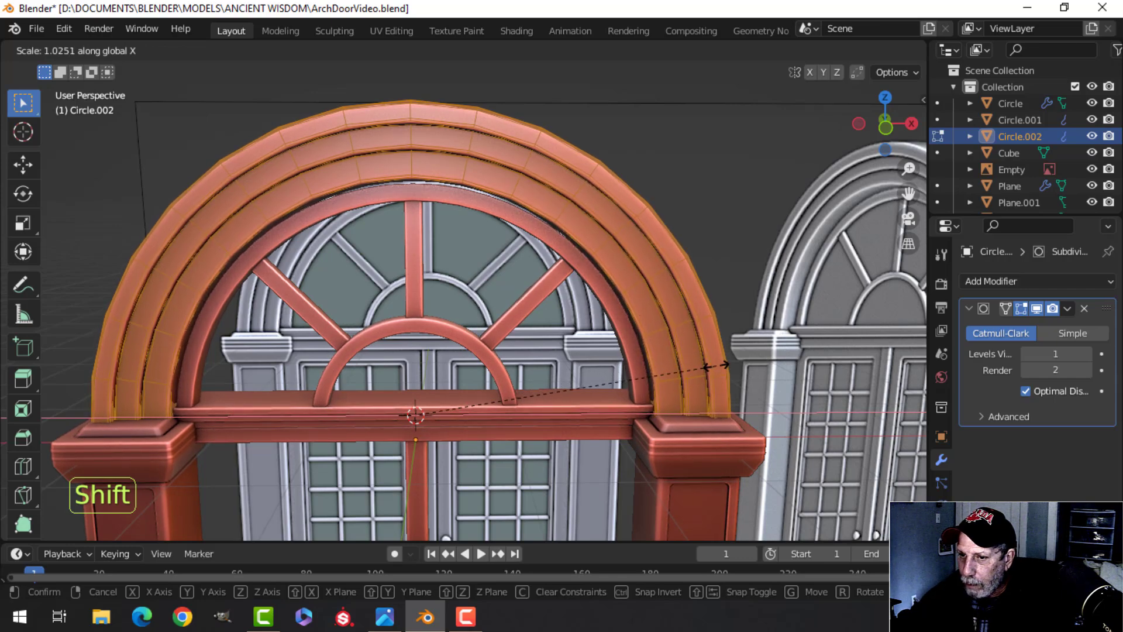
pyautogui.click(715, 368)
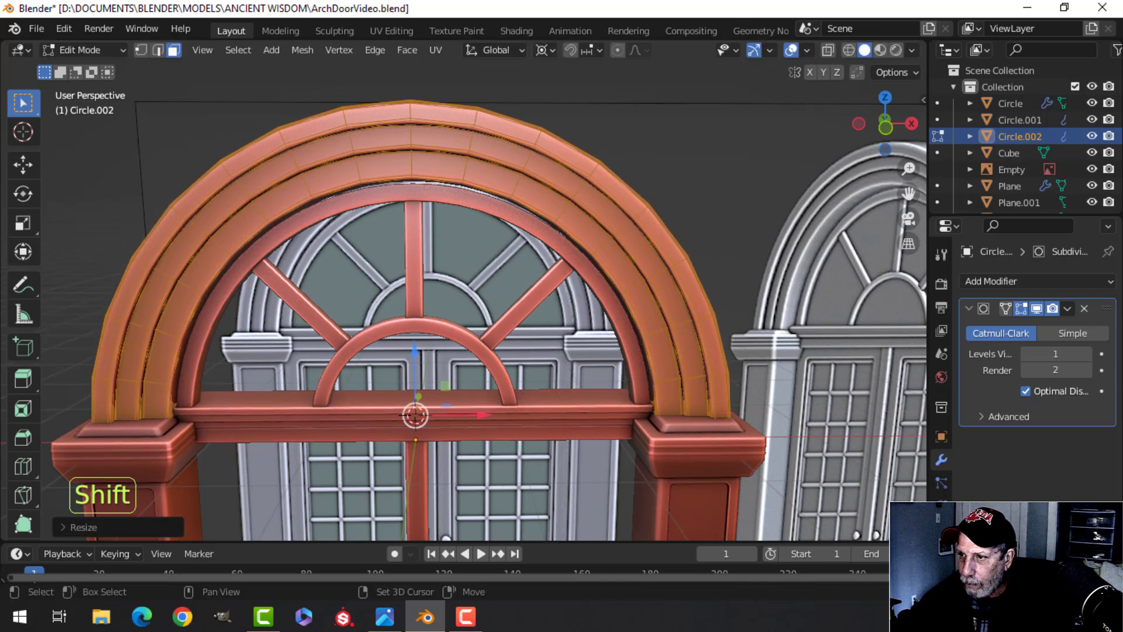
pyautogui.press('Tab')
pyautogui.scroll(-2, 608, 327)
pyautogui.hotkey('alt', 'a')
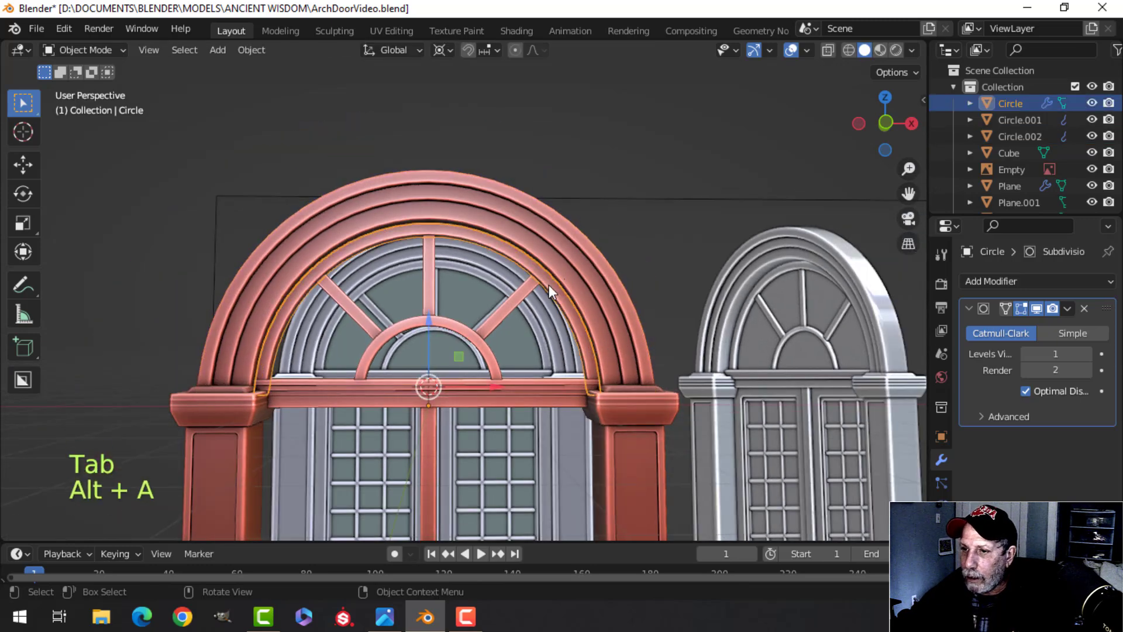
# Widen the whole inner arch frame along X by a factor of about 1.01.
pyautogui.click(585, 338)
pyautogui.press('Tab')
pyautogui.press('a')
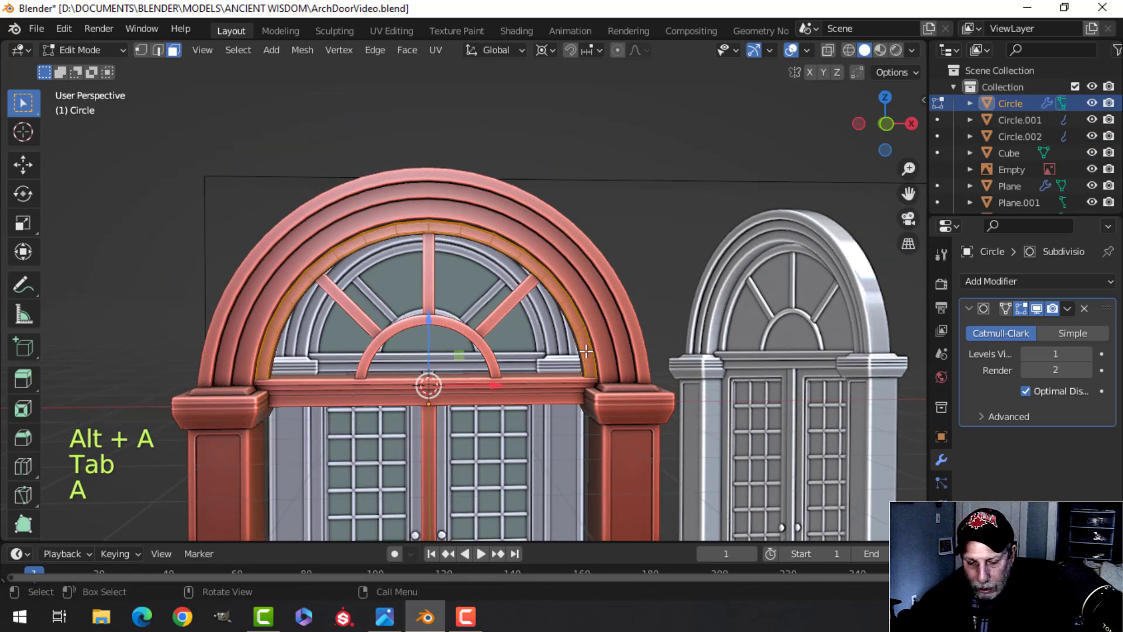
pyautogui.press('s')
pyautogui.press('x')
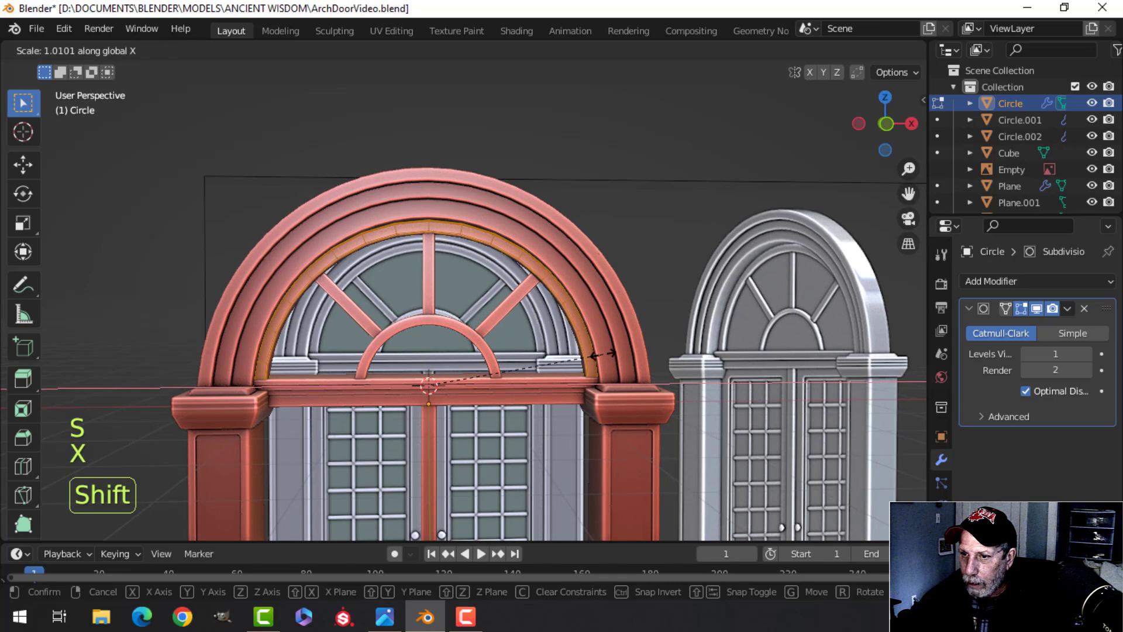
pyautogui.click(603, 353)
pyautogui.press('Tab')
pyautogui.scroll(-3, 514, 333)
pyautogui.hotkey('alt', 'a')
# Hide the door reference image.
pyautogui.moveTo(513, 334); pyautogui.dragTo(542, 280, button='middle')
pyautogui.click(644, 261)
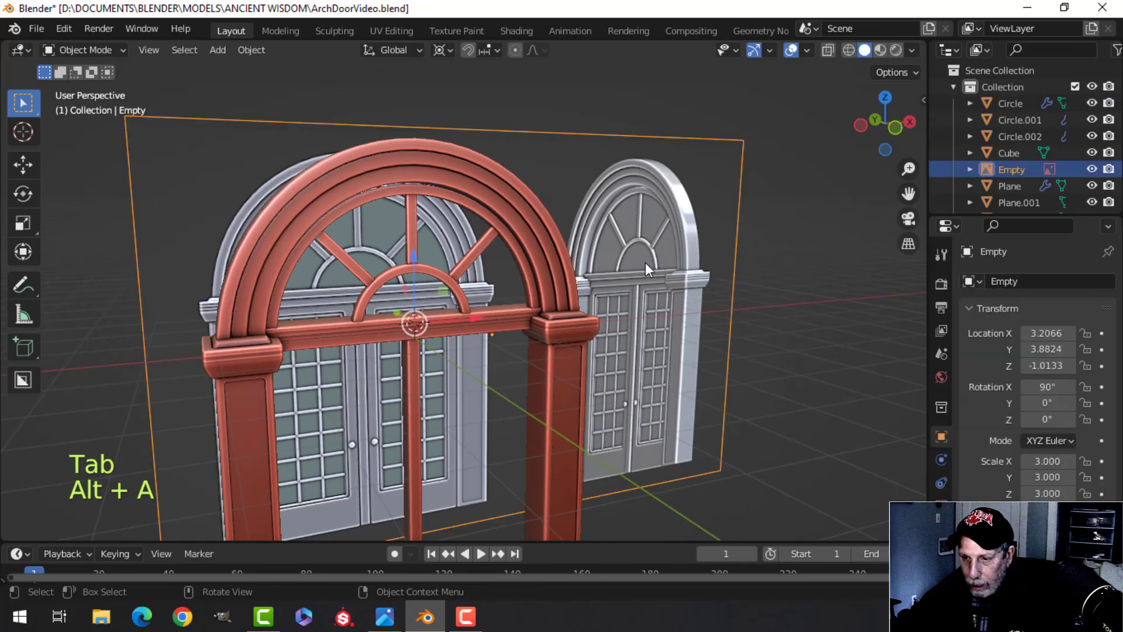
pyautogui.press('h')
pyautogui.moveTo(645, 262); pyautogui.dragTo(581, 241, button='middle')
# Isolate the inner arch frame and open its mesh for editing with nothing selected.
pyautogui.scroll(3, 463, 222)
pyautogui.click(433, 204)
pyautogui.moveTo(438, 226); pyautogui.dragTo(468, 349, button='middle')
pyautogui.press('KP_Divide')
pyautogui.press('Tab')
pyautogui.hotkey('alt', 'a')
# Select the inner arch's outer face loop, grow the selection, and scale it outward slightly with the Y axis locked.
pyautogui.keyDown('alt'); pyautogui.click(438, 289); pyautogui.keyUp('alt')
pyautogui.moveTo(499, 290); pyautogui.dragTo(482, 387, button='middle')
pyautogui.scroll(2, 454, 339)
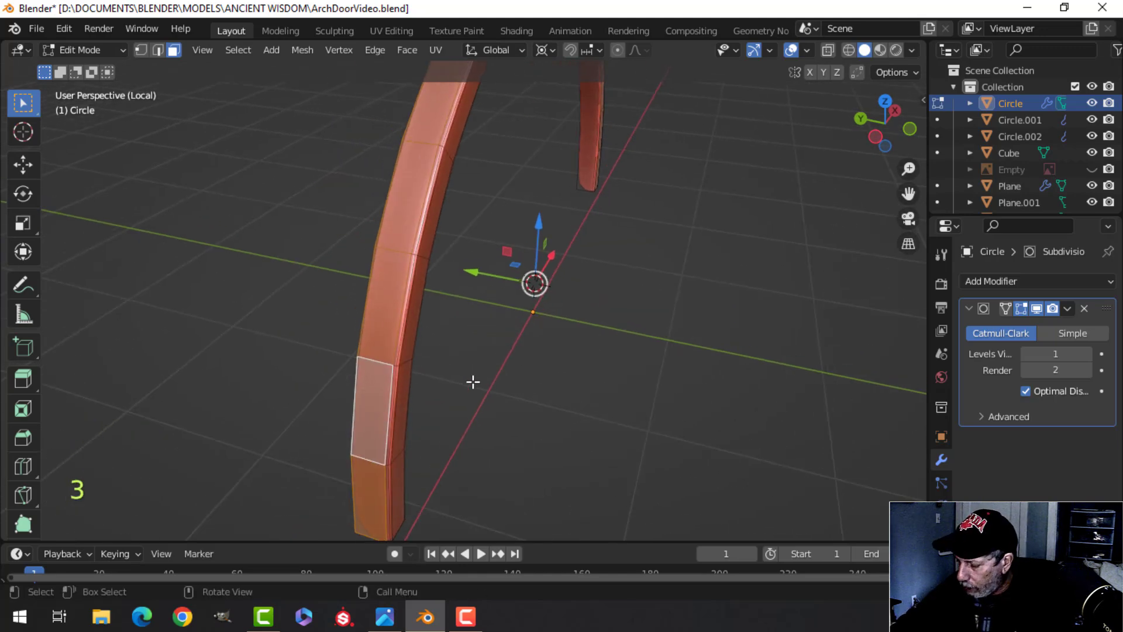
pyautogui.scroll(2, 473, 382)
pyautogui.keyDown('shift'); pyautogui.moveTo(476, 343); pyautogui.dragTo(514, 396, button='middle'); pyautogui.keyUp('shift')
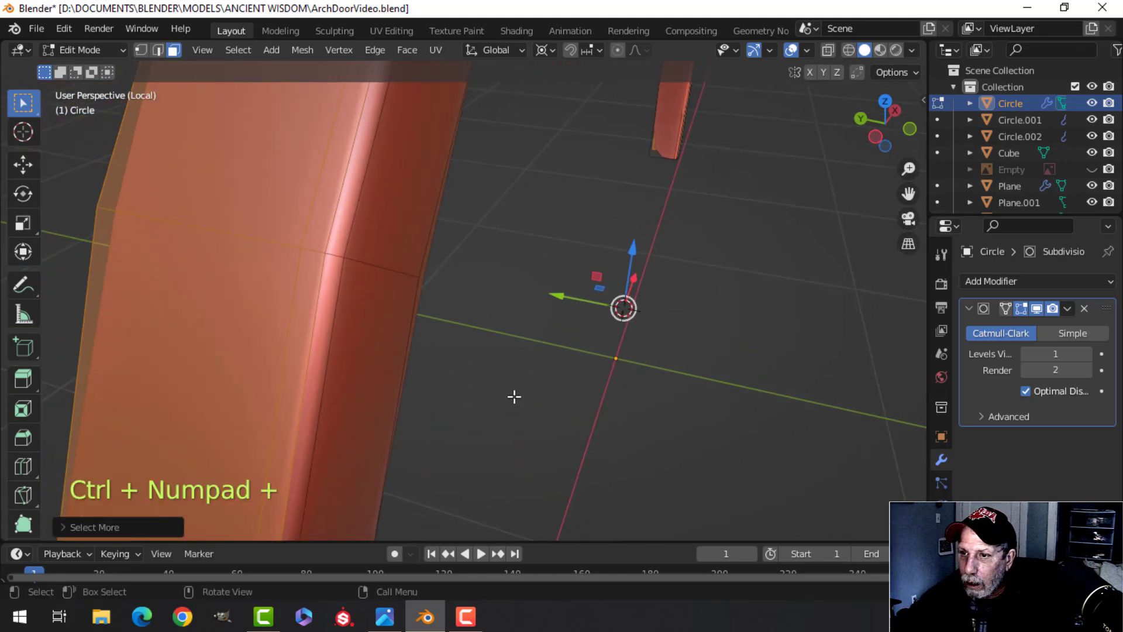
pyautogui.press('ctrl+KP_Add')
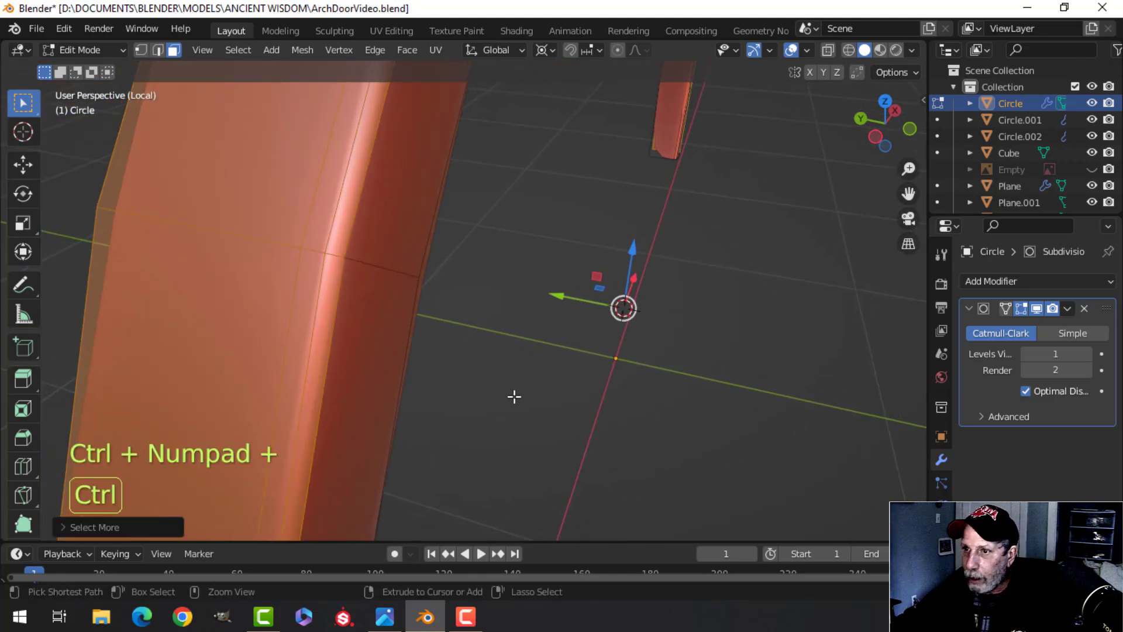
pyautogui.scroll(-4, 514, 396)
pyautogui.moveTo(614, 368); pyautogui.dragTo(603, 329, button='middle')
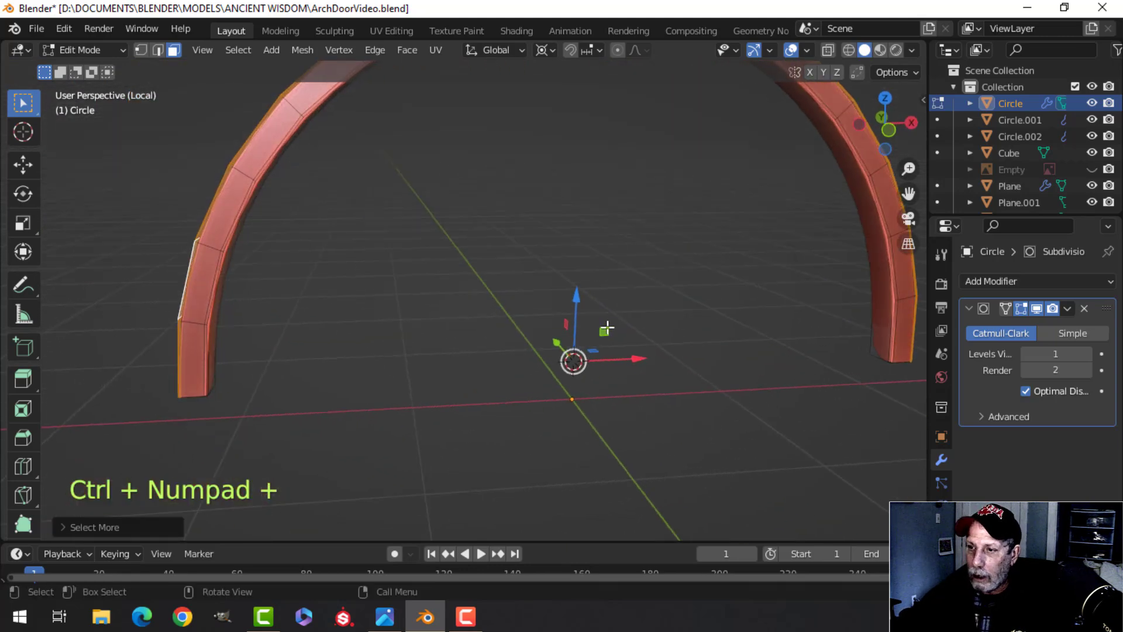
pyautogui.press('s')
pyautogui.hotkey('shift', 'y')
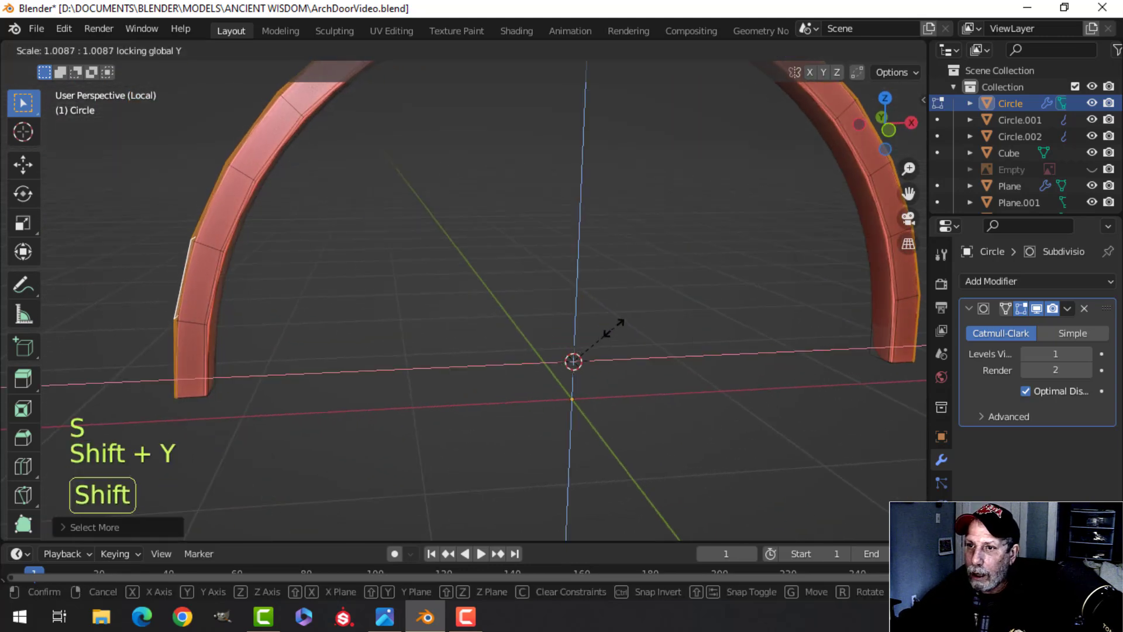
pyautogui.click(621, 321)
pyautogui.press('Tab')
pyautogui.scroll(-4, 580, 292)
pyautogui.hotkey('alt', 'a')
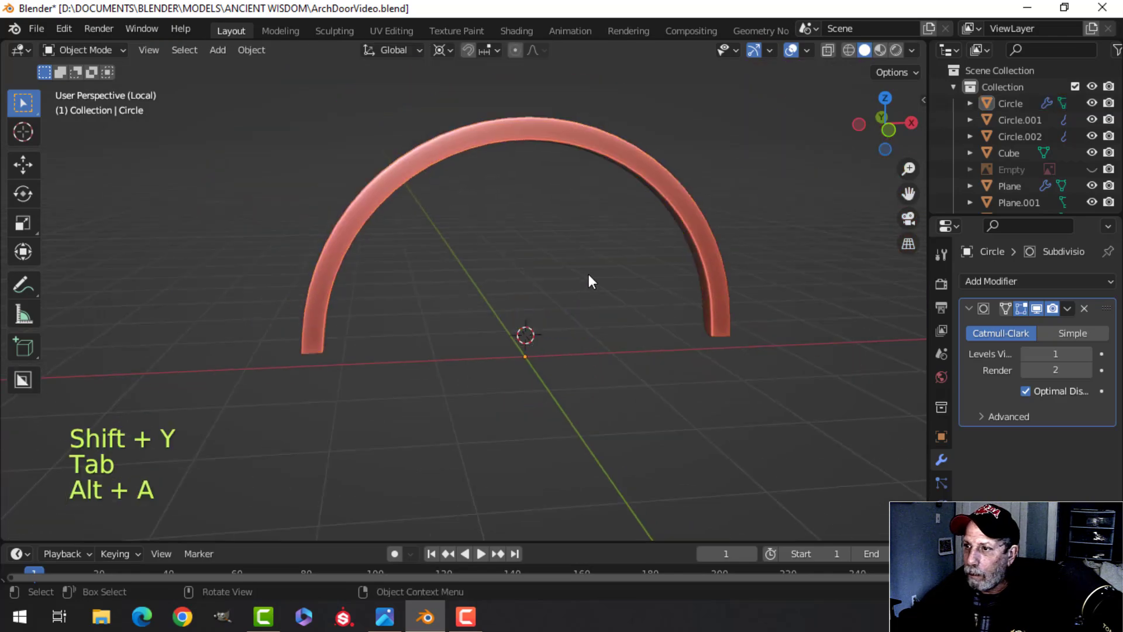
# Return to the full scene and examine how the inner arch meets the outer molding and the fanlight bars.
pyautogui.moveTo(584, 272); pyautogui.dragTo(602, 282, button='middle')
pyautogui.press('/')
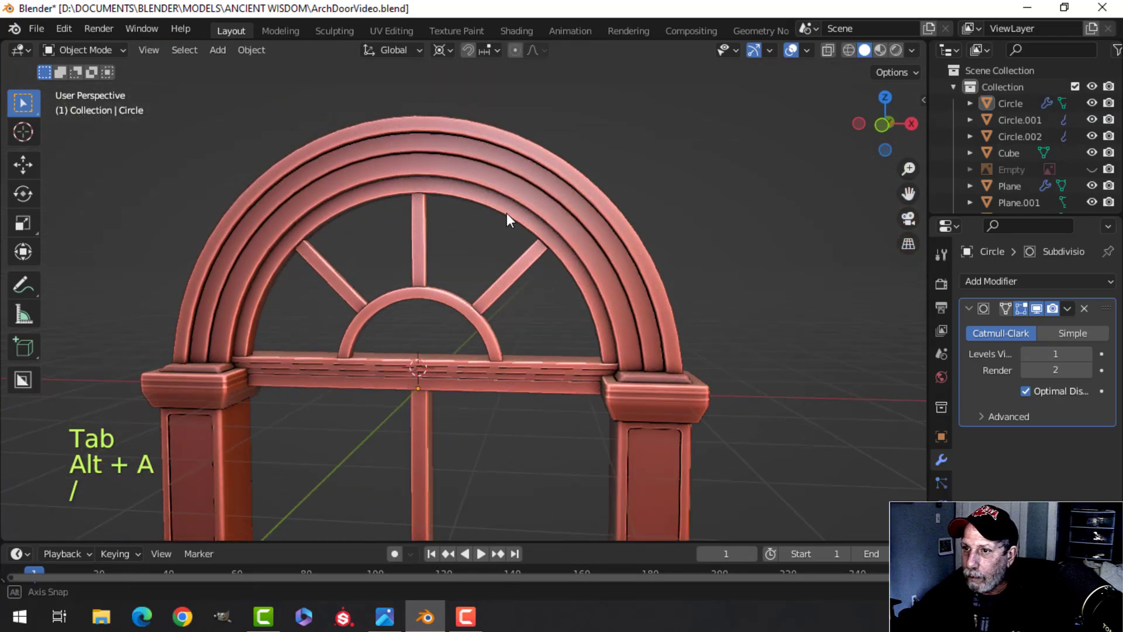
pyautogui.scroll(-1, 468, 216)
pyautogui.keyDown('shift'); pyautogui.moveTo(487, 260); pyautogui.dragTo(504, 269, button='middle'); pyautogui.keyUp('shift')
pyautogui.scroll(1, 502, 248)
pyautogui.moveTo(508, 208); pyautogui.dragTo(419, 245, button='middle')
pyautogui.scroll(3, 419, 246)
# Examine the outer ends of the three fanlight bars where they meet the inner arch.
pyautogui.click(517, 188)
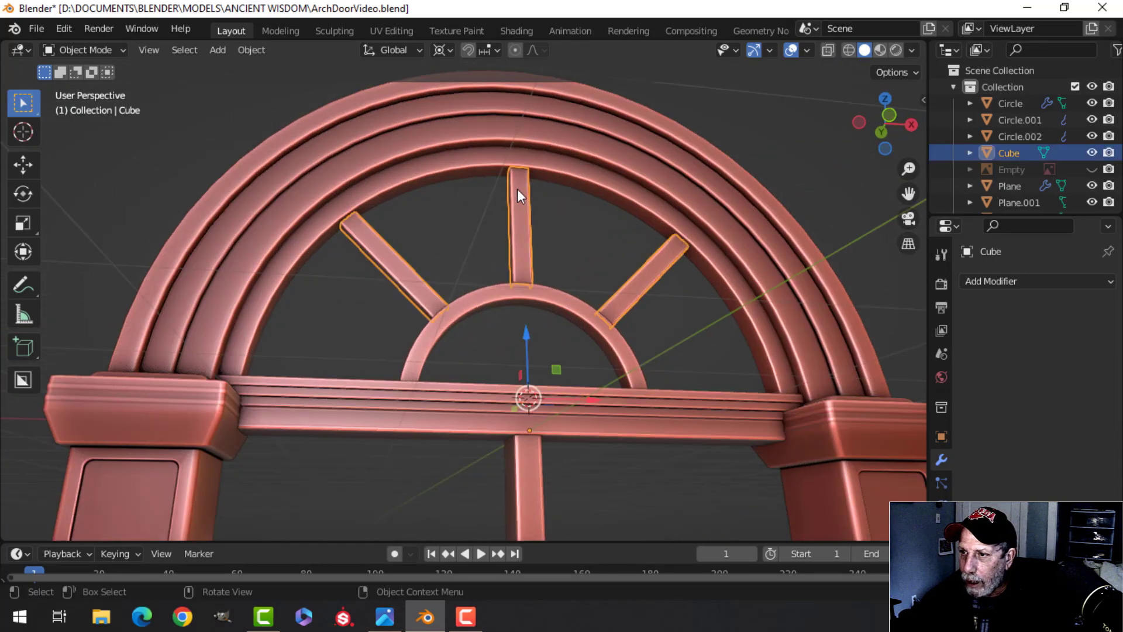
pyautogui.keyDown('shift'); pyautogui.moveTo(512, 189); pyautogui.dragTo(433, 339, button='middle'); pyautogui.keyUp('shift')
pyautogui.scroll(3, 500, 312)
pyautogui.hotkey('alt', 'a')
pyautogui.click(307, 329)
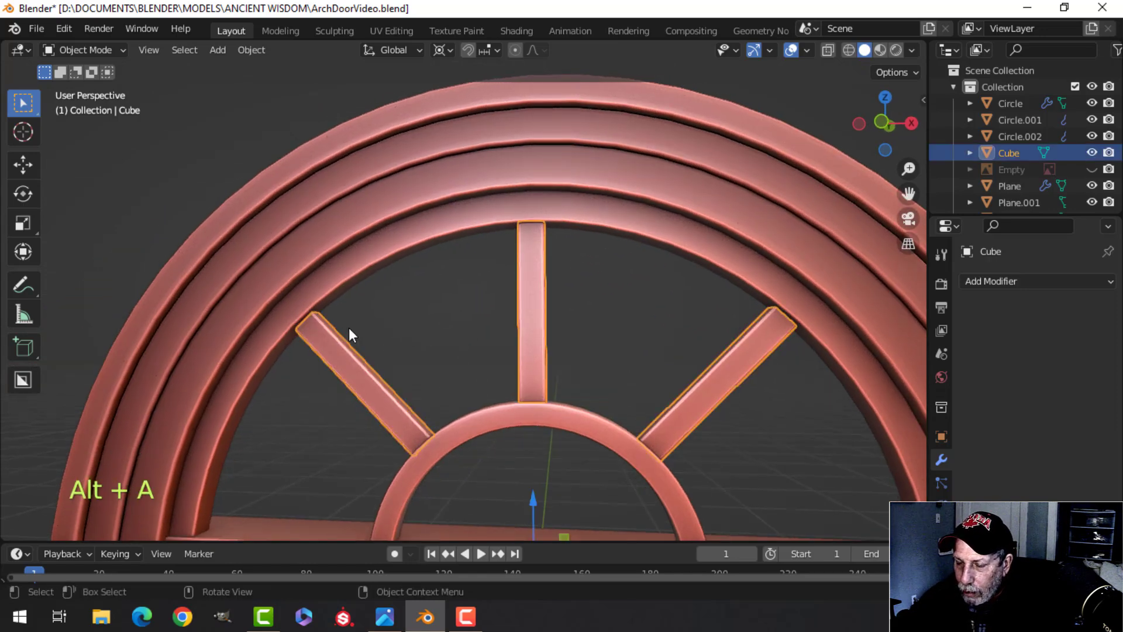
pyautogui.scroll(-3, 348, 328)
pyautogui.scroll(-1, 451, 337)
# Try to reveal hidden geometry in the fanlight bars' mesh, and unhide the door reference image.
pyautogui.press('Tab')
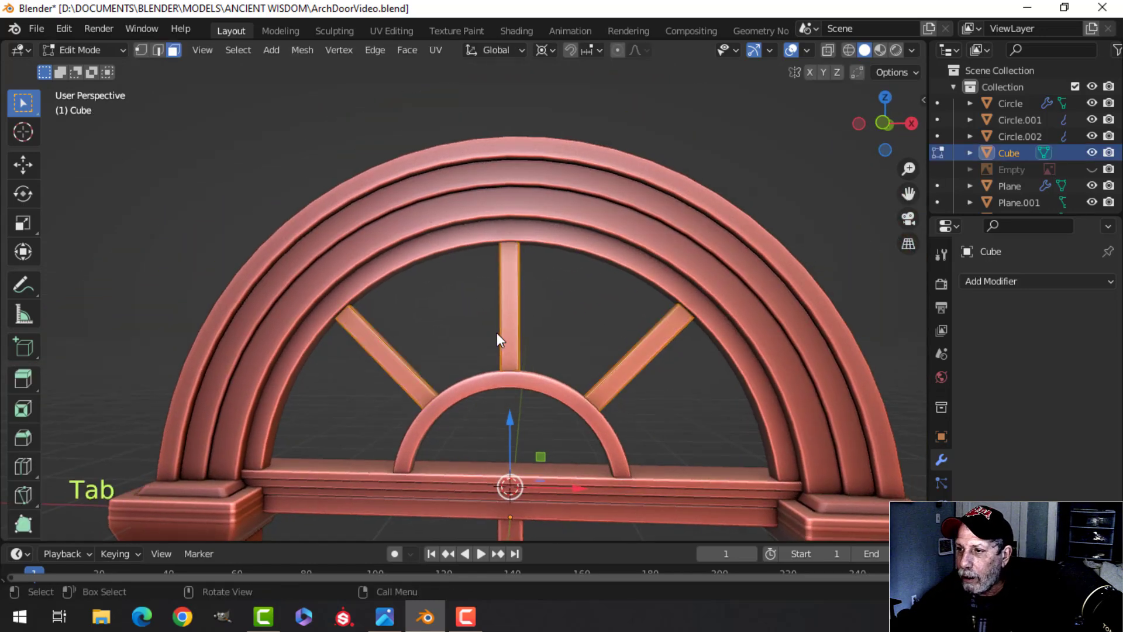
pyautogui.scroll(-3, 502, 333)
pyautogui.hotkey('alt', 'a')
pyautogui.scroll(-3, 502, 333)
pyautogui.keyDown('shift'); pyautogui.moveTo(502, 333); pyautogui.dragTo(502, 316, button='middle'); pyautogui.keyUp('shift')
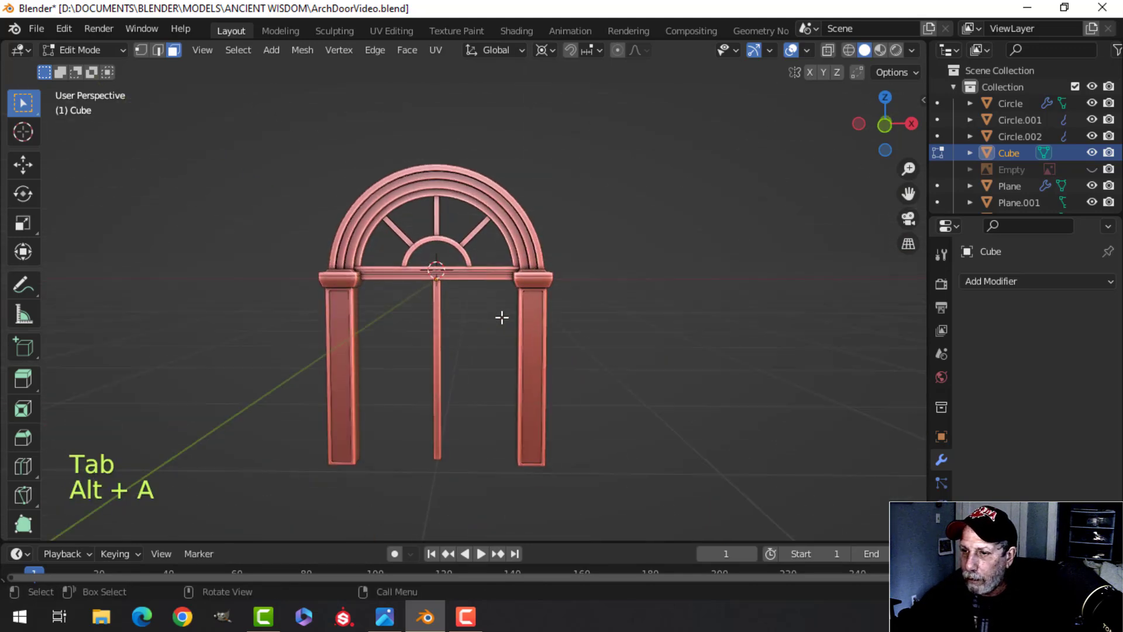
pyautogui.hotkey('alt', 'h')
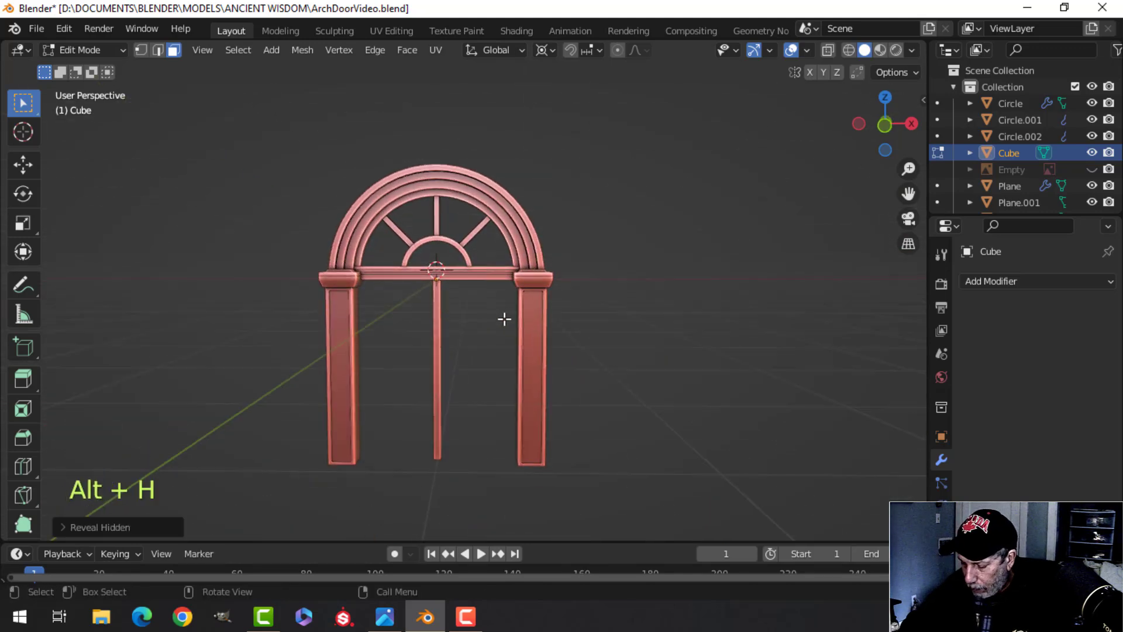
pyautogui.press('KP_Divide')
pyautogui.press('KP_Divide')
pyautogui.hotkey('alt', 'h')
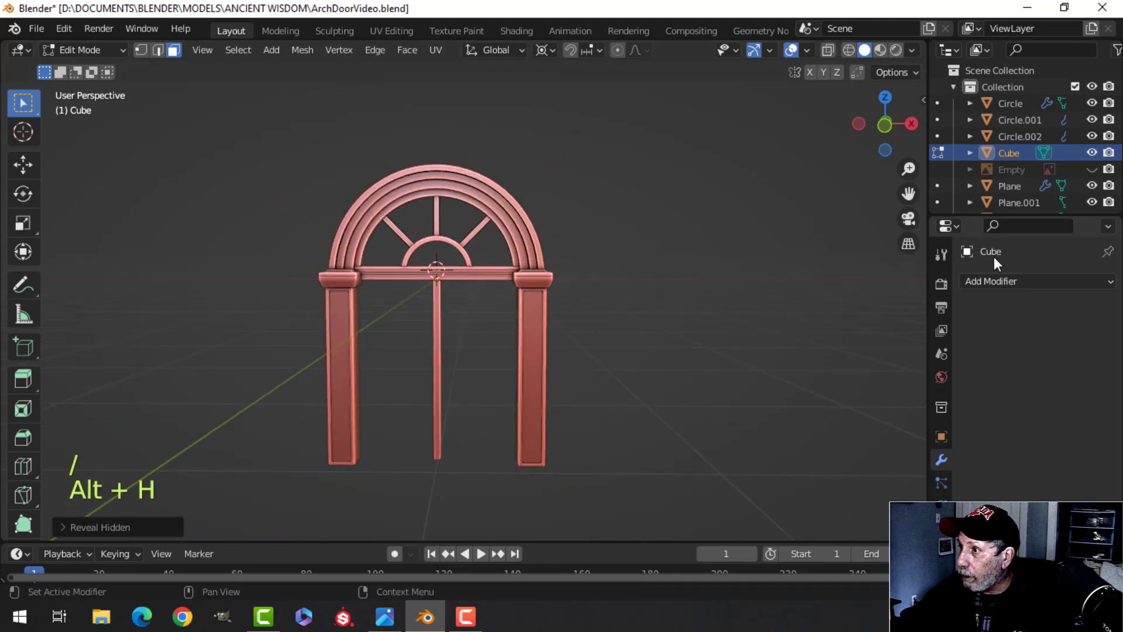
pyautogui.click(1092, 169)
pyautogui.hotkey('alt', 'a')
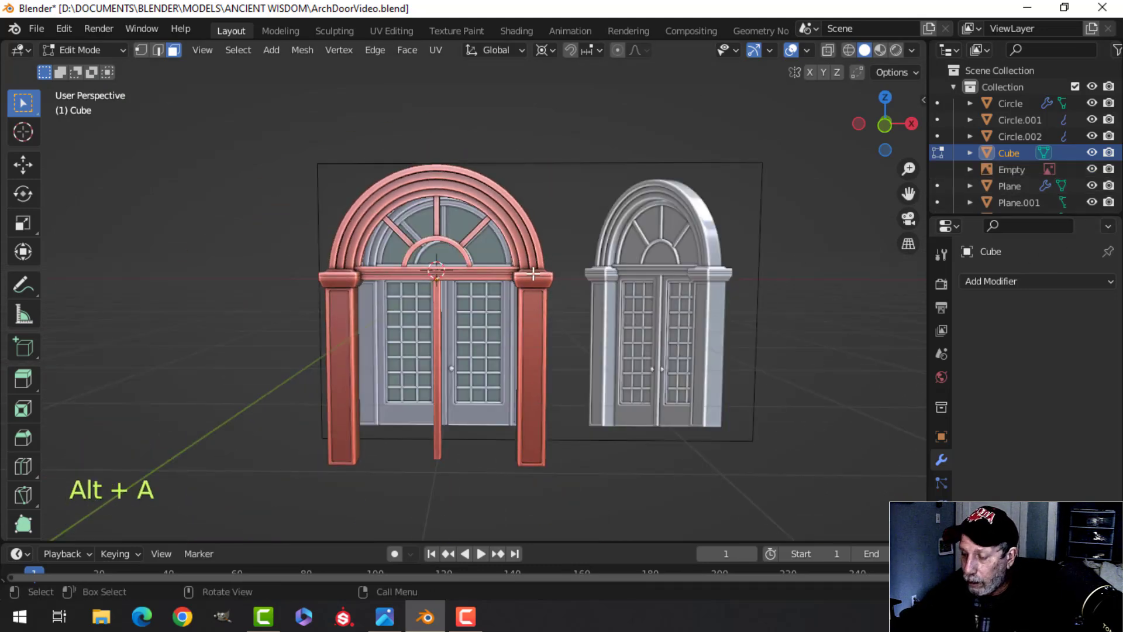
# Return to Object Mode in the front view with nothing selected and save the file.
pyautogui.press('KP_1')
pyautogui.press('Tab')
pyautogui.scroll(3, 537, 279)
pyautogui.hotkey('alt', 'a')
pyautogui.hotkey('ctrl', 's')
pyautogui.scroll(2, 484, 297)
pyautogui.scroll(2, 484, 298)
pyautogui.keyDown('shift'); pyautogui.moveTo(485, 297); pyautogui.dragTo(561, 83, button='middle'); pyautogui.keyUp('shift')
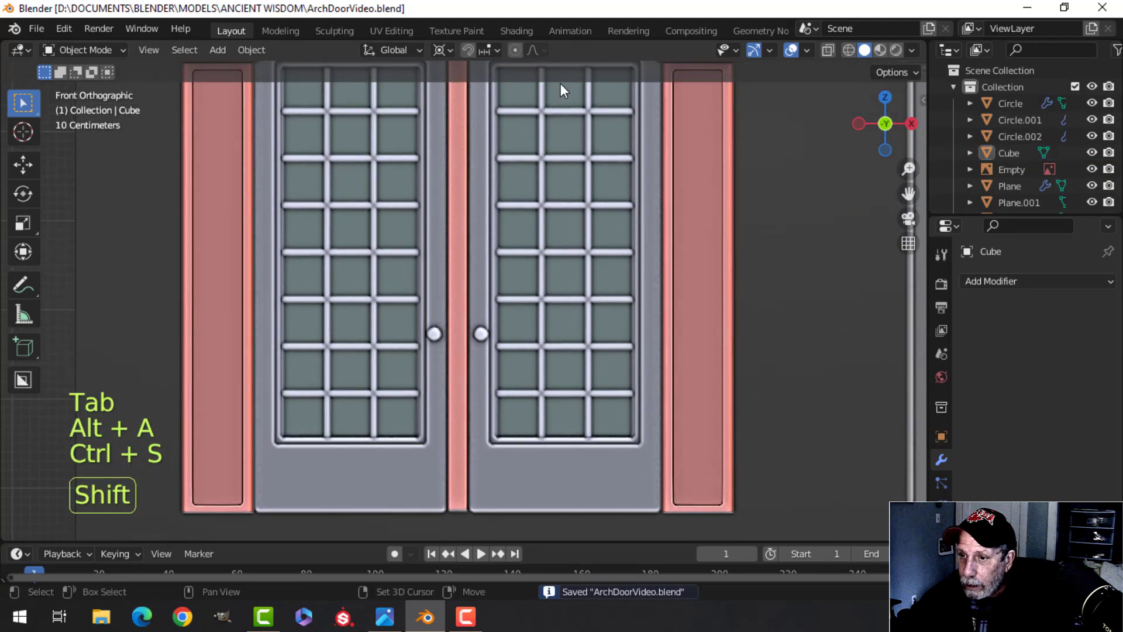
# Set the transform pivot point to Median Point.
pyautogui.scroll(-2, 510, 164)
pyautogui.scroll(-1, 511, 163)
pyautogui.keyDown('shift'); pyautogui.moveTo(511, 164); pyautogui.dragTo(502, 248, button='middle'); pyautogui.keyUp('shift')
pyautogui.scroll(-2, 518, 227)
pyautogui.scroll(1, 497, 233)
pyautogui.click(445, 52)
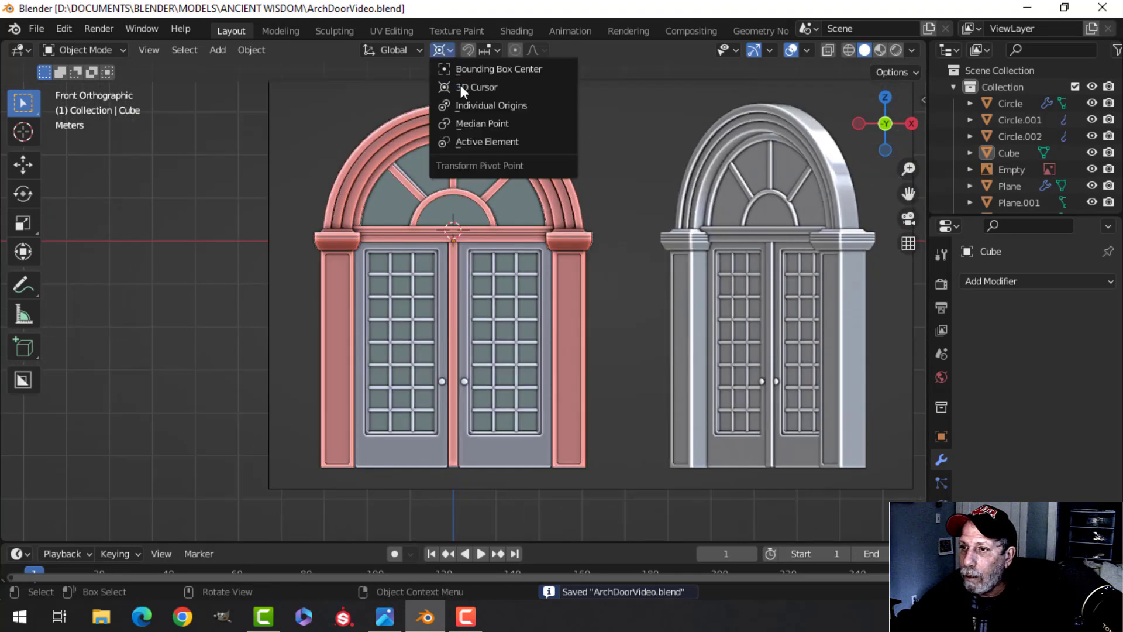
pyautogui.click(473, 122)
# Add a mesh plane and rotate its geometry 90 degrees about X in Edit Mode.
pyautogui.scroll(2, 514, 255)
pyautogui.hotkey('shift', 'a')
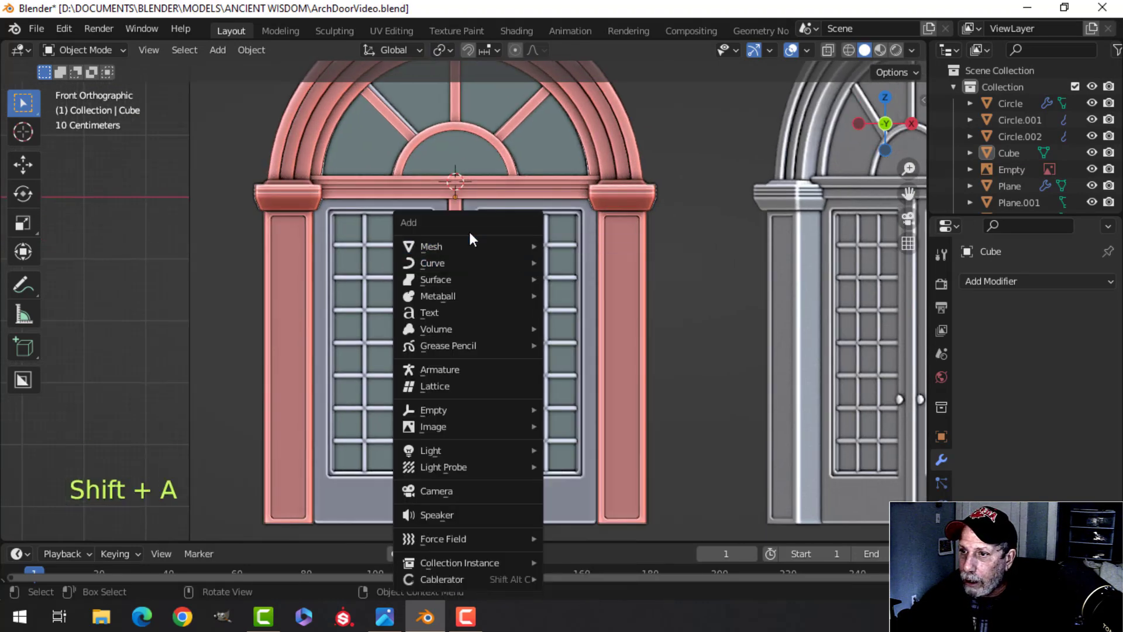
pyautogui.moveTo(533, 246)
pyautogui.click(579, 246)
pyautogui.press('Tab')
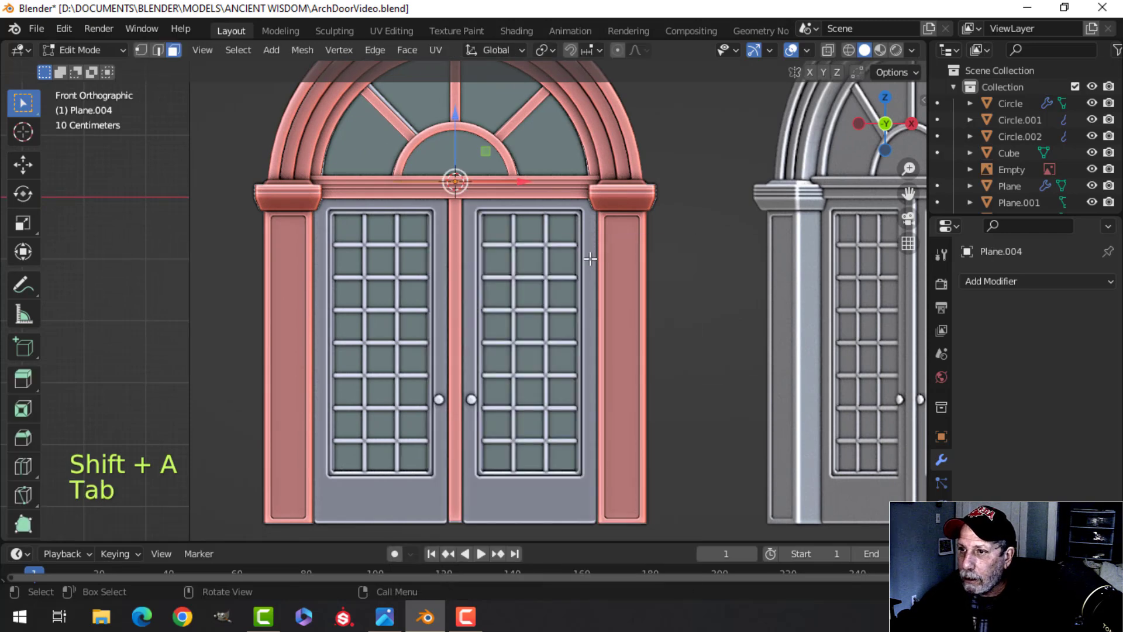
pyautogui.scroll(-1, 579, 253)
pyautogui.press('r')
pyautogui.press('x')
pyautogui.press('9')
pyautogui.press('0')
pyautogui.click(597, 258)
# Move the plane over the left door in the front reference and scale it along X by about 1.09 to match the door's width.
pyautogui.press('g')
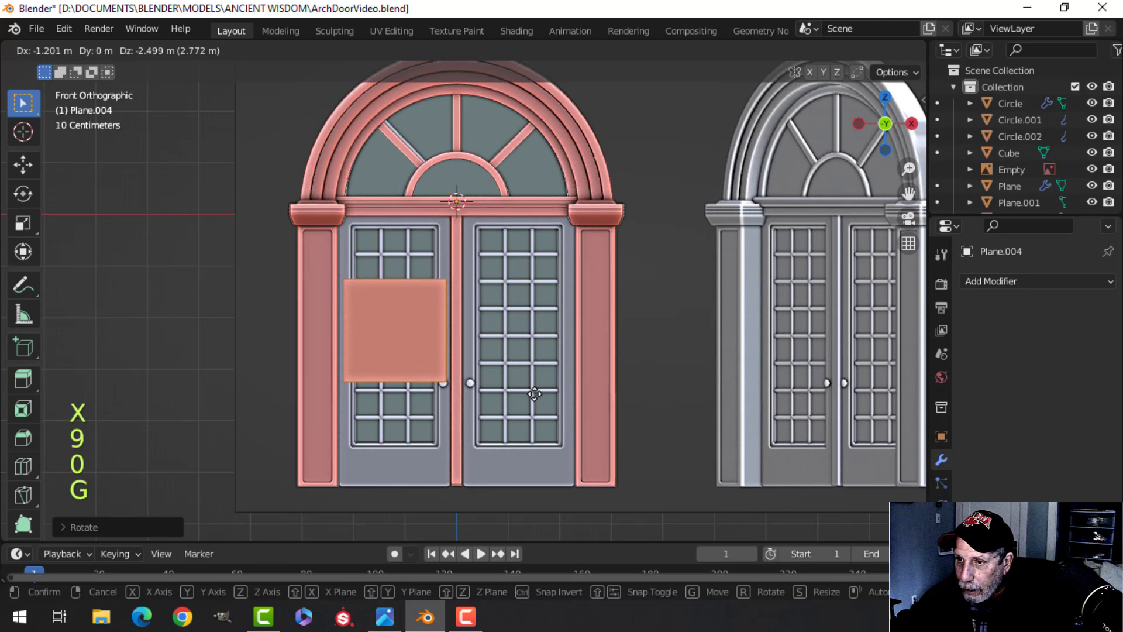
pyautogui.scroll(3, 412, 338)
pyautogui.click(571, 311)
pyautogui.press('g')
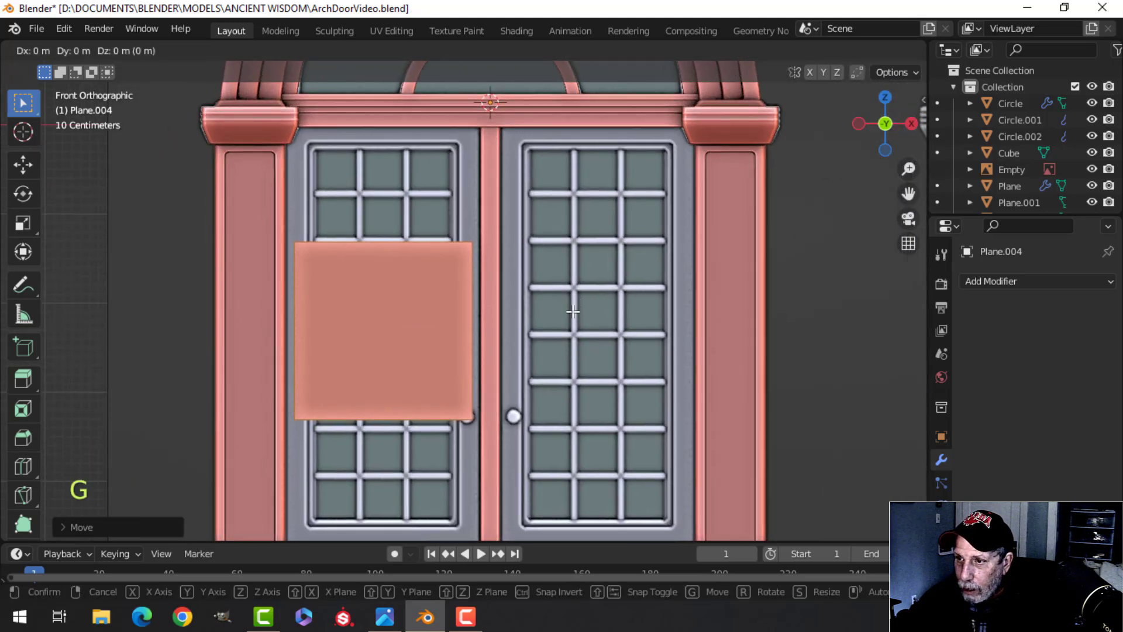
pyautogui.click(571, 314)
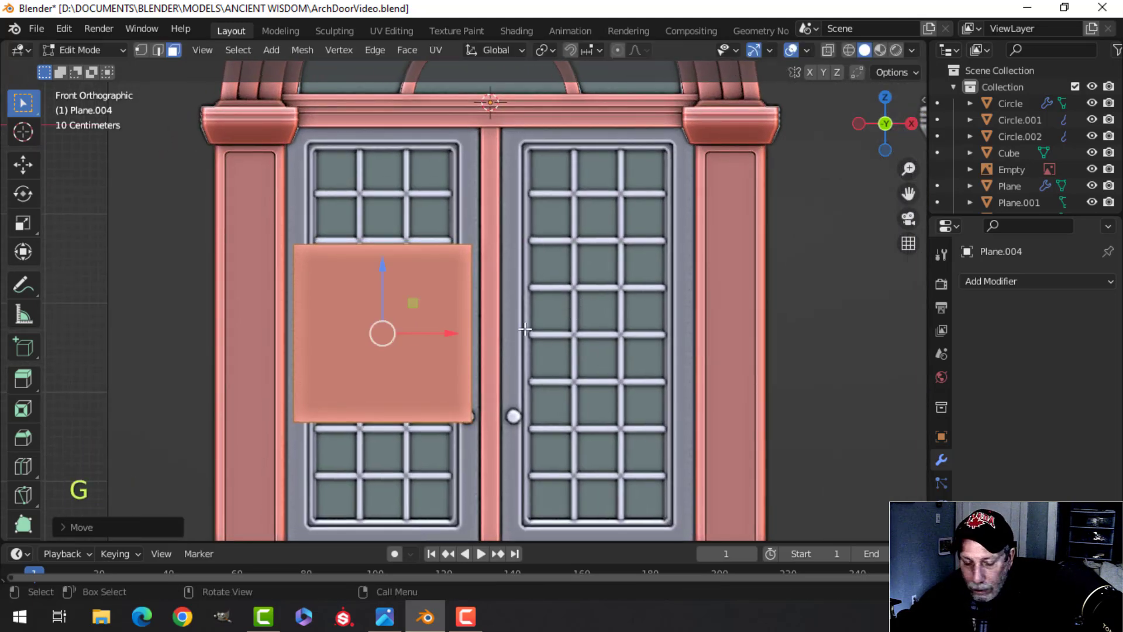
pyautogui.press('s')
pyautogui.press('x')
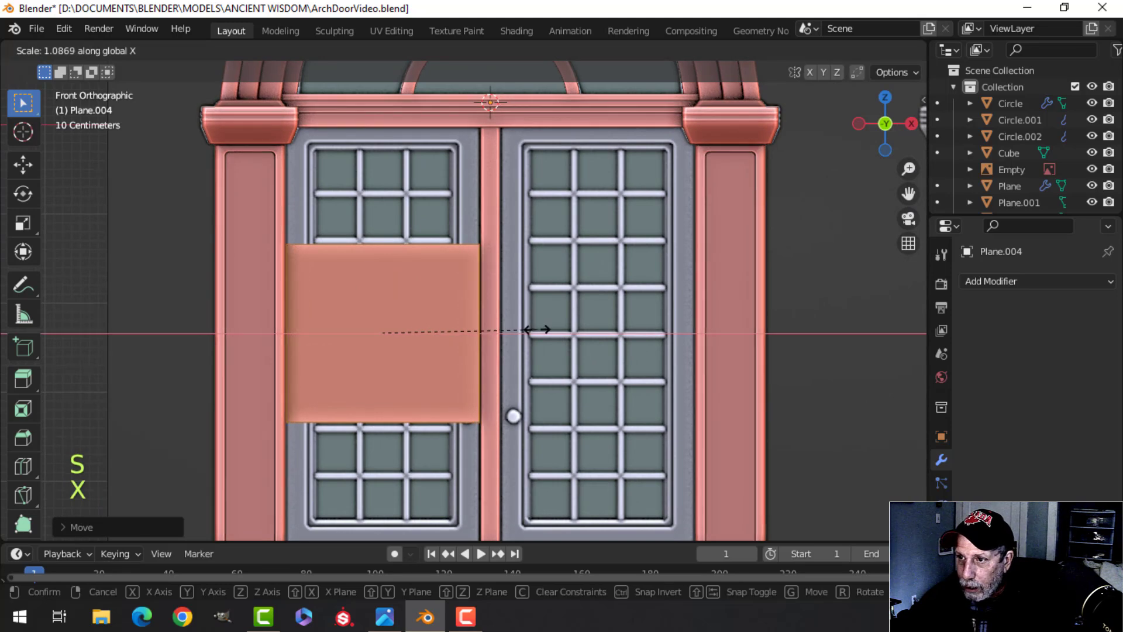
pyautogui.click(537, 330)
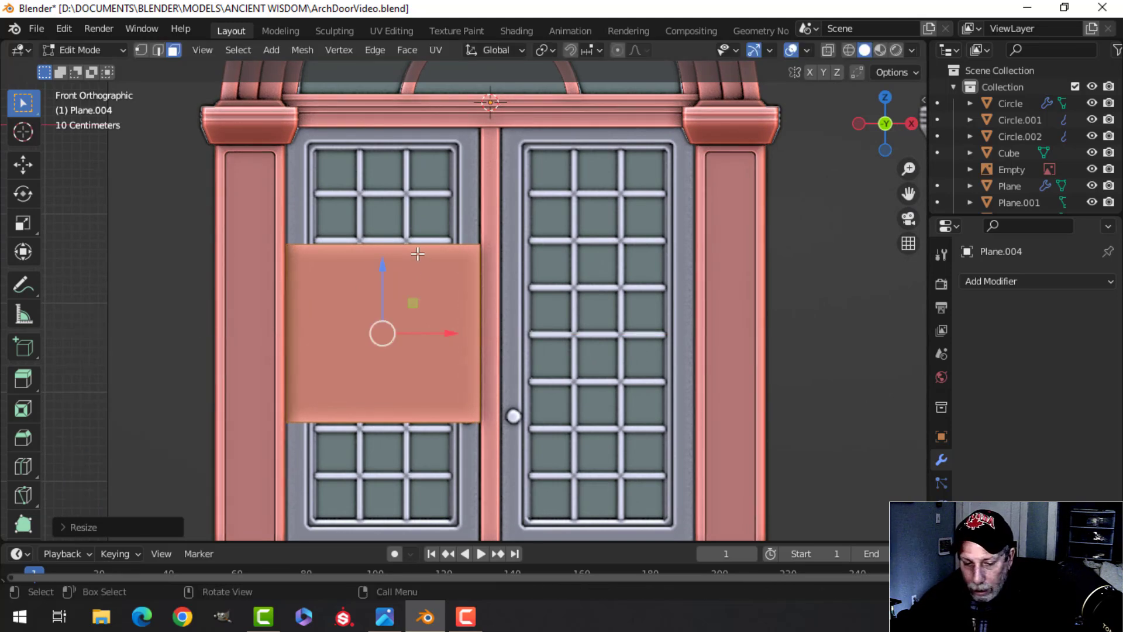
# Scale the plane along Z by about 2.29 up to the lintel, and lower its bottom edge to the base of the door.
pyautogui.scroll(-2, 483, 292)
pyautogui.keyDown('shift'); pyautogui.moveTo(484, 292); pyautogui.dragTo(490, 280, button='middle'); pyautogui.keyUp('shift')
pyautogui.press('s')
pyautogui.press('z')
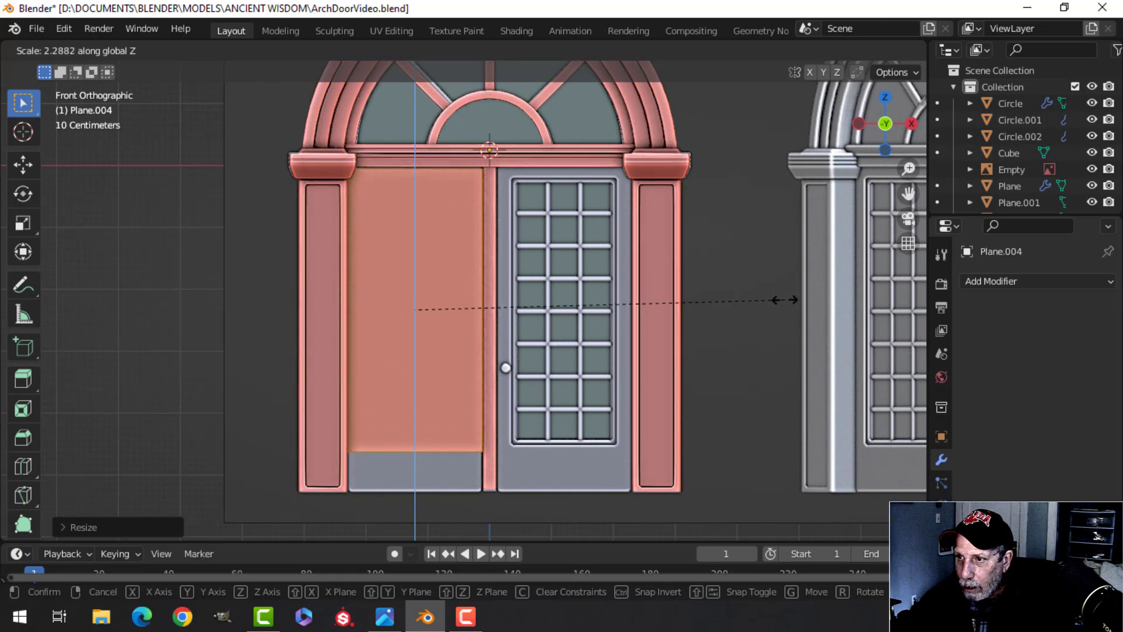
pyautogui.click(785, 300)
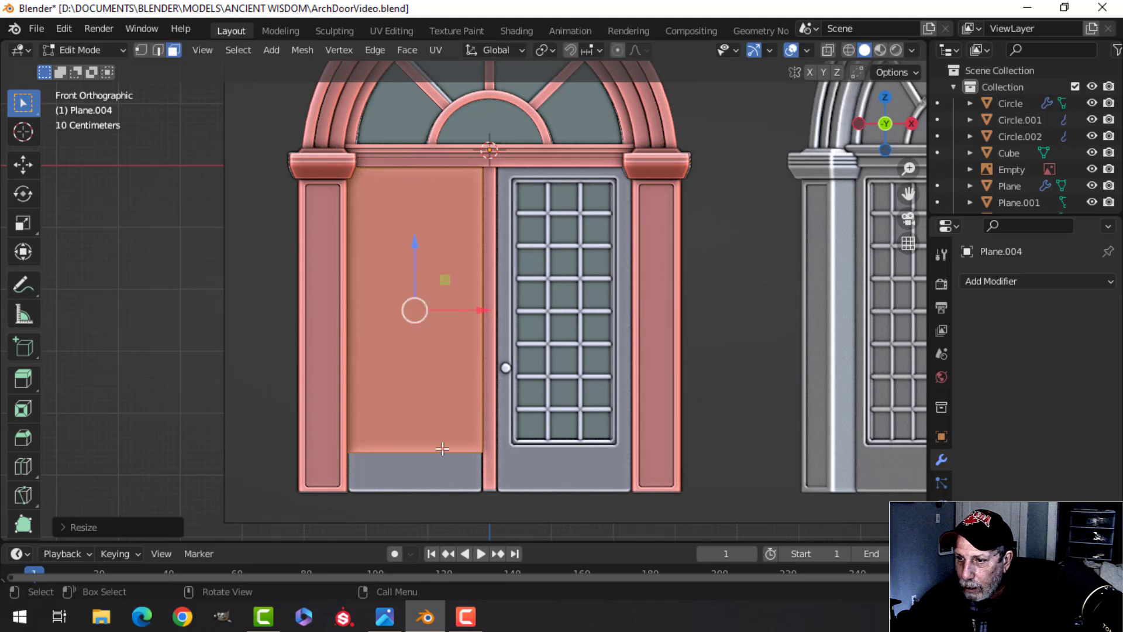
pyautogui.click(438, 365)
pyautogui.press('2')
pyautogui.click(413, 448)
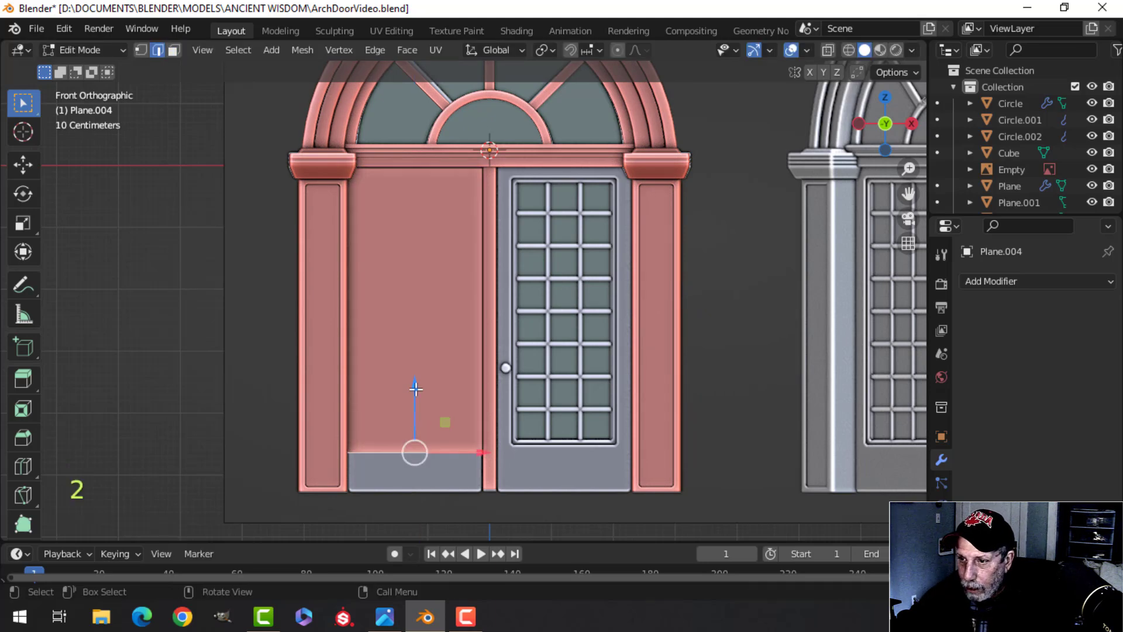
pyautogui.moveTo(413, 384); pyautogui.dragTo(413, 426)
# In wireframe shading, add a centered vertical loop cut to the door plane and bevel it out to the glass panel's sides.
pyautogui.press('a')
pyautogui.moveTo(458, 371)
pyautogui.mouseDown(button='middle')
pyautogui.moveTo(412, 389)
pyautogui.moveTo(451, 381)
pyautogui.mouseUp(button='middle')
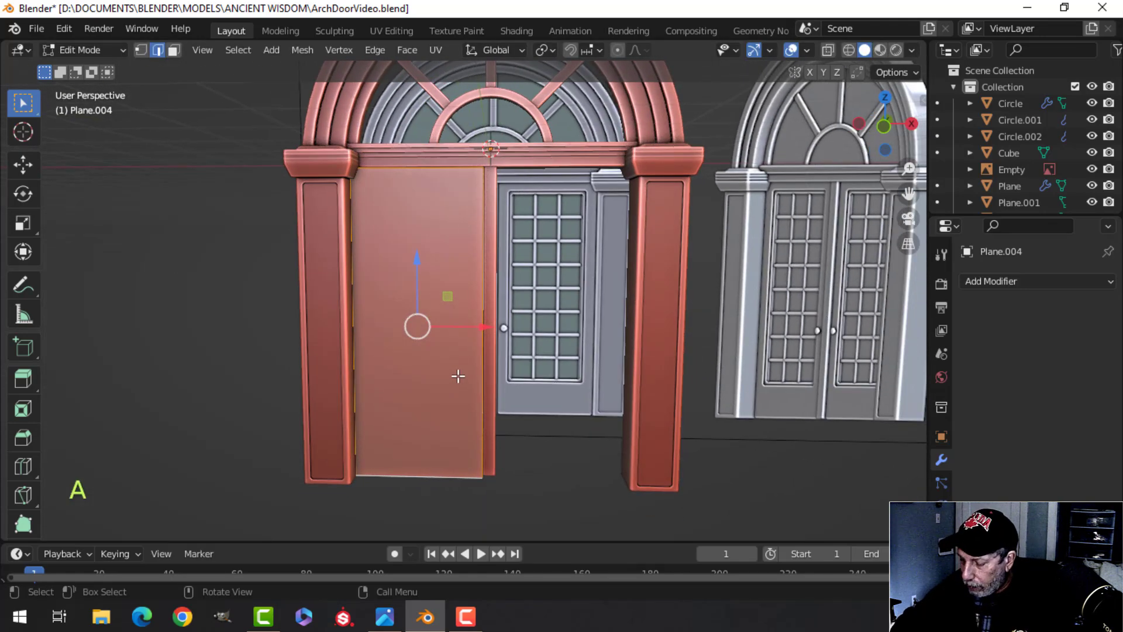
pyautogui.press('KP_1')
pyautogui.press('z')
pyautogui.click(382, 384)
pyautogui.keyDown('shift'); pyautogui.moveTo(516, 312); pyautogui.dragTo(527, 314, button='middle'); pyautogui.keyUp('shift')
pyautogui.hotkey('ctrl', 'r')
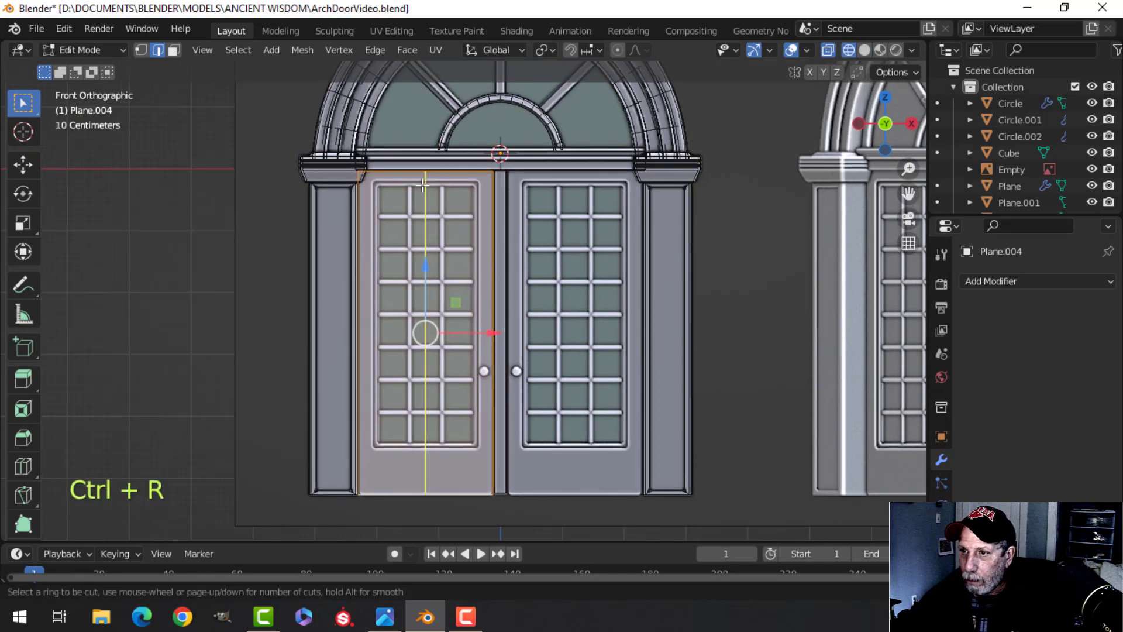
pyautogui.click(423, 190)
pyautogui.rightClick(490, 203)
pyautogui.hotkey('ctrl', 'b')
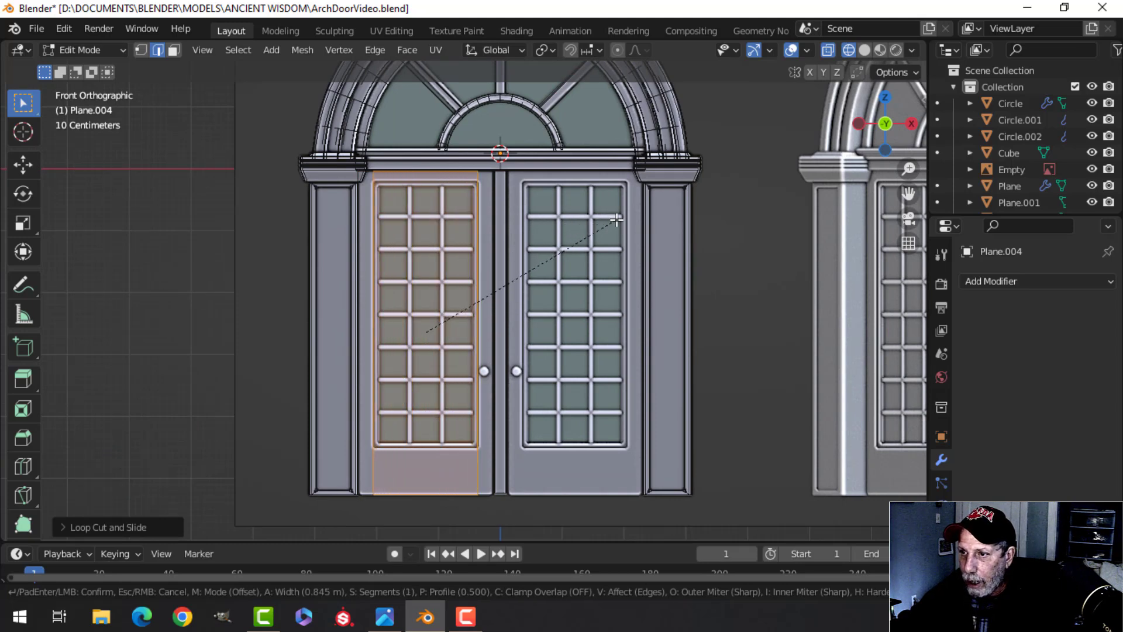
pyautogui.click(618, 220)
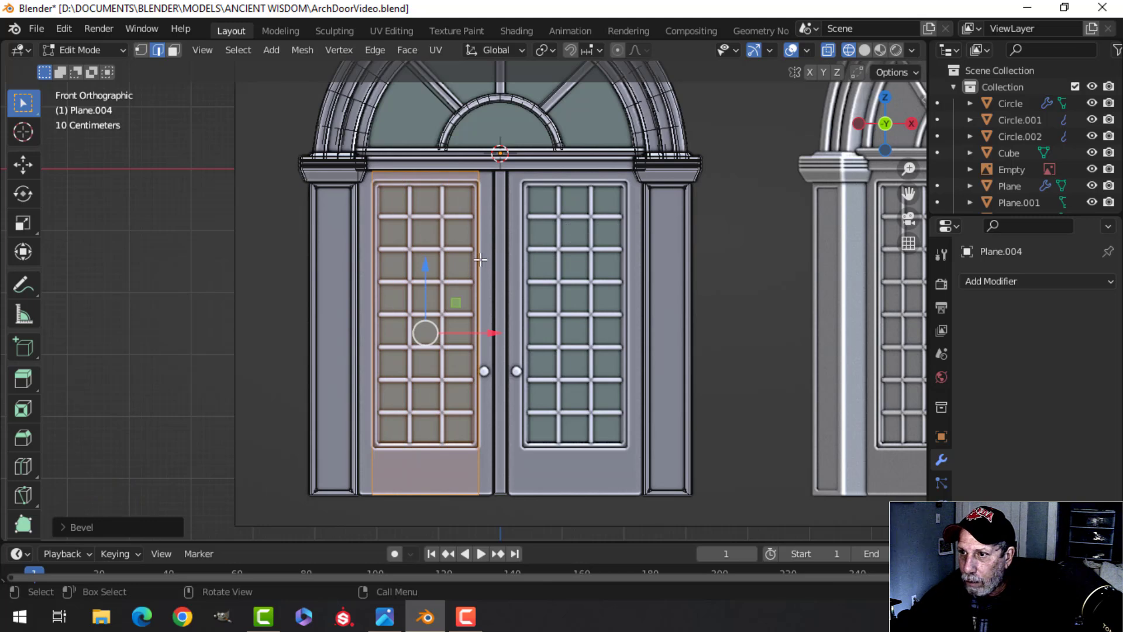
# Add two horizontal loop cuts to the door plane, aligned with the top and bottom of the reference's glass panel.
pyautogui.hotkey('ctrl', 'r')
pyautogui.click(477, 223)
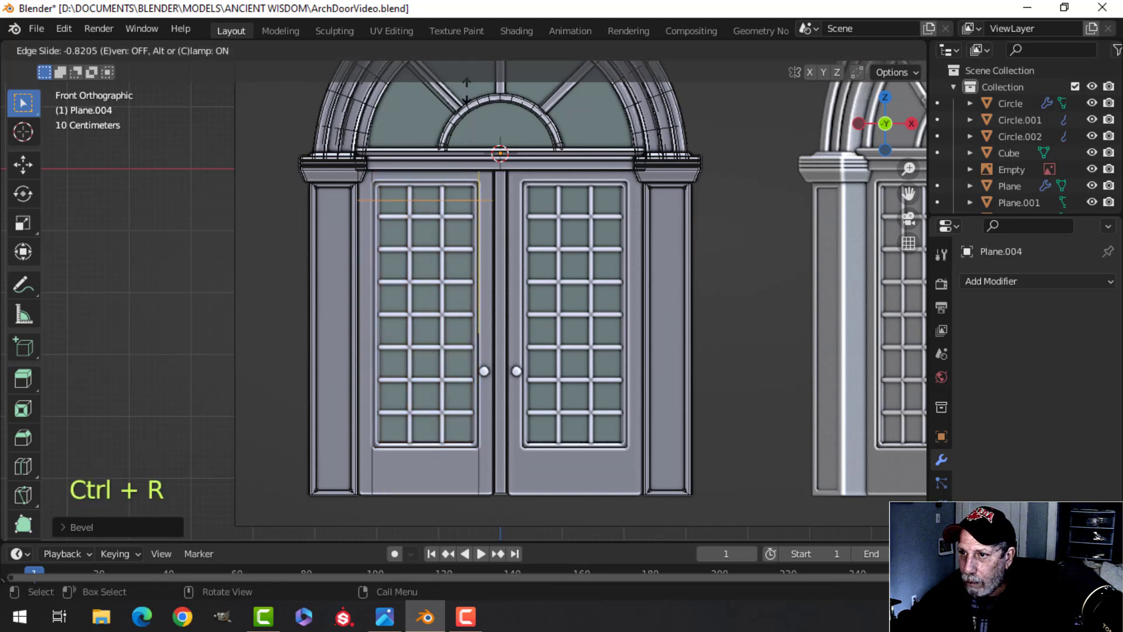
pyautogui.click(466, 71)
pyautogui.hotkey('ctrl', 'r')
pyautogui.click(478, 404)
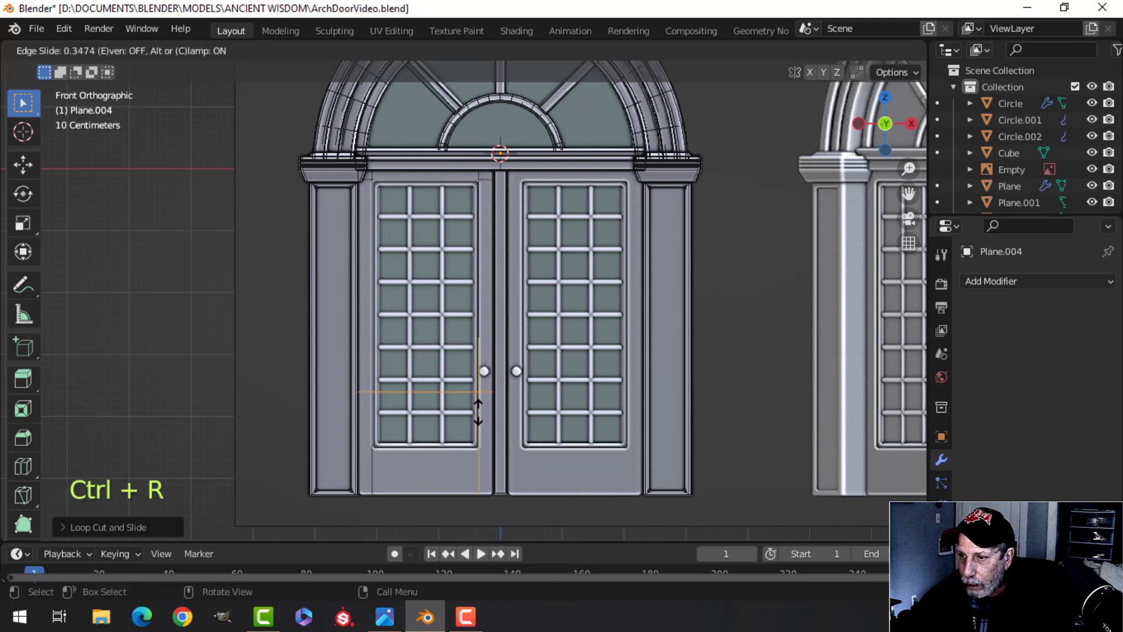
pyautogui.click(482, 466)
# Return to solid shading and isolate the door plane for mesh editing.
pyautogui.press('z')
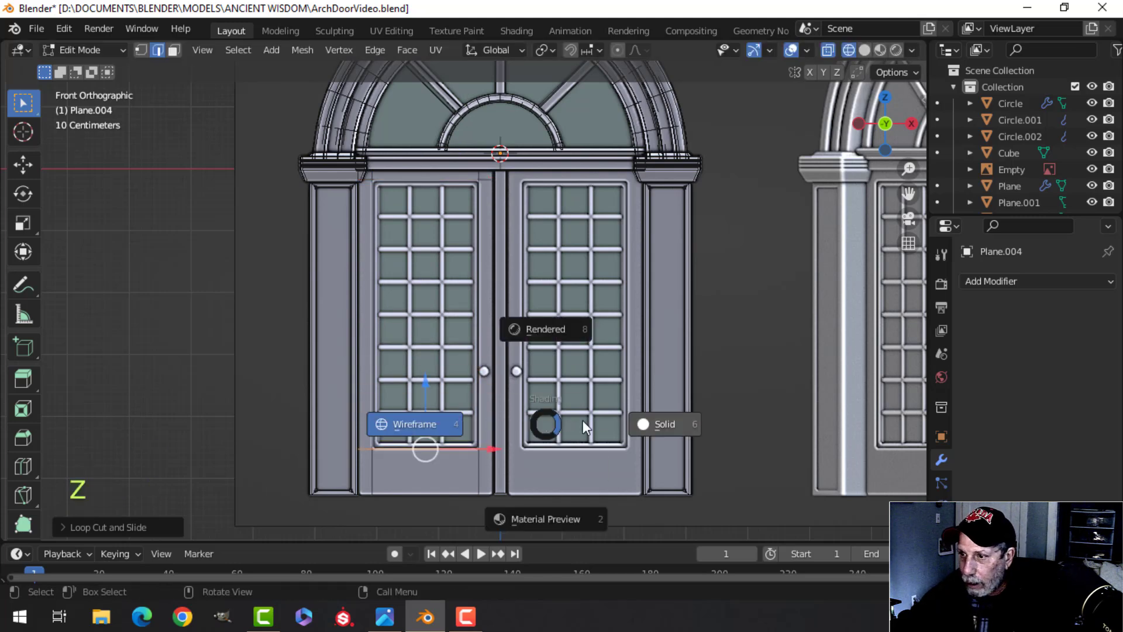
pyautogui.click(624, 416)
pyautogui.hotkey('alt', 'a')
pyautogui.press('Tab')
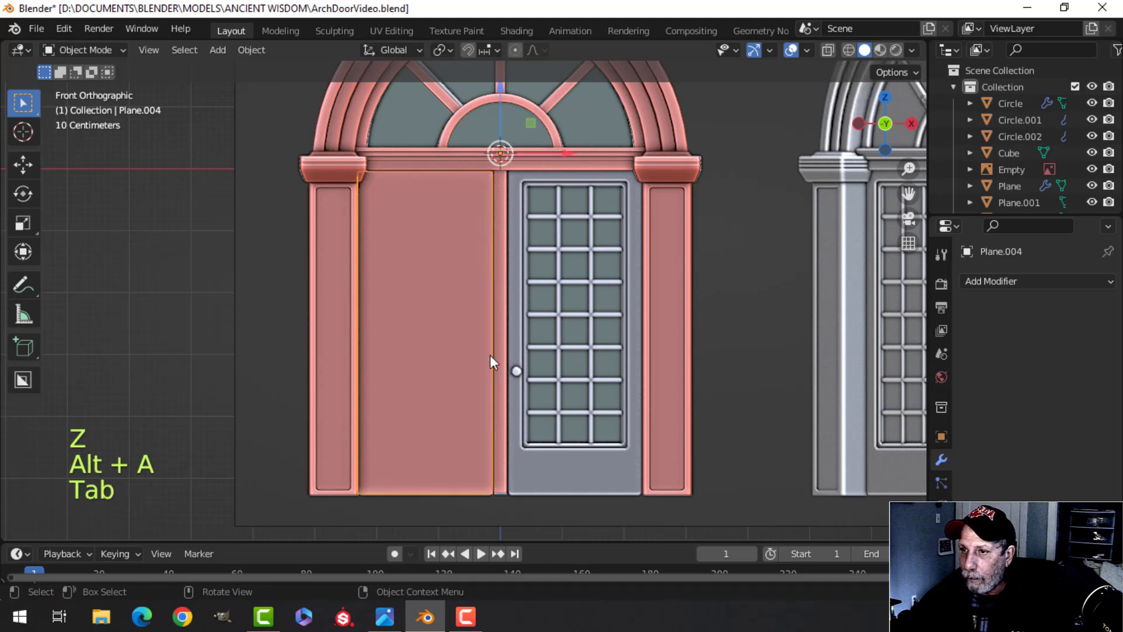
pyautogui.press('/')
pyautogui.press('Tab')
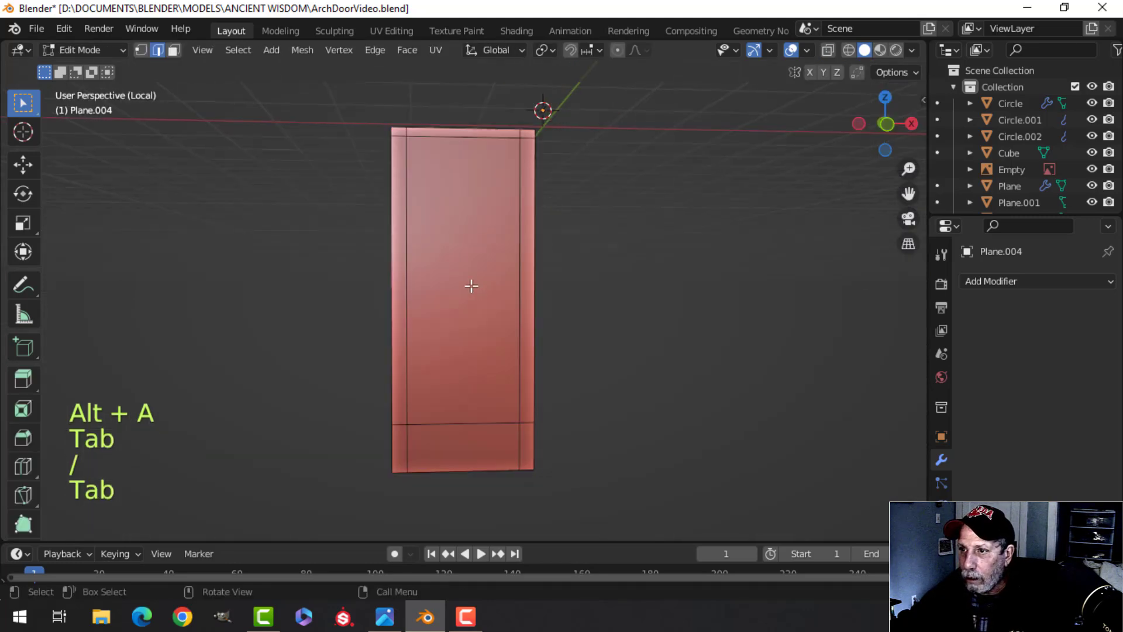
# Delete the large central face of the door plane to open the glass area.
pyautogui.hotkey('alt', 'a')
pyautogui.press('3')
pyautogui.click(493, 328)
pyautogui.press('x')
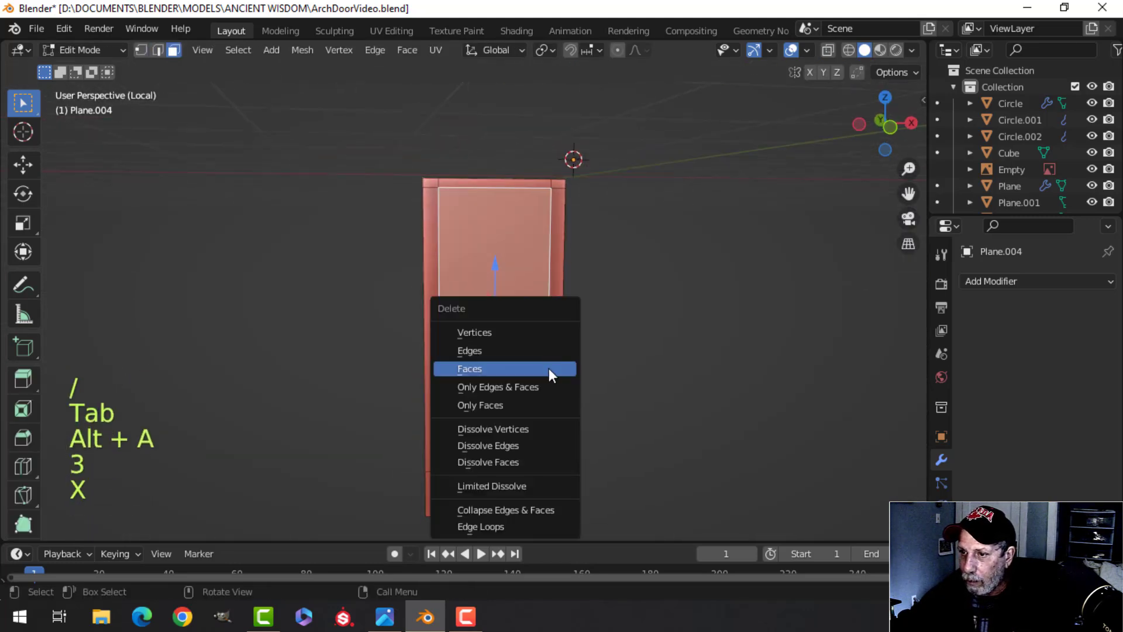
pyautogui.click(496, 368)
# Extrude the whole door frame backward by about 0.22 m and delete the extruded back faces.
pyautogui.moveTo(504, 354); pyautogui.dragTo(612, 388, button='middle')
pyautogui.press('a')
pyautogui.press('e')
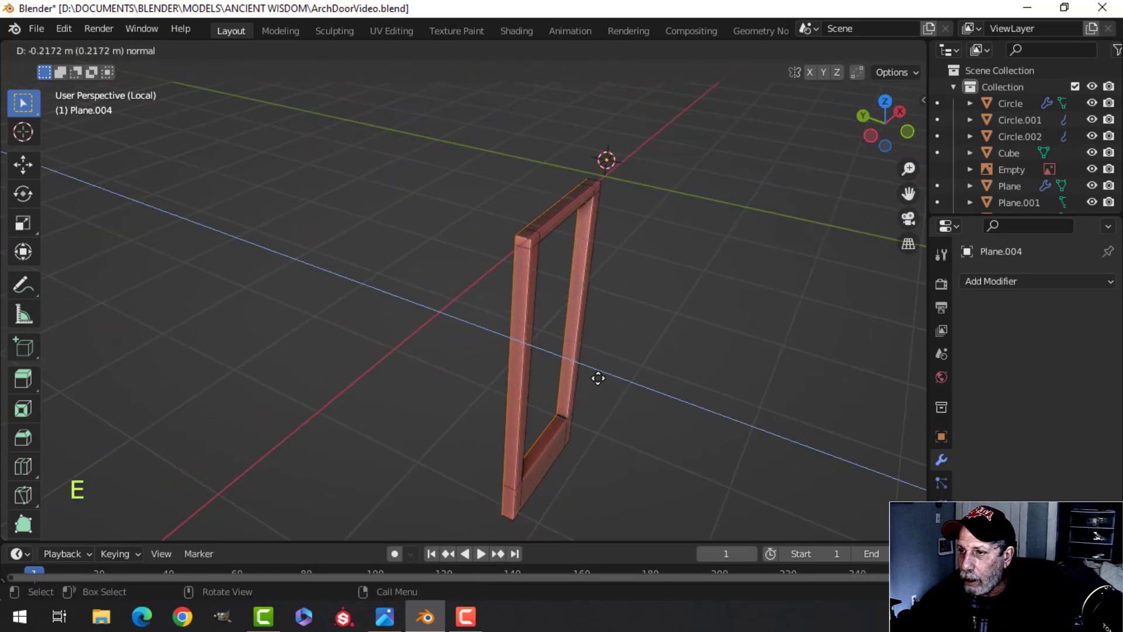
pyautogui.click(597, 379)
pyautogui.press('x')
pyautogui.click(587, 383)
# Correct the normals of the entire door frame mesh and return to Object Mode with nothing selected.
pyautogui.moveTo(587, 384); pyautogui.dragTo(471, 336, button='middle')
pyautogui.press('a')
pyautogui.hotkey('alt', 'n')
pyautogui.click(536, 341)
pyautogui.press('Tab')
pyautogui.scroll(-4, 472, 337)
pyautogui.hotkey('alt', 'a')
# Add a Bevel modifier to the door frame.
pyautogui.scroll(2, 563, 371)
pyautogui.moveTo(533, 352); pyautogui.dragTo(549, 296, button='middle')
pyautogui.click(549, 296)
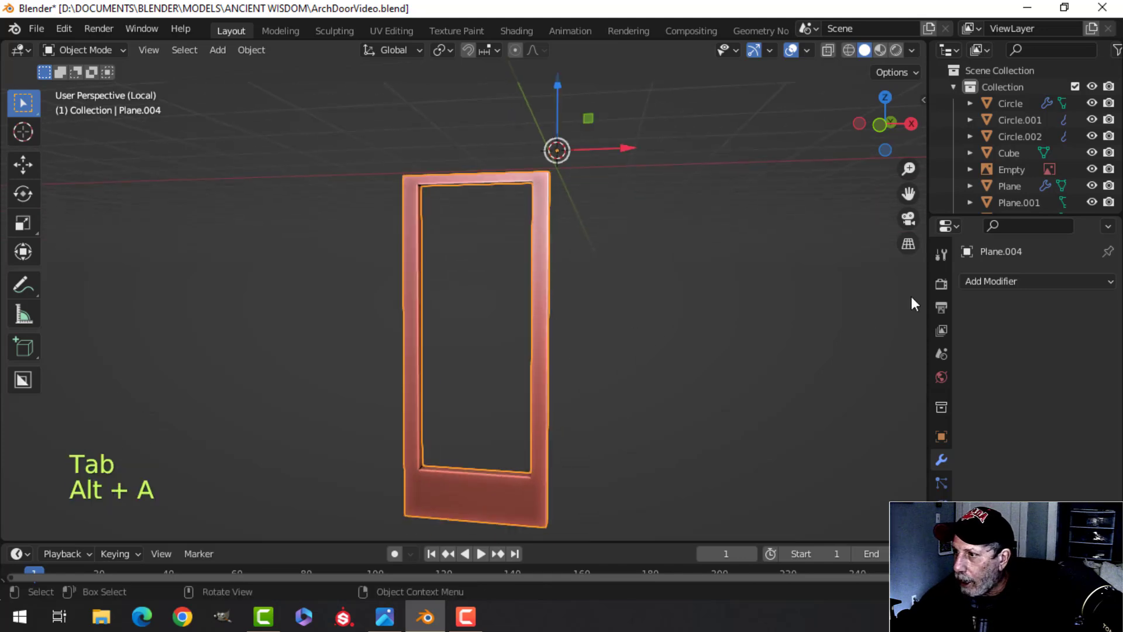
pyautogui.click(982, 283)
pyautogui.click(800, 345)
pyautogui.scroll(2, 615, 414)
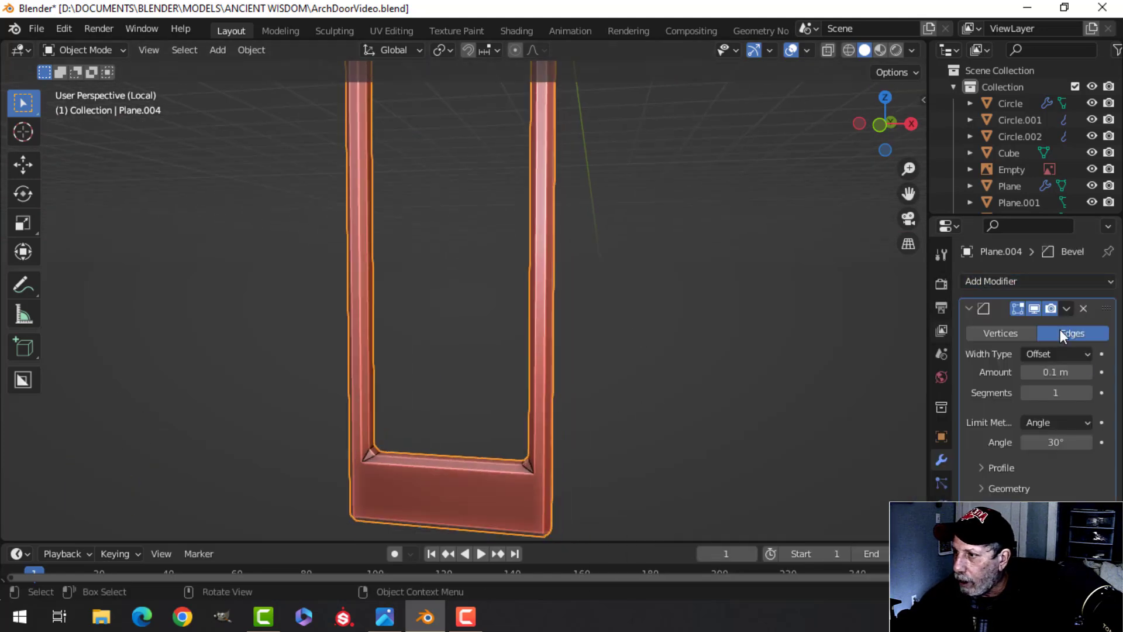
# Set the door frame's Bevel modifier to 3 segments and an amount of 0.02 m.
pyautogui.click(1086, 393)
pyautogui.click(1085, 393)
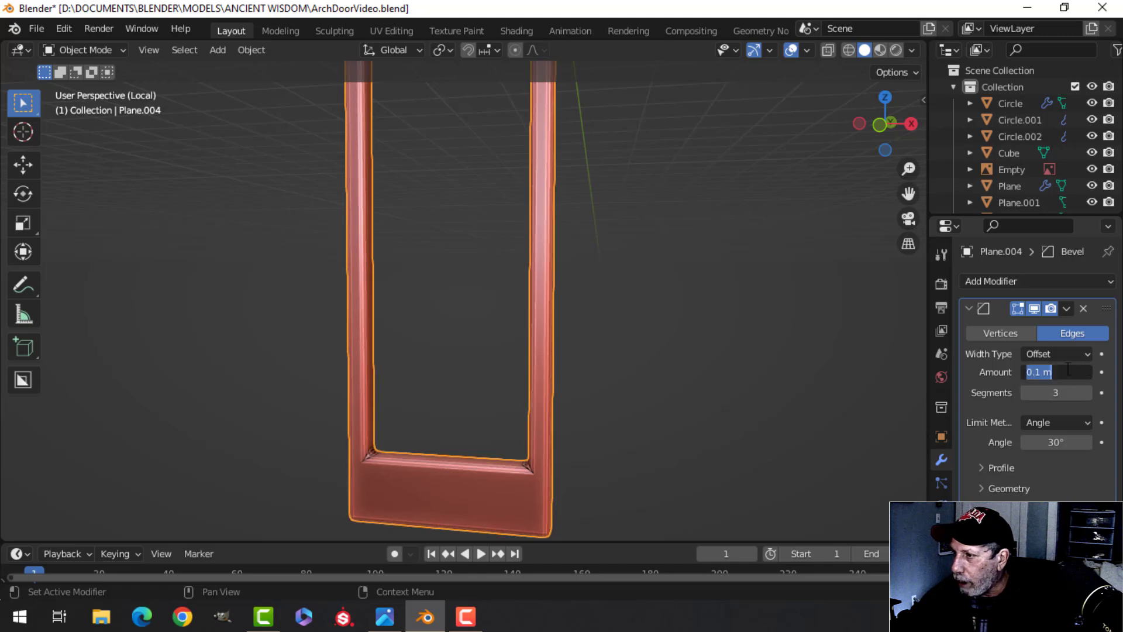
pyautogui.click(1091, 372)
pyautogui.write('0.02')
pyautogui.press('Return')
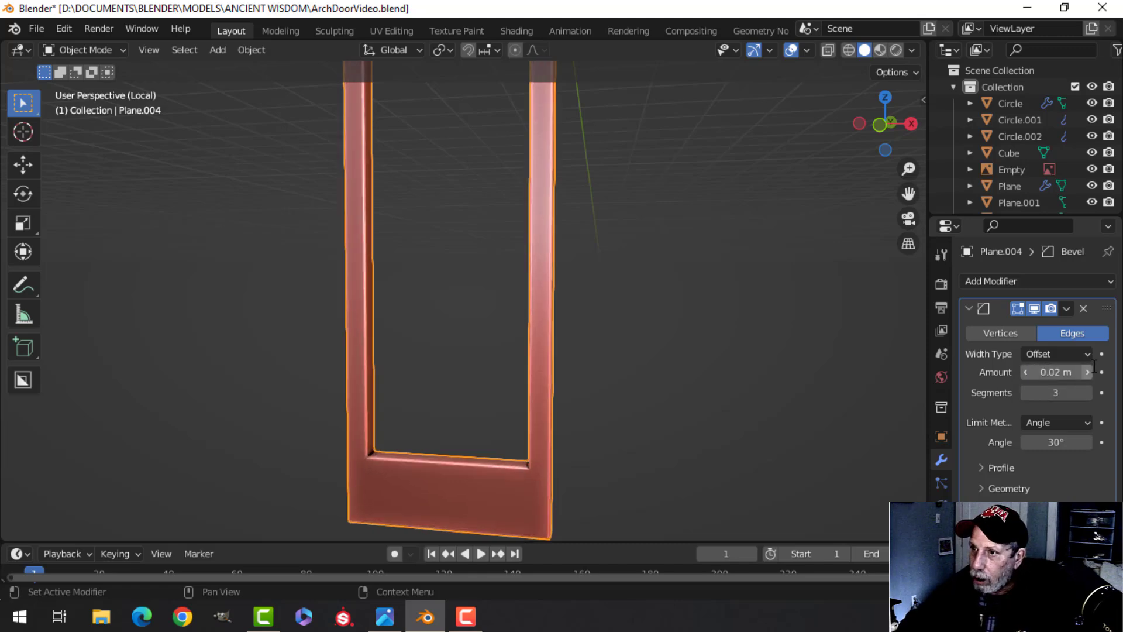
pyautogui.scroll(-2, 527, 404)
pyautogui.scroll(3, 618, 470)
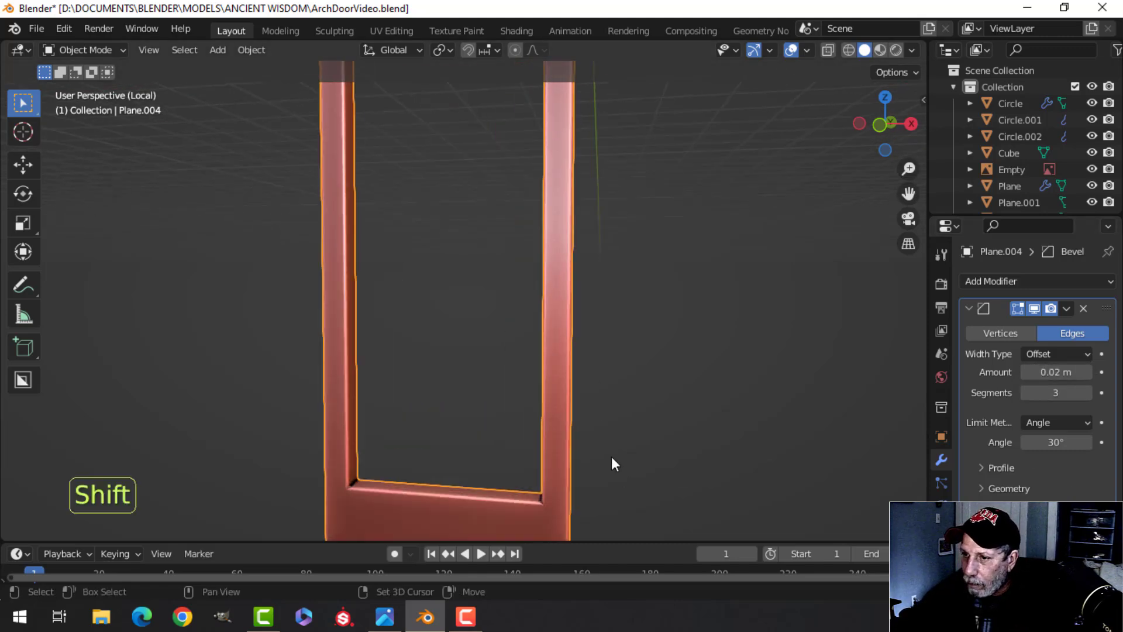
# Set the outer miter of the door frame's Bevel modifier to Arc and leave nothing selected.
pyautogui.keyDown('shift'); pyautogui.moveTo(617, 470); pyautogui.dragTo(536, 330, button='middle'); pyautogui.keyUp('shift')
pyautogui.moveTo(536, 330); pyautogui.dragTo(559, 352, button='middle')
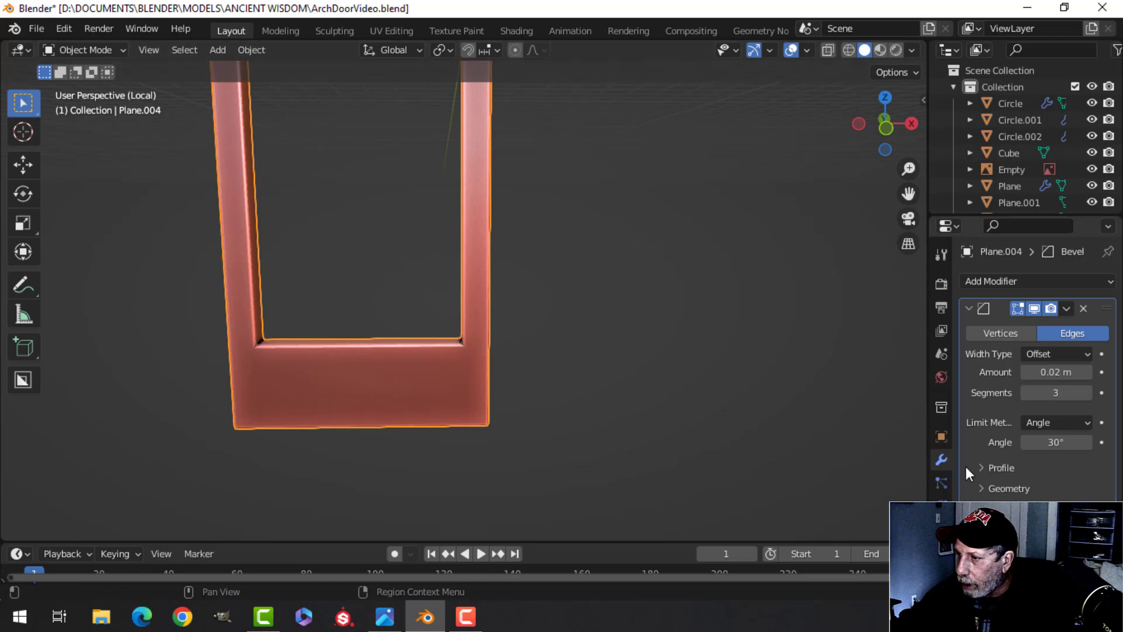
pyautogui.click(989, 489)
pyautogui.scroll(-2, 984, 490)
pyautogui.click(1039, 454)
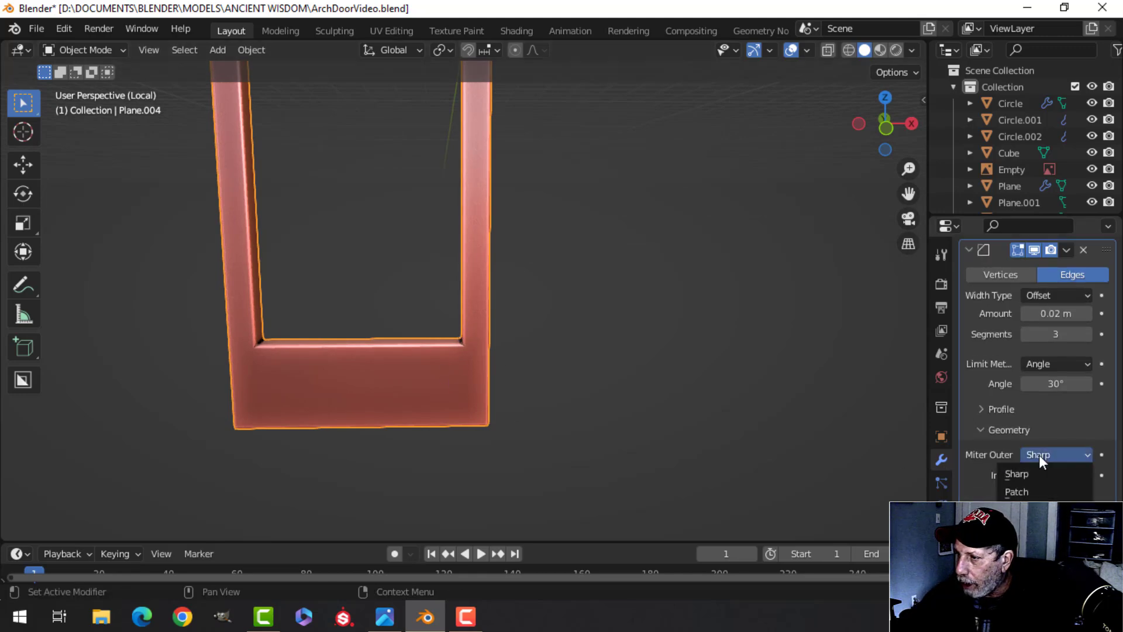
pyautogui.click(1034, 510)
pyautogui.hotkey('alt', 'a')
pyautogui.scroll(-3, 454, 384)
pyautogui.keyDown('shift'); pyautogui.moveTo(453, 384); pyautogui.dragTo(507, 389, button='middle'); pyautogui.keyUp('shift')
pyautogui.scroll(-3, 533, 388)
pyautogui.scroll(4, 517, 437)
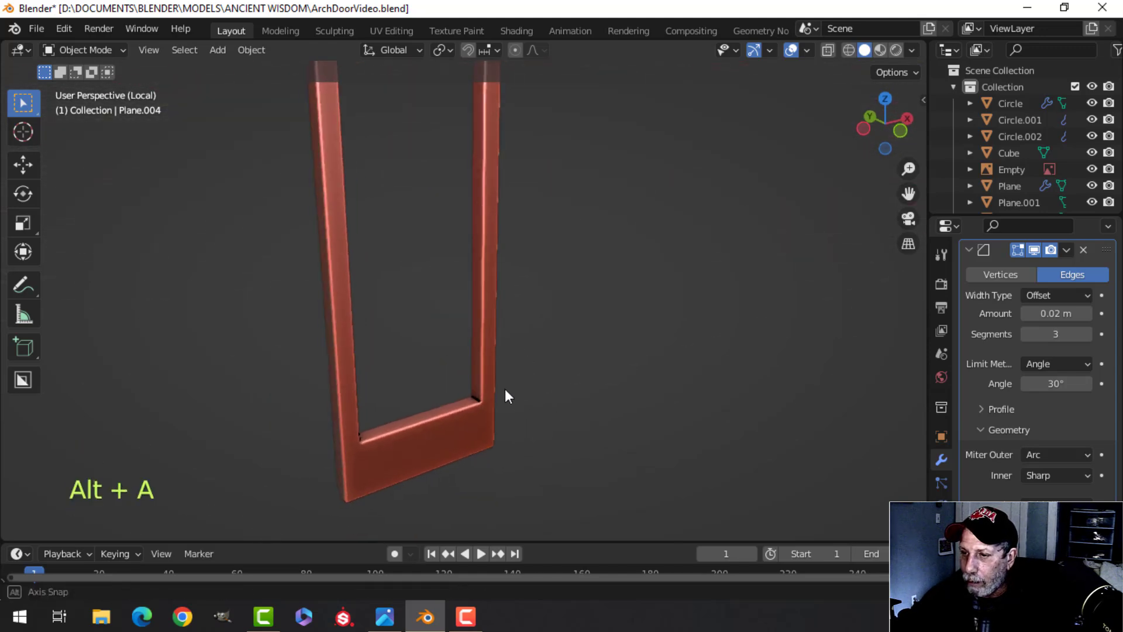
# Open the door frame's mesh for editing with nothing selected.
pyautogui.click(472, 423)
pyautogui.scroll(3, 563, 414)
pyautogui.press('Tab')
pyautogui.keyDown('shift'); pyautogui.moveTo(624, 424); pyautogui.dragTo(600, 347, button='middle'); pyautogui.keyUp('shift')
pyautogui.hotkey('alt', 'a')
pyautogui.hotkey('ctrl', 'r')
pyautogui.click(507, 403)
pyautogui.press('Escape')
pyautogui.hotkey('ctrl', 'z')
# Add one centered loop cut around the inner faces of the door frame's opening, splitting their depth.
pyautogui.hotkey('ctrl', 'r')
pyautogui.click(516, 393)
pyautogui.rightClick(517, 394)
pyautogui.hotkey('alt', 'a')
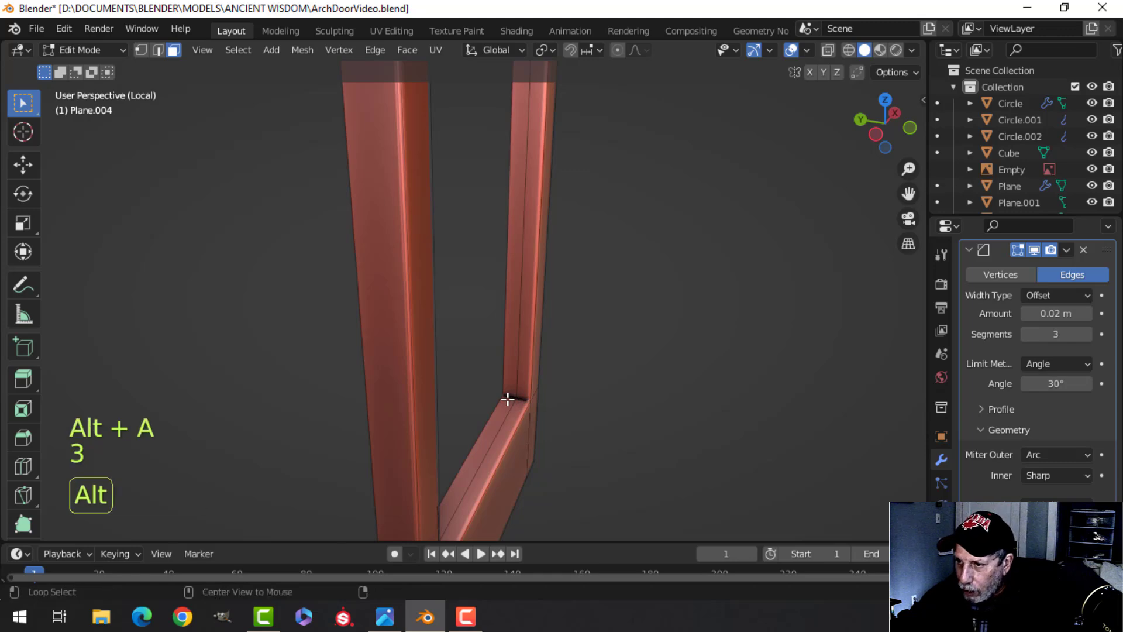
# Select the rear face loop inside the frame's opening and display it in front wireframe view.
pyautogui.keyDown('alt'); pyautogui.click(507, 399); pyautogui.keyUp('alt')
pyautogui.scroll(-3, 625, 384)
pyautogui.keyDown('shift'); pyautogui.moveTo(649, 351); pyautogui.dragTo(596, 339, button='middle'); pyautogui.keyUp('shift')
pyautogui.moveTo(596, 339); pyautogui.dragTo(513, 329, button='middle')
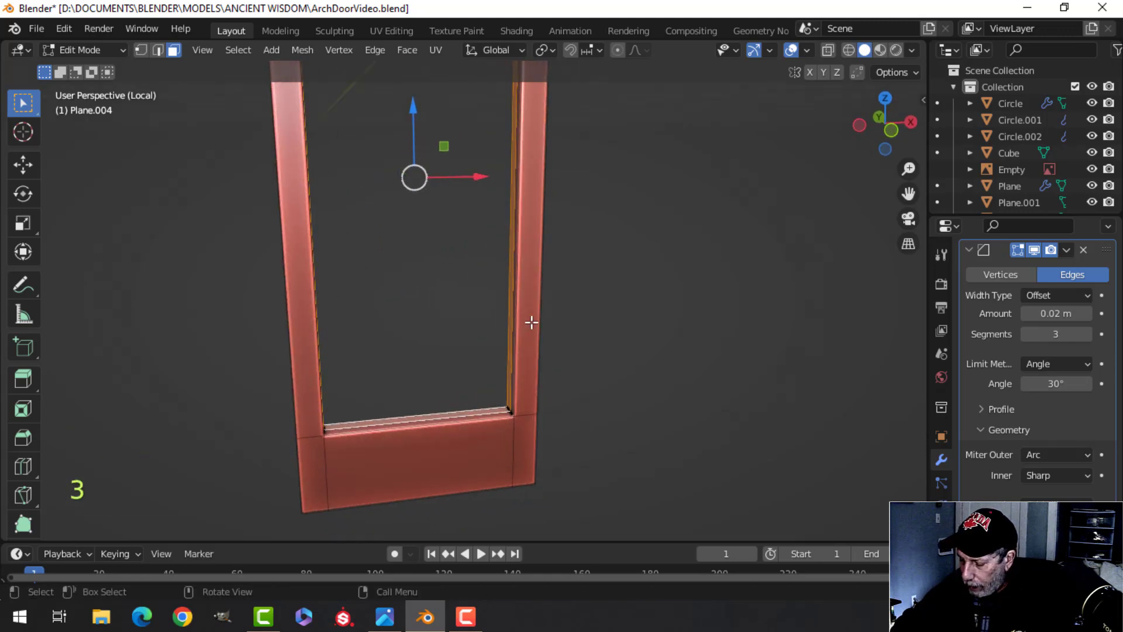
pyautogui.press('KP_1')
pyautogui.press('z')
pyautogui.click(491, 322)
pyautogui.scroll(2, 564, 292)
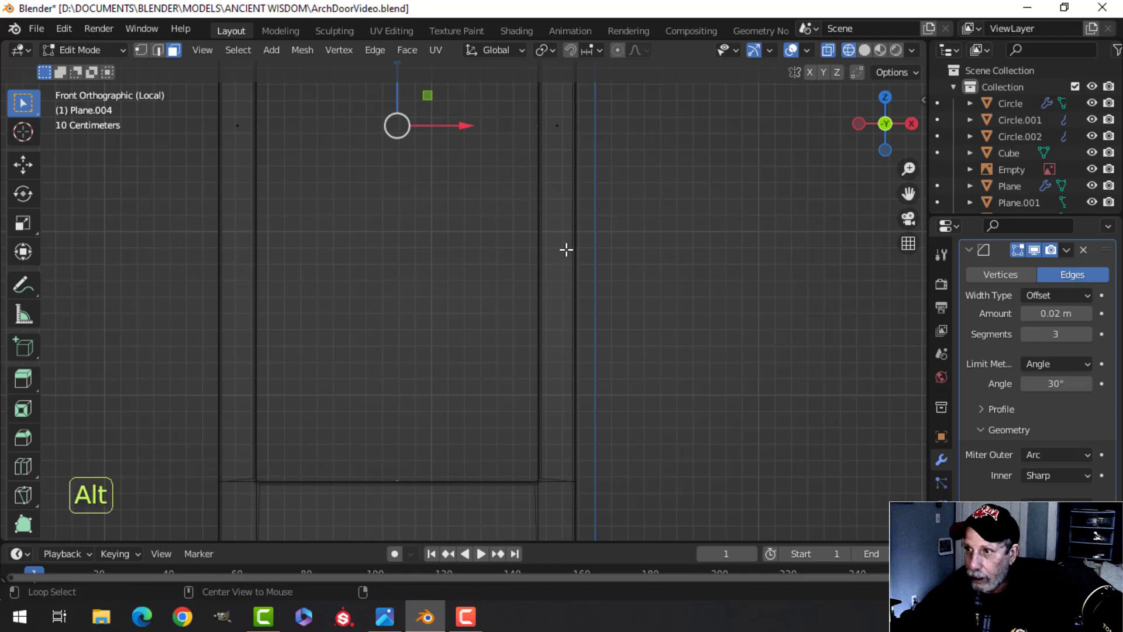
# Exit local view to show the whole door model over the reference image in front view.
pyautogui.hotkey('alt', 'h')
pyautogui.press('KP_Divide')
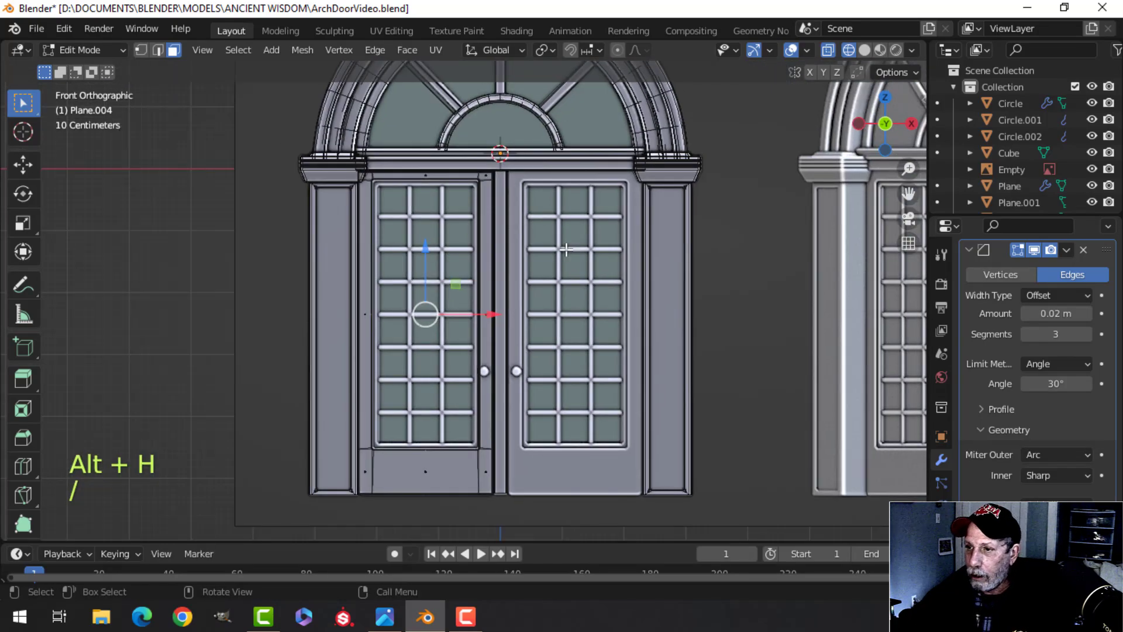
pyautogui.scroll(2, 569, 269)
pyautogui.moveTo(525, 283); pyautogui.dragTo(599, 317, button='middle')
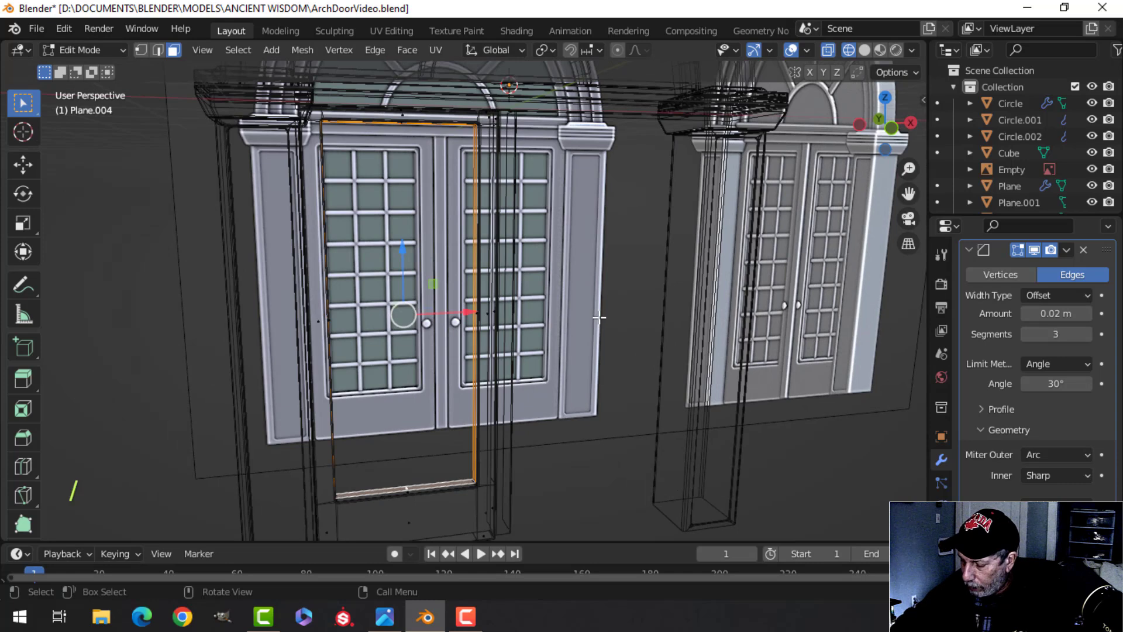
pyautogui.press('KP_1')
pyautogui.scroll(2, 571, 234)
pyautogui.keyDown('shift'); pyautogui.moveTo(572, 233); pyautogui.dragTo(625, 344, button='middle'); pyautogui.keyUp('shift')
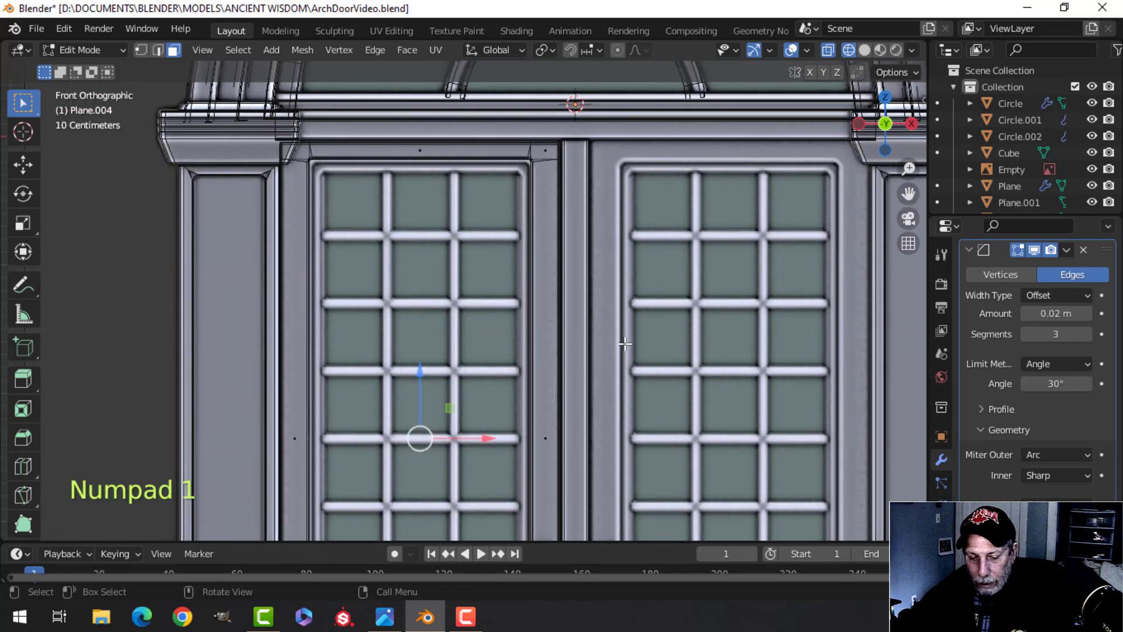
# Extrude the rear face loop inward along its normals to form a thin lip, then restore solid shading and Object Mode.
pyautogui.press('e')
pyautogui.hotkey('alt', 's')
pyautogui.press('shift')
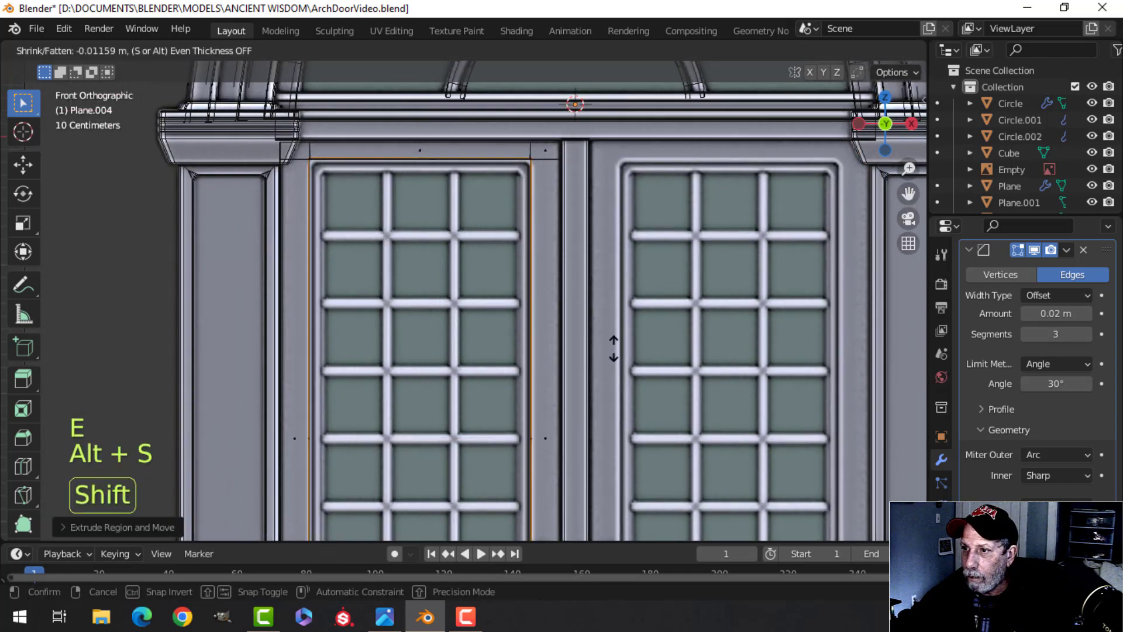
pyautogui.click(618, 315)
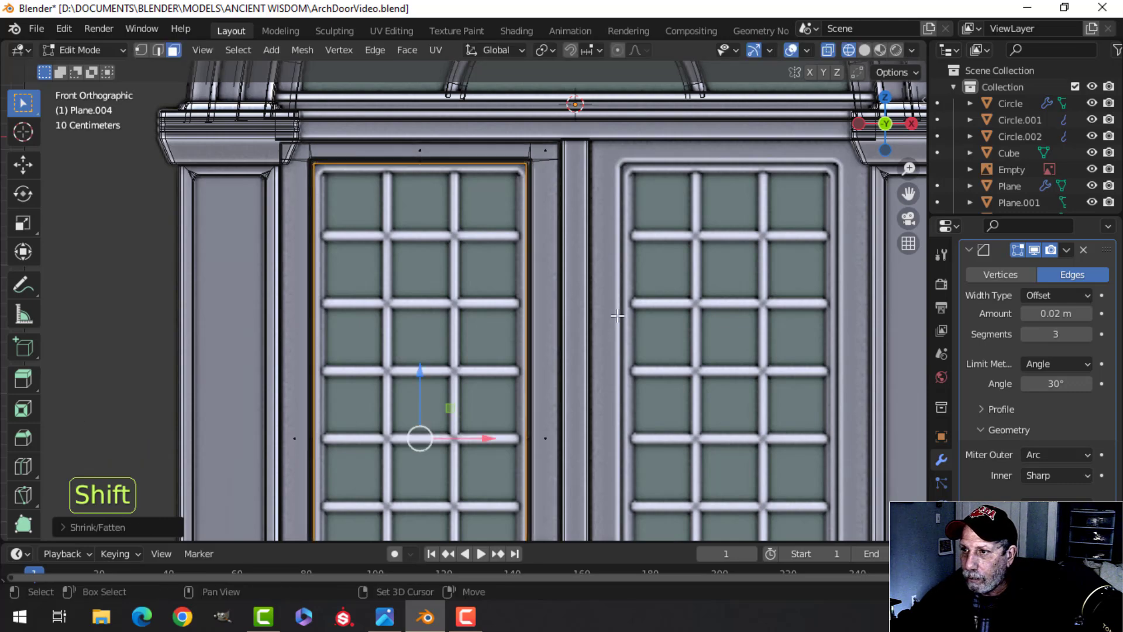
pyautogui.press('z')
pyautogui.click(632, 311)
pyautogui.moveTo(632, 311)
pyautogui.mouseDown(button='middle')
pyautogui.moveTo(711, 329)
pyautogui.moveTo(526, 265)
pyautogui.moveTo(595, 220)
pyautogui.moveTo(561, 270)
pyautogui.mouseUp(button='middle')
pyautogui.hotkey('alt', 'a')
pyautogui.moveTo(562, 270); pyautogui.dragTo(495, 324, button='middle')
pyautogui.press('Tab')
pyautogui.hotkey('alt', 'a')
# Select the lip's inner face loop, grow the selection by one ring, and move it slightly forward along Y.
pyautogui.click(519, 299)
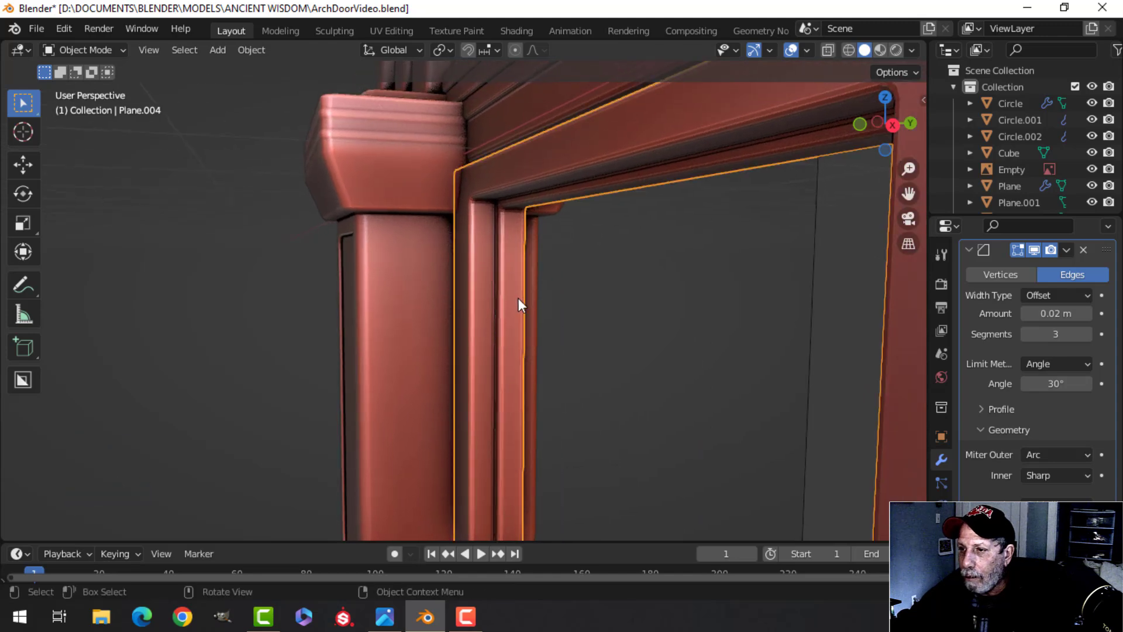
pyautogui.press('Tab')
pyautogui.press('3')
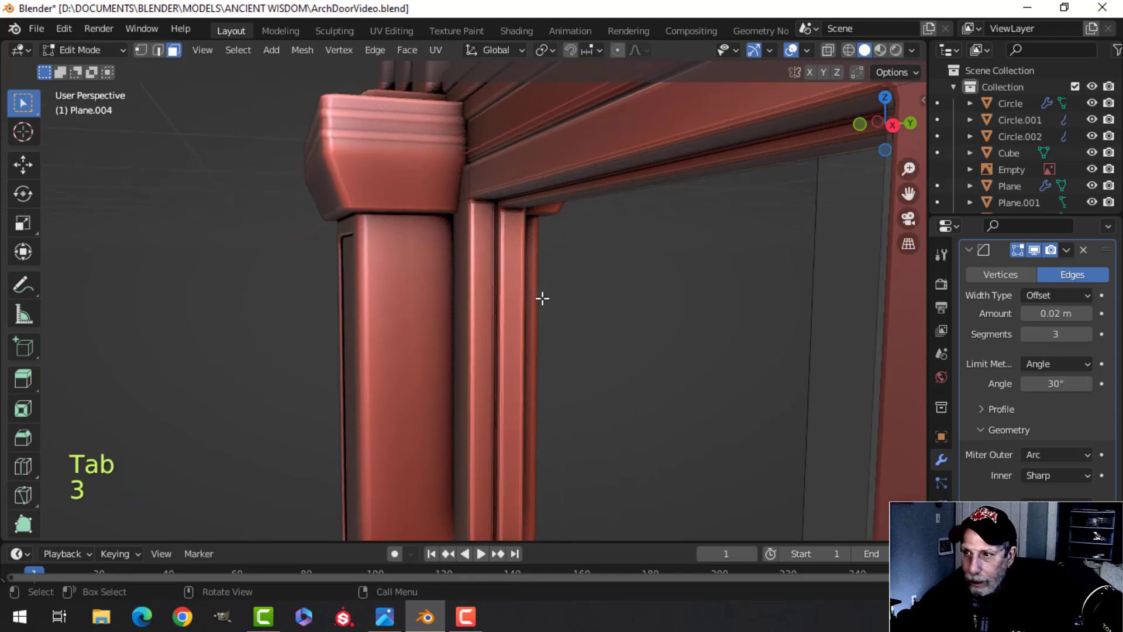
pyautogui.moveTo(539, 296); pyautogui.dragTo(544, 278, button='middle')
pyautogui.keyDown('alt'); pyautogui.keyDown('shift'); pyautogui.click(570, 309); pyautogui.keyUp('shift'); pyautogui.keyUp('alt')
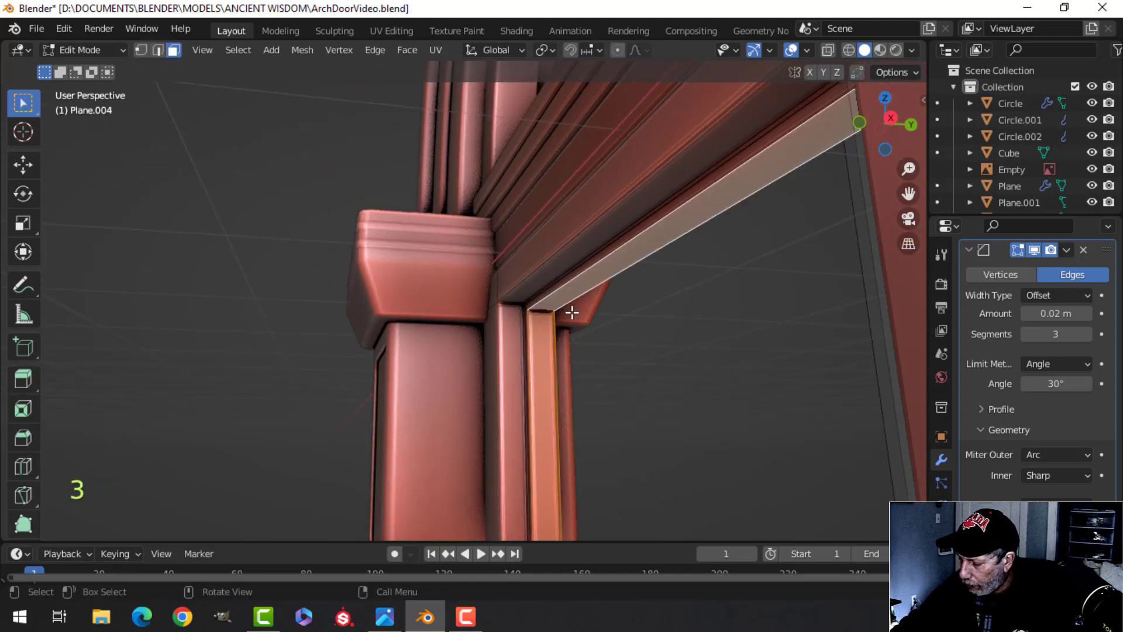
pyautogui.press('ctrl+KP_Add')
pyautogui.scroll(-3, 551, 316)
pyautogui.keyDown('shift'); pyautogui.moveTo(551, 316); pyautogui.dragTo(550, 214, button='middle'); pyautogui.keyUp('shift')
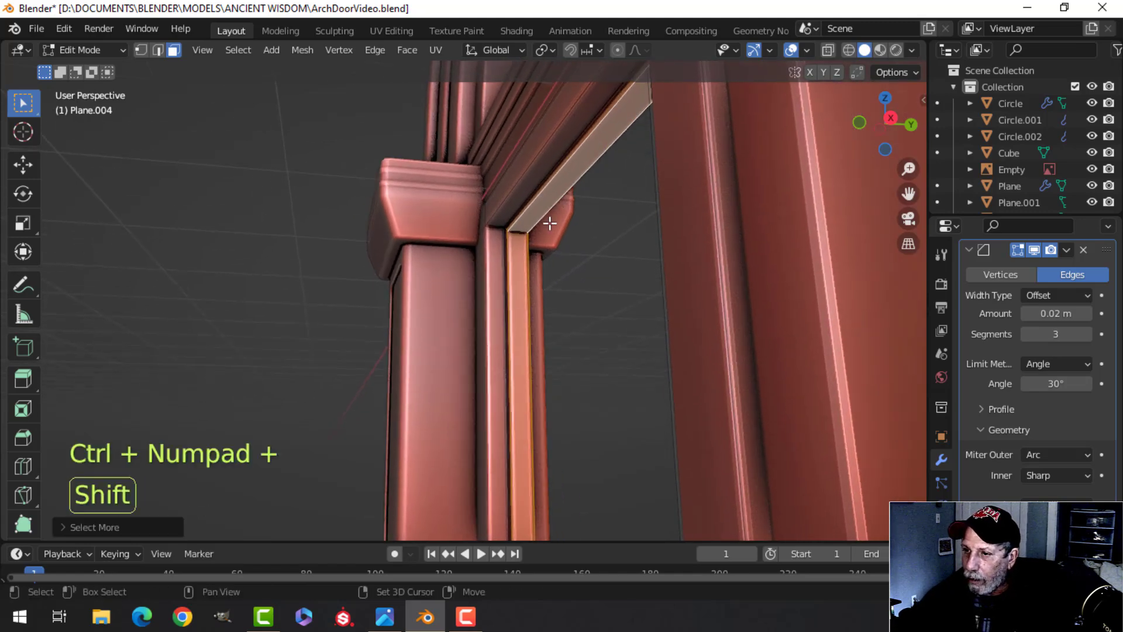
pyautogui.scroll(-3, 551, 214)
pyautogui.keyDown('shift'); pyautogui.moveTo(564, 315); pyautogui.dragTo(553, 205, button='middle'); pyautogui.keyUp('shift')
pyautogui.moveTo(553, 204); pyautogui.dragTo(583, 328, button='middle')
pyautogui.scroll(2, 589, 333)
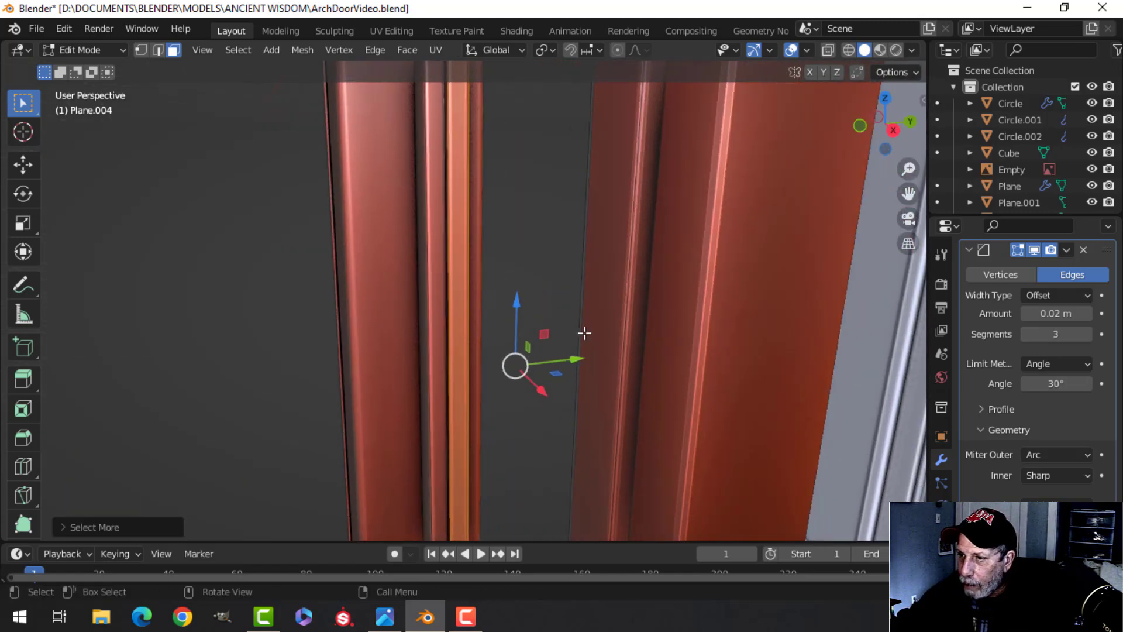
pyautogui.moveTo(578, 358); pyautogui.dragTo(565, 359)
pyautogui.press('Tab')
# Examine the frame's recessed inner lip against the door in the reference image.
pyautogui.moveTo(558, 300); pyautogui.dragTo(470, 289, button='middle')
pyautogui.hotkey('alt', 'a')
pyautogui.scroll(3, 535, 286)
pyautogui.moveTo(492, 291); pyautogui.dragTo(471, 261, button='middle')
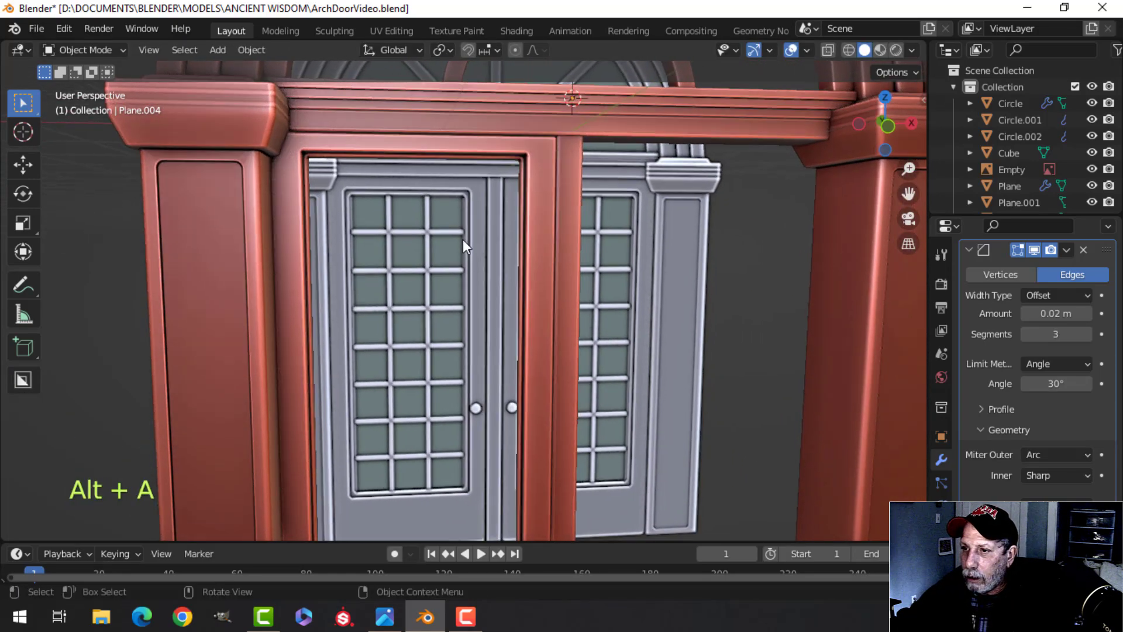
pyautogui.scroll(3, 462, 222)
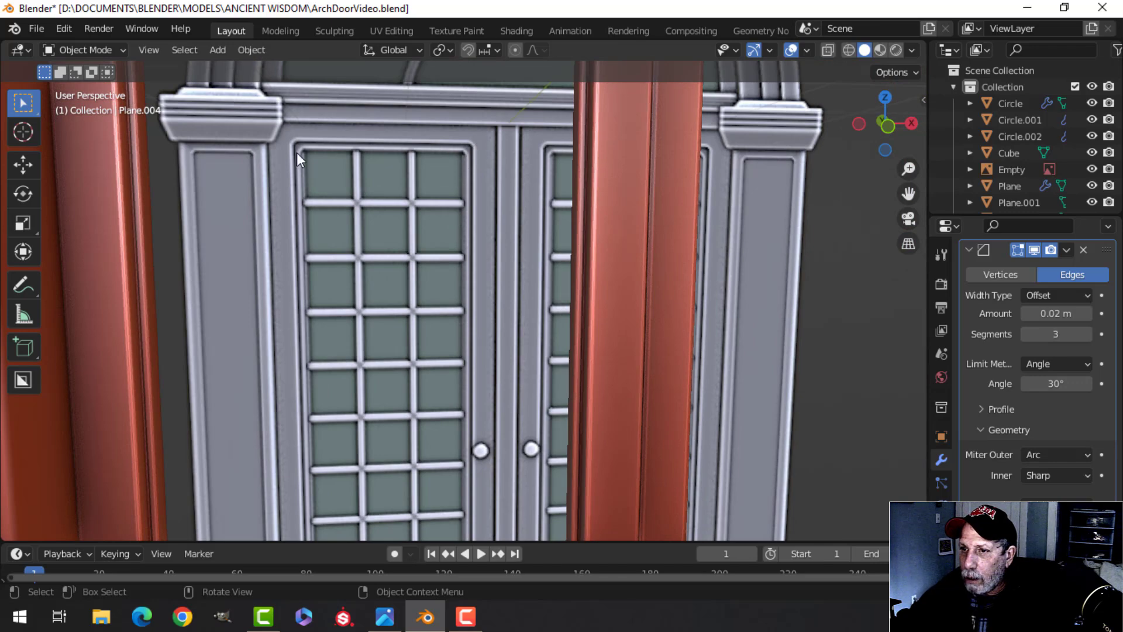
pyautogui.scroll(-4, 454, 159)
pyautogui.keyDown('shift'); pyautogui.moveTo(475, 185); pyautogui.dragTo(473, 217, button='middle'); pyautogui.keyUp('shift')
pyautogui.scroll(2, 470, 231)
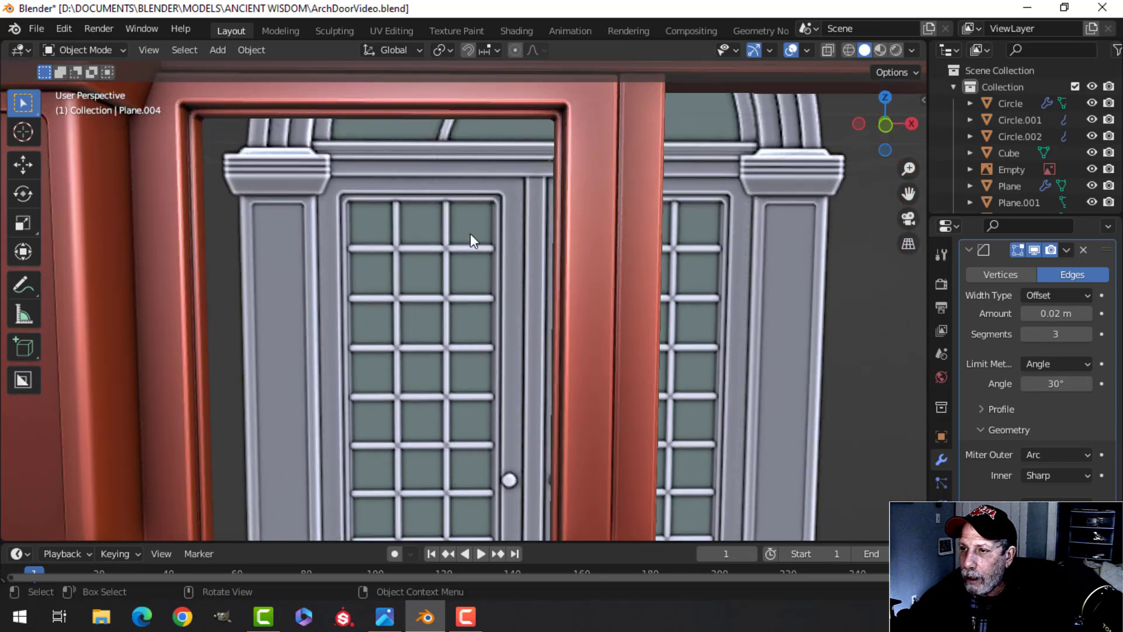
pyautogui.scroll(-4, 479, 263)
# Snap the 3D cursor to the center of the face loop inside the door frame's opening.
pyautogui.moveTo(480, 269); pyautogui.dragTo(517, 226, button='middle')
pyautogui.click(528, 217)
pyautogui.press('Tab')
pyautogui.scroll(3, 533, 225)
pyautogui.hotkey('alt', 'a')
pyautogui.keyDown('alt'); pyautogui.keyDown('shift'); pyautogui.click(538, 194); pyautogui.keyUp('shift'); pyautogui.keyUp('alt')
pyautogui.scroll(-4, 538, 194)
pyautogui.moveTo(535, 196); pyautogui.dragTo(462, 248, button='middle')
pyautogui.hotkey('shift', 's')
pyautogui.click(469, 344)
pyautogui.press('Tab')
# Add a plane at the 3D cursor and rotate its mesh 90° about the X axis to stand upright.
pyautogui.scroll(-5, 507, 315)
pyautogui.hotkey('alt', 'a')
pyautogui.press('KP_1')
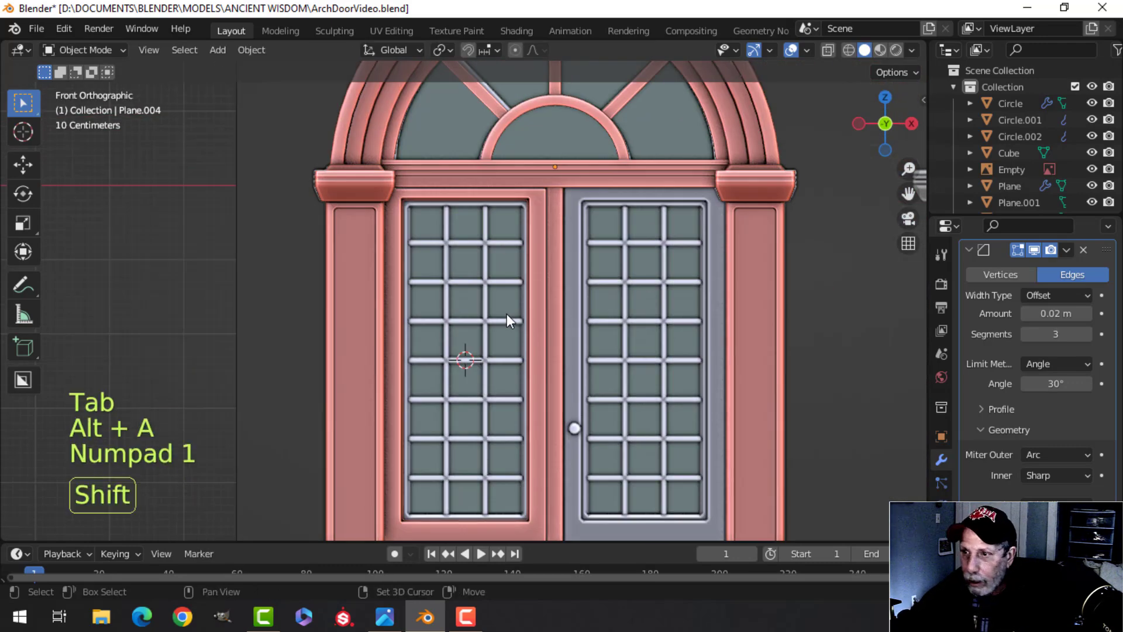
pyautogui.hotkey('shift', 'a')
pyautogui.moveTo(469, 244)
pyautogui.click(573, 245)
pyautogui.press('Tab')
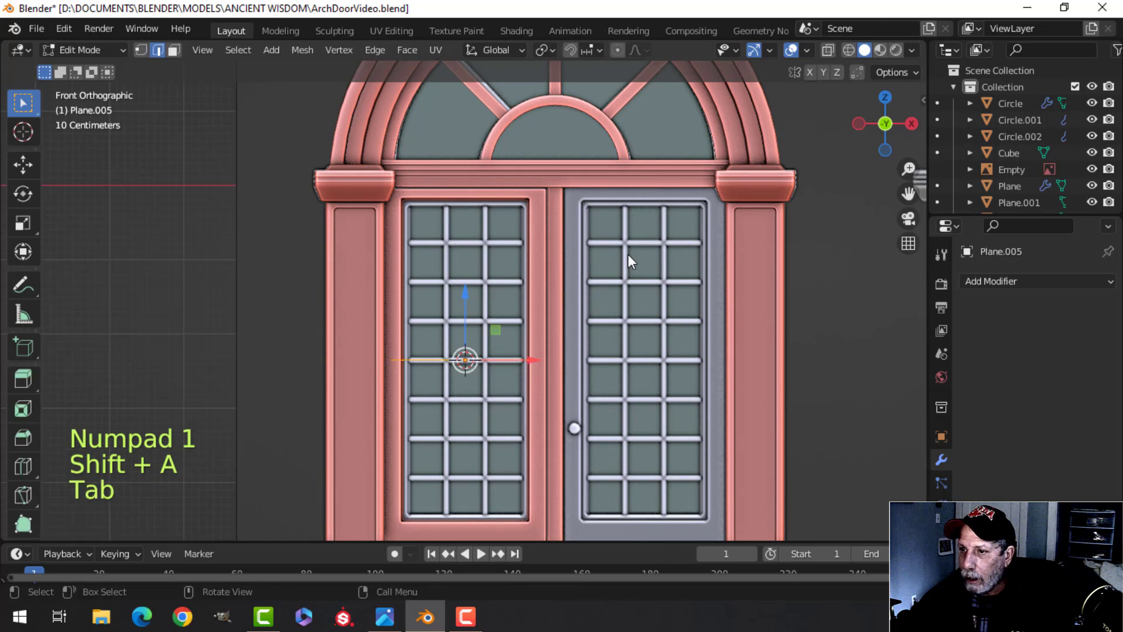
pyautogui.press('r')
pyautogui.press('x')
pyautogui.press('9')
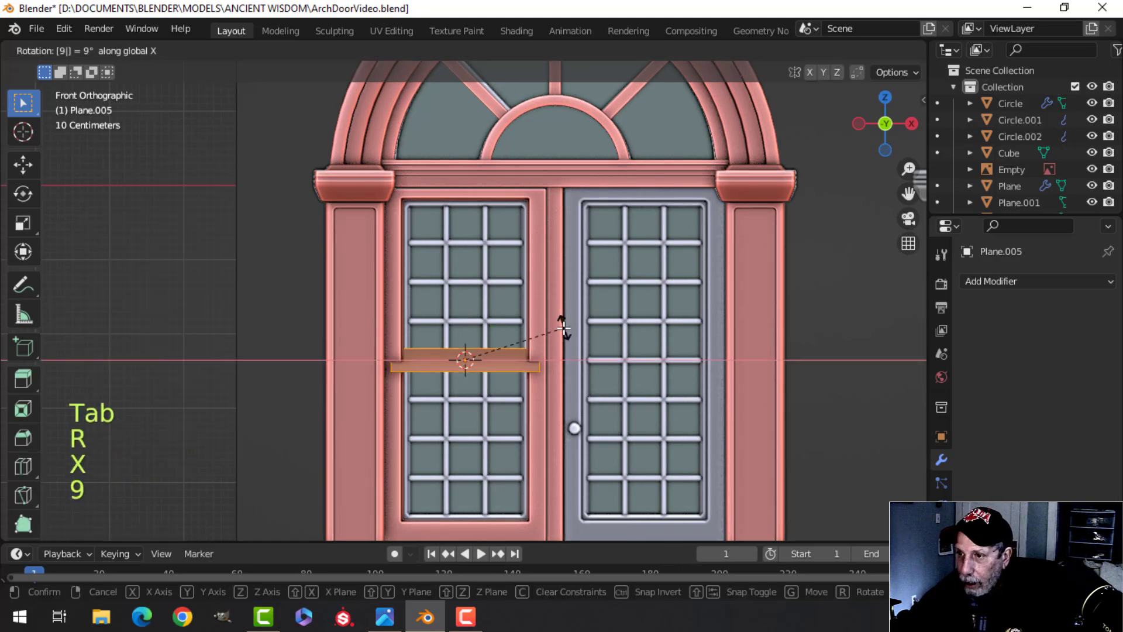
pyautogui.press('0')
pyautogui.click(602, 328)
# Scale the plane to the width of the door's glass opening and stretch it along Z to fill the height.
pyautogui.press('s')
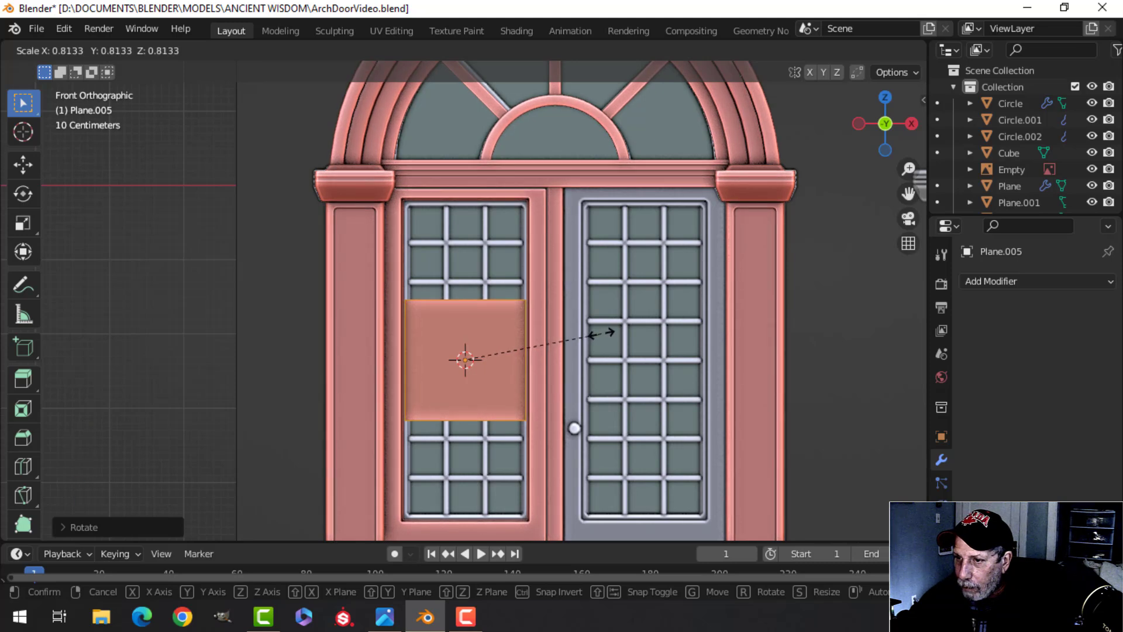
pyautogui.click(604, 334)
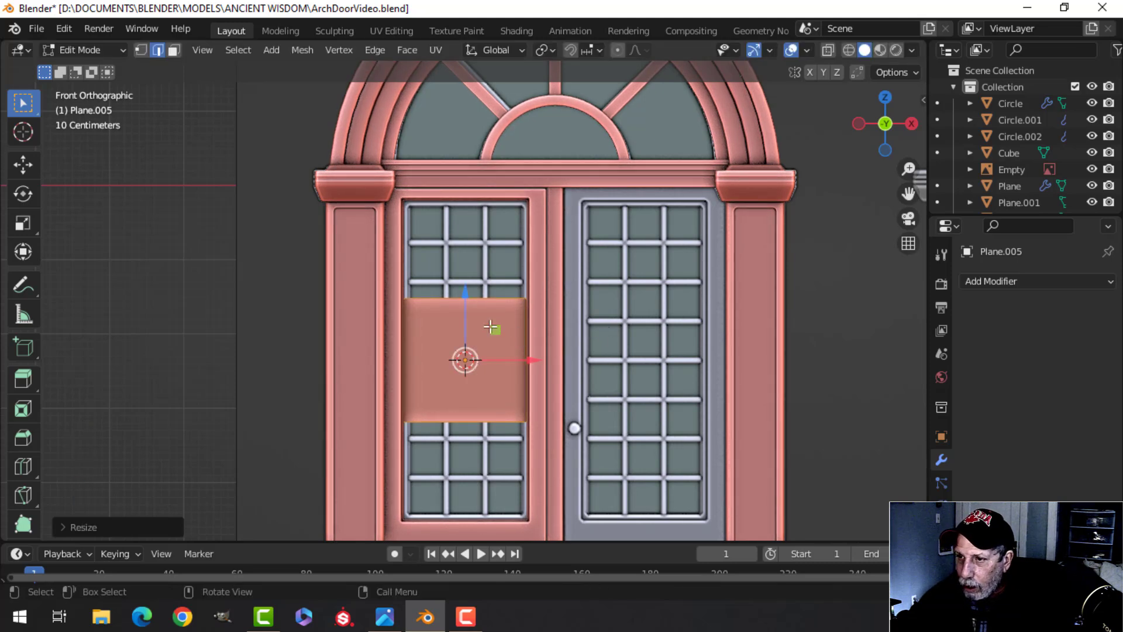
pyautogui.press('s')
pyautogui.press('z')
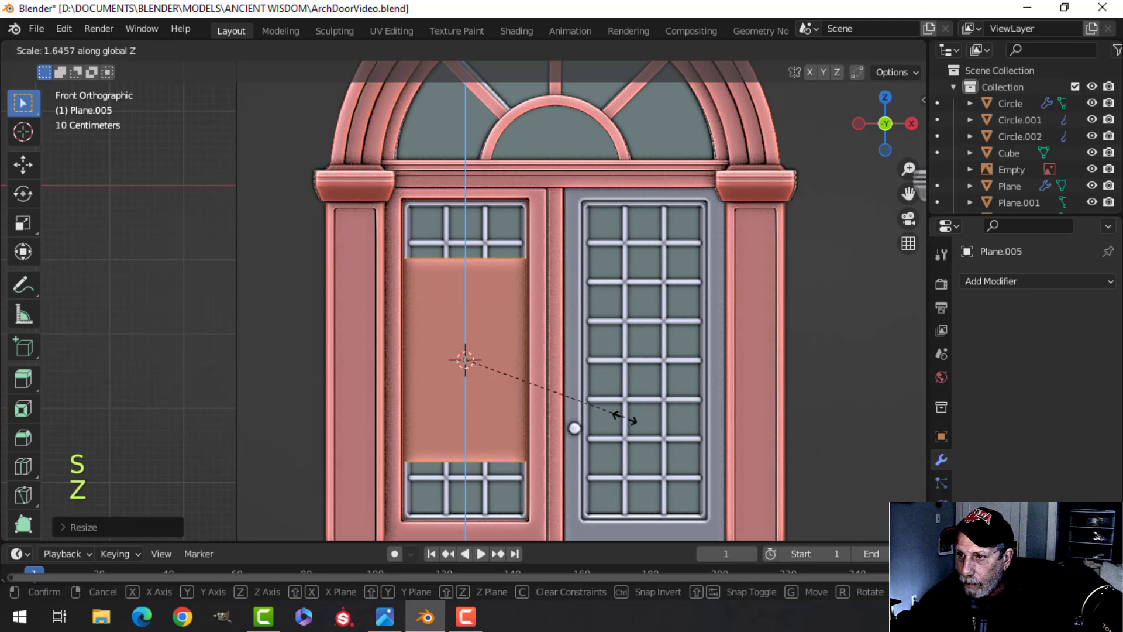
pyautogui.click(679, 502)
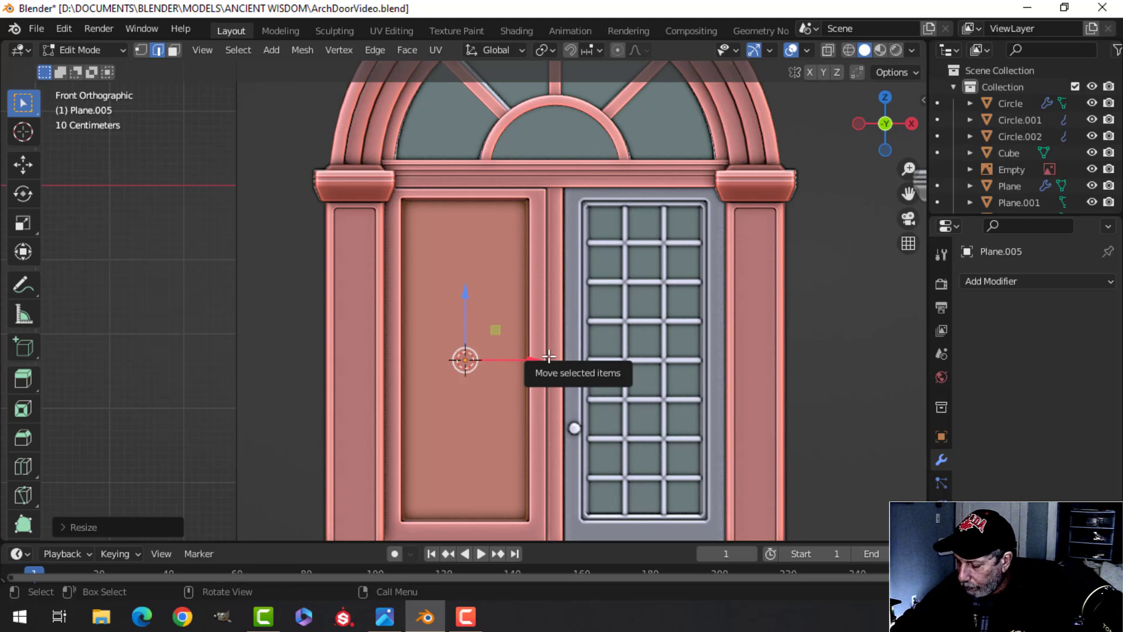
# Add a centered vertical loop cut to the plane and bevel it by about 0.25 m to match the reference's two vertical bars.
pyautogui.press('KP_1')
pyautogui.press('z')
pyautogui.click(485, 340)
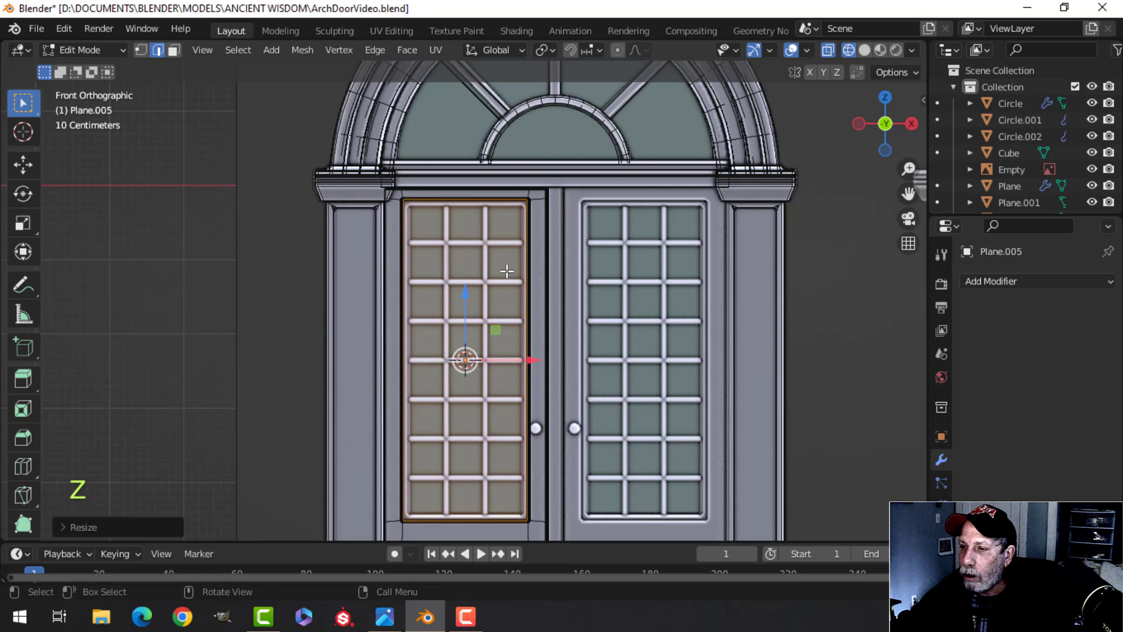
pyautogui.hotkey('ctrl', 'r')
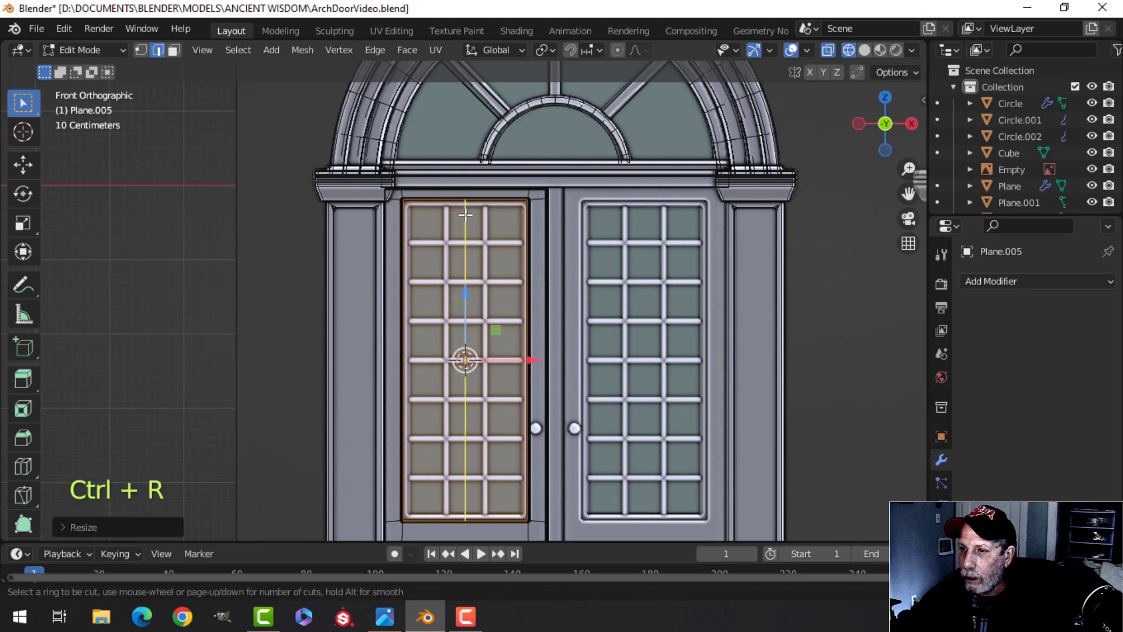
pyautogui.hotkey('ctrl', 'b')
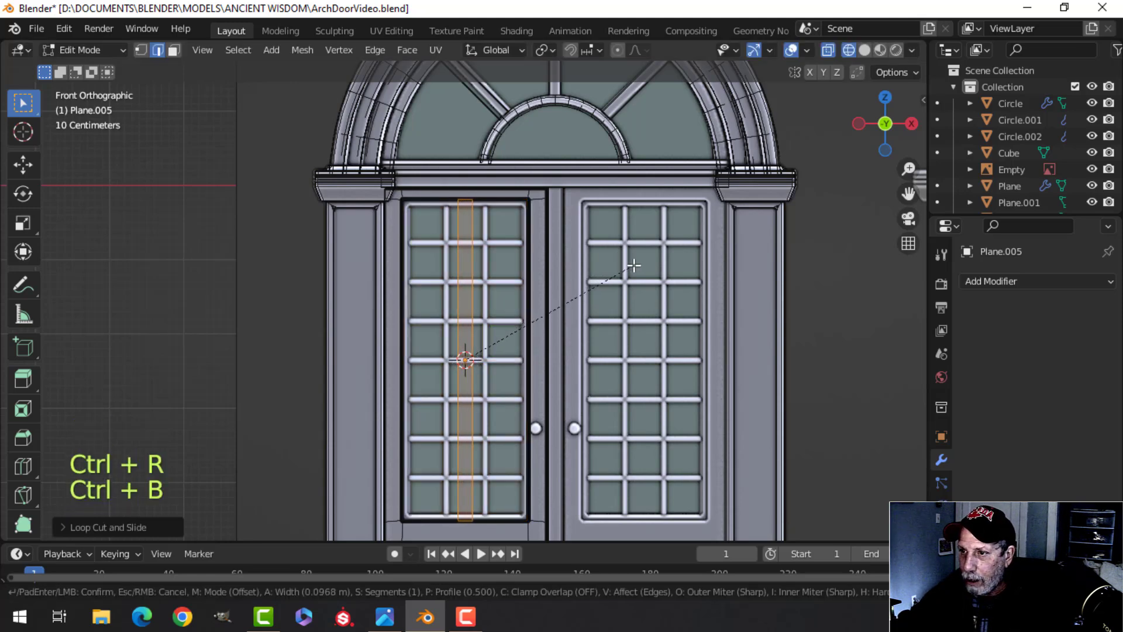
pyautogui.press('shift')
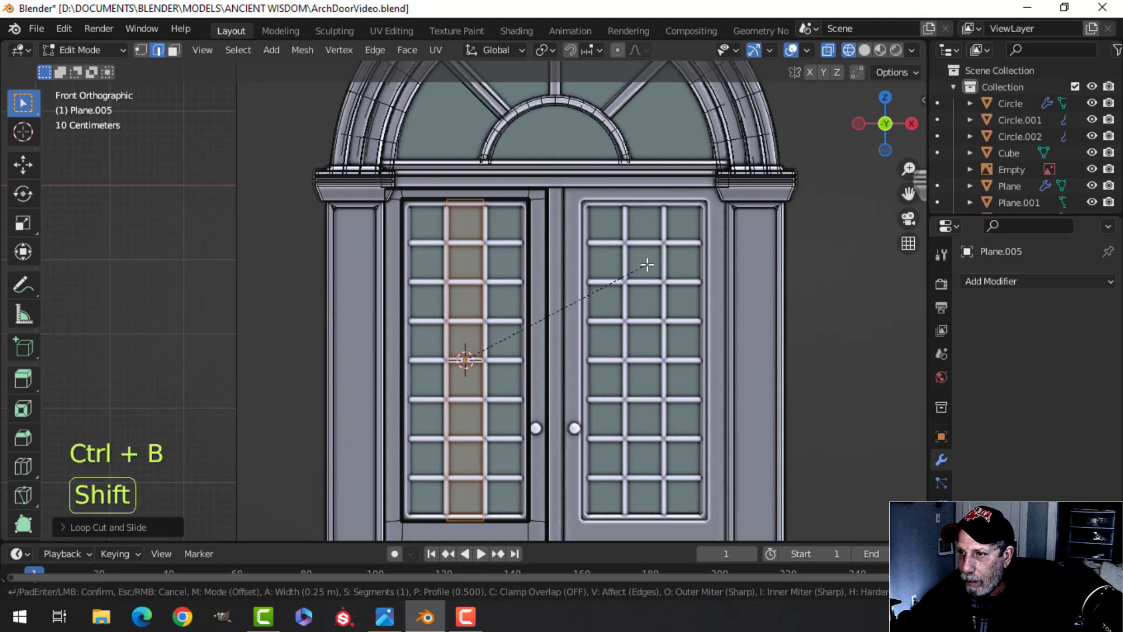
pyautogui.click(650, 265)
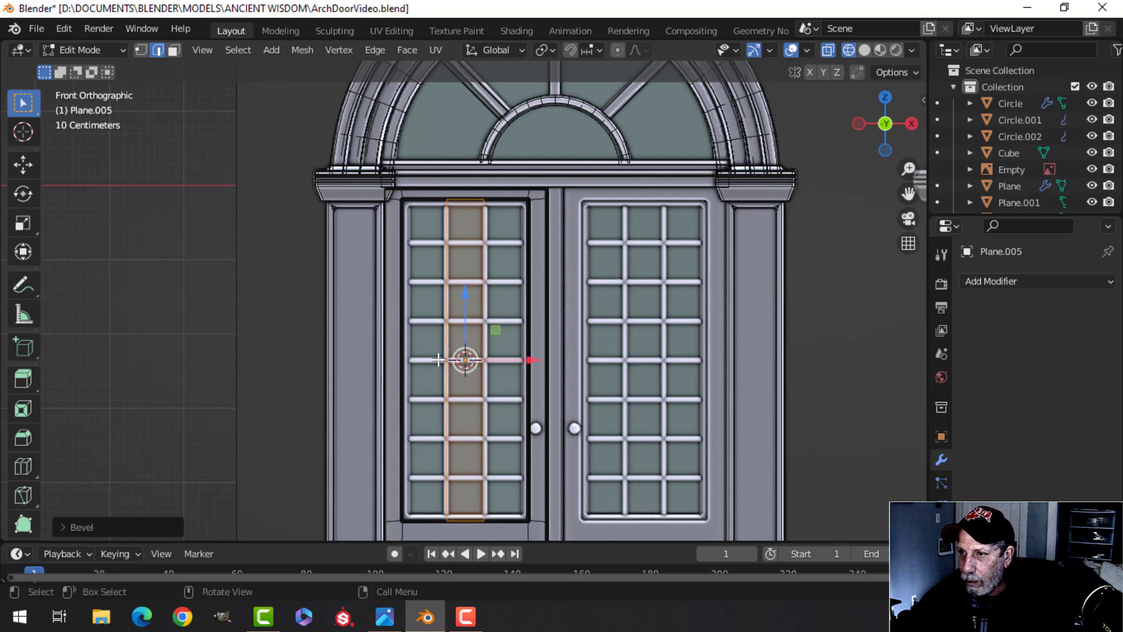
# Add seven evenly spaced horizontal loop cuts to the plane along the reference's horizontal bars.
pyautogui.hotkey('ctrl', 'r')
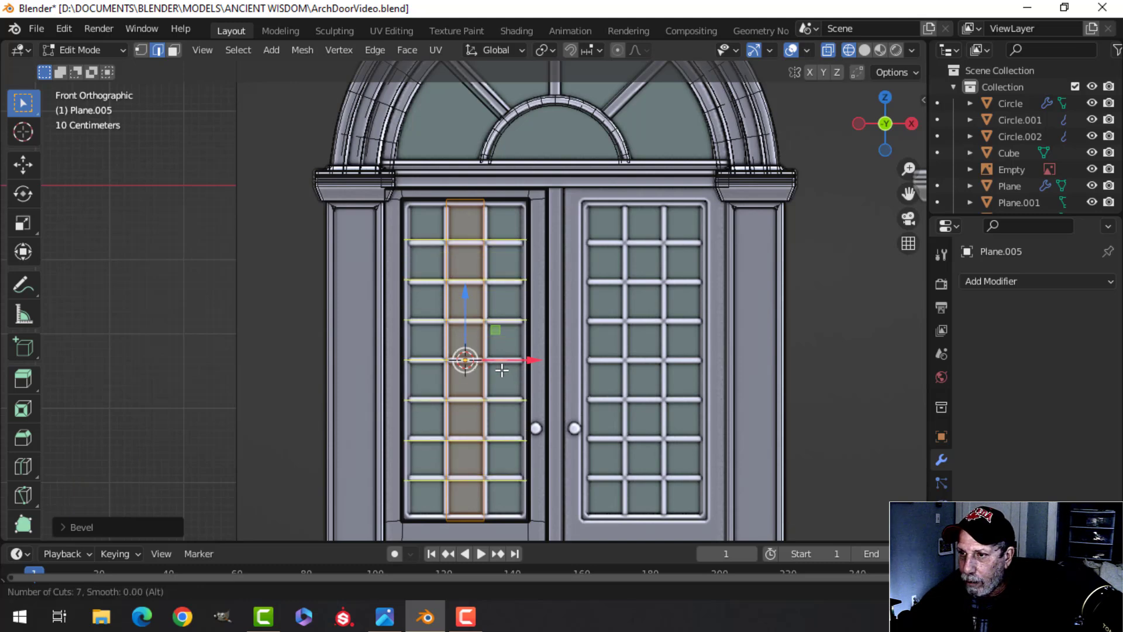
pyautogui.click(502, 370)
pyautogui.rightClick(502, 369)
# Show the model in solid shading and inset all the plane's faces individually by about 0.036 m to form the window bars.
pyautogui.press('a')
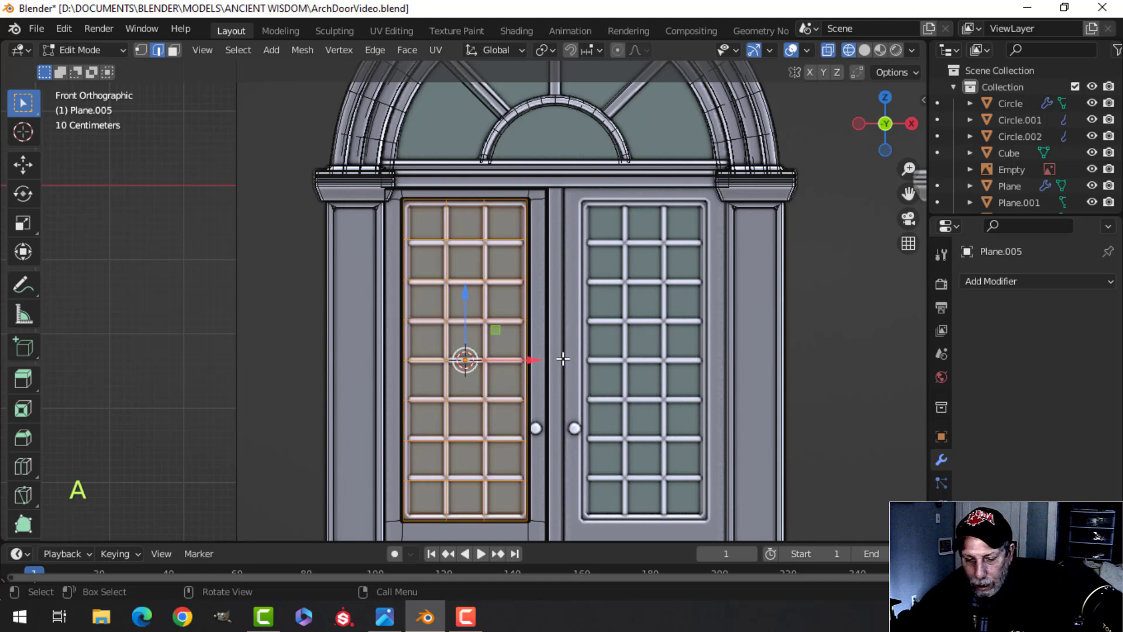
pyautogui.press('3')
pyautogui.scroll(1, 563, 358)
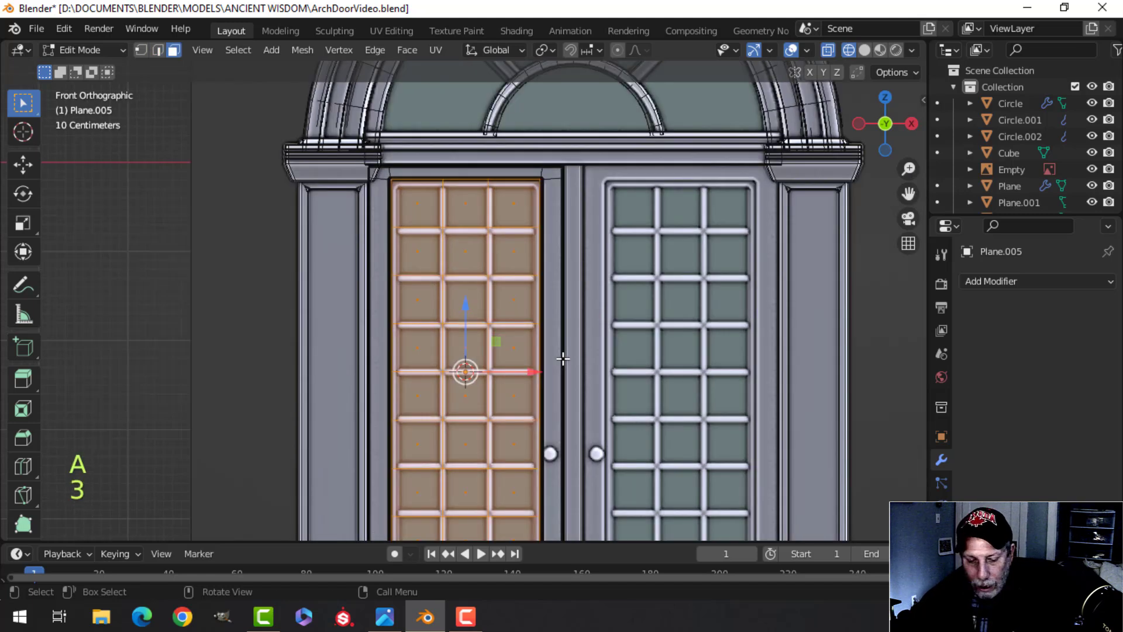
pyautogui.press('z')
pyautogui.click(673, 359)
pyautogui.scroll(3, 606, 299)
pyautogui.keyDown('shift'); pyautogui.moveTo(606, 298); pyautogui.dragTo(604, 354, button='middle'); pyautogui.keyUp('shift')
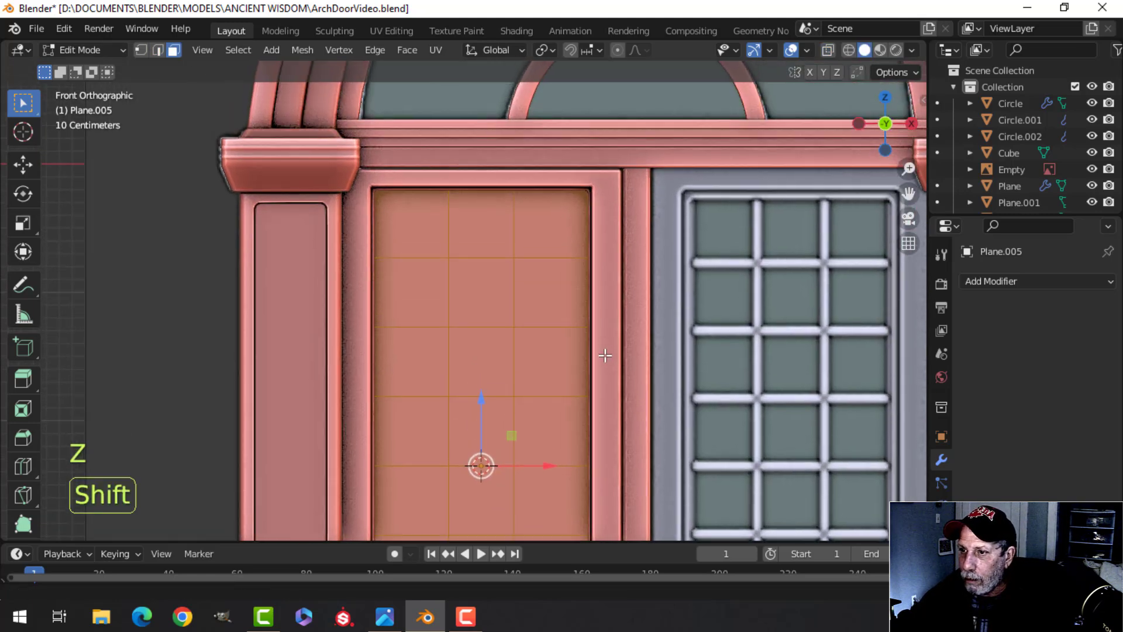
pyautogui.scroll(-3, 510, 291)
pyautogui.moveTo(542, 314)
pyautogui.keyDown('shift'); pyautogui.mouseDown(button='middle')
pyautogui.moveTo(509, 310)
pyautogui.moveTo(559, 308)
pyautogui.mouseUp(button='middle'); pyautogui.keyUp('shift')
pyautogui.scroll(2, 509, 311)
pyautogui.scroll(2, 514, 299)
pyautogui.keyDown('shift'); pyautogui.moveTo(714, 285); pyautogui.dragTo(713, 306, button='middle'); pyautogui.keyUp('shift')
pyautogui.scroll(-2, 734, 279)
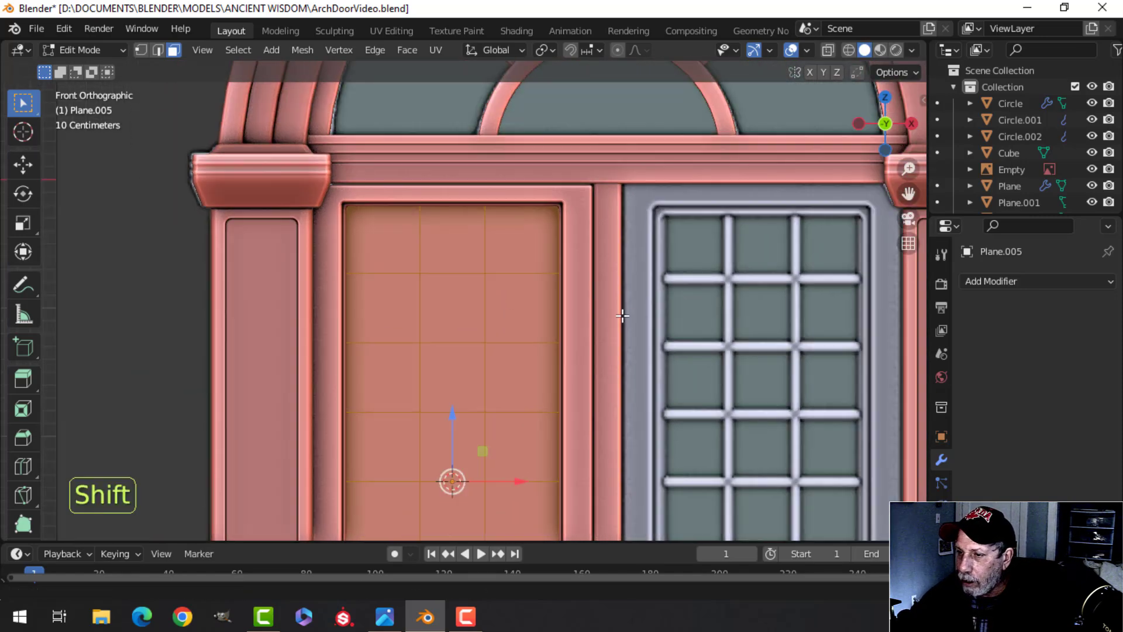
pyautogui.scroll(1, 624, 306)
pyautogui.press('i')
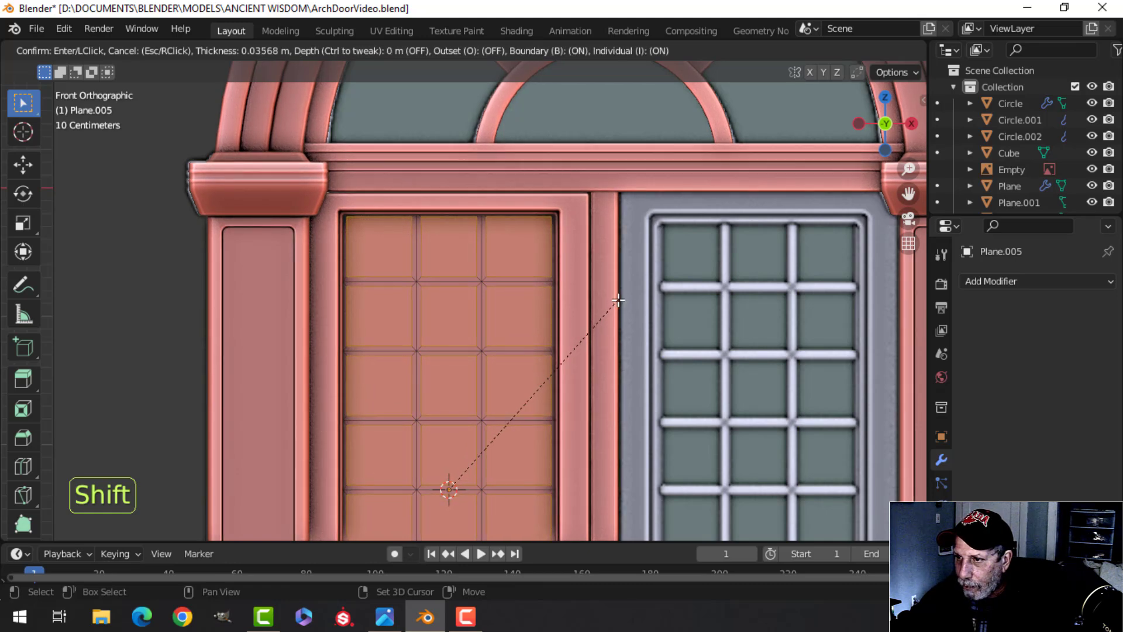
pyautogui.click(616, 303)
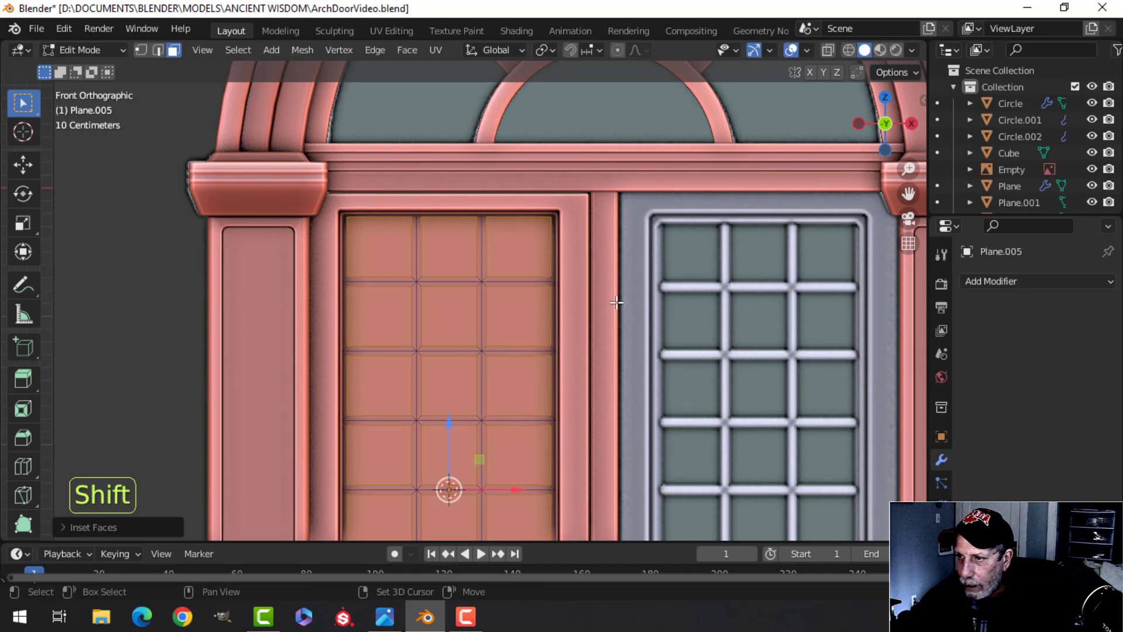
# Delete the inset inner faces so that only the bars between the window panes remain.
pyautogui.press('x')
pyautogui.click(617, 301)
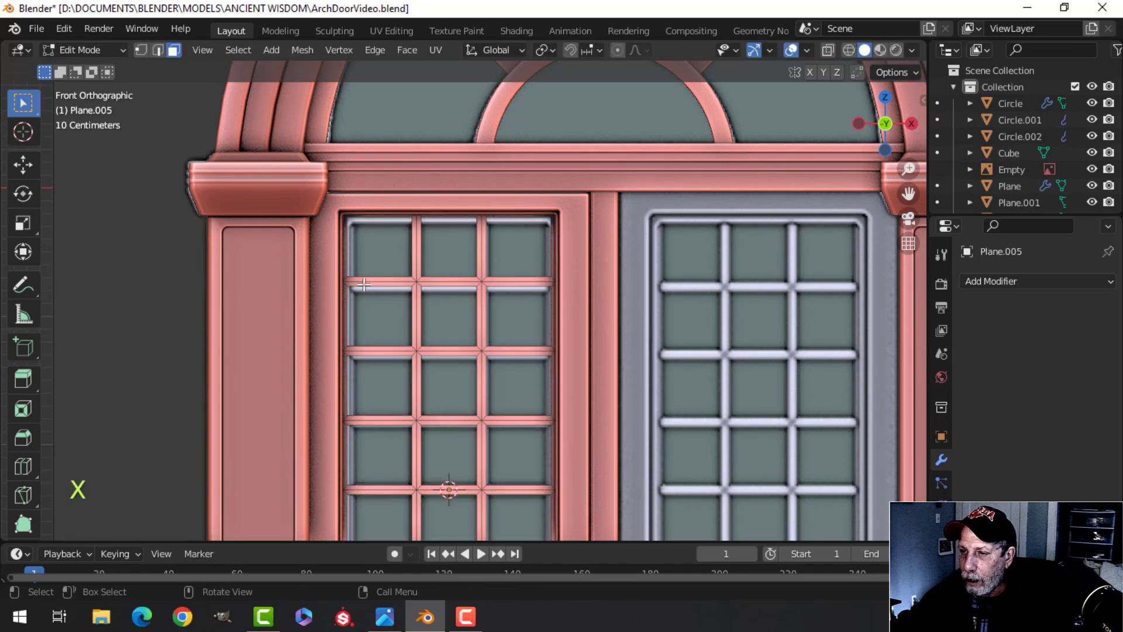
pyautogui.scroll(-2, 468, 403)
pyautogui.moveTo(466, 396); pyautogui.dragTo(563, 358, button='middle')
pyautogui.scroll(2, 588, 387)
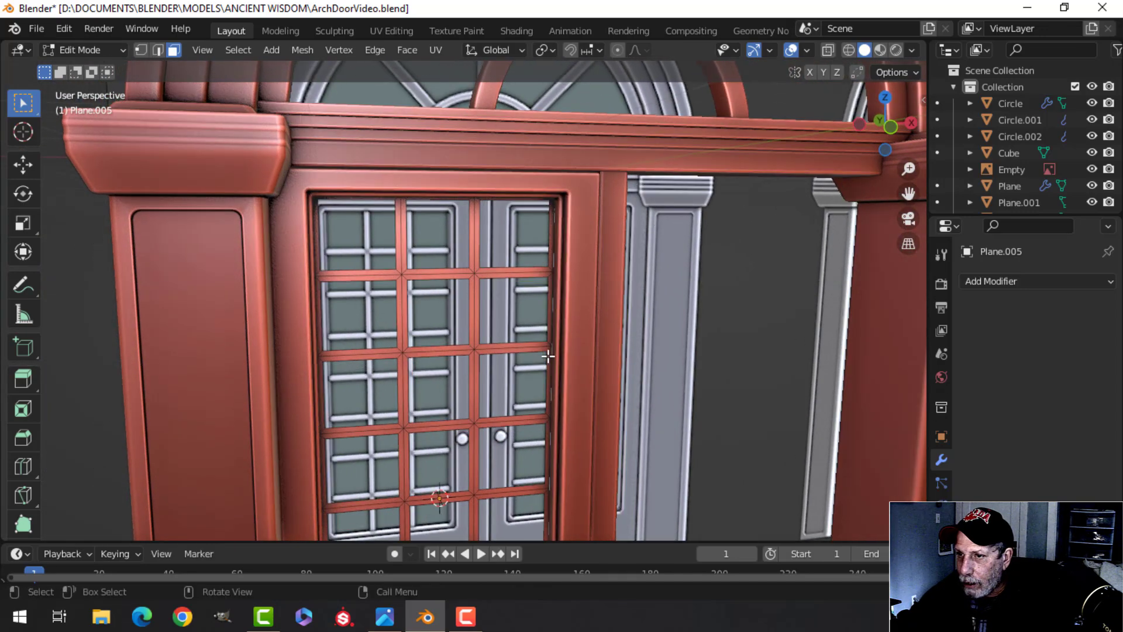
# Scale the whole bar grid down slightly in front view so it fits inside the left door's frame.
pyautogui.press('a')
pyautogui.scroll(2, 563, 356)
pyautogui.press('KP_1')
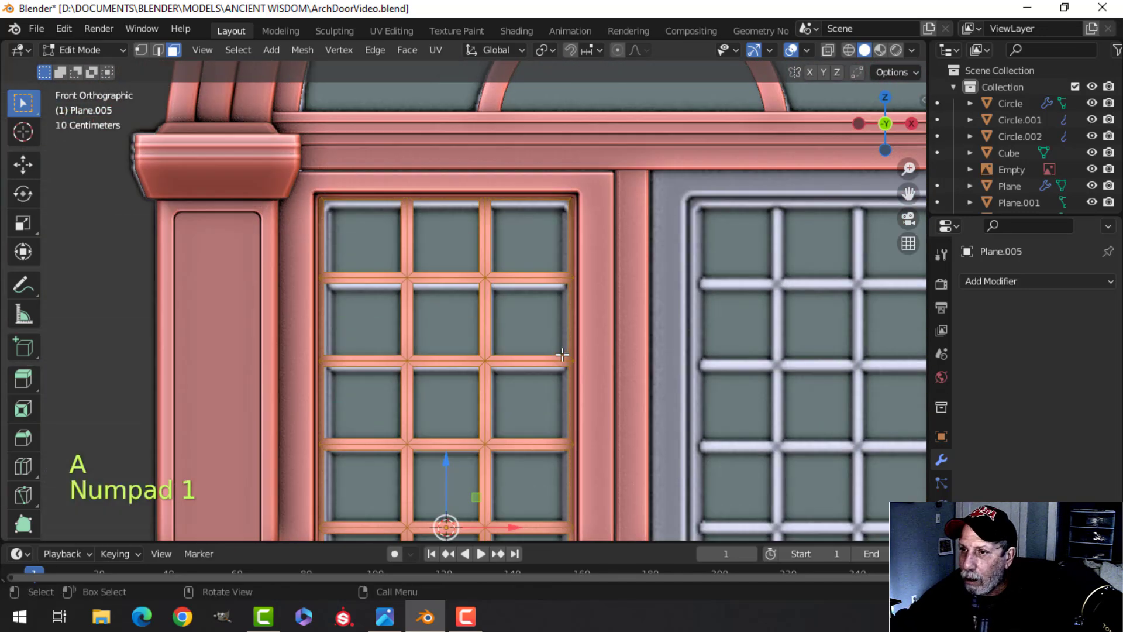
pyautogui.press('s')
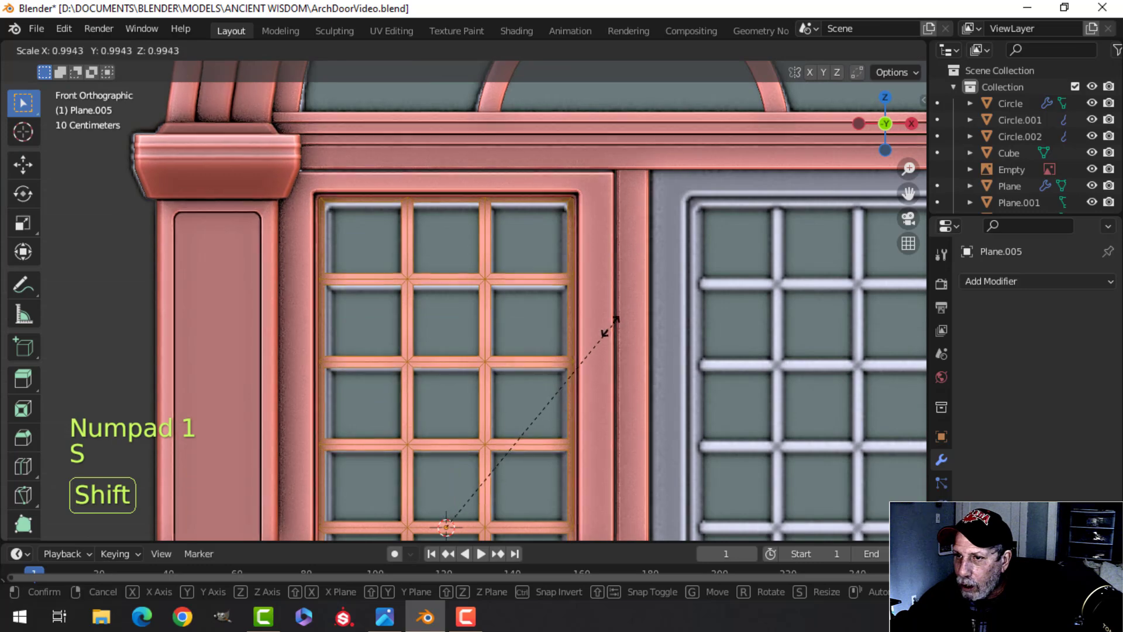
pyautogui.click(584, 322)
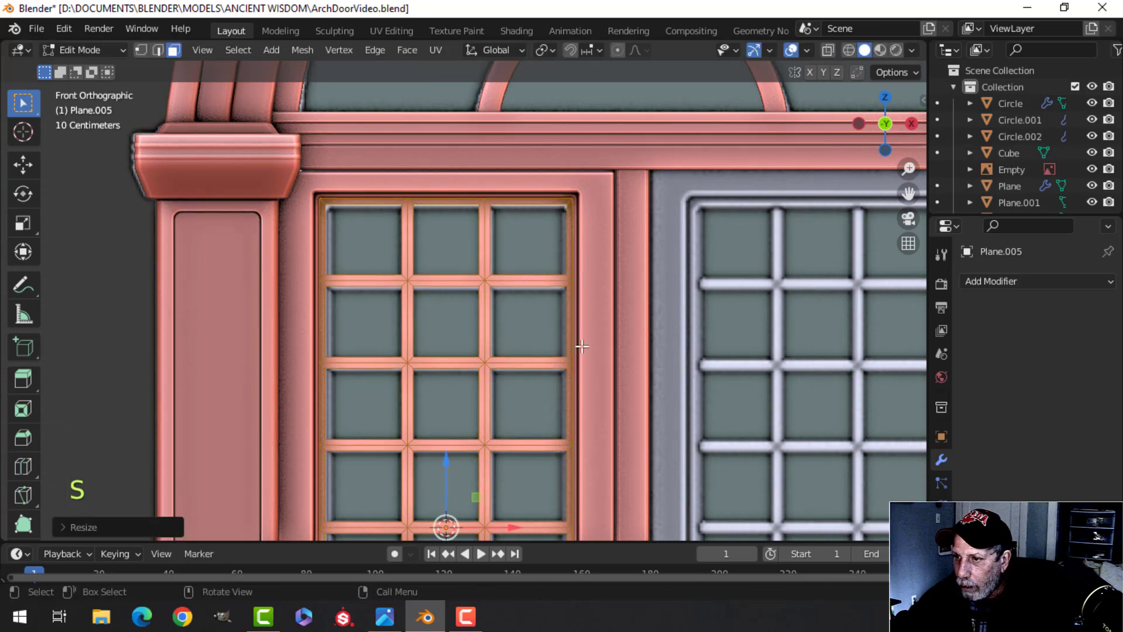
# Extrude the entire bar grid about 0.14 m along its normals to give it depth.
pyautogui.scroll(-3, 566, 314)
pyautogui.keyDown('shift'); pyautogui.moveTo(572, 368); pyautogui.dragTo(661, 271, button='middle'); pyautogui.keyUp('shift')
pyautogui.moveTo(661, 270); pyautogui.dragTo(738, 287, button='middle')
pyautogui.keyDown('shift'); pyautogui.moveTo(702, 287); pyautogui.dragTo(702, 357, button='middle'); pyautogui.keyUp('shift')
pyautogui.press('e')
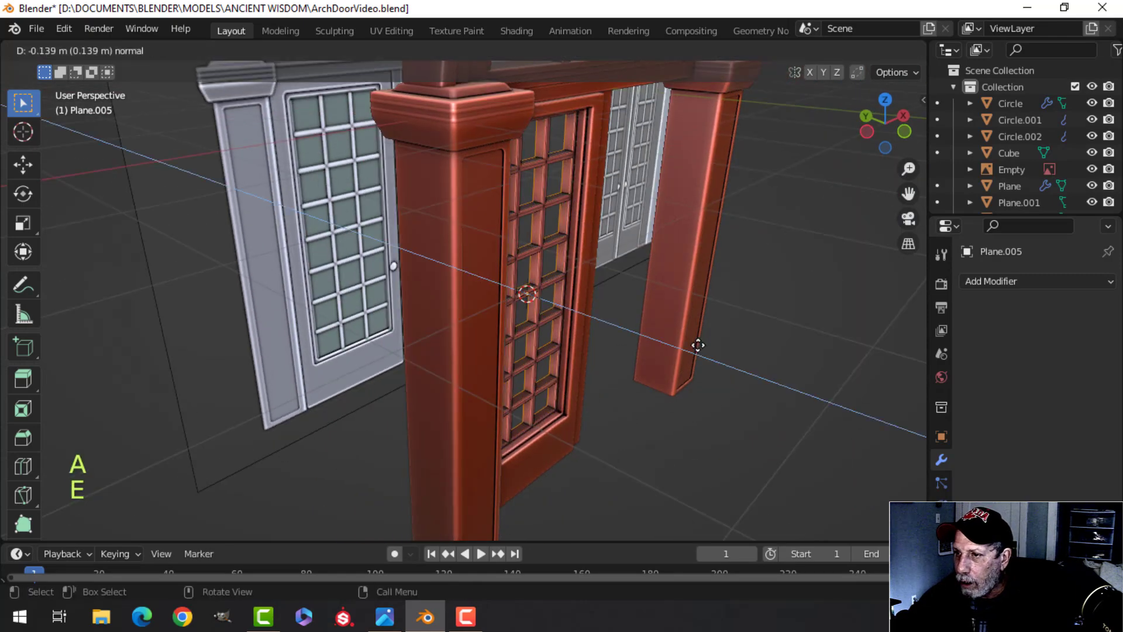
pyautogui.click(702, 347)
pyautogui.scroll(2, 659, 266)
pyautogui.keyDown('shift'); pyautogui.moveTo(659, 266); pyautogui.dragTo(624, 369, button='middle'); pyautogui.keyUp('shift')
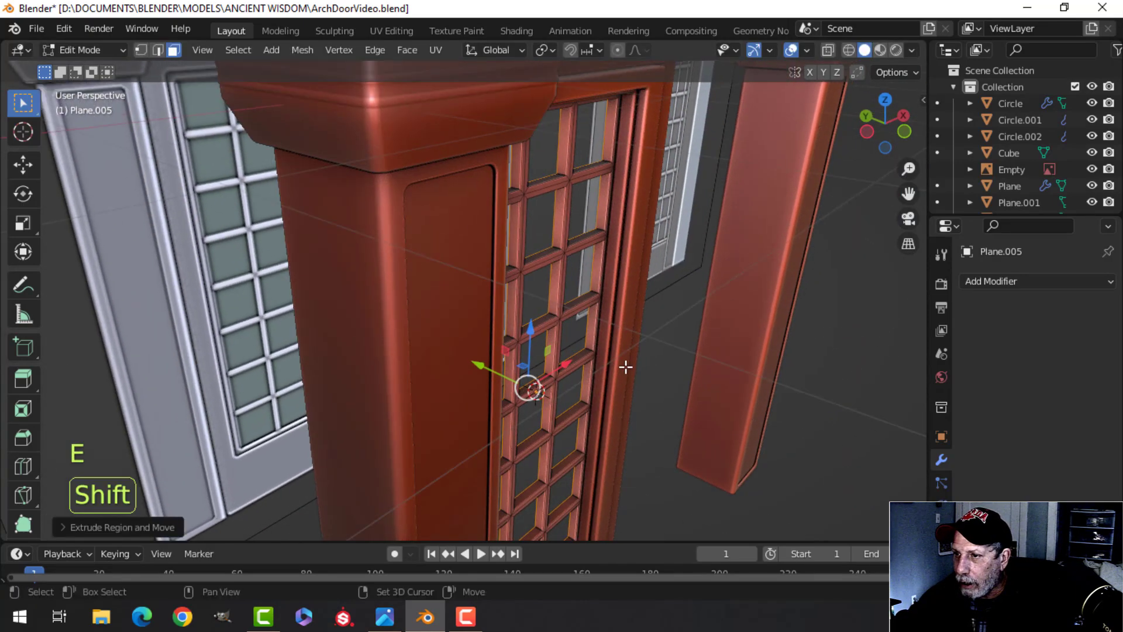
pyautogui.scroll(2, 637, 368)
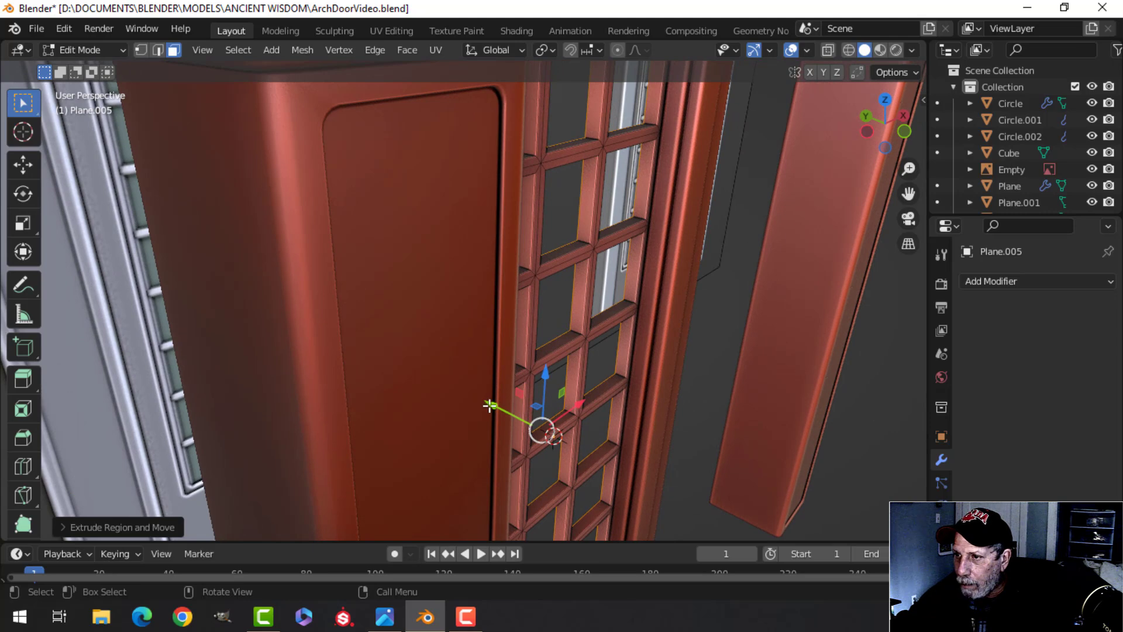
# Move the extruded grid faces along Y and delete them to leave that side of the bars open.
pyautogui.press('g')
pyautogui.press('y')
pyautogui.click(496, 408)
pyautogui.press('x')
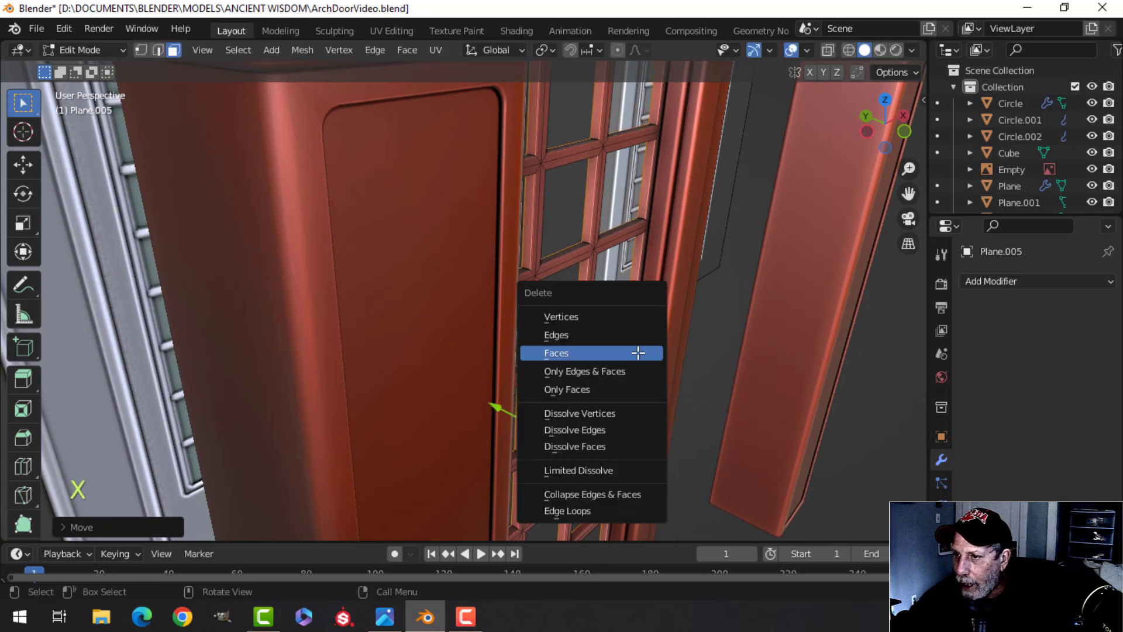
pyautogui.click(630, 352)
# Correct the normals of the entire grid mesh and return to object mode.
pyautogui.press('a')
pyautogui.moveTo(714, 281); pyautogui.dragTo(675, 280, button='middle')
pyautogui.hotkey('alt', 'n')
pyautogui.click(677, 279)
pyautogui.press('Tab')
pyautogui.scroll(-5, 686, 268)
pyautogui.hotkey('alt', 'a')
pyautogui.scroll(3, 611, 271)
pyautogui.moveTo(659, 258); pyautogui.dragTo(498, 237, button='middle')
pyautogui.moveTo(497, 237); pyautogui.dragTo(520, 259, button='middle')
pyautogui.scroll(2, 494, 239)
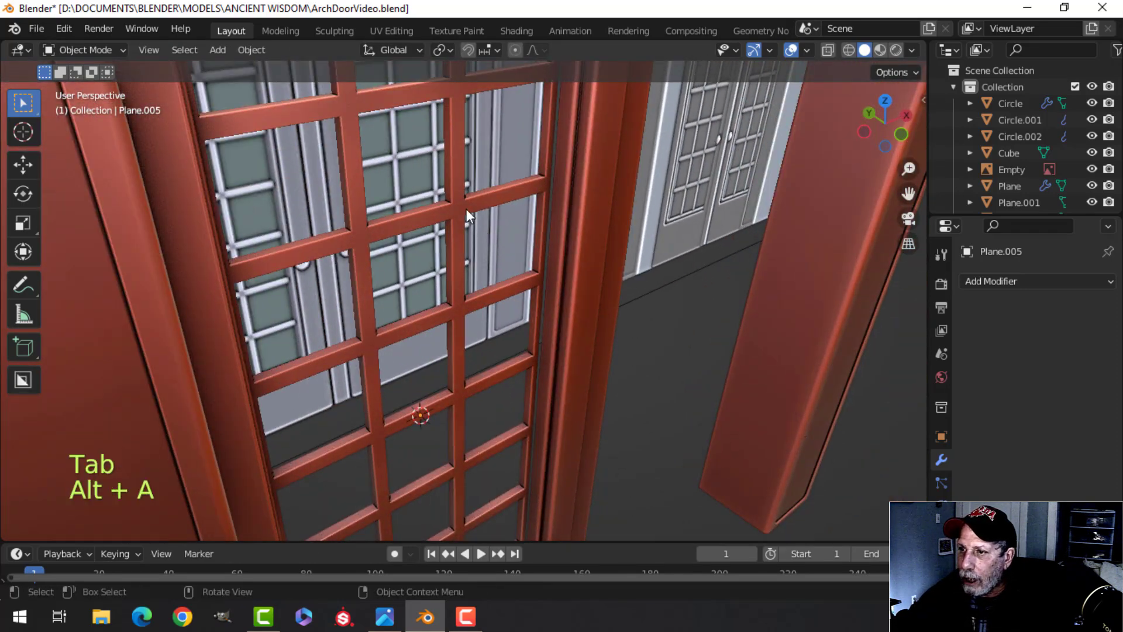
# Shift the whole grid mesh slightly along Y to adjust how deep it sits in the door frame.
pyautogui.press('Tab')
pyautogui.press('a')
pyautogui.keyDown('shift'); pyautogui.moveTo(466, 209); pyautogui.dragTo(544, 159, button='middle'); pyautogui.keyUp('shift')
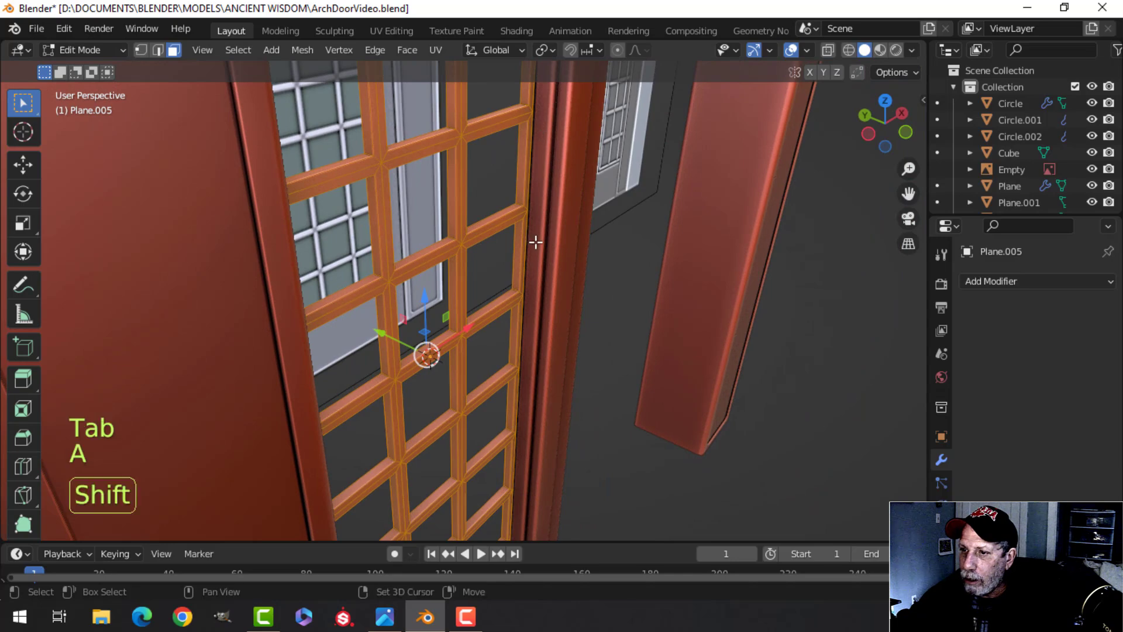
pyautogui.moveTo(534, 241); pyautogui.dragTo(404, 315, button='middle')
pyautogui.moveTo(398, 301); pyautogui.dragTo(410, 310)
pyautogui.press('Tab')
pyautogui.moveTo(672, 253); pyautogui.dragTo(475, 255, button='middle')
# Scale the entire grid mesh up by about 1.014 so its outer bars meet the door frame.
pyautogui.hotkey('alt', 'a')
pyautogui.click(556, 222)
pyautogui.scroll(1, 567, 252)
pyautogui.scroll(2, 490, 288)
pyautogui.hotkey('alt', 'a')
pyautogui.click(491, 215)
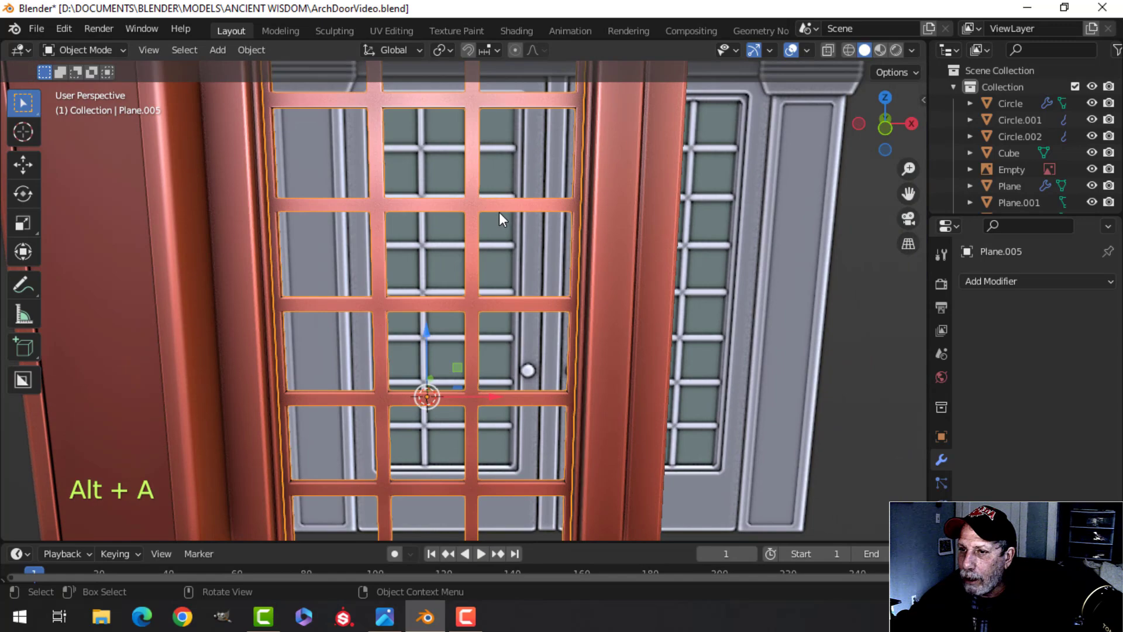
pyautogui.press('Tab')
pyautogui.press('a')
pyautogui.press('s')
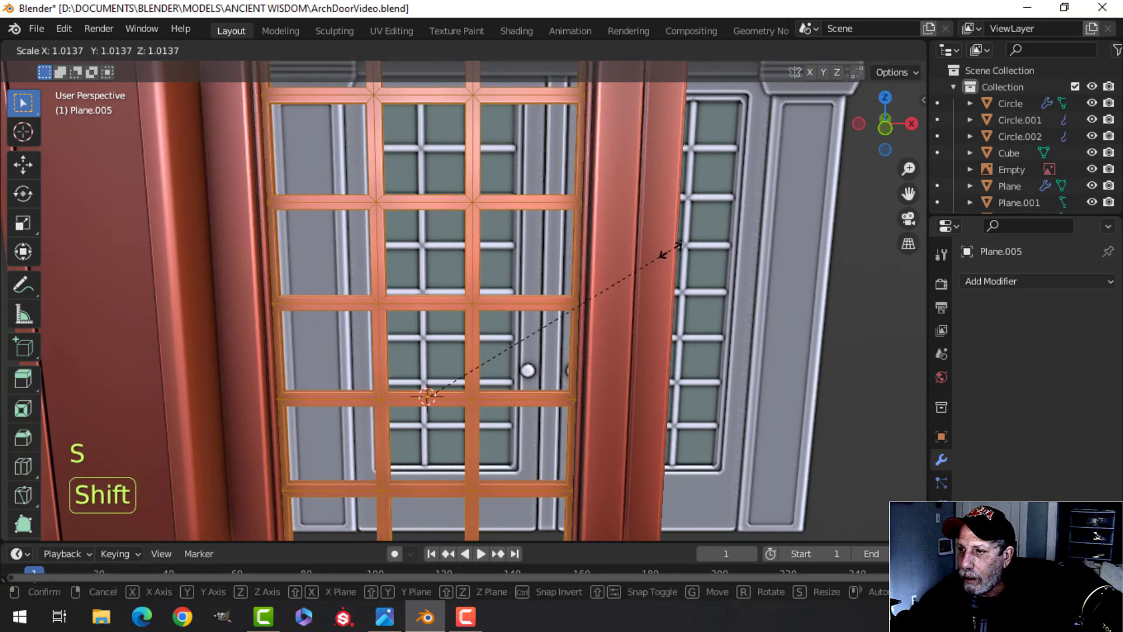
pyautogui.click(669, 247)
pyautogui.scroll(-3, 574, 248)
pyautogui.press('Tab')
# Isolate the window grid in local view and open its mesh for editing with nothing selected.
pyautogui.hotkey('alt', 'a')
pyautogui.moveTo(574, 247); pyautogui.dragTo(637, 275, button='middle')
pyautogui.click(503, 239)
pyautogui.press('/')
pyautogui.scroll(2, 634, 275)
pyautogui.keyDown('shift'); pyautogui.moveTo(507, 270); pyautogui.dragTo(446, 369, button='middle'); pyautogui.keyUp('shift')
pyautogui.scroll(4, 538, 322)
pyautogui.press('Tab')
pyautogui.hotkey('alt', 'a')
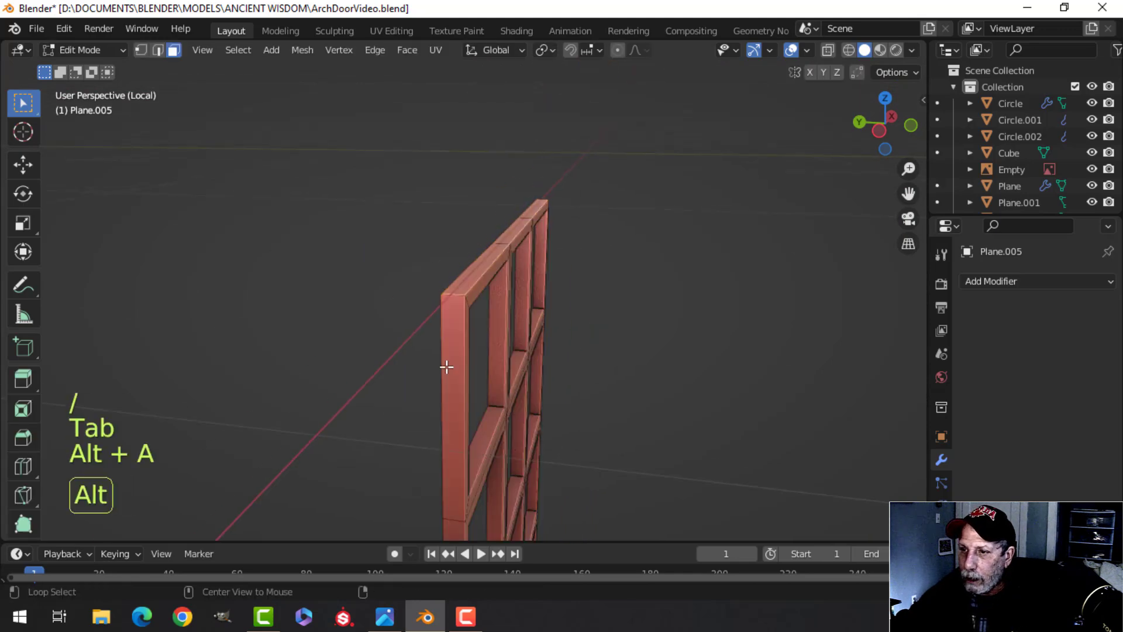
# Delete the loop of faces around the grid's outer rim and return to the full scene in object mode.
pyautogui.keyDown('alt'); pyautogui.keyDown('shift'); pyautogui.click(448, 303); pyautogui.keyUp('shift'); pyautogui.keyUp('alt')
pyautogui.moveTo(577, 311); pyautogui.dragTo(468, 316, button='middle')
pyautogui.press('x')
pyautogui.click(471, 316)
pyautogui.moveTo(344, 328); pyautogui.dragTo(464, 318, button='middle')
pyautogui.press('Tab')
pyautogui.press('/')
pyautogui.hotkey('alt', 'a')
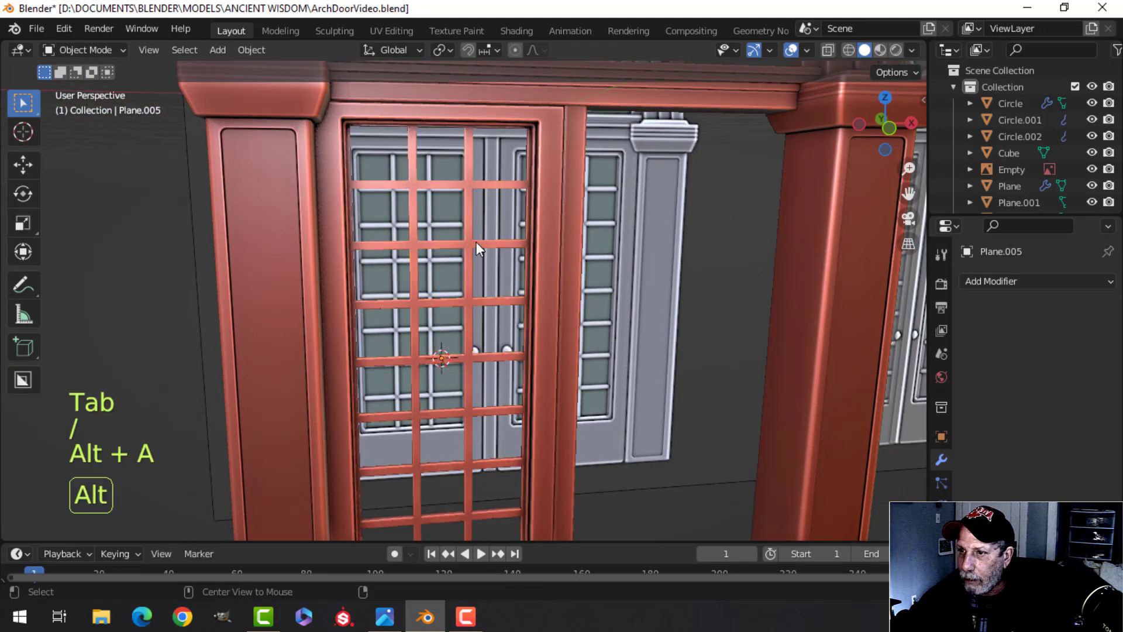
# Add a Bevel modifier to the window grid with 2 segments and an amount of 0.02 m.
pyautogui.click(476, 247)
pyautogui.click(972, 282)
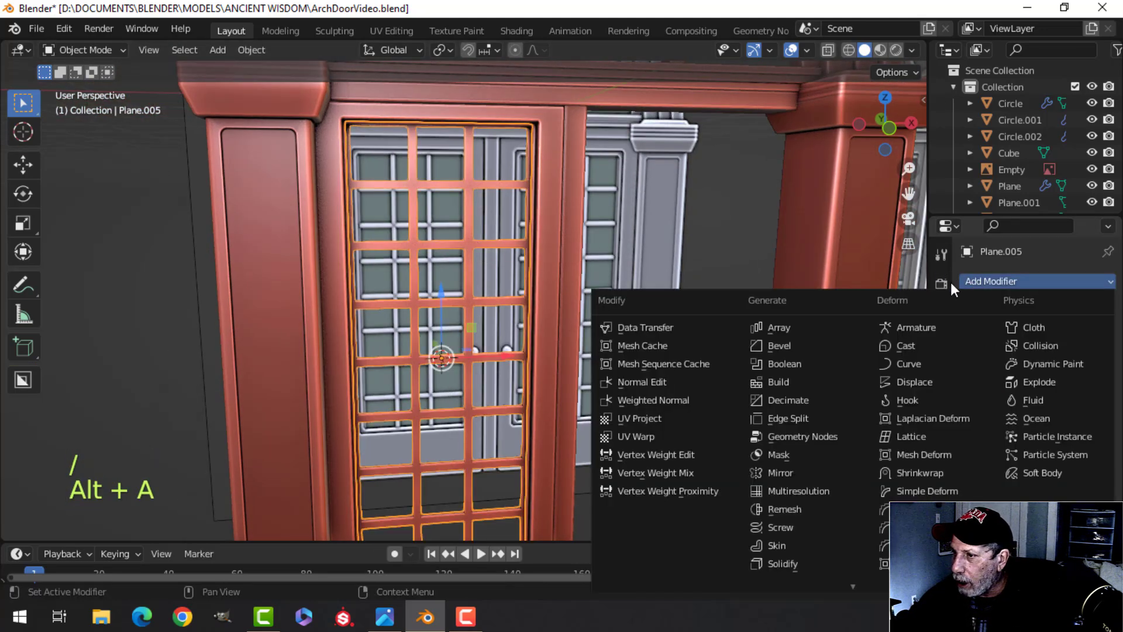
pyautogui.click(806, 346)
pyautogui.scroll(3, 504, 354)
pyautogui.keyDown('shift'); pyautogui.moveTo(603, 354); pyautogui.dragTo(504, 354, button='middle'); pyautogui.keyUp('shift')
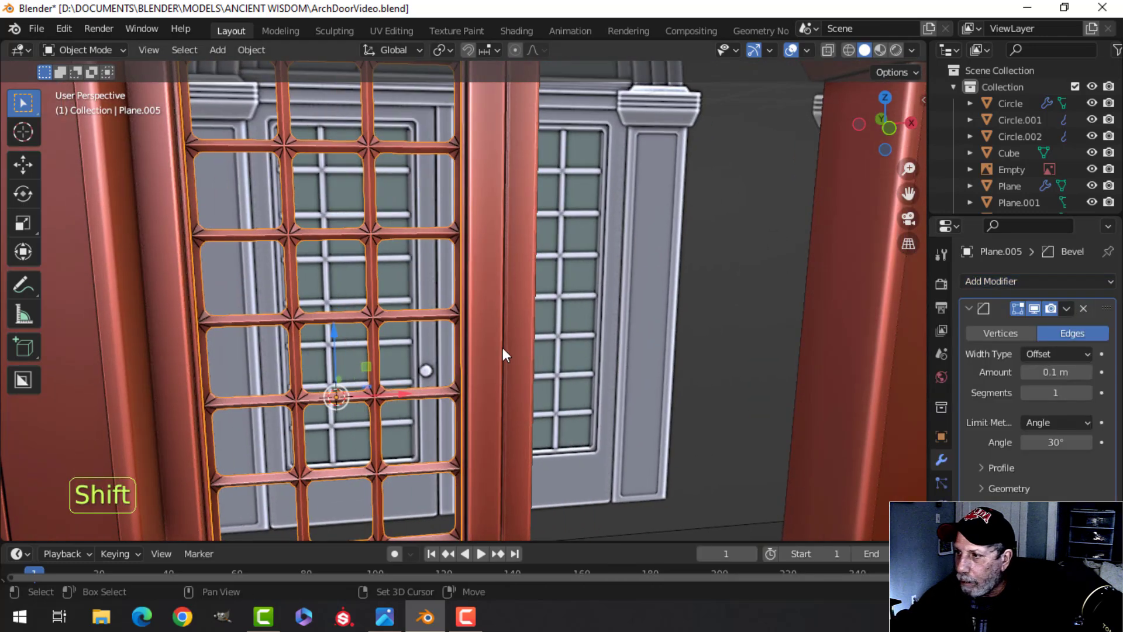
pyautogui.click(1087, 393)
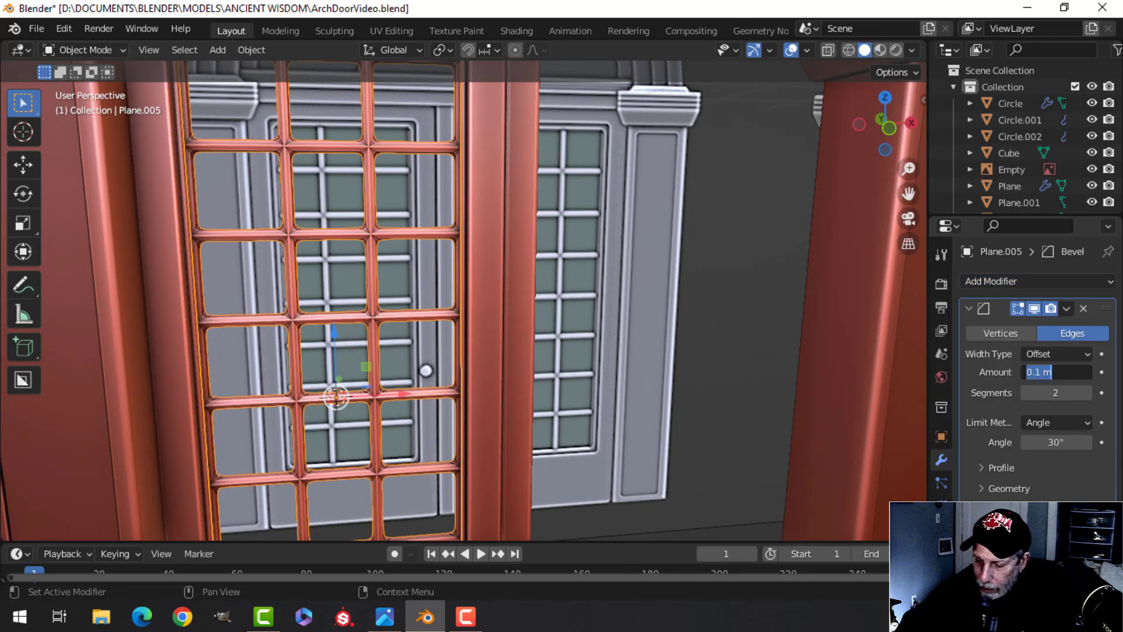
pyautogui.write('0.02')
pyautogui.press('Return')
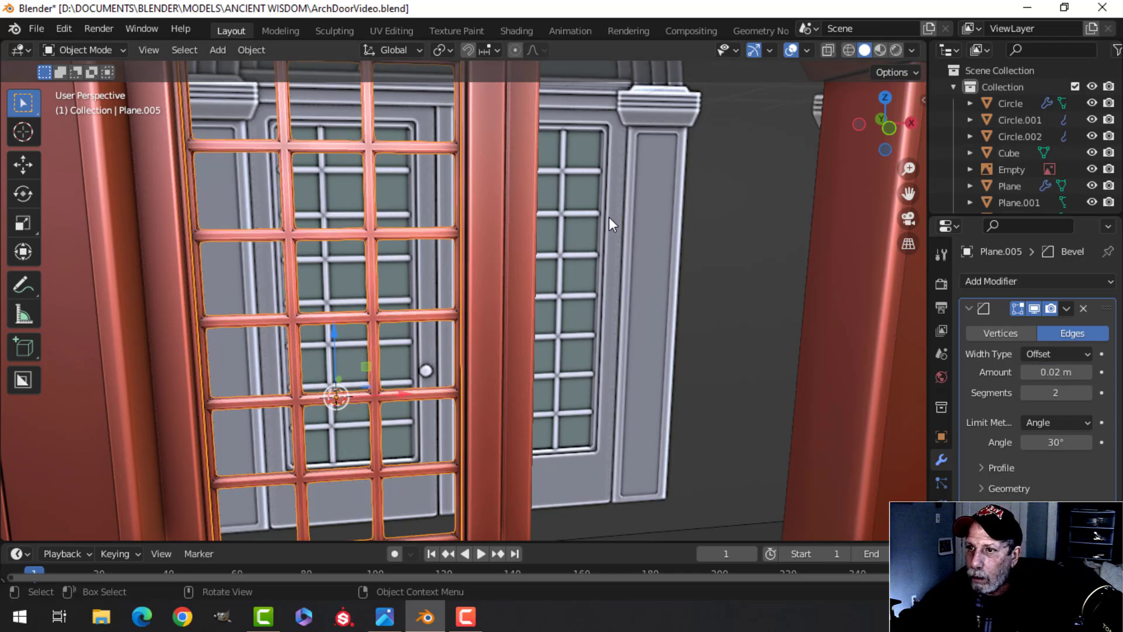
pyautogui.rightClick(402, 150)
pyautogui.press('Escape')
pyautogui.hotkey('alt', 'a')
# Nudge the whole beveled grid mesh slightly along Y to refine its depth within the door frame.
pyautogui.scroll(-2, 461, 229)
pyautogui.keyDown('shift'); pyautogui.moveTo(433, 248); pyautogui.dragTo(481, 328, button='middle'); pyautogui.keyUp('shift')
pyautogui.scroll(2, 429, 249)
pyautogui.scroll(2, 468, 327)
pyautogui.keyDown('shift'); pyautogui.moveTo(468, 328); pyautogui.dragTo(452, 364, button='middle'); pyautogui.keyUp('shift')
pyautogui.scroll(2, 497, 367)
pyautogui.scroll(-3, 364, 324)
pyautogui.click(419, 179)
pyautogui.scroll(-3, 433, 230)
pyautogui.keyDown('shift'); pyautogui.moveTo(433, 230); pyautogui.dragTo(475, 323, button='middle'); pyautogui.keyUp('shift')
pyautogui.press('Tab')
pyautogui.press('a')
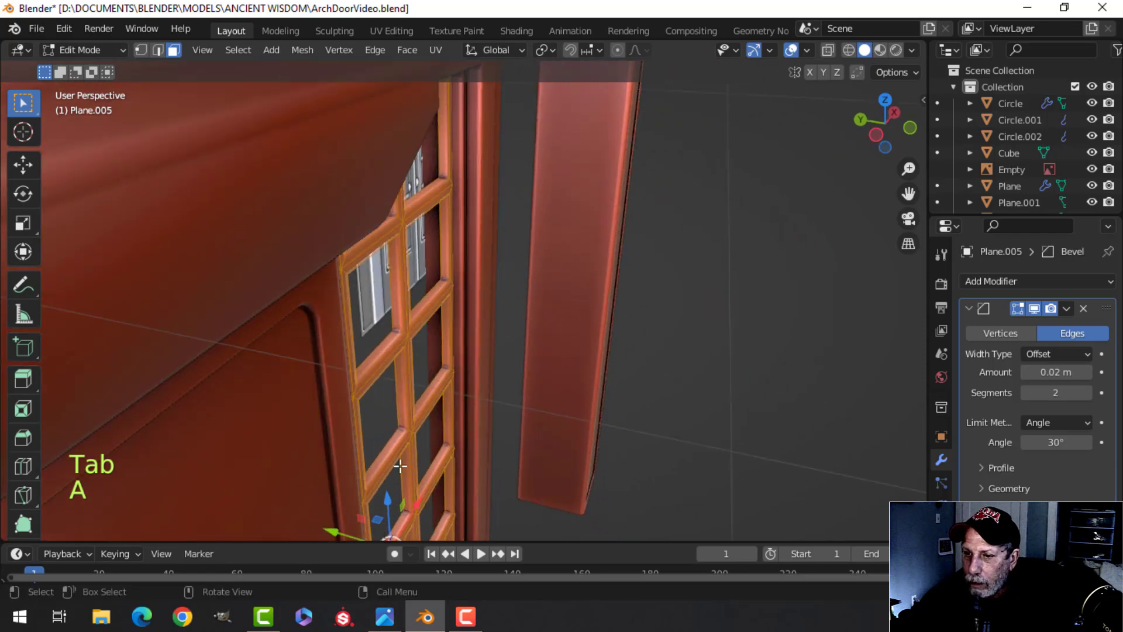
pyautogui.moveTo(337, 532); pyautogui.dragTo(335, 531)
pyautogui.press('Tab')
pyautogui.moveTo(581, 388); pyautogui.dragTo(472, 310, button='middle')
# Apply the Bevel modifiers of both the window grid and the left door frame.
pyautogui.hotkey('alt', 'a')
pyautogui.scroll(-3, 384, 299)
pyautogui.scroll(-1, 438, 306)
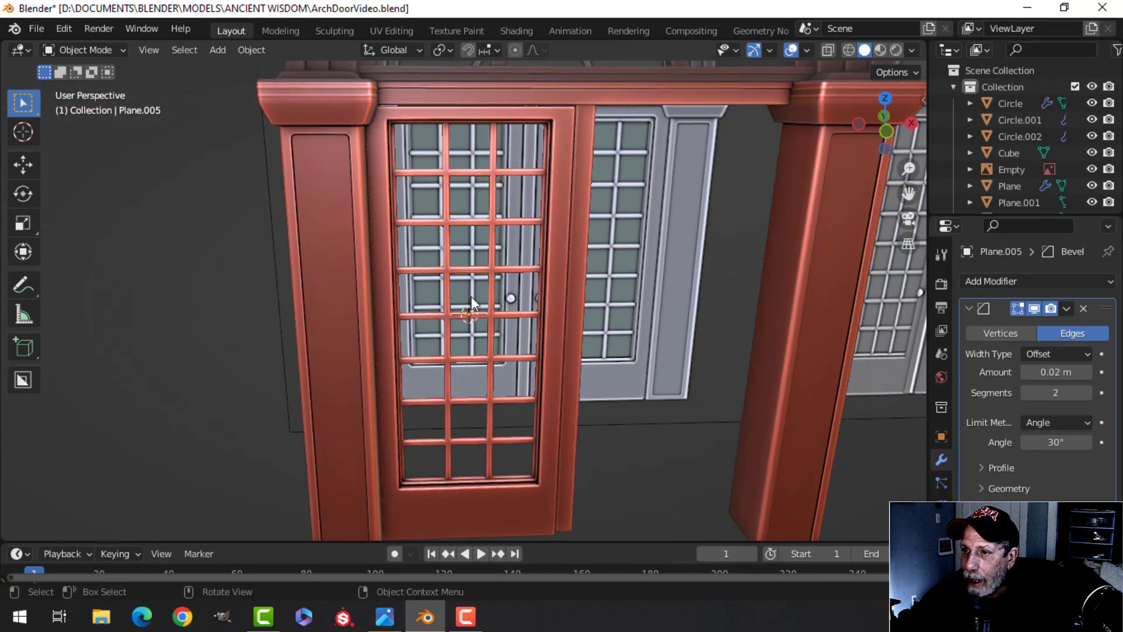
pyautogui.click(490, 223)
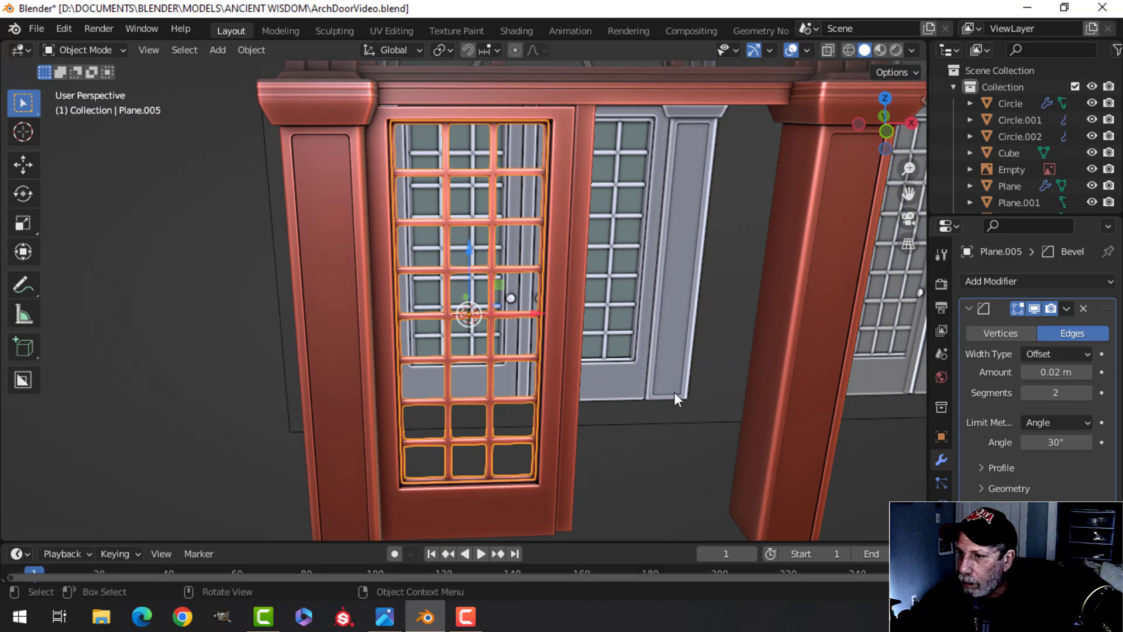
pyautogui.click(1066, 308)
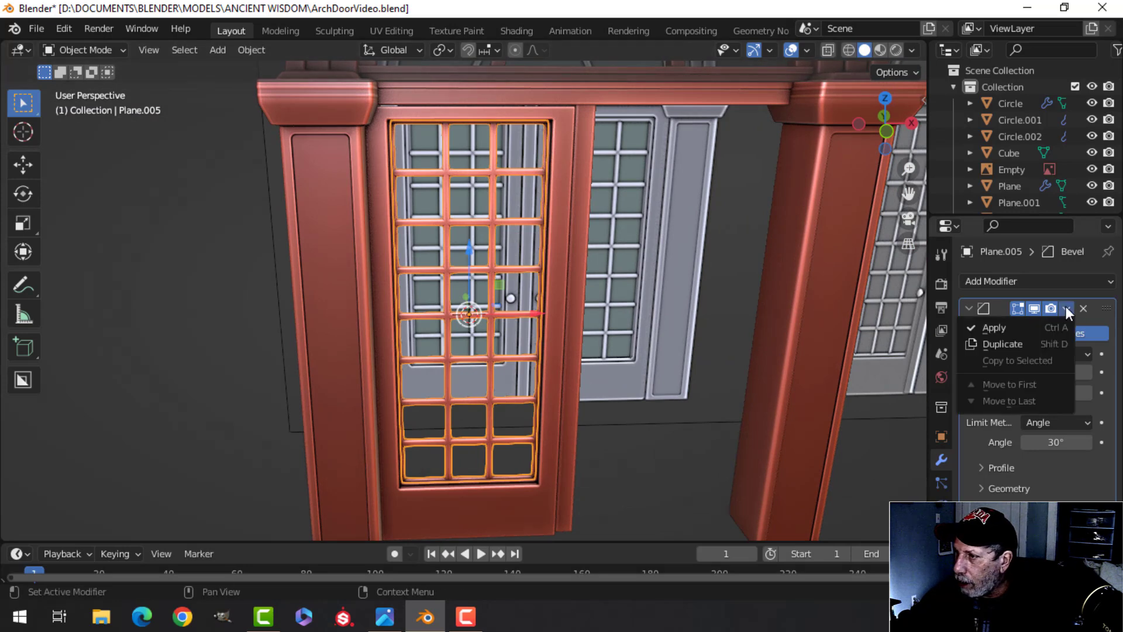
pyautogui.click(1035, 323)
pyautogui.click(557, 130)
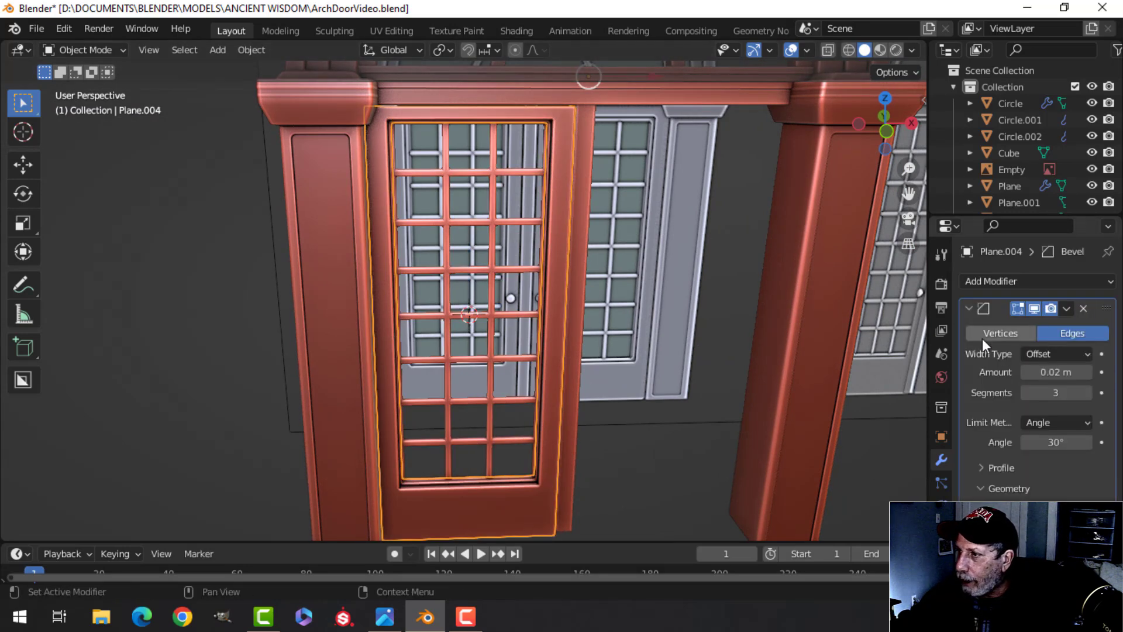
pyautogui.click(1061, 307)
pyautogui.click(1018, 324)
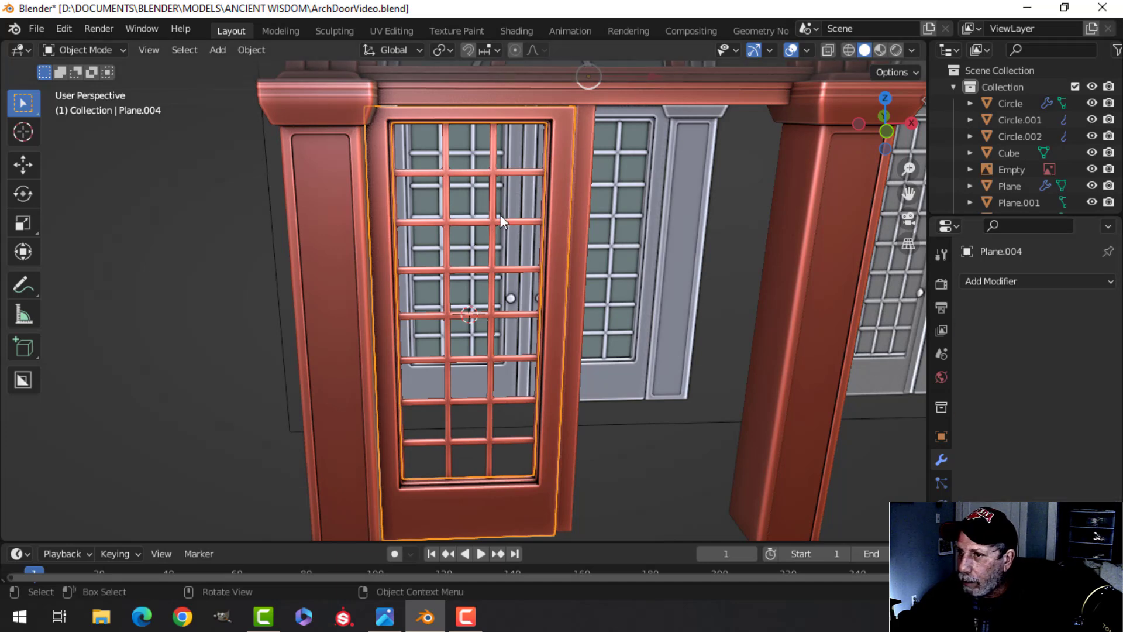
# Join the left door frame and the window grid into one object.
pyautogui.keyDown('shift'); pyautogui.click(498, 173); pyautogui.keyUp('shift')
pyautogui.hotkey('ctrl', 'j')
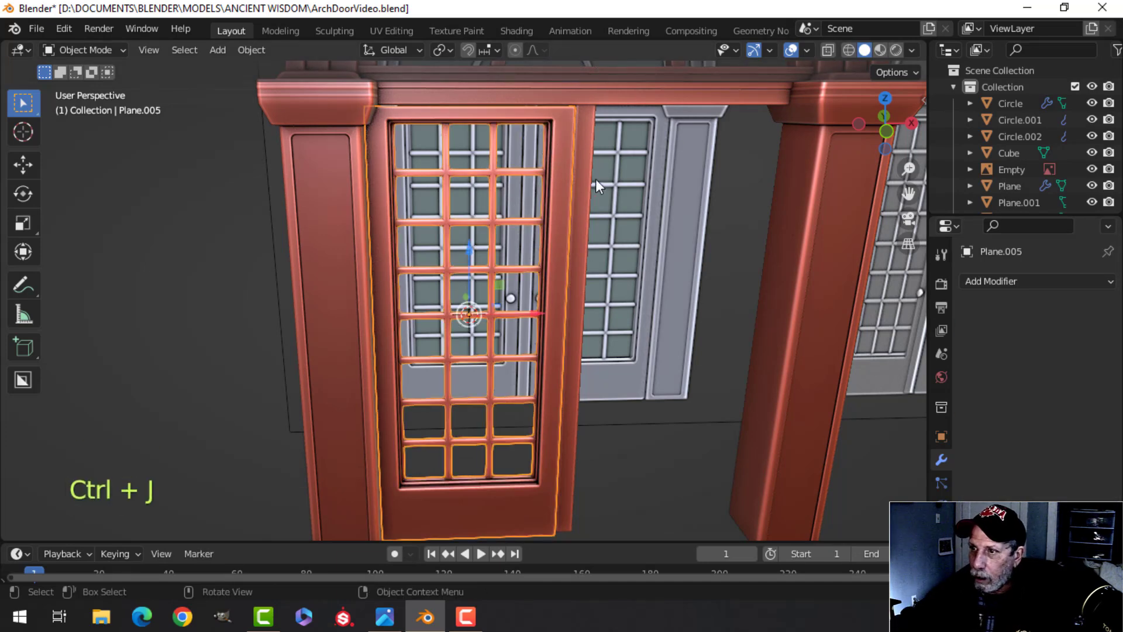
pyautogui.scroll(-2, 627, 260)
pyautogui.hotkey('alt', 'a')
# Snap the 3D cursor to the center of the vertical strip between the two doors.
pyautogui.click(557, 282)
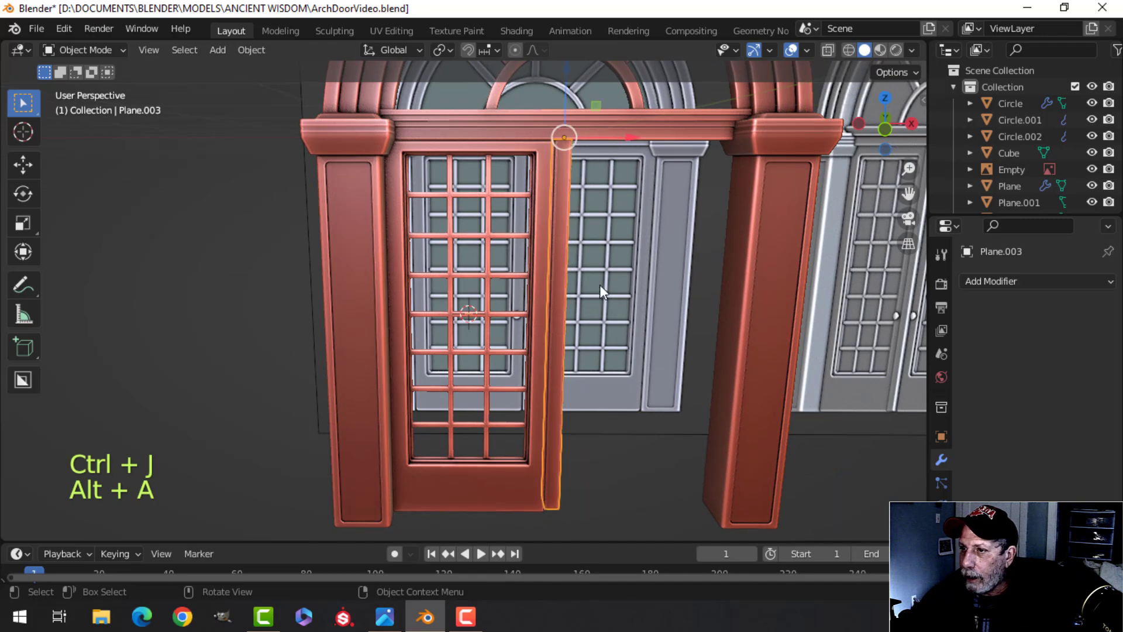
pyautogui.press('Tab')
pyautogui.hotkey('shift', 's')
pyautogui.click(622, 386)
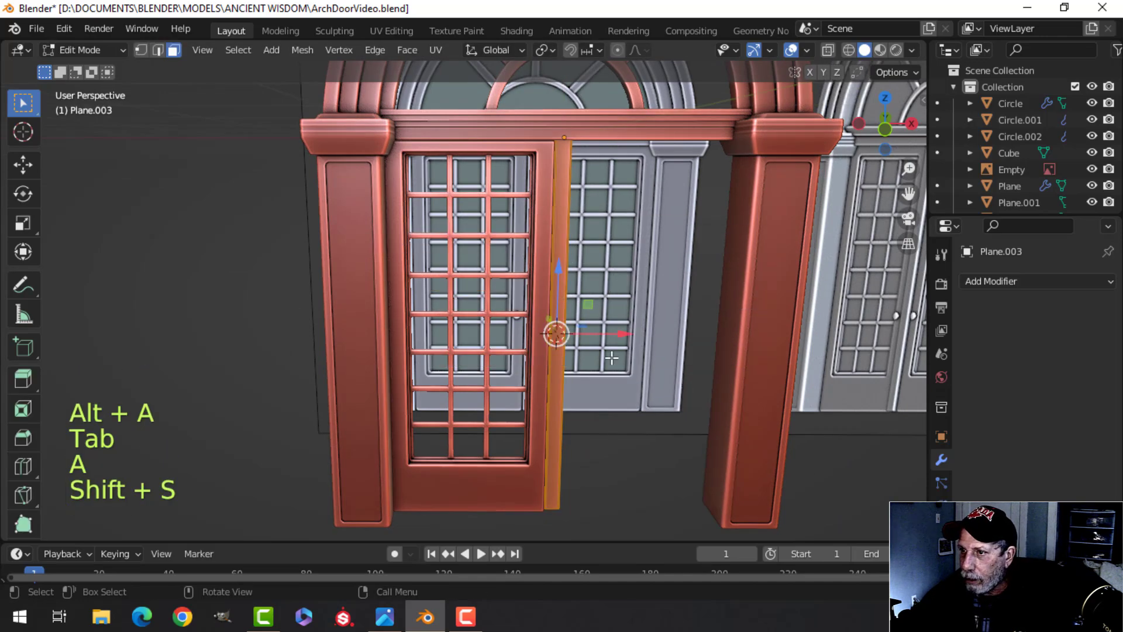
pyautogui.press('Tab')
# Move the whole mesh of the left door about 0.12 m along the Y axis.
pyautogui.moveTo(628, 327); pyautogui.dragTo(686, 341, button='middle')
pyautogui.scroll(3, 610, 272)
pyautogui.hotkey('alt', 'a')
pyautogui.keyDown('shift'); pyautogui.moveTo(606, 268); pyautogui.dragTo(540, 374, button='middle'); pyautogui.keyUp('shift')
pyautogui.keyDown('shift'); pyautogui.moveTo(535, 328); pyautogui.dragTo(518, 421, button='middle'); pyautogui.keyUp('shift')
pyautogui.moveTo(518, 421); pyautogui.dragTo(499, 262, button='middle')
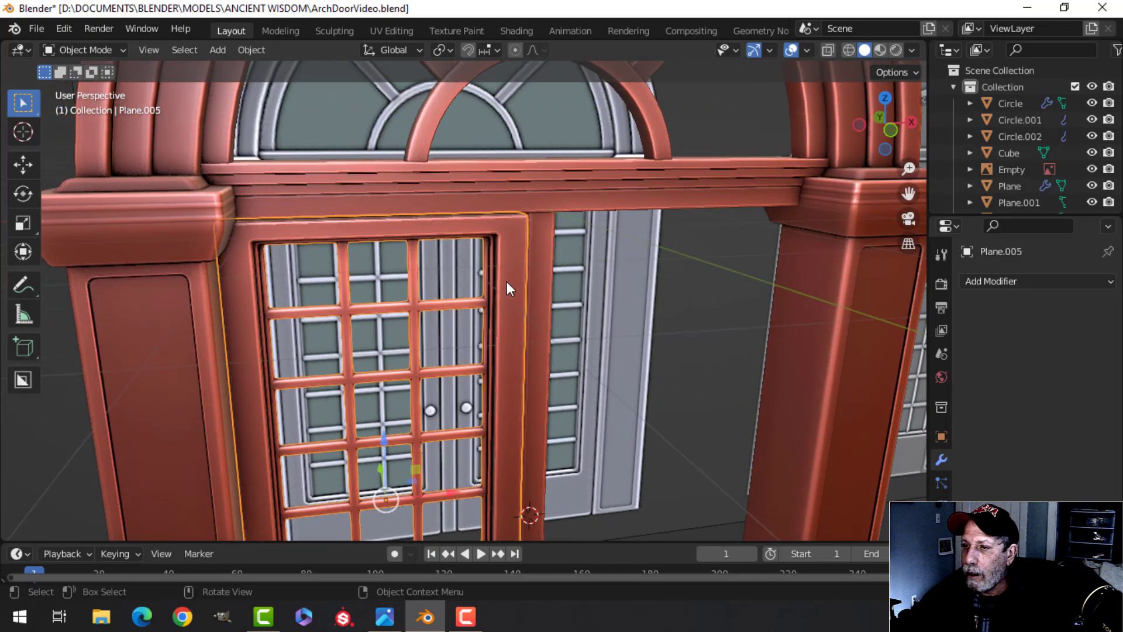
pyautogui.click(506, 265)
pyautogui.scroll(-3, 492, 375)
pyautogui.keyDown('shift'); pyautogui.moveTo(489, 391); pyautogui.dragTo(518, 336, button='middle'); pyautogui.keyUp('shift')
pyautogui.moveTo(518, 337); pyautogui.dragTo(549, 363, button='middle')
pyautogui.press('Tab')
pyautogui.press('a')
pyautogui.keyDown('shift'); pyautogui.moveTo(536, 402); pyautogui.dragTo(571, 359, button='middle'); pyautogui.keyUp('shift')
pyautogui.scroll(2, 590, 355)
pyautogui.press('g')
pyautogui.press('y')
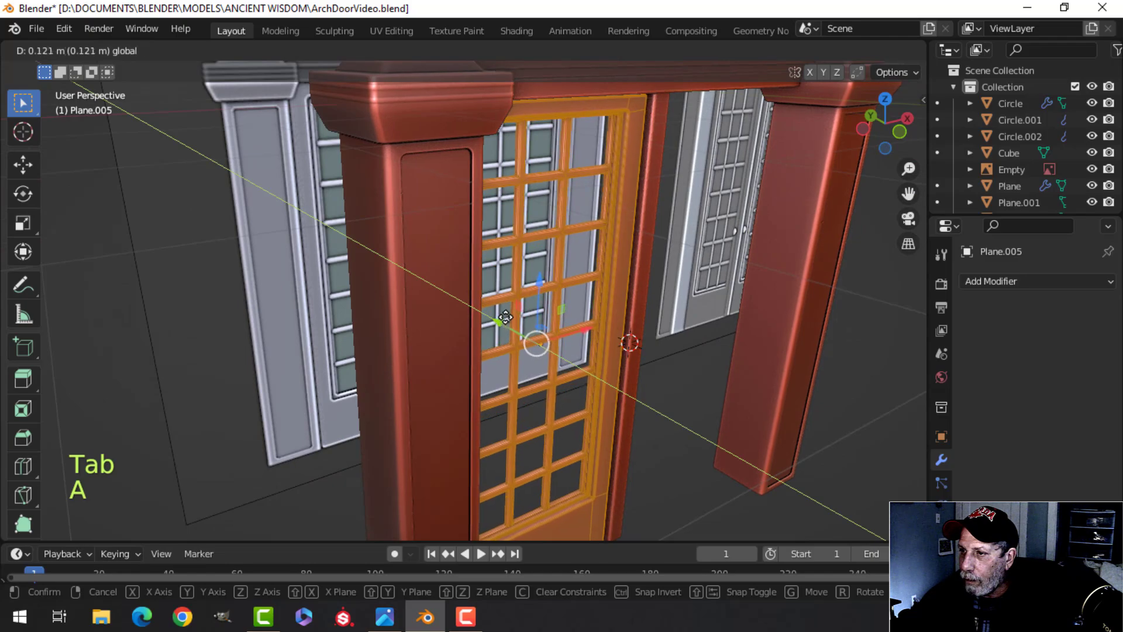
pyautogui.click(505, 311)
pyautogui.moveTo(661, 310)
pyautogui.mouseDown(button='middle')
pyautogui.moveTo(537, 308)
pyautogui.moveTo(657, 288)
pyautogui.mouseUp(button='middle')
pyautogui.scroll(-5, 657, 288)
pyautogui.press('Tab')
# Add a Mirror modifier on the X axis to the left door.
pyautogui.keyDown('shift'); pyautogui.moveTo(752, 282); pyautogui.dragTo(635, 356, button='middle'); pyautogui.keyUp('shift')
pyautogui.scroll(4, 532, 351)
pyautogui.scroll(-1, 565, 282)
pyautogui.scroll(-2, 637, 355)
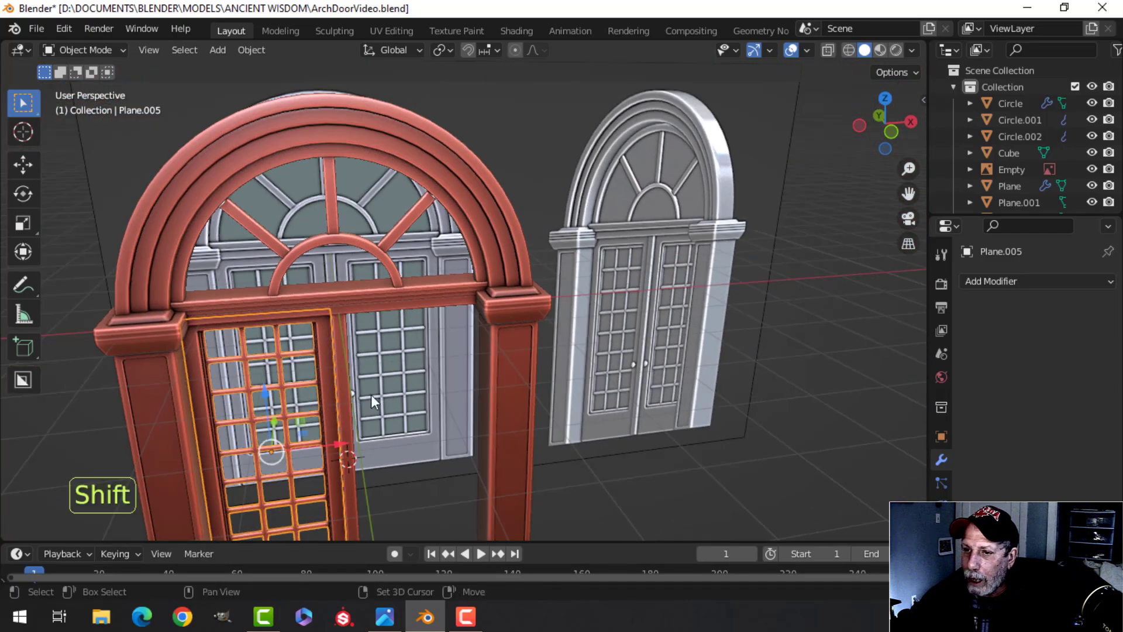
pyautogui.keyDown('shift'); pyautogui.moveTo(350, 397); pyautogui.dragTo(429, 366, button='middle'); pyautogui.keyUp('shift')
pyautogui.scroll(3, 429, 367)
pyautogui.hotkey('alt', 'a')
pyautogui.scroll(-1, 359, 336)
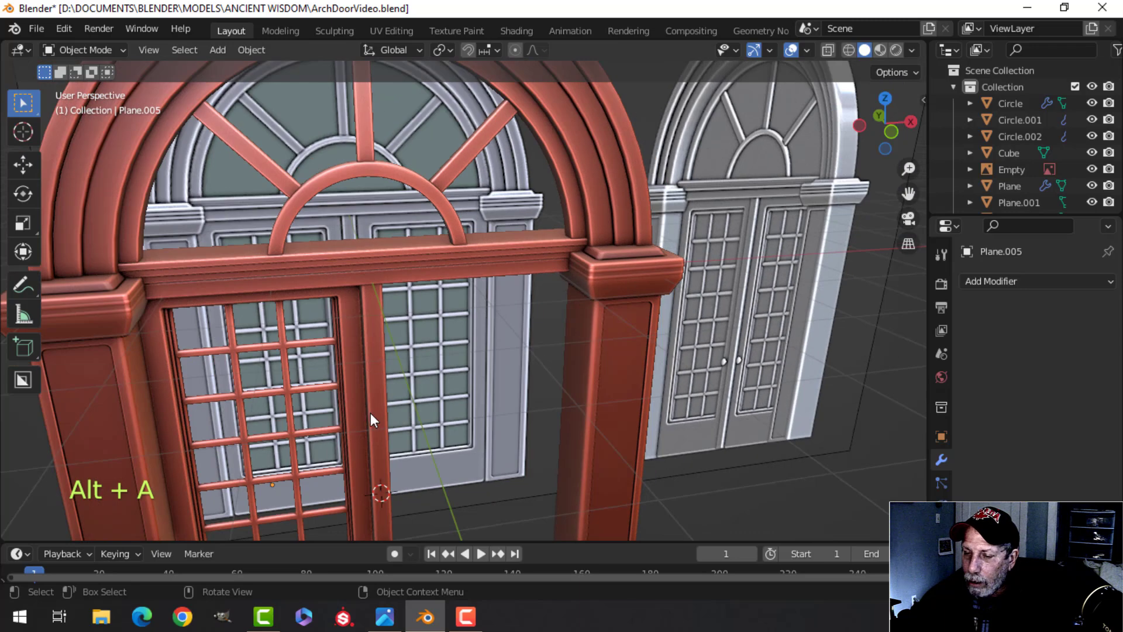
pyautogui.scroll(2, 366, 413)
pyautogui.scroll(-1, 409, 352)
pyautogui.click(362, 314)
pyautogui.click(1003, 282)
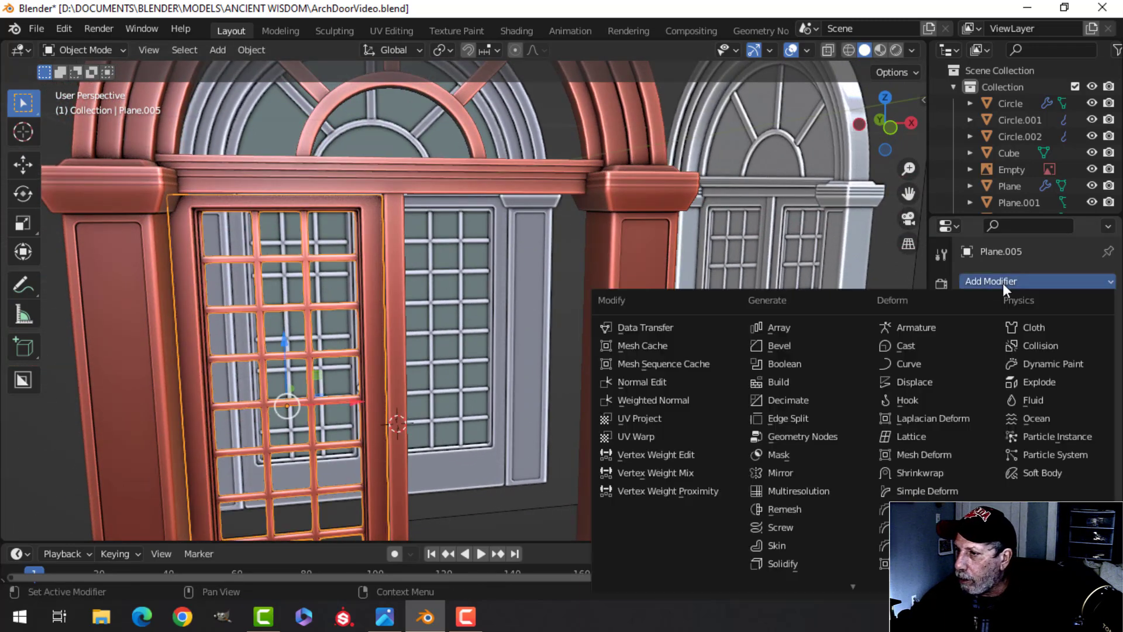
pyautogui.click(780, 471)
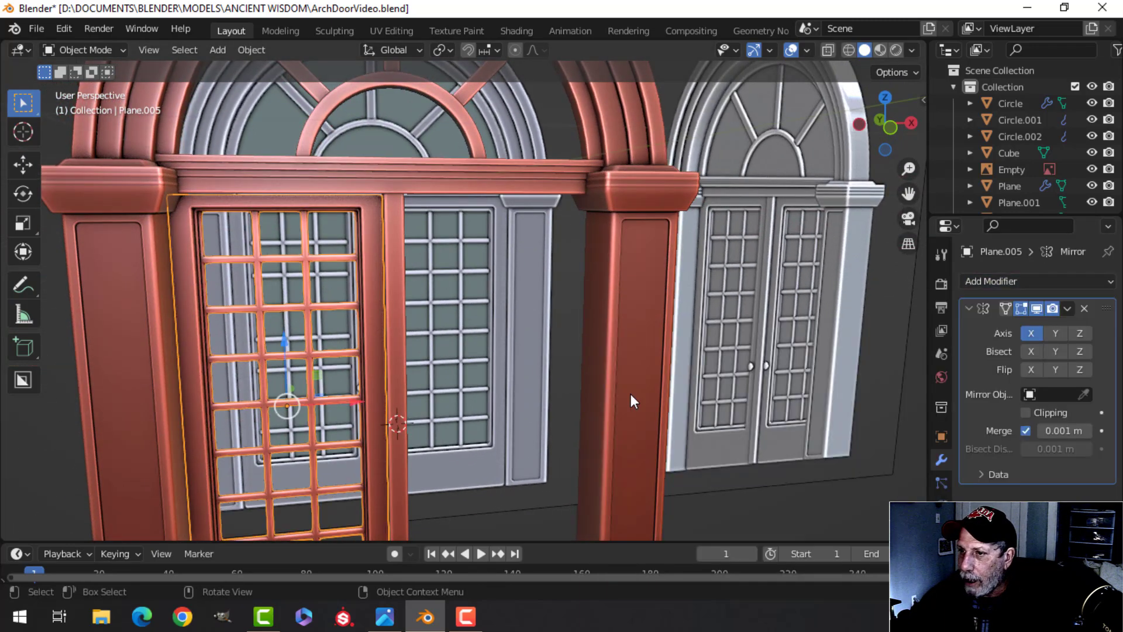
# Set the left door's origin to the 3D cursor so the door mirrors across the center strip.
pyautogui.click(252, 50)
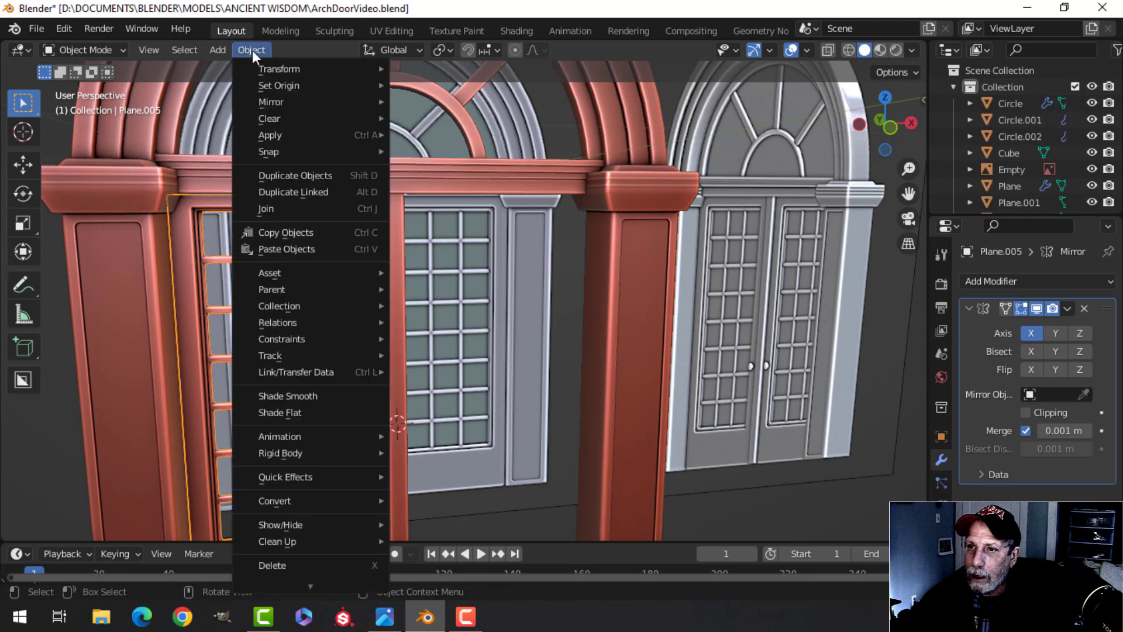
pyautogui.moveTo(275, 87)
pyautogui.click(480, 121)
pyautogui.scroll(-2, 520, 208)
pyautogui.hotkey('alt', 'a')
pyautogui.moveTo(564, 332); pyautogui.dragTo(532, 235, button='middle')
pyautogui.scroll(2, 489, 328)
pyautogui.moveTo(532, 243); pyautogui.dragTo(585, 272, button='middle')
pyautogui.scroll(-4, 585, 272)
pyautogui.moveTo(501, 255); pyautogui.dragTo(552, 236, button='middle')
pyautogui.moveTo(522, 281); pyautogui.dragTo(518, 339, button='middle')
pyautogui.scroll(3, 521, 372)
pyautogui.keyDown('shift'); pyautogui.moveTo(529, 413); pyautogui.dragTo(494, 199, button='middle'); pyautogui.keyUp('shift')
# Add a UV sphere with 10 segments and 10 rings for the door knob, working in front wireframe view.
pyautogui.press('KP_1')
pyautogui.scroll(3, 508, 270)
pyautogui.press('z')
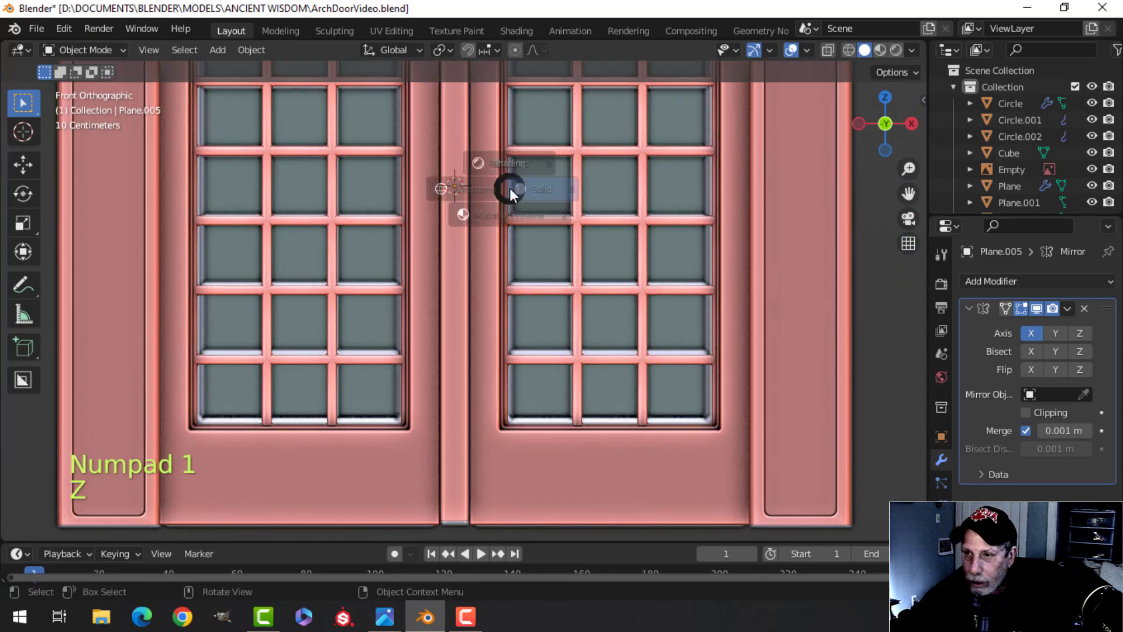
pyautogui.click(405, 198)
pyautogui.hotkey('shift', 'a')
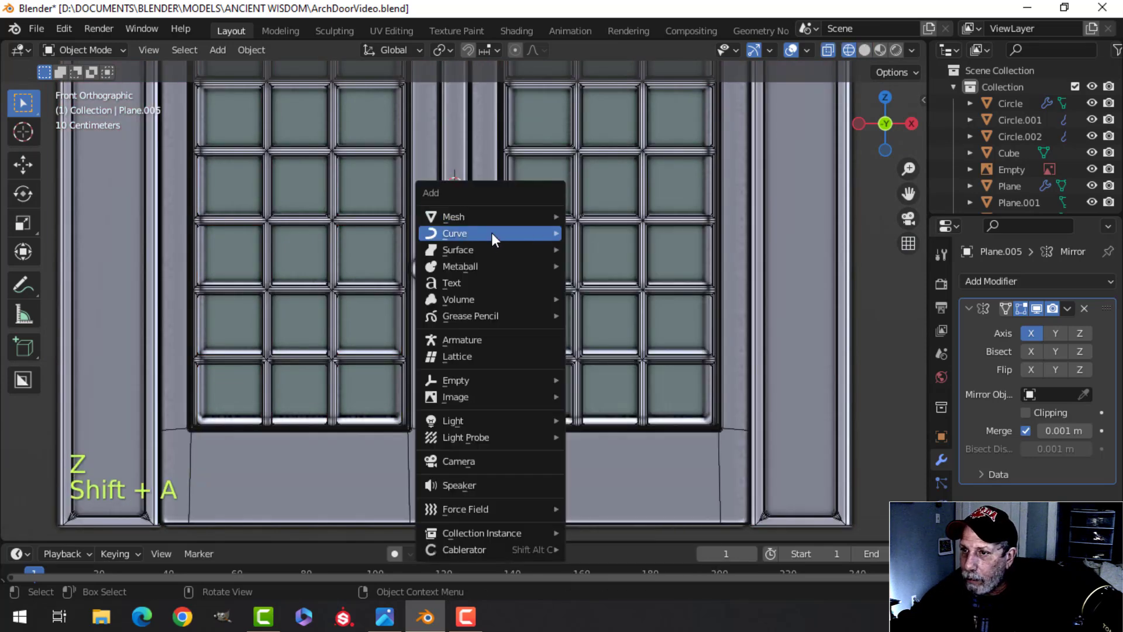
pyautogui.moveTo(479, 215)
pyautogui.click(605, 266)
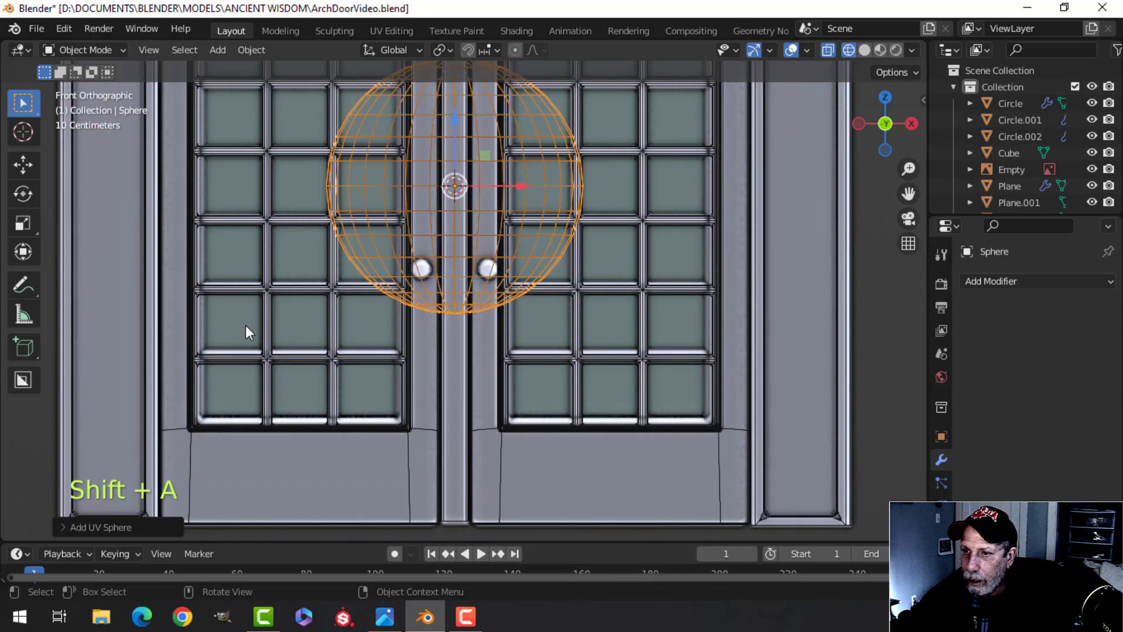
pyautogui.click(94, 527)
pyautogui.write('10')
pyautogui.press('Tab')
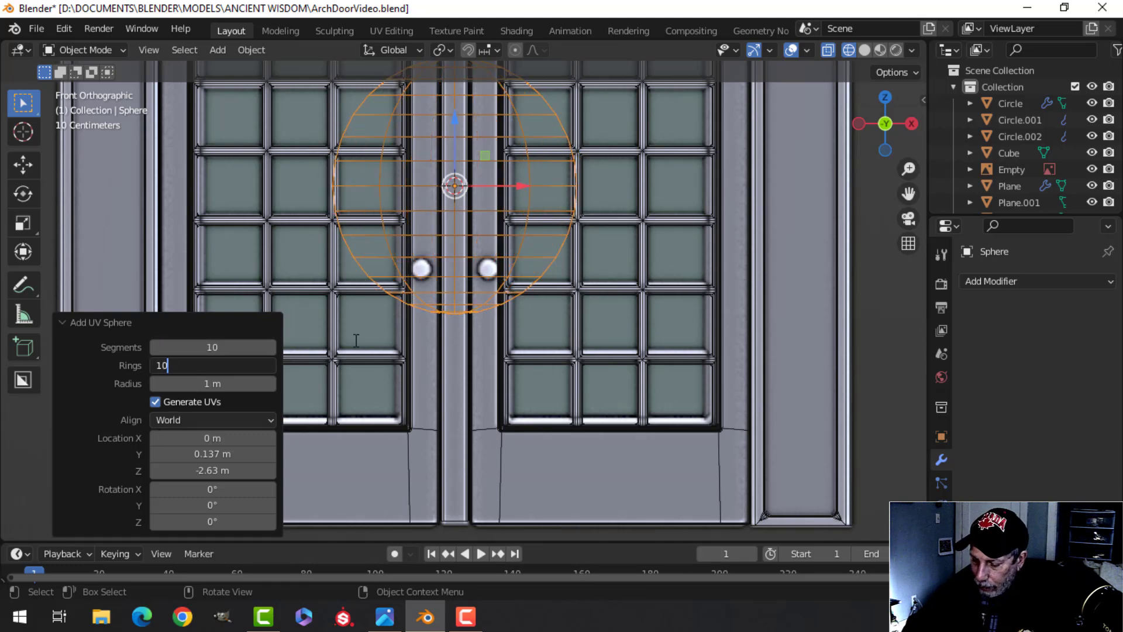
# Scale the sphere's mesh down to nearly the size of the door knobs in the reference image.
pyautogui.scroll(-3, 374, 335)
pyautogui.press('Tab')
pyautogui.press('s')
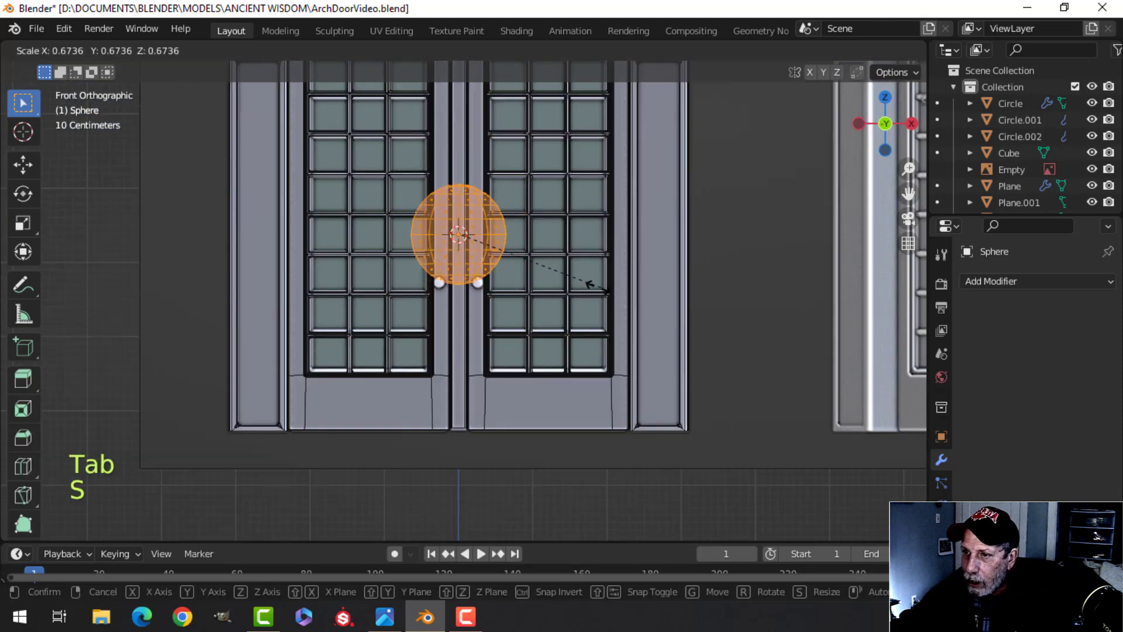
pyautogui.click(503, 269)
pyautogui.scroll(2, 503, 271)
pyautogui.press('s')
pyautogui.click(514, 183)
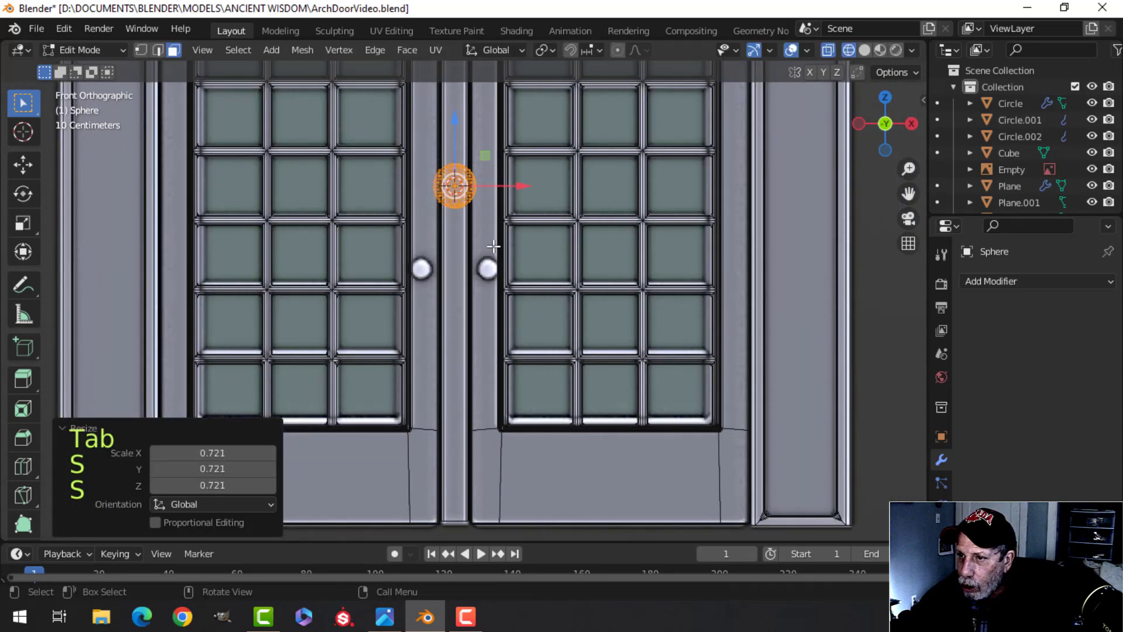
# Move the sphere onto the left door's reference knob and scale it down to match the knob's outline.
pyautogui.press('g')
pyautogui.click(459, 327)
pyautogui.press('s')
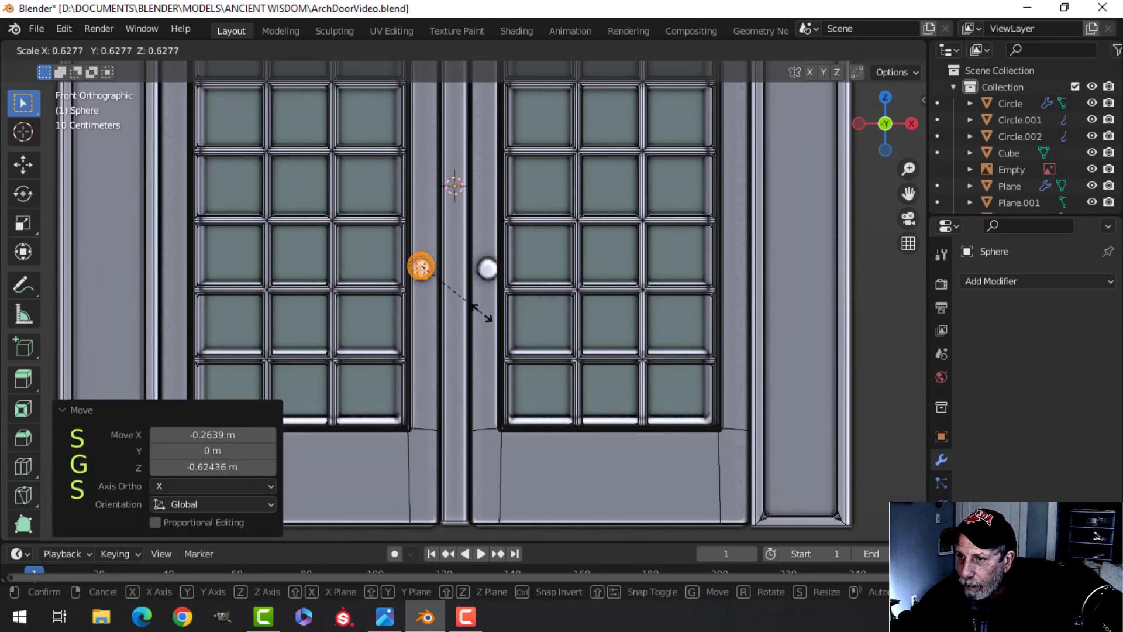
pyautogui.click(475, 307)
pyautogui.scroll(4, 477, 309)
pyautogui.press('g')
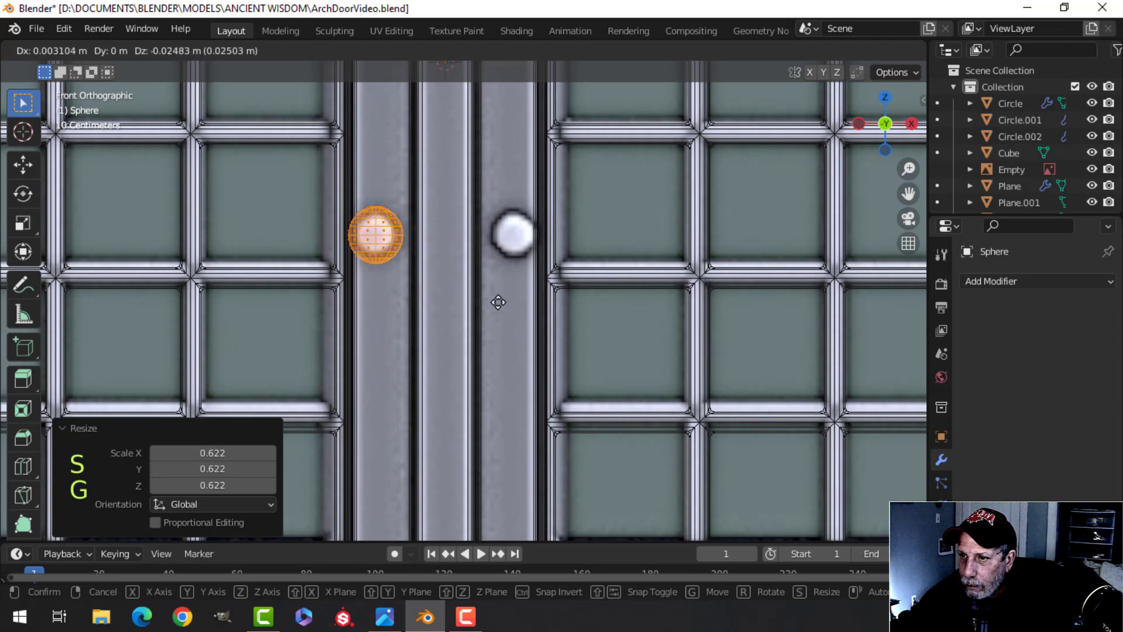
pyautogui.click(498, 302)
pyautogui.press('s')
pyautogui.click(501, 293)
pyautogui.press('g')
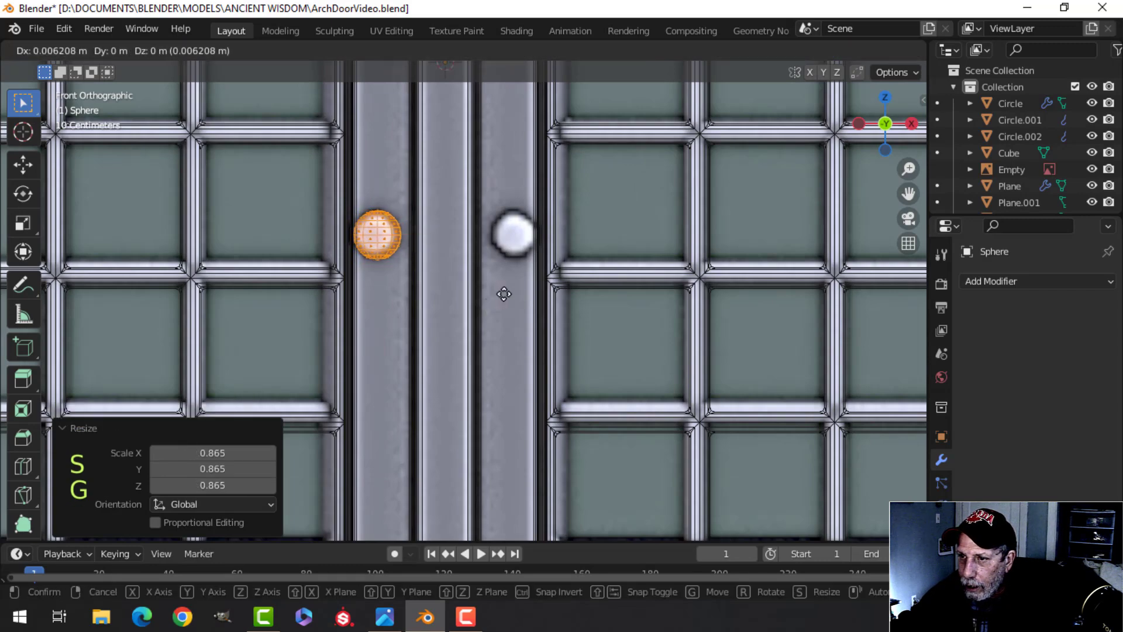
pyautogui.click(498, 284)
# Move the sphere about -0.485 m along Y, rotate it 90° about X and return to solid shading.
pyautogui.moveTo(493, 276); pyautogui.dragTo(578, 200, button='middle')
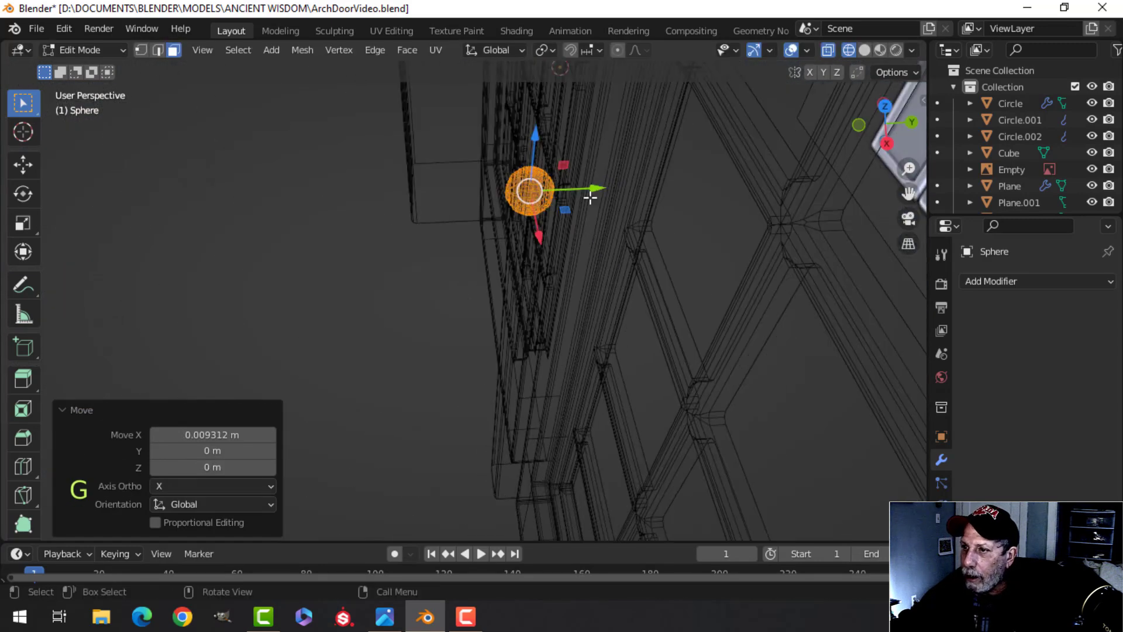
pyautogui.moveTo(591, 195); pyautogui.dragTo(409, 231)
pyautogui.keyDown('shift'); pyautogui.moveTo(409, 230); pyautogui.dragTo(447, 269, button='middle'); pyautogui.keyUp('shift')
pyautogui.press('r')
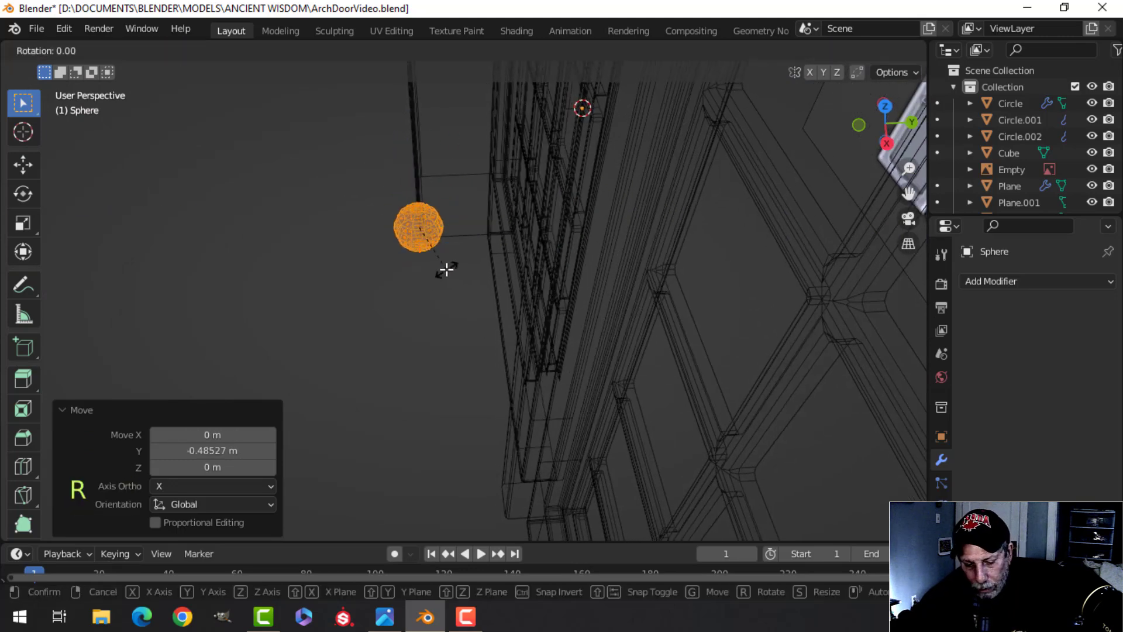
pyautogui.click(446, 269)
pyautogui.press('z')
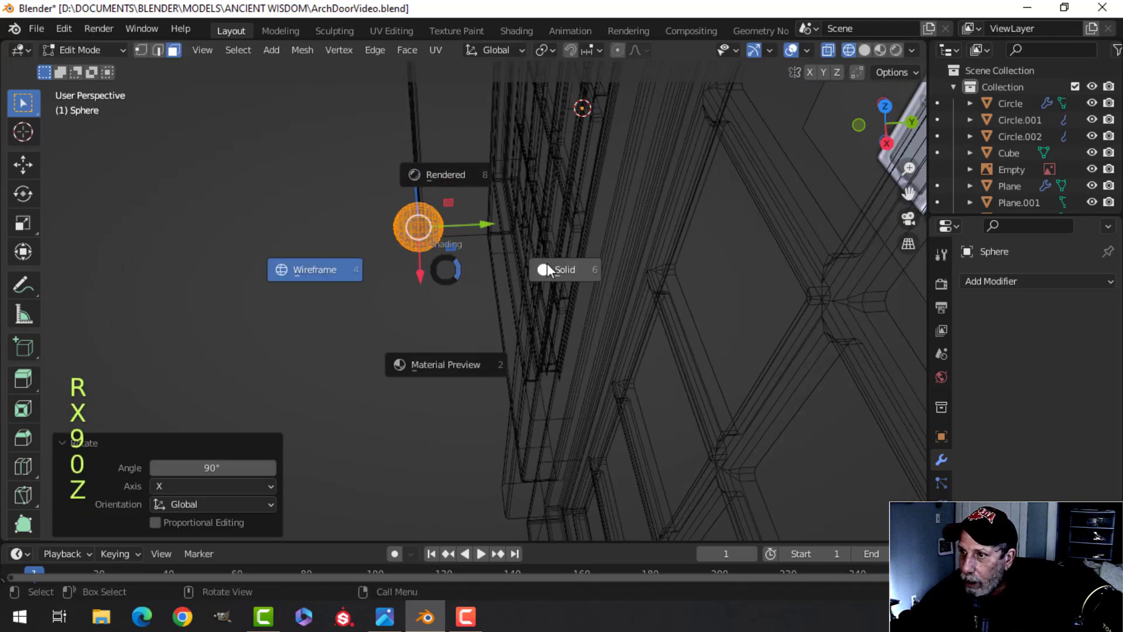
pyautogui.click(465, 256)
# Select the pole vertex of the sphere, grow the selection once and delete that end cap.
pyautogui.moveTo(464, 256)
pyautogui.mouseDown(button='middle')
pyautogui.moveTo(506, 266)
pyautogui.moveTo(356, 301)
pyautogui.moveTo(564, 283)
pyautogui.mouseUp(button='middle')
pyautogui.press('1')
pyautogui.hotkey('alt', 'a')
pyautogui.moveTo(381, 188); pyautogui.dragTo(459, 266, button='middle')
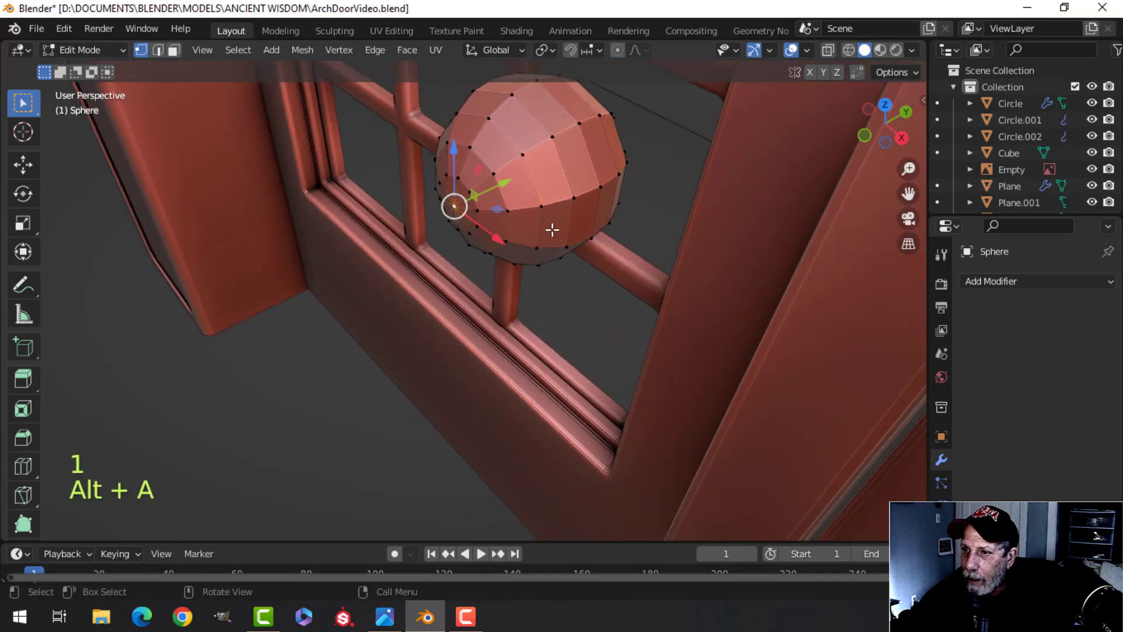
pyautogui.press('ctrl+KP_Add')
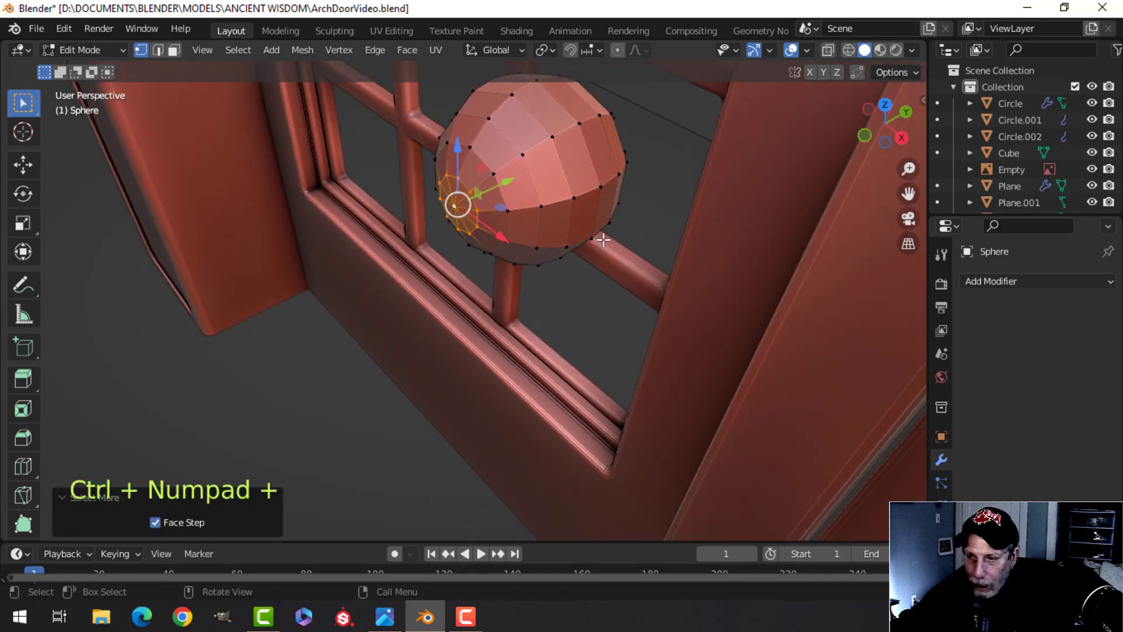
pyautogui.press('x')
pyautogui.click(582, 203)
# Extrude the sphere's open edge loop inward at about 0.795 scale, and extrude it outward along Y as the knob's stem.
pyautogui.moveTo(581, 203); pyautogui.dragTo(512, 246, button='middle')
pyautogui.keyDown('alt'); pyautogui.keyDown('shift'); pyautogui.click(473, 204); pyautogui.keyUp('shift'); pyautogui.keyUp('alt')
pyautogui.moveTo(472, 205); pyautogui.dragTo(526, 246, button='middle')
pyautogui.press('e')
pyautogui.rightClick(644, 228)
pyautogui.press('s')
pyautogui.click(601, 234)
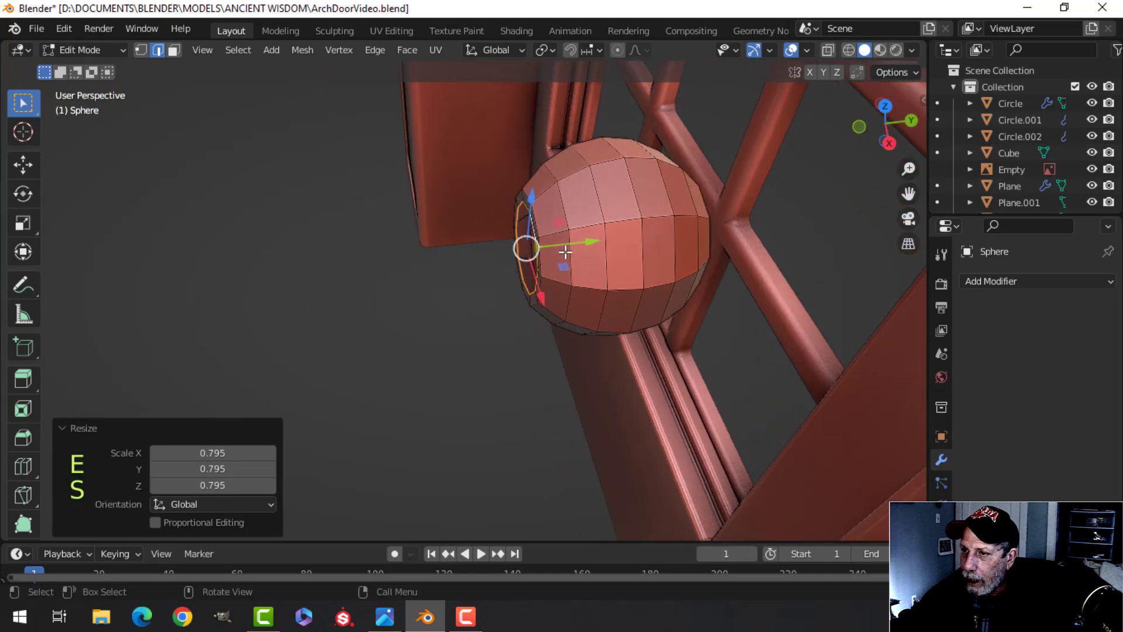
pyautogui.press('e')
pyautogui.moveTo(512, 237); pyautogui.dragTo(500, 238)
# Flatten the whole knob along the Y axis and shade it smooth.
pyautogui.press('a')
pyautogui.keyDown('shift'); pyautogui.moveTo(637, 284); pyautogui.dragTo(572, 287, button='middle'); pyautogui.keyUp('shift')
pyautogui.press('s')
pyautogui.press('y')
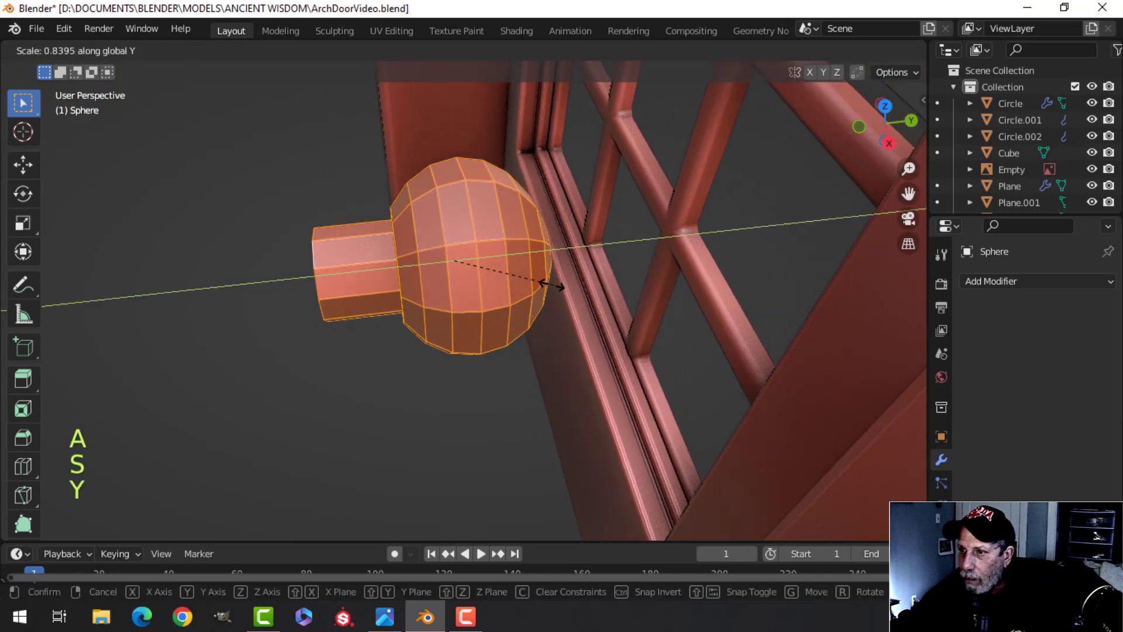
pyautogui.click(523, 280)
pyautogui.press('Tab')
pyautogui.rightClick(478, 226)
pyautogui.click(476, 220)
# Rotate the knob 180° about X and move it along Y until its stem meets the left door.
pyautogui.press('Tab')
pyautogui.press('a')
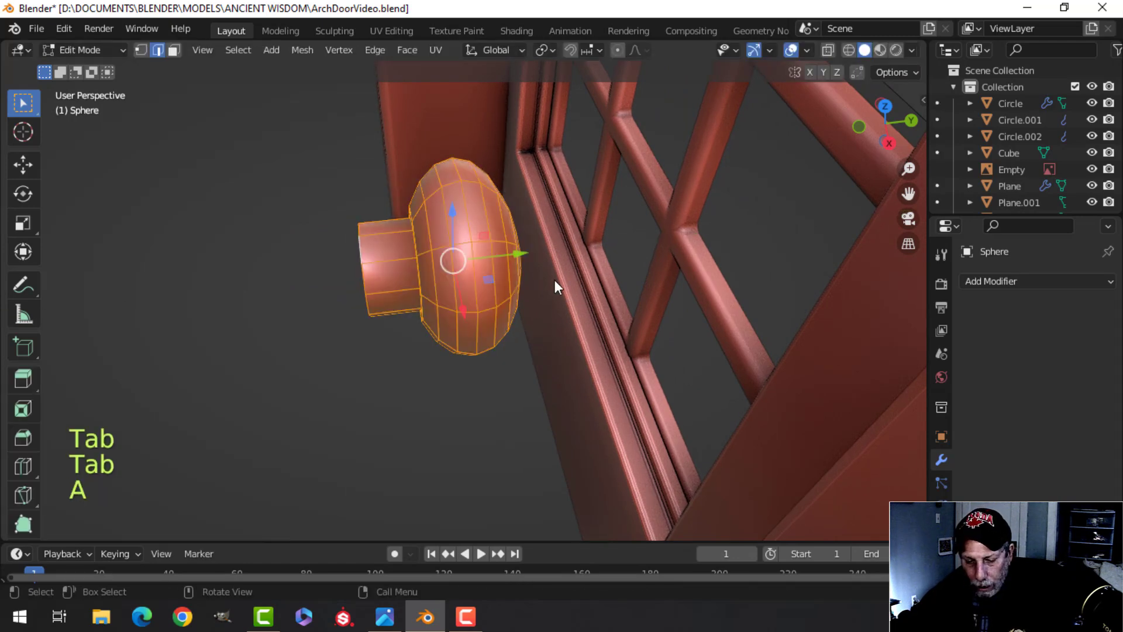
pyautogui.press('r')
pyautogui.press('x')
pyautogui.press('1')
pyautogui.press('8')
pyautogui.press('0')
pyautogui.press('Return')
pyautogui.moveTo(555, 280); pyautogui.dragTo(641, 274, button='middle')
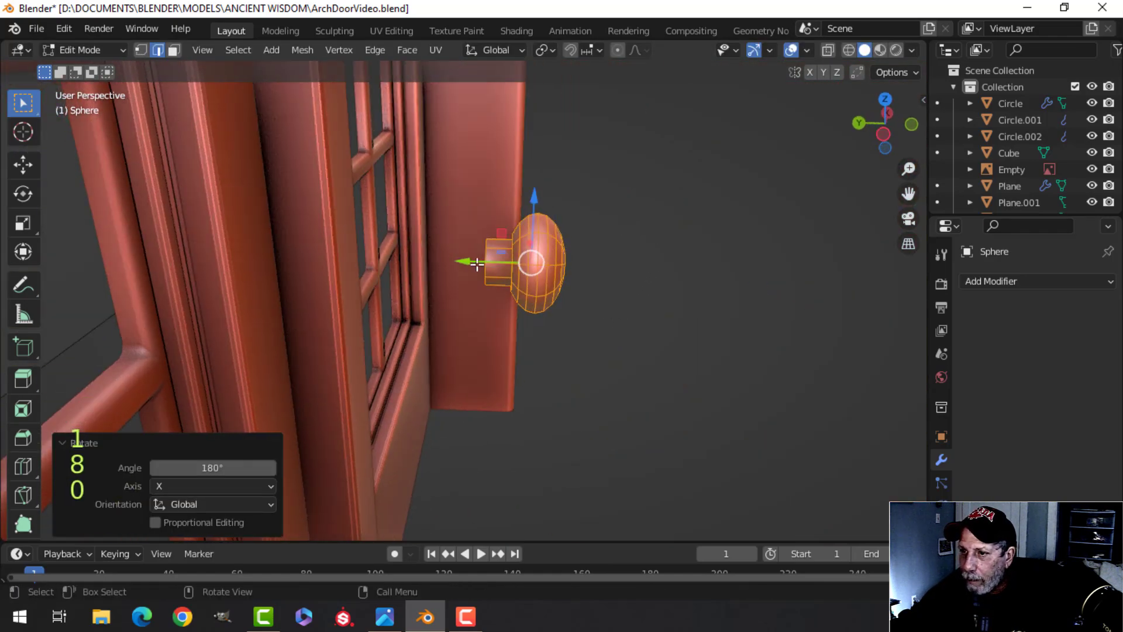
pyautogui.press('g')
pyautogui.press('y')
pyautogui.click(223, 281)
pyautogui.moveTo(222, 281); pyautogui.dragTo(465, 268, button='middle')
# Join the knob into the left door object so it is mirrored with the door.
pyautogui.press('Tab')
pyautogui.keyDown('shift'); pyautogui.click(384, 221); pyautogui.keyUp('shift')
pyautogui.hotkey('ctrl', 'j')
pyautogui.hotkey('alt', 'a')
# Apply smooth shading to the vertical strip between the two doors.
pyautogui.click(436, 228)
pyautogui.rightClick(435, 226)
pyautogui.click(436, 225)
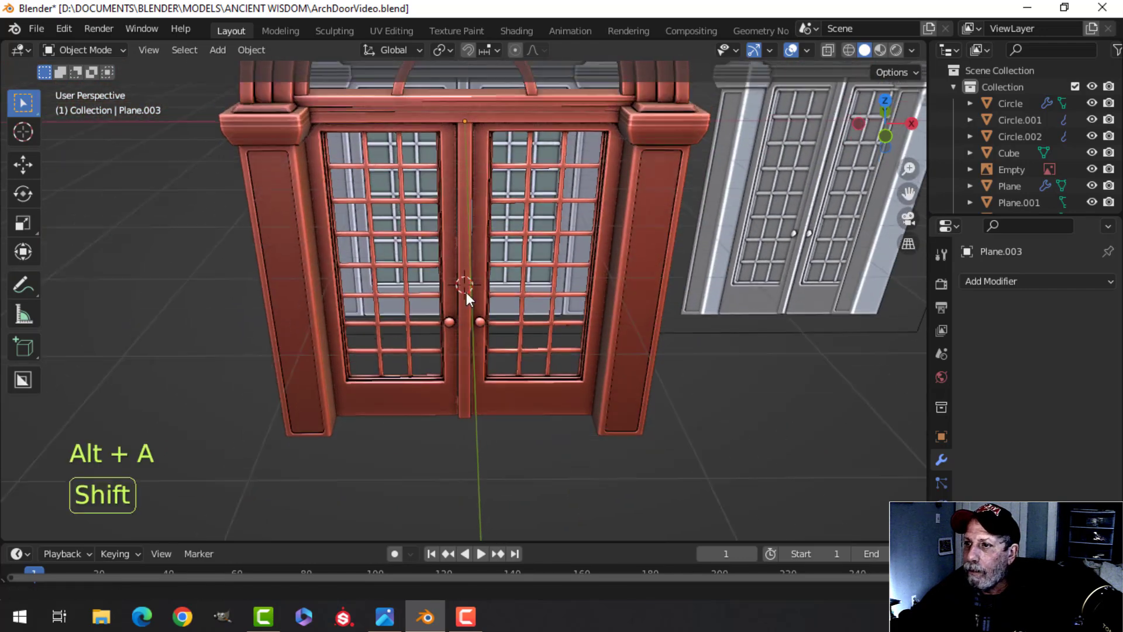
# Delete the reference image behind the door model.
pyautogui.scroll(-4, 472, 272)
pyautogui.hotkey('alt', 'a')
pyautogui.moveTo(507, 324); pyautogui.dragTo(418, 291, button='middle')
pyautogui.click(484, 236)
pyautogui.press('x')
pyautogui.click(484, 235)
pyautogui.keyDown('shift'); pyautogui.moveTo(484, 236); pyautogui.dragTo(504, 303, button='middle'); pyautogui.keyUp('shift')
pyautogui.scroll(1, 443, 279)
pyautogui.scroll(-2, 493, 304)
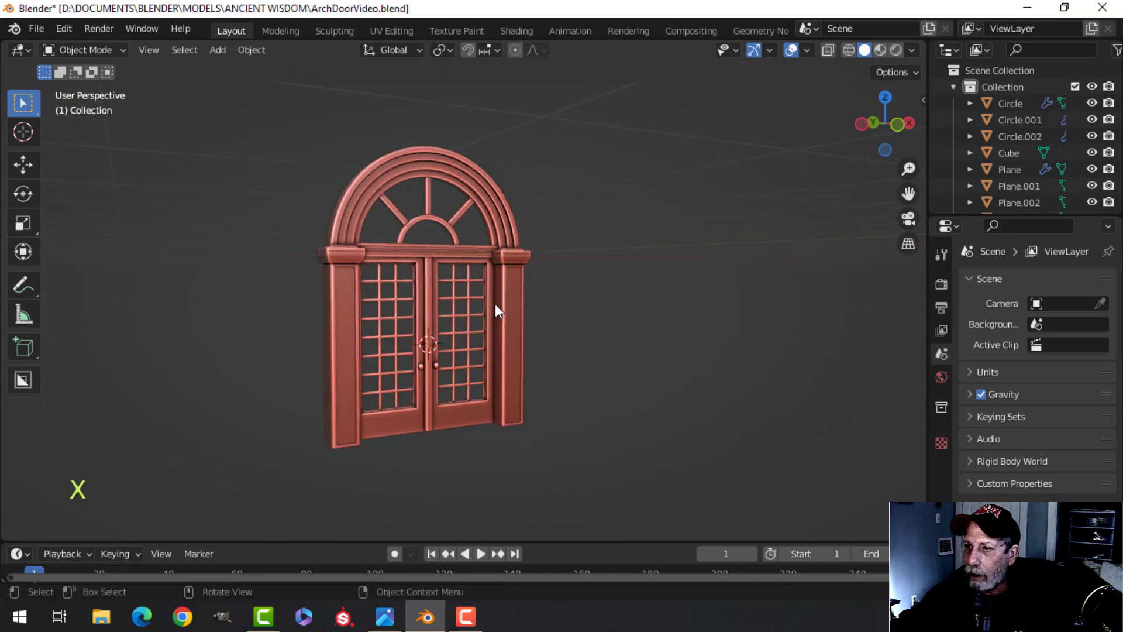
# Merge the vertices of all door parts by distance in one multi-object edit.
pyautogui.press('a')
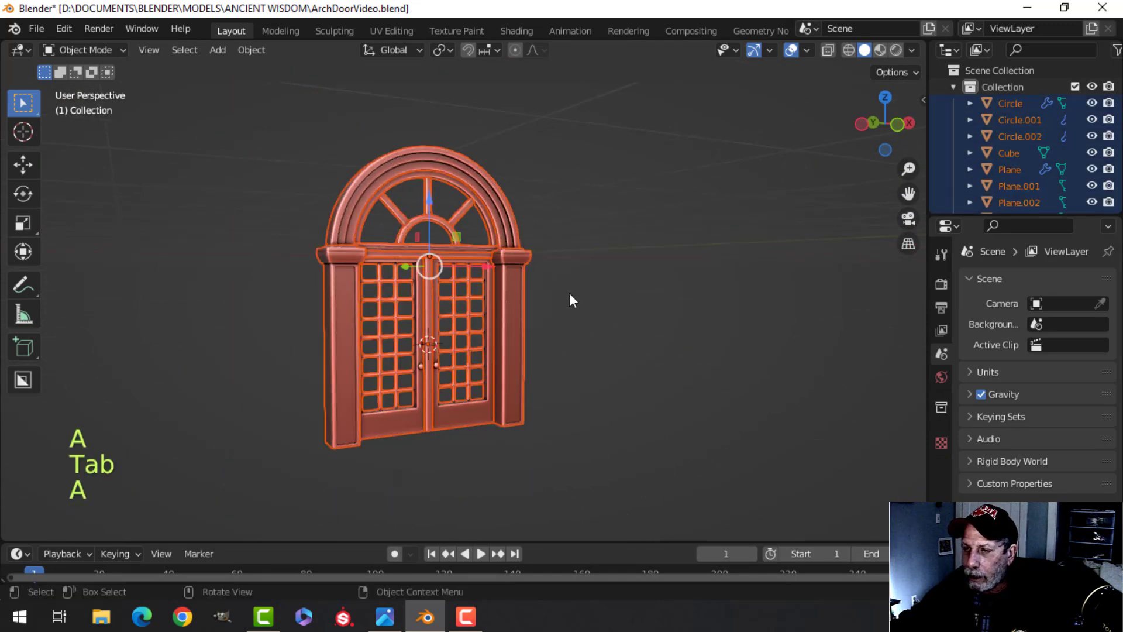
pyautogui.hotkey('alt', 'a')
pyautogui.click(460, 195)
pyautogui.press('a')
pyautogui.press('Tab')
pyautogui.press('a')
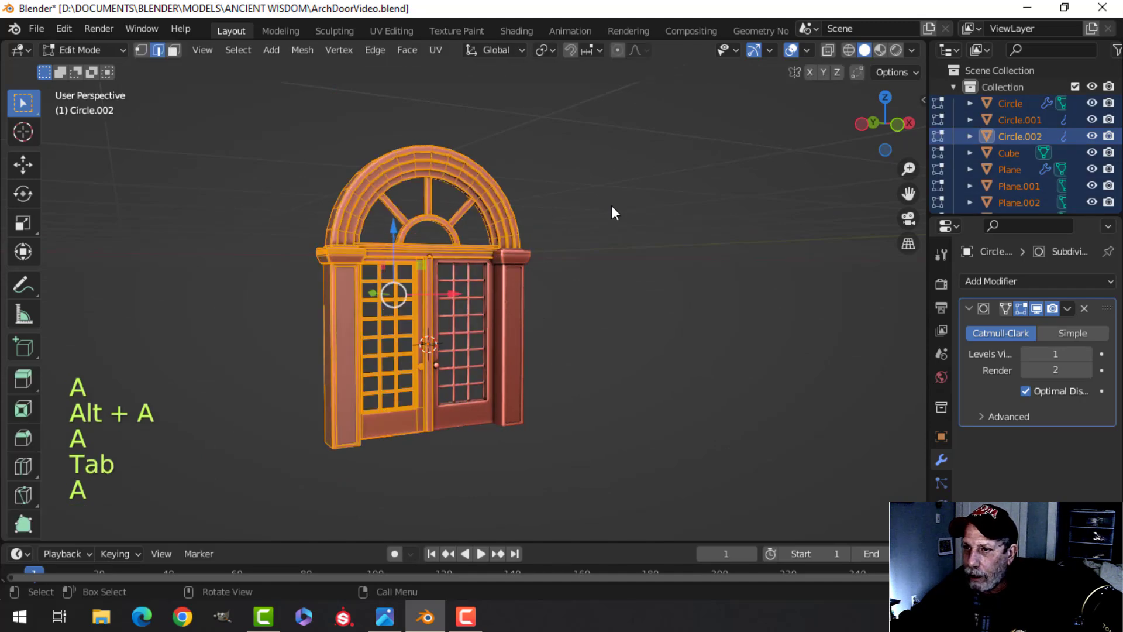
pyautogui.press('m')
pyautogui.click(612, 207)
pyautogui.hotkey('alt', 'a')
pyautogui.press('Tab')
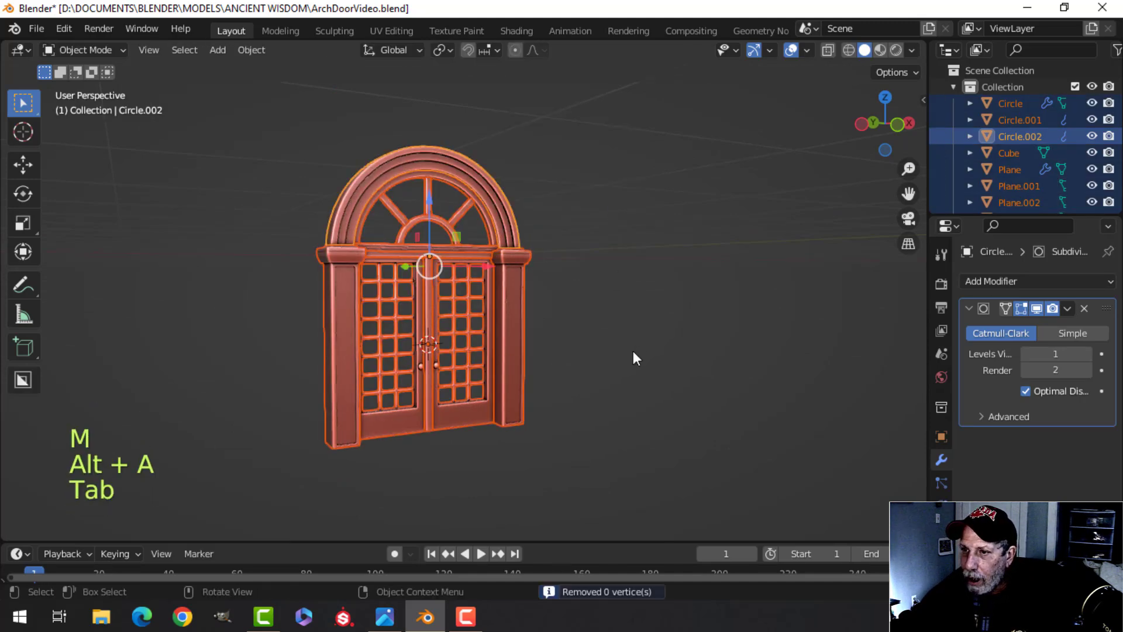
# Move the mesh of the center strip between the doors about 0.018 m along Y.
pyautogui.scroll(6, 513, 332)
pyautogui.hotkey('alt', 'a')
pyautogui.scroll(-3, 487, 325)
pyautogui.moveTo(493, 319)
pyautogui.mouseDown(button='middle')
pyautogui.moveTo(484, 238)
pyautogui.moveTo(502, 224)
pyautogui.moveTo(537, 237)
pyautogui.moveTo(536, 276)
pyautogui.moveTo(472, 341)
pyautogui.moveTo(506, 309)
pyautogui.mouseUp(button='middle')
pyautogui.scroll(3, 536, 279)
pyautogui.click(494, 311)
pyautogui.press('Tab')
pyautogui.press('a')
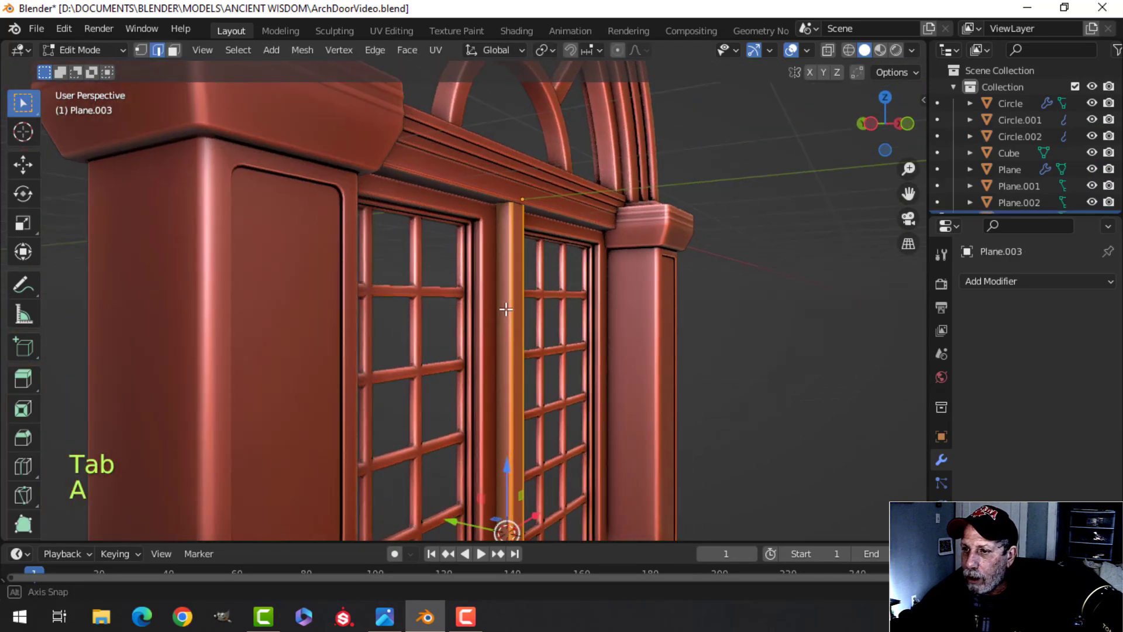
pyautogui.moveTo(459, 519); pyautogui.dragTo(567, 484)
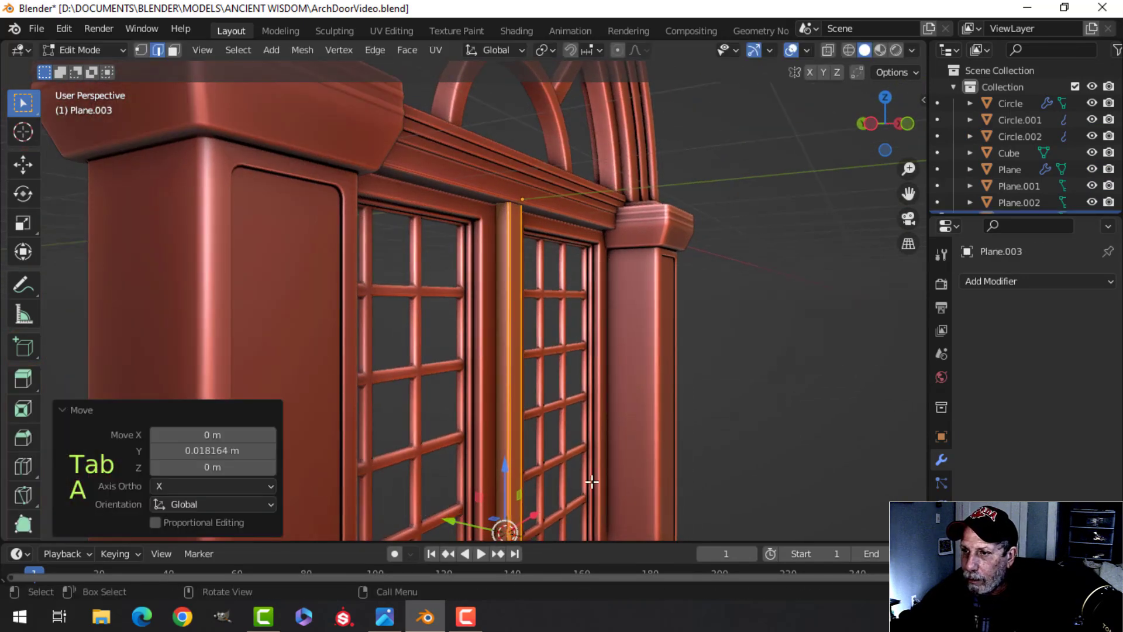
pyautogui.press('Tab')
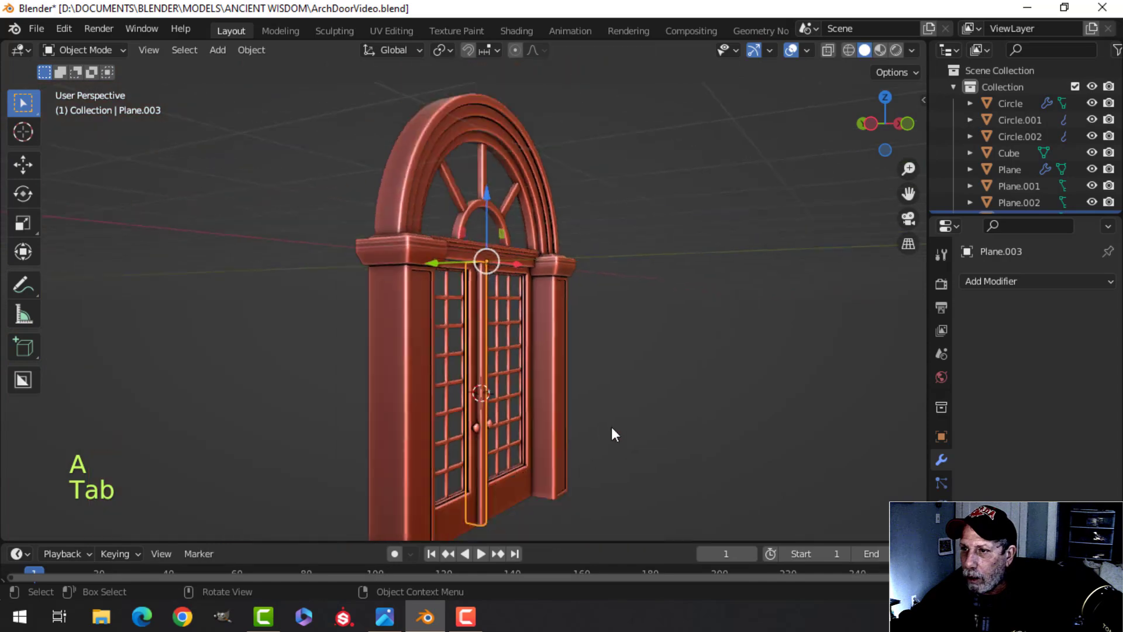
# Save the file and inspect the whole arched door, ending in front view.
pyautogui.hotkey('alt', 'a')
pyautogui.hotkey('ctrl', 's')
pyautogui.moveTo(543, 372); pyautogui.dragTo(501, 296, button='middle')
pyautogui.moveTo(581, 240); pyautogui.dragTo(498, 336, button='middle')
pyautogui.press('KP_1')
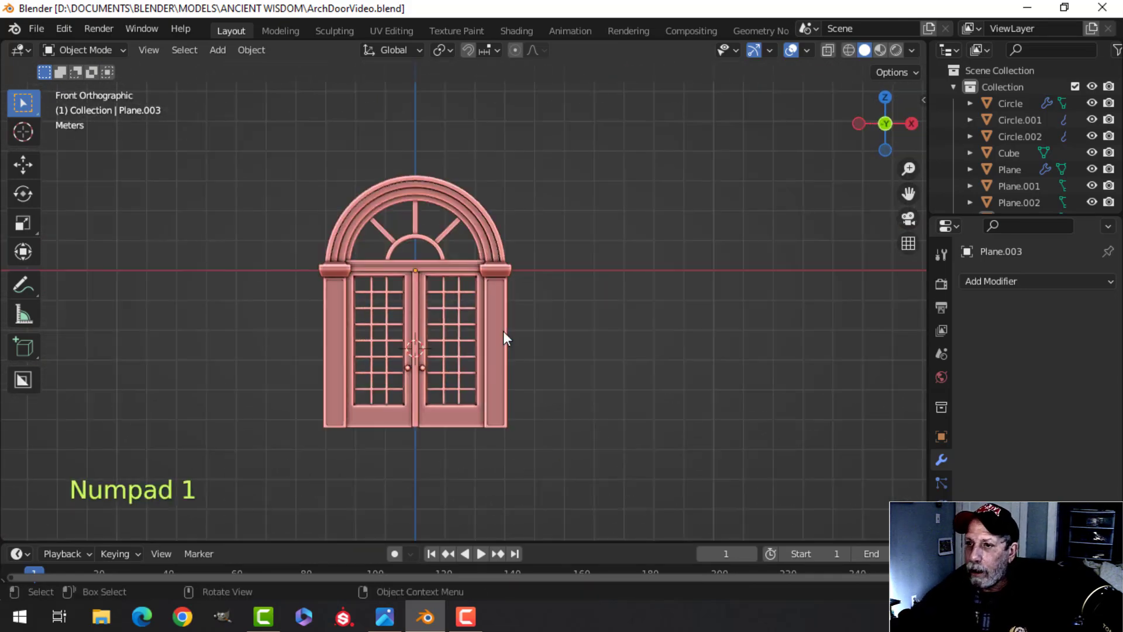
# Move all door parts up 5.3139 m along Z so their base rests on the floor, and reset the 3D cursor to the world origin.
pyautogui.press('a')
pyautogui.moveTo(437, 222); pyautogui.dragTo(438, 534)
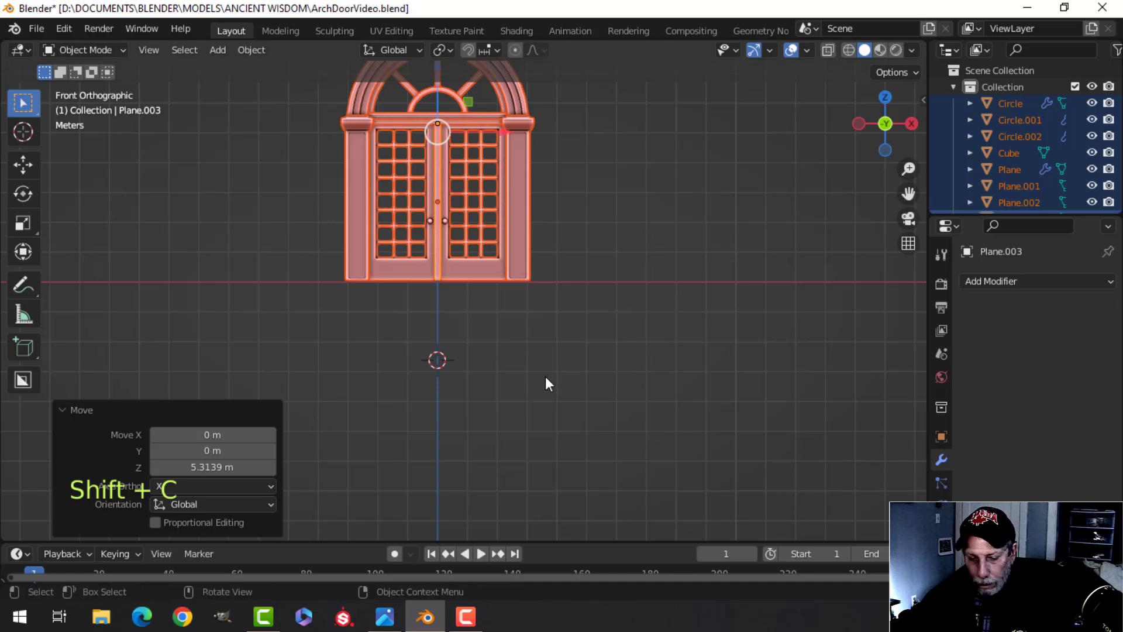
pyautogui.hotkey('shift', 'c')
pyautogui.hotkey('alt', 'a')
pyautogui.moveTo(677, 396); pyautogui.dragTo(499, 435, button='middle')
pyautogui.hotkey('shift', 'c')
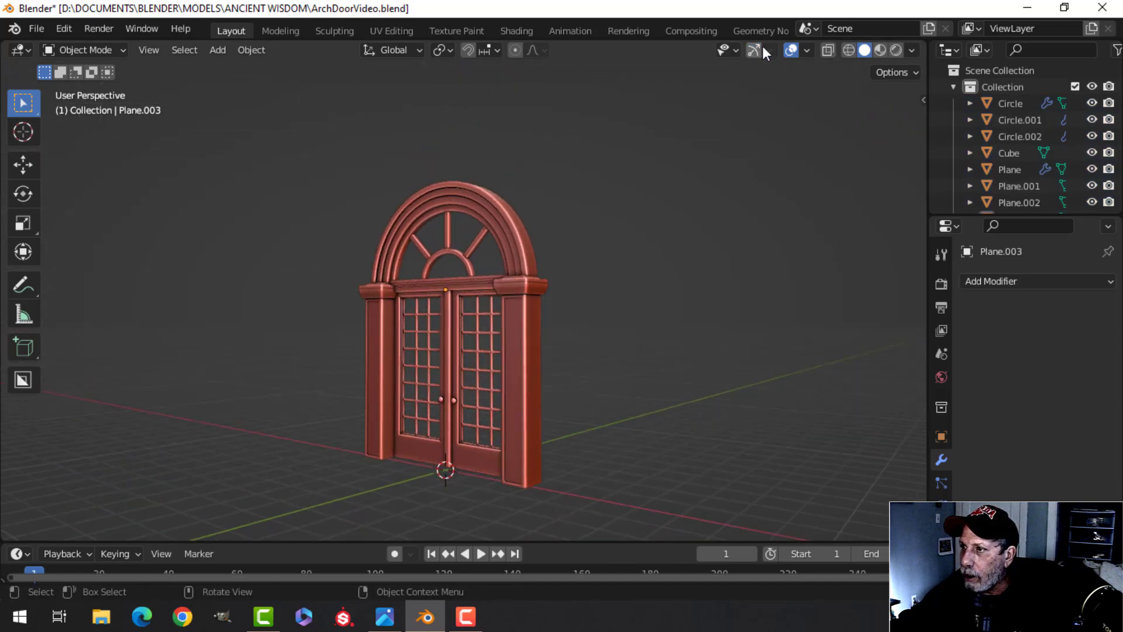
# Hide the viewport gizmos and turn on the scene statistics overlay.
pyautogui.click(808, 51)
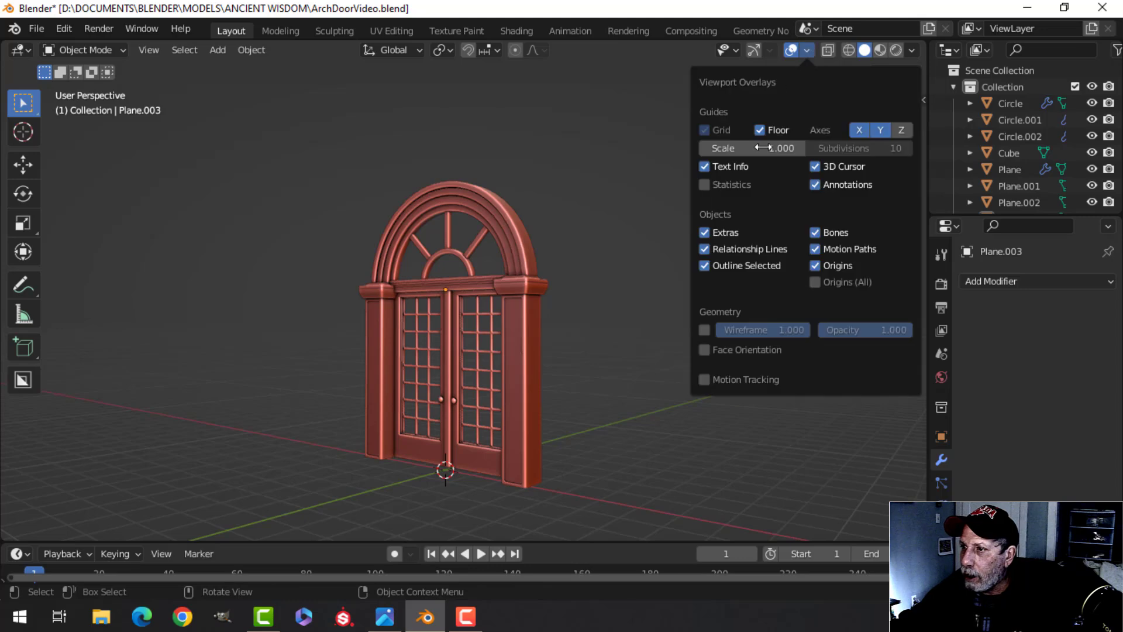
pyautogui.click(714, 184)
# Hide all viewport overlays and examine the finished arched double door from several angles, up close and as a whole.
pyautogui.moveTo(473, 328); pyautogui.dragTo(517, 333, button='middle')
pyautogui.scroll(1, 602, 347)
pyautogui.keyDown('shift'); pyautogui.moveTo(605, 348); pyautogui.dragTo(523, 344, button='middle'); pyautogui.keyUp('shift')
pyautogui.moveTo(522, 333); pyautogui.dragTo(576, 299, button='middle')
pyautogui.scroll(-2, 507, 326)
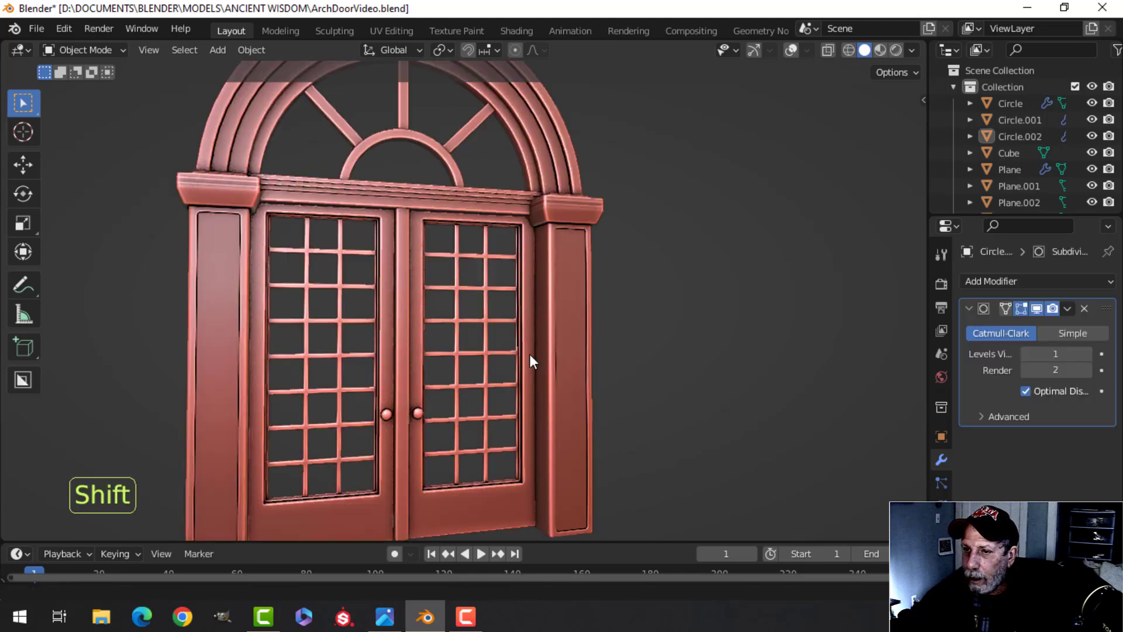
pyautogui.scroll(-2, 508, 352)
pyautogui.keyDown('shift'); pyautogui.moveTo(472, 354); pyautogui.dragTo(507, 331, button='middle'); pyautogui.keyUp('shift')
pyautogui.moveTo(500, 332); pyautogui.dragTo(438, 337, button='middle')
pyautogui.scroll(-1, 445, 314)
pyautogui.scroll(-1, 444, 314)
pyautogui.moveTo(438, 337); pyautogui.dragTo(581, 322, button='middle')
pyautogui.scroll(2, 581, 322)
pyautogui.moveTo(523, 343)
pyautogui.keyDown('shift'); pyautogui.mouseDown(button='middle')
pyautogui.moveTo(557, 327)
pyautogui.moveTo(531, 328)
pyautogui.moveTo(525, 300)
pyautogui.moveTo(520, 322)
pyautogui.mouseUp(button='middle'); pyautogui.keyUp('shift')
pyautogui.moveTo(521, 322); pyautogui.dragTo(510, 315, button='middle')
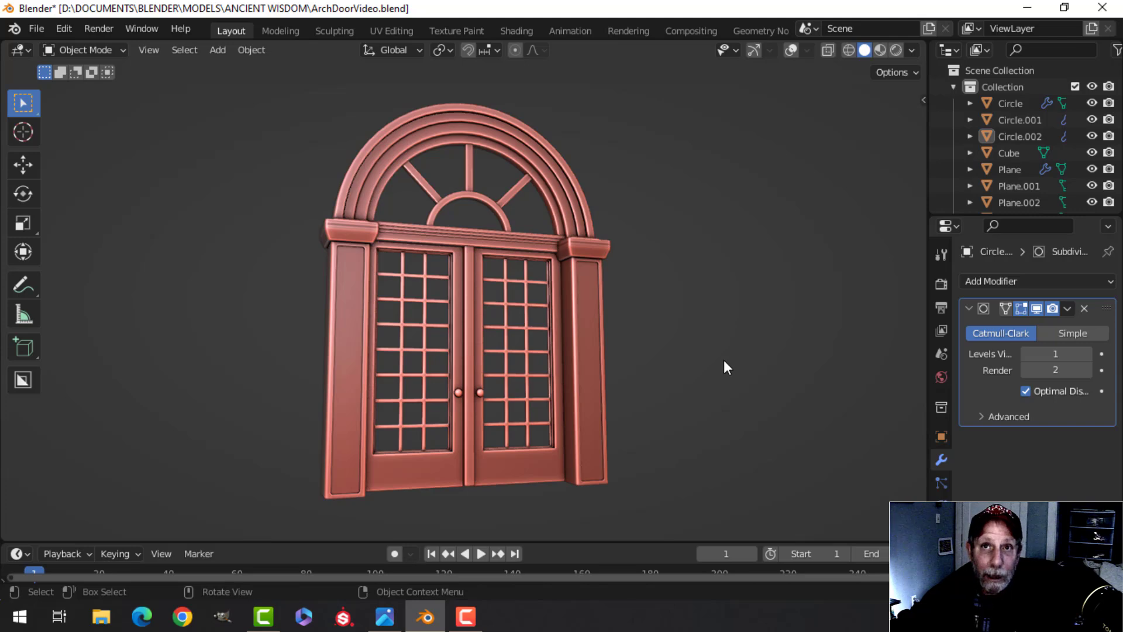